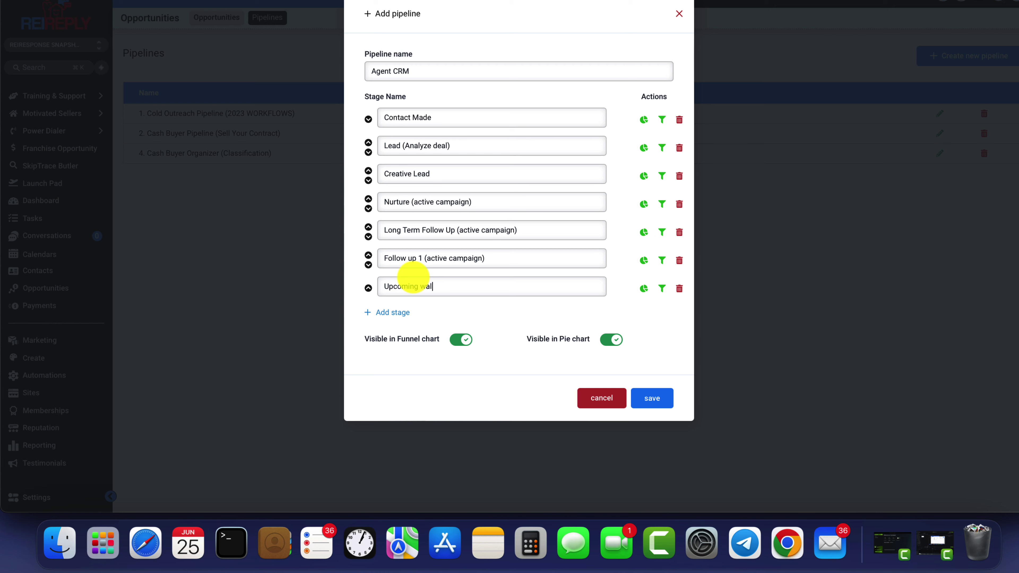
Name the seventh stage of the Agent CRM pipeline "Upcoming Walkthroughs".
{"action": "key", "text": "BackSpace"}
{"action": "key", "text": "BackSpace"}
{"action": "key", "text": "BackSpace"}
{"action": "type", "text": "g"}
{"action": "key", "text": "BackSpace"}
{"action": "key", "text": "BackSpace"}
{"action": "key", "text": "BackSpace"}
{"action": "key", "text": "BackSpace"}
{"action": "key", "text": "BackSpace"}
{"action": "key", "text": "BackSpace"}
{"action": "key", "text": "BackSpace"}
{"action": "type", "text": "Walkthroughs"}
Add a stage named "Cancelled walkthroughs" to the Agent CRM pipeline.
{"action": "left_click", "coordinate": [392, 312]}
{"action": "type", "text": "Can"}
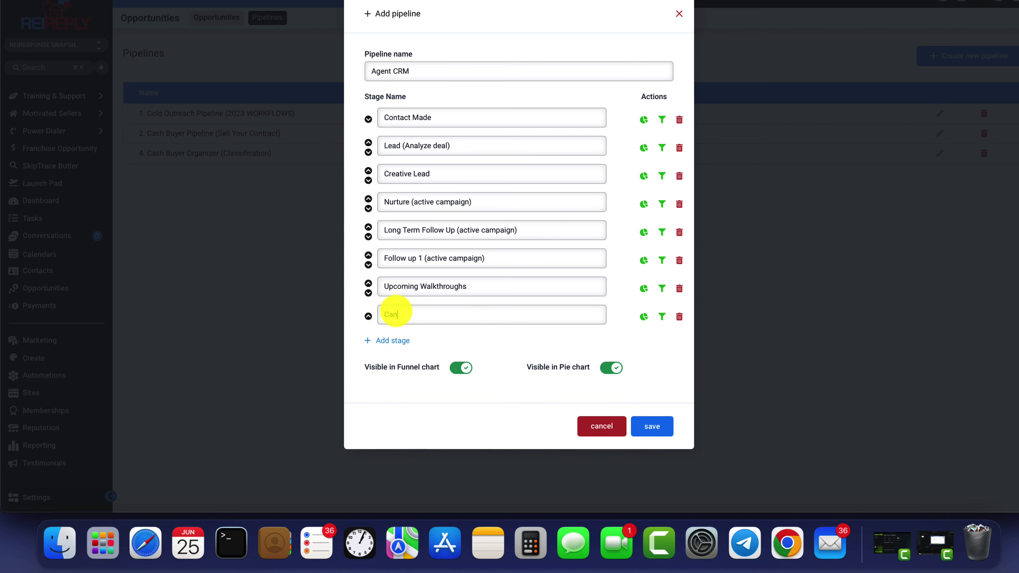
{"action": "type", "text": "celled walkthgo"}
{"action": "key", "text": "BackSpace"}
{"action": "key", "text": "BackSpace"}
{"action": "key", "text": "BackSpace"}
{"action": "type", "text": "through"}
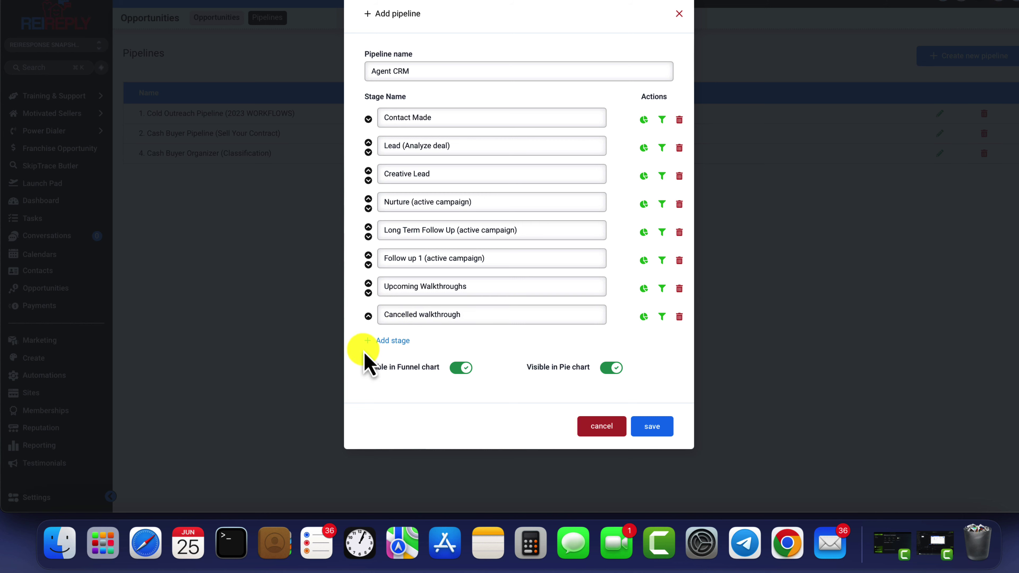
{"action": "type", "text": "s"}
Add the stages "Wants Retail" and "Offer Sent" after the cancelled walkthroughs stage.
{"action": "left_click", "coordinate": [386, 341]}
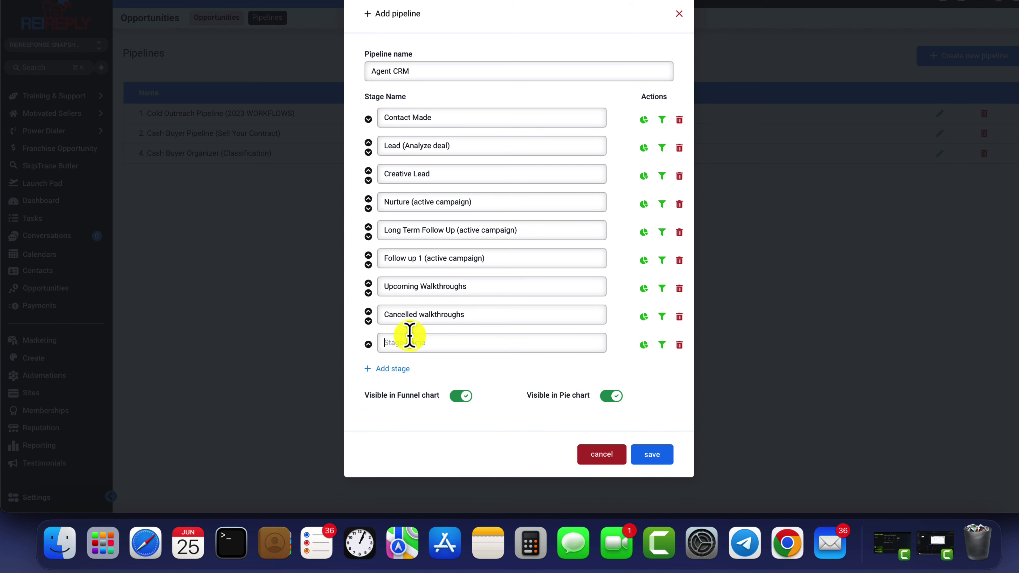
{"action": "type", "text": "Wants Retail"}
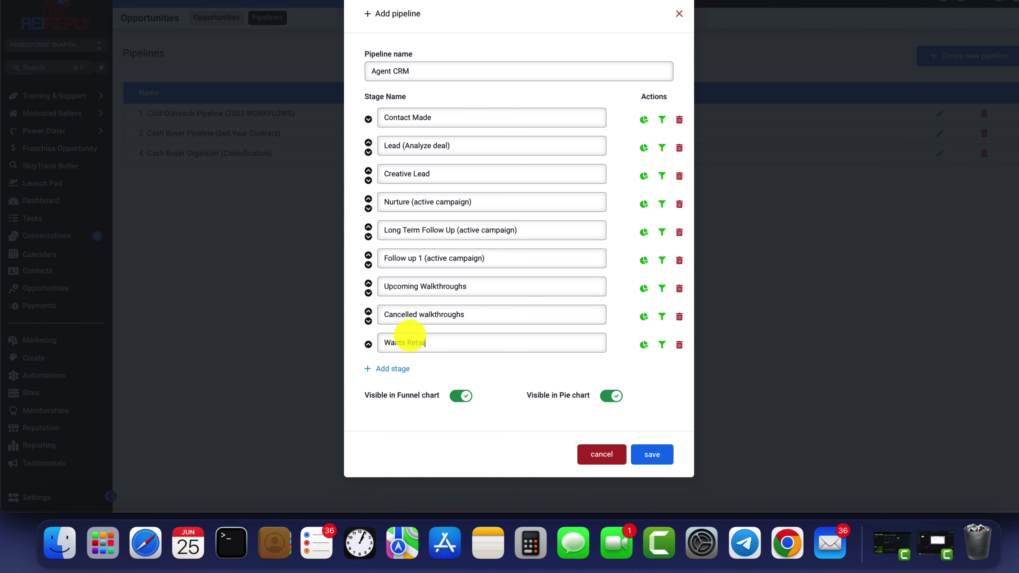
{"action": "left_click", "coordinate": [395, 368]}
{"action": "type", "text": "Offer "}
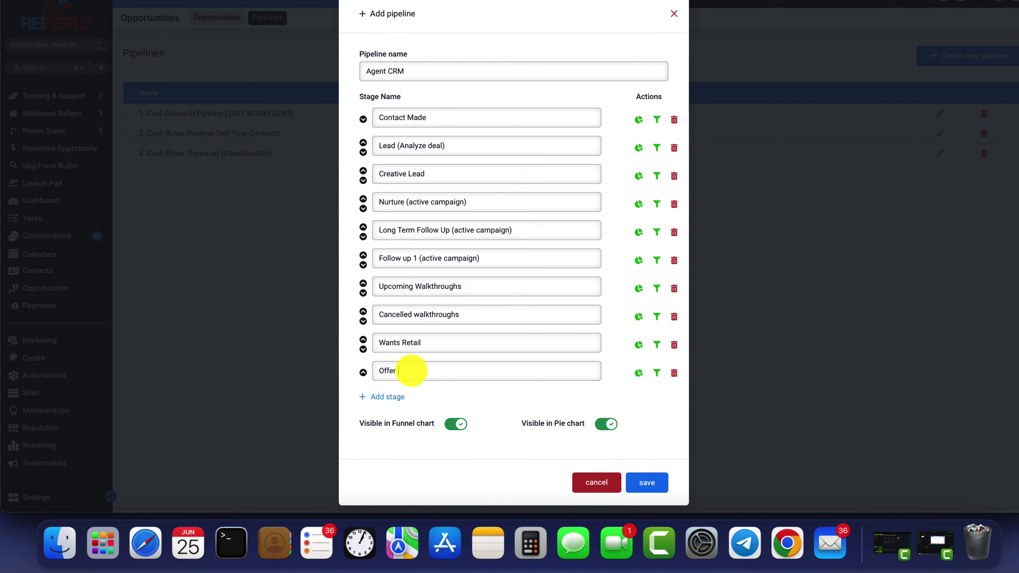
{"action": "type", "text": "Sent"}
Add the stages "Offer Rejected" and "Offer Accepted" after the Offer Sent stage.
{"action": "left_click", "coordinate": [398, 396]}
{"action": "type", "text": "Offer"}
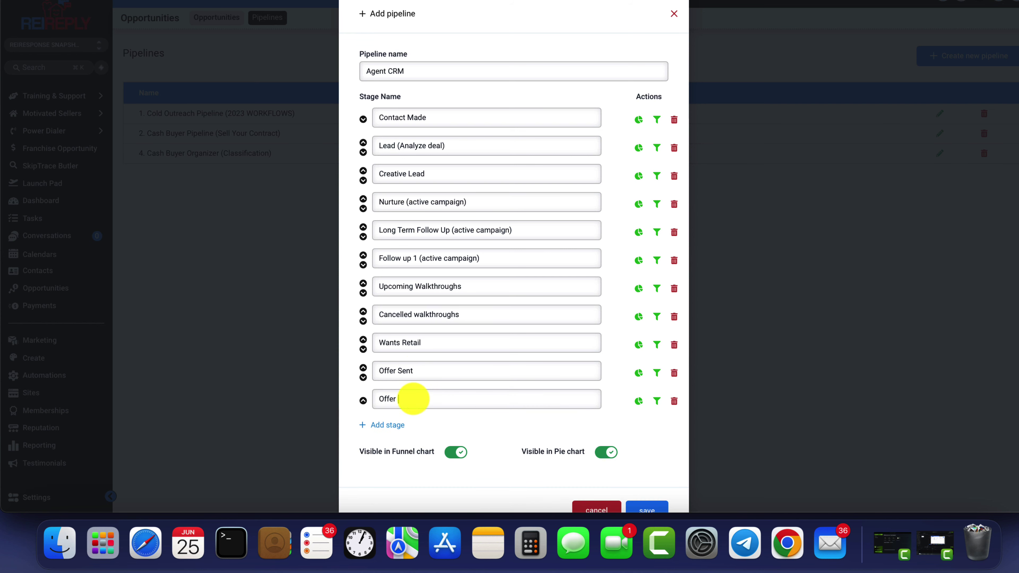
{"action": "type", "text": " Rejected"}
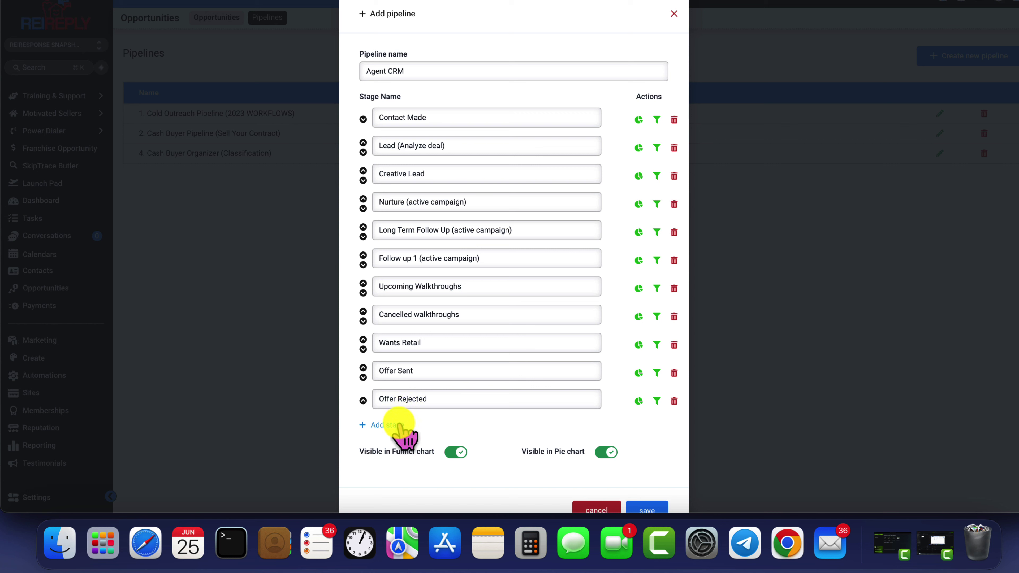
{"action": "left_click", "coordinate": [399, 425]}
{"action": "type", "text": "Offer "}
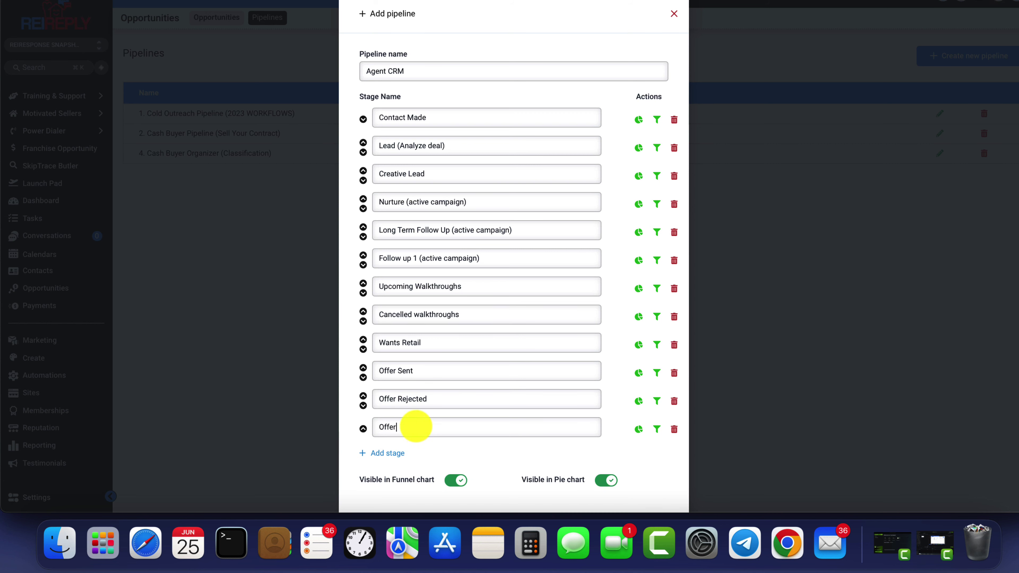
{"action": "type", "text": "Accepted"}
Add the stages "Under- Contract" and "Sold $$" after the Offer Accepted stage.
{"action": "scroll", "coordinate": [455, 381], "scroll_direction": "down", "scroll_amount": 2}
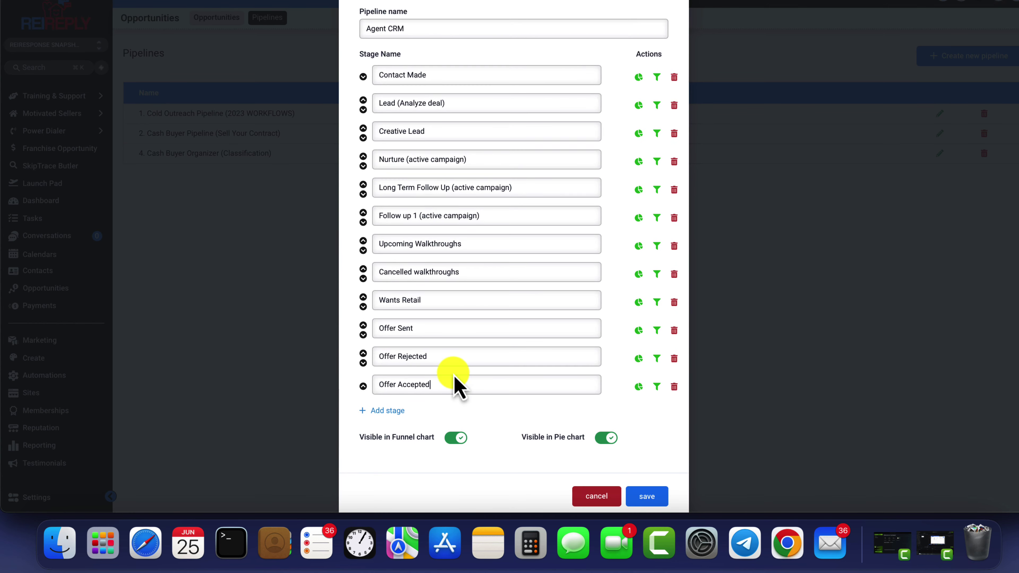
{"action": "left_click", "coordinate": [397, 411]}
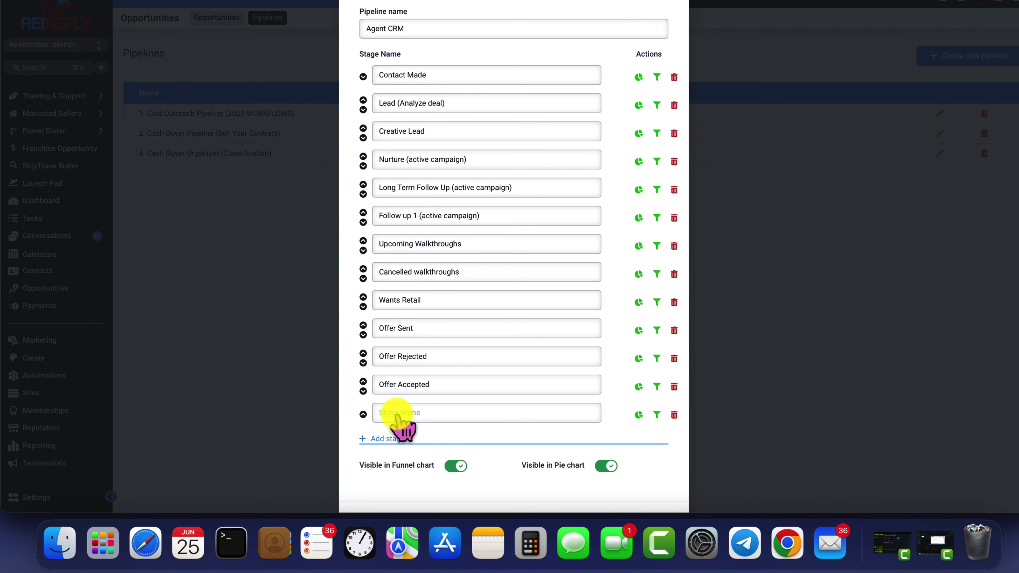
{"action": "left_click", "coordinate": [405, 412]}
{"action": "type", "text": "Under"}
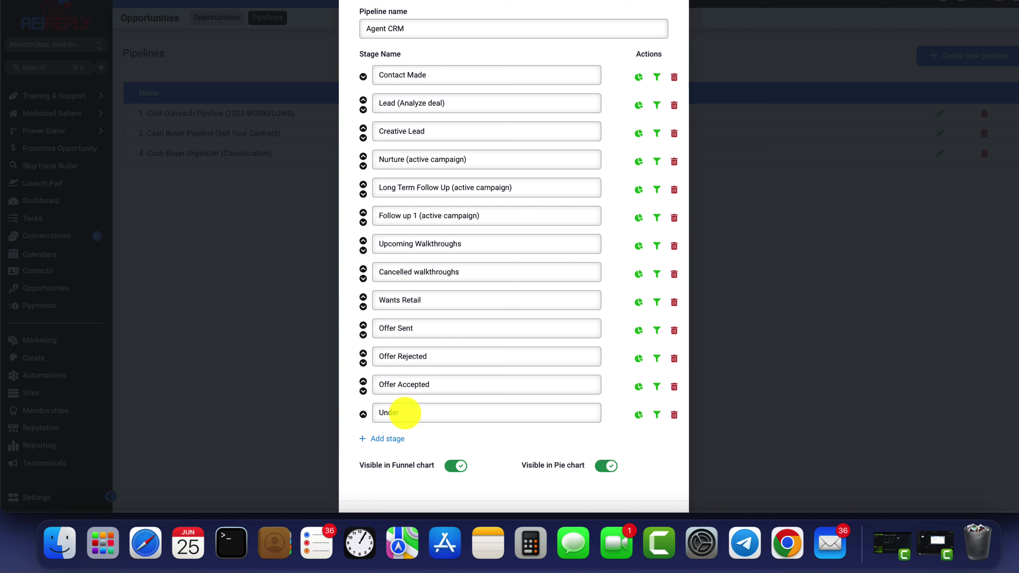
{"action": "type", "text": "- Contract"}
{"action": "left_click", "coordinate": [403, 438]}
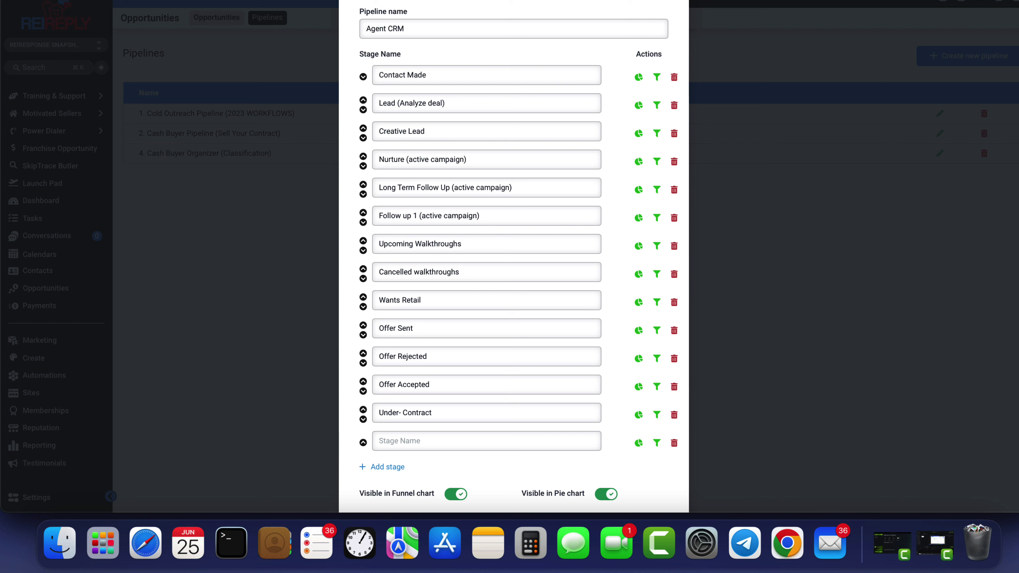
{"action": "left_click", "coordinate": [403, 440]}
{"action": "type", "text": "Sold"}
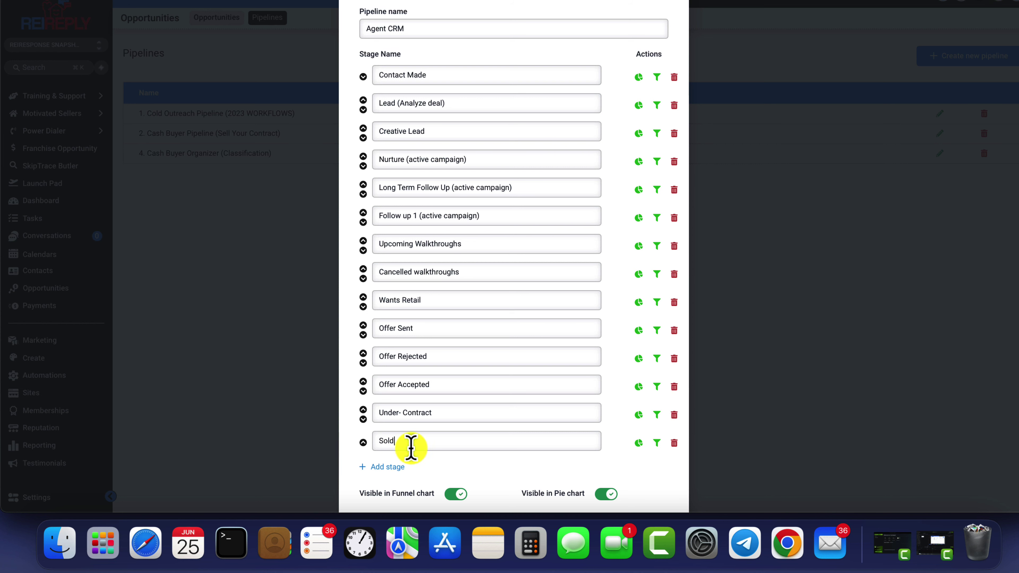
{"action": "type", "text": " $$"}
Add a final stage named "Dead" and save the Agent CRM pipeline.
{"action": "left_click", "coordinate": [403, 466]}
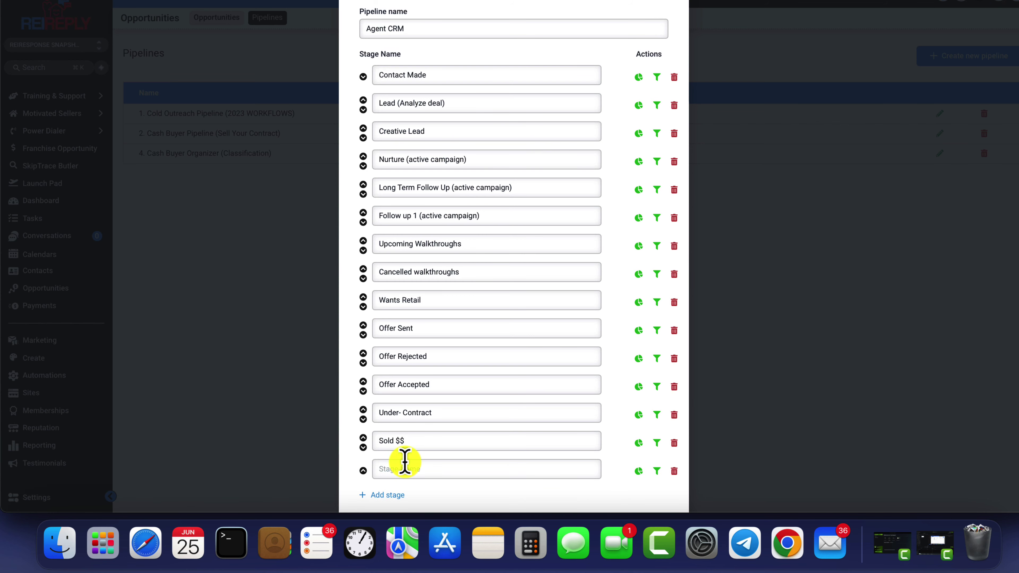
{"action": "left_click", "coordinate": [403, 469]}
{"action": "type", "text": "Dead"}
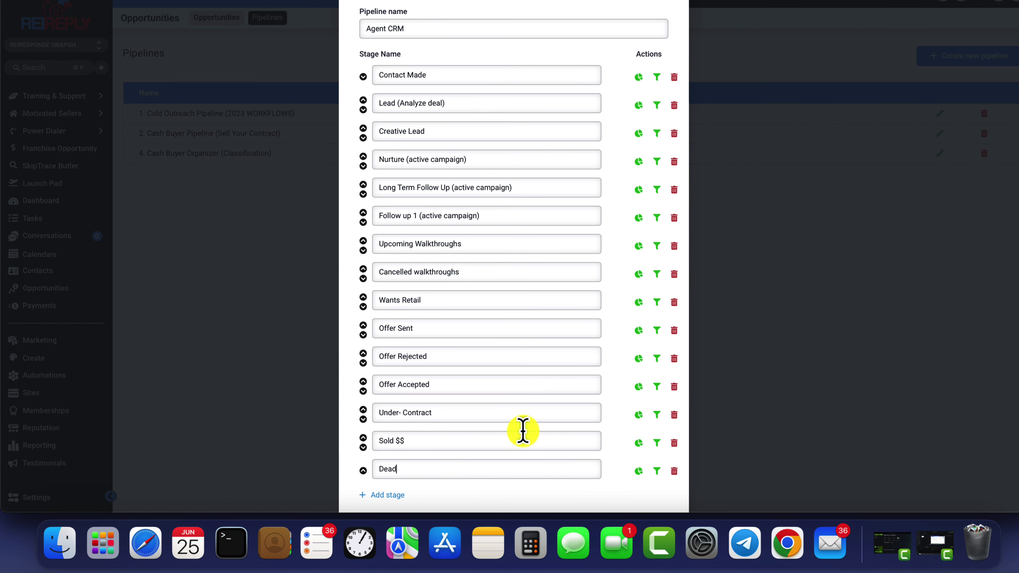
{"action": "scroll", "coordinate": [521, 429], "scroll_direction": "down", "scroll_amount": 3}
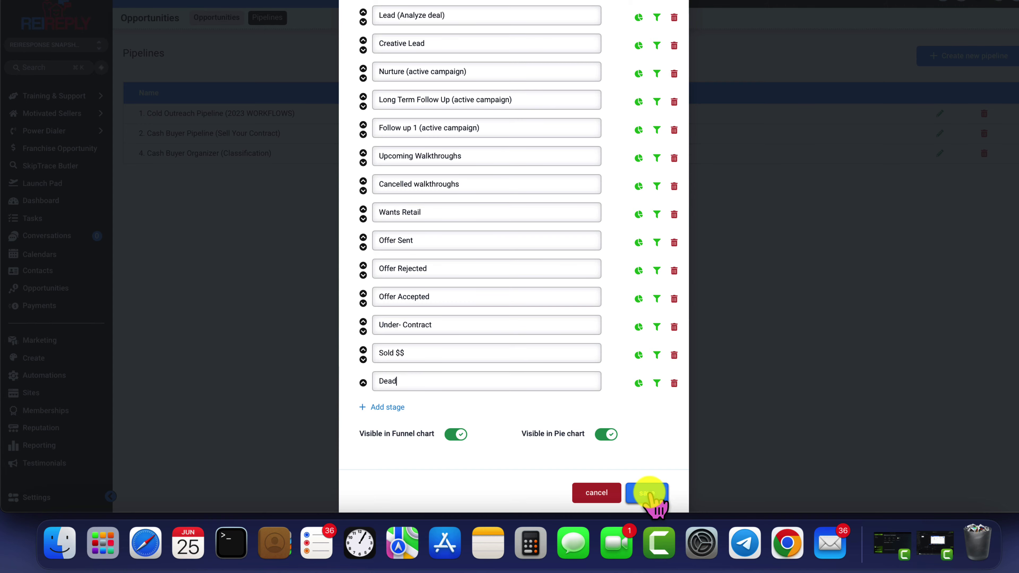
{"action": "left_click", "coordinate": [645, 493]}
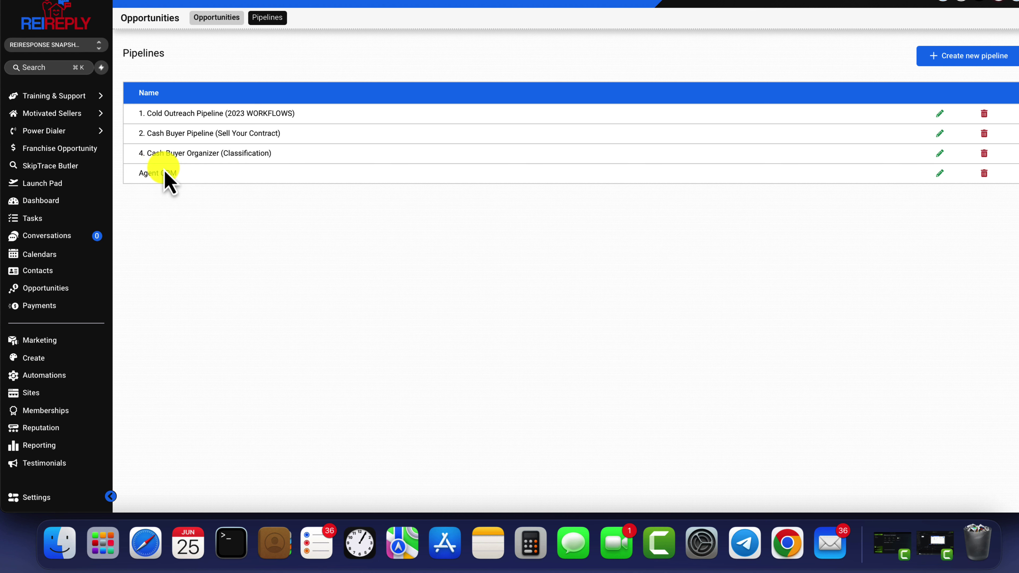
Start a new pipeline and name it "Data".
{"action": "left_click", "coordinate": [984, 58]}
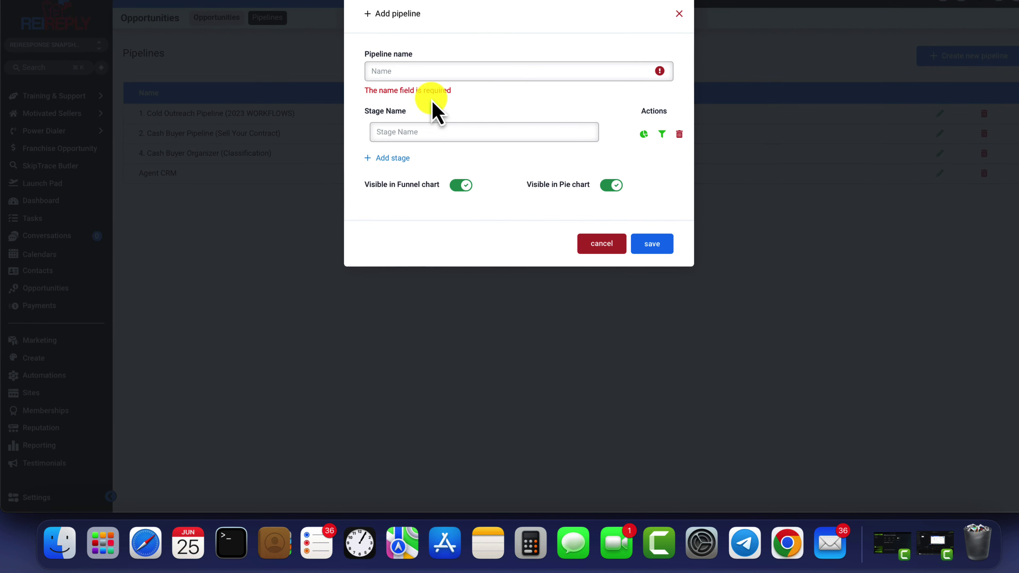
{"action": "type", "text": "de"}
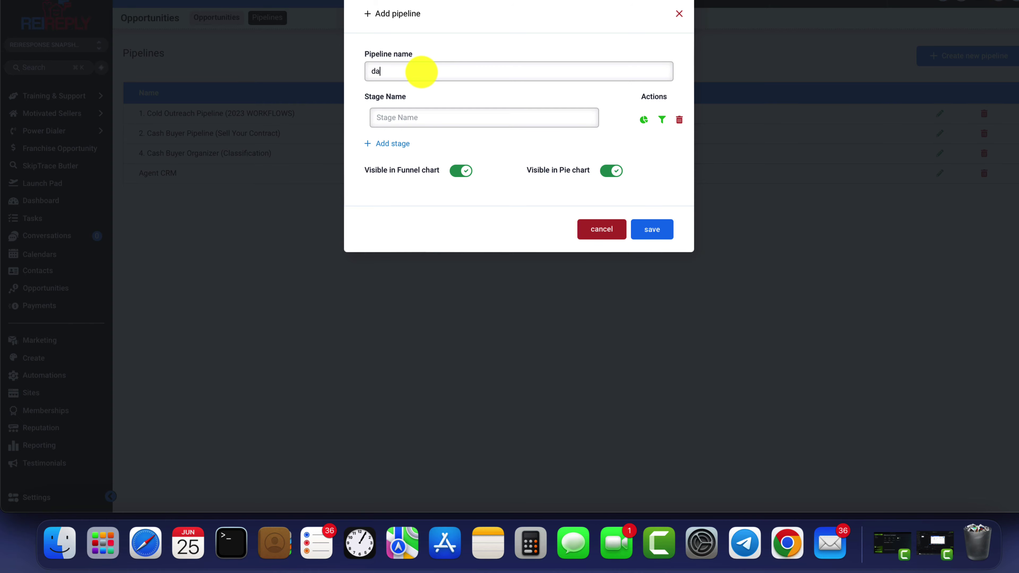
{"action": "key", "text": "BackSpace"}
{"action": "key", "text": "BackSpace"}
{"action": "type", "text": "Data"}
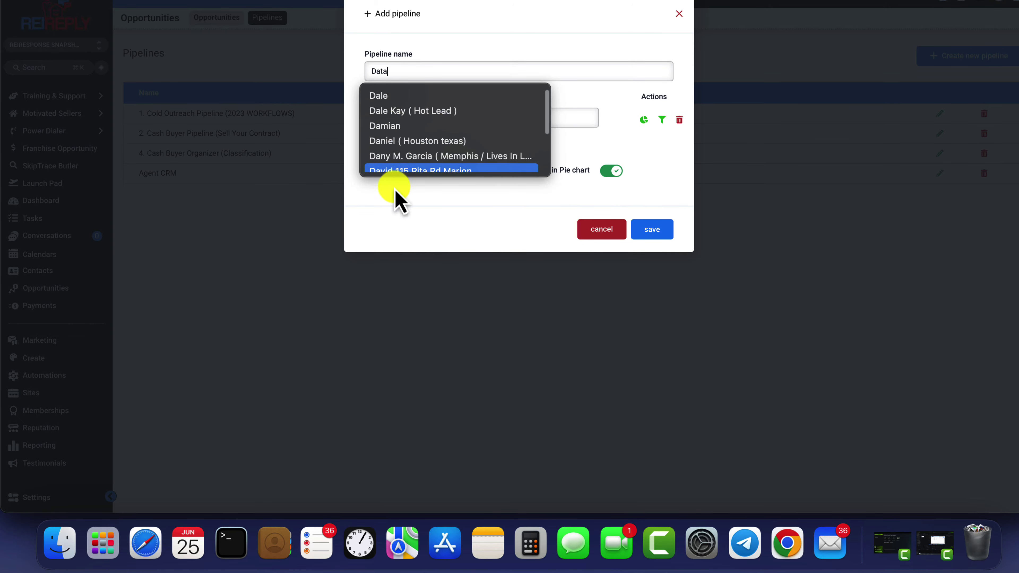
{"action": "left_click", "coordinate": [400, 207]}
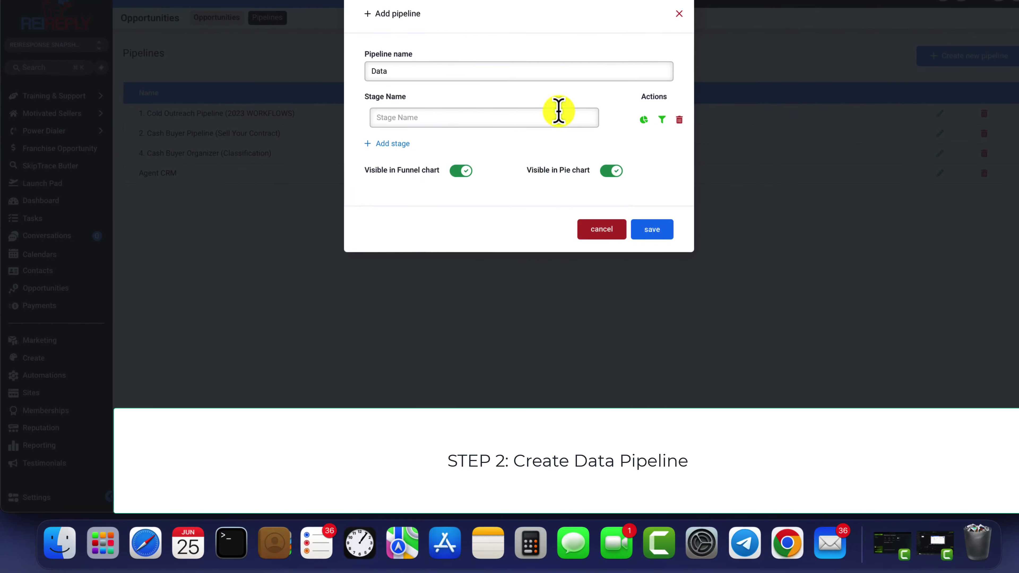
Name the Data pipeline's first stage "No reply" and add a second stage named "Single line dialer (active)".
{"action": "type", "text": "No reply"}
{"action": "left_click", "coordinate": [393, 143]}
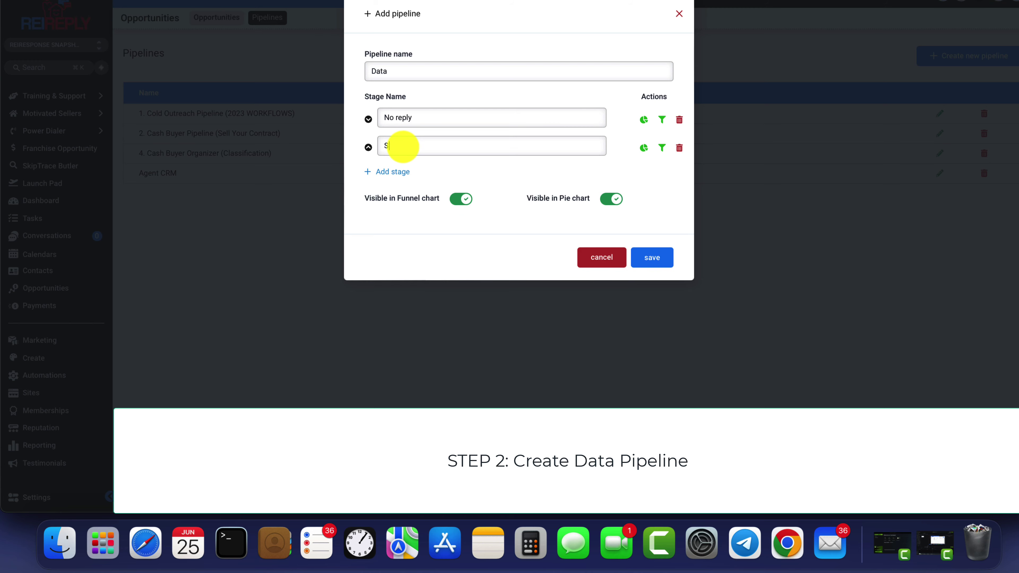
{"action": "type", "text": "Single lin"}
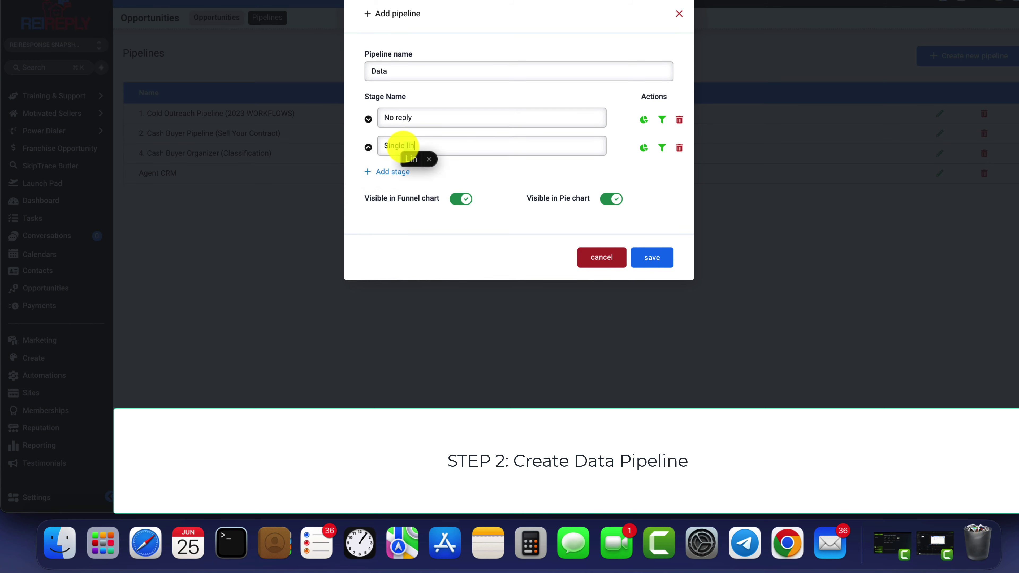
{"action": "type", "text": "e dialer"}
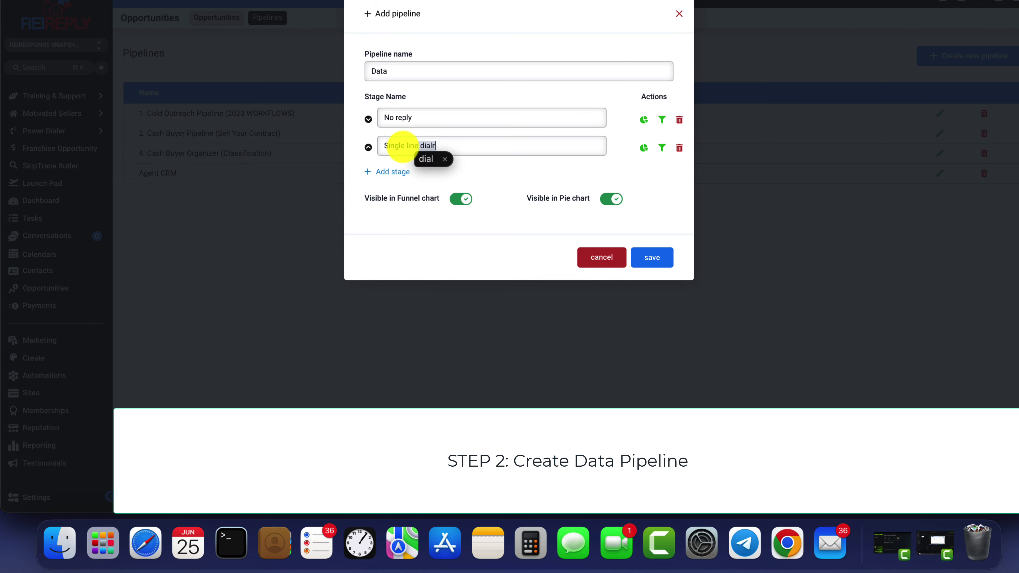
{"action": "key", "text": "BackSpace"}
{"action": "type", "text": "er (ac"}
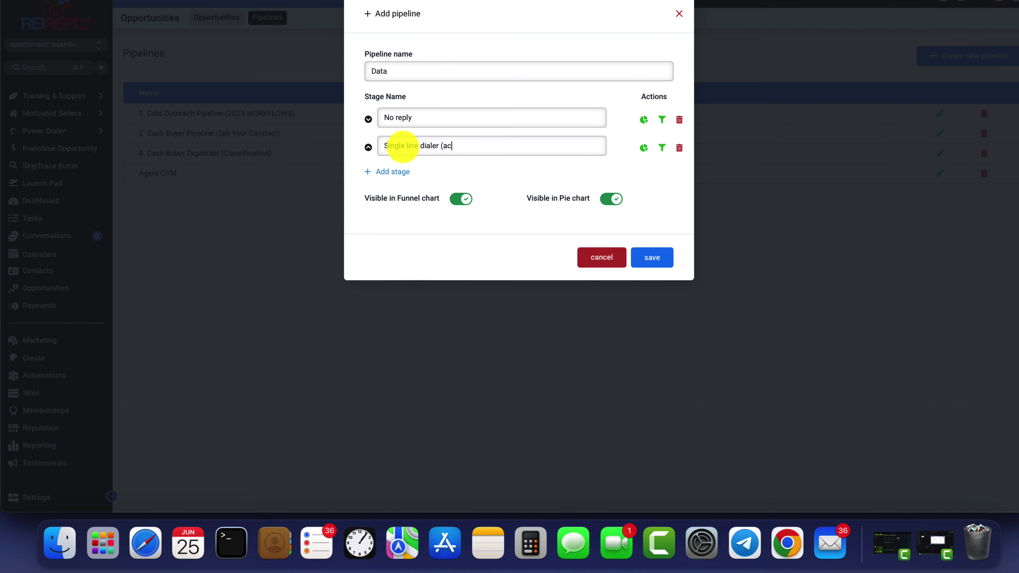
{"action": "type", "text": "tive)"}
Add the stages "Single line dialer BUSY/ANS" and "Single Line Dialer Call Completed" to the Data pipeline.
{"action": "left_click", "coordinate": [397, 171]}
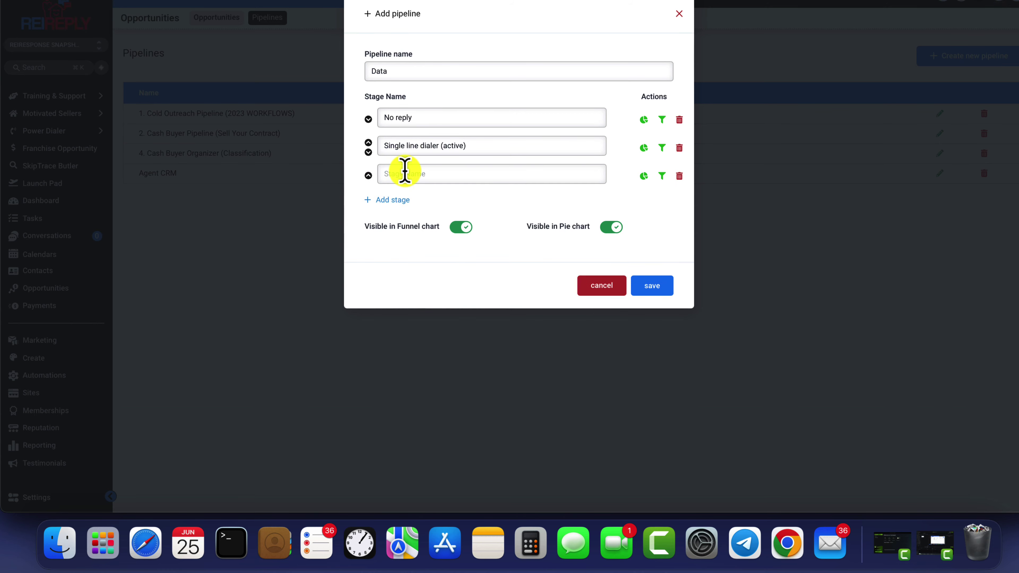
{"action": "type", "text": "Single line dia"}
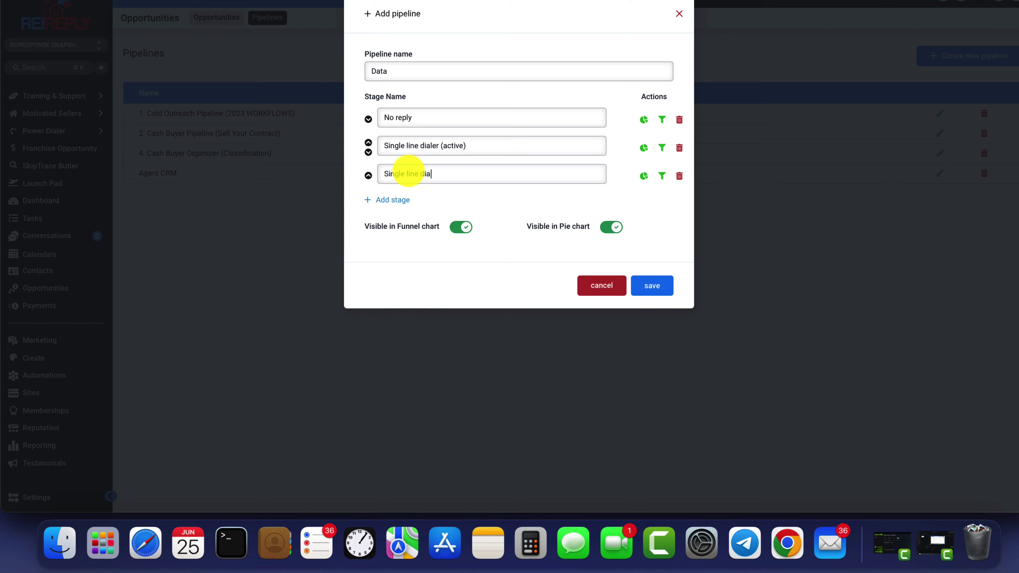
{"action": "type", "text": "ler BUSY/ANS"}
{"action": "left_click", "coordinate": [401, 200]}
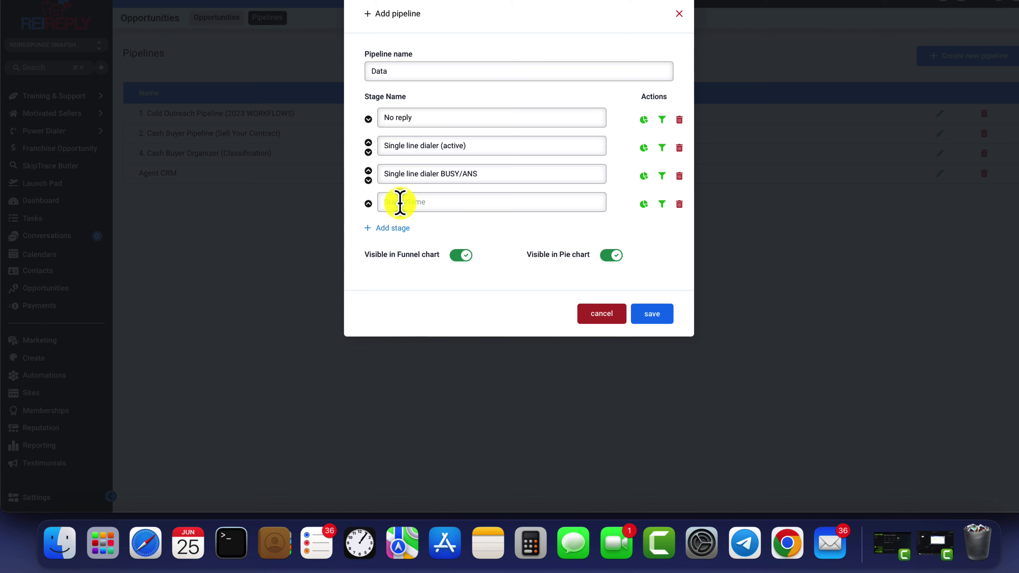
{"action": "type", "text": "s"}
{"action": "key", "text": "BackSpace"}
{"action": "type", "text": "Single Line Dialer Call Completed"}
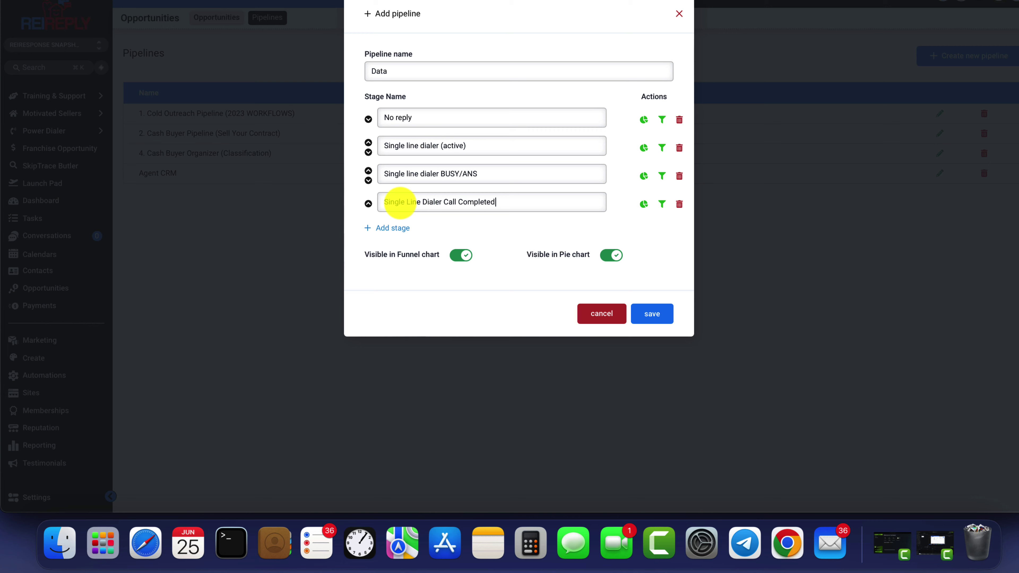
Add a last stage named "Not interested" and save the Data pipeline.
{"action": "left_click", "coordinate": [389, 229]}
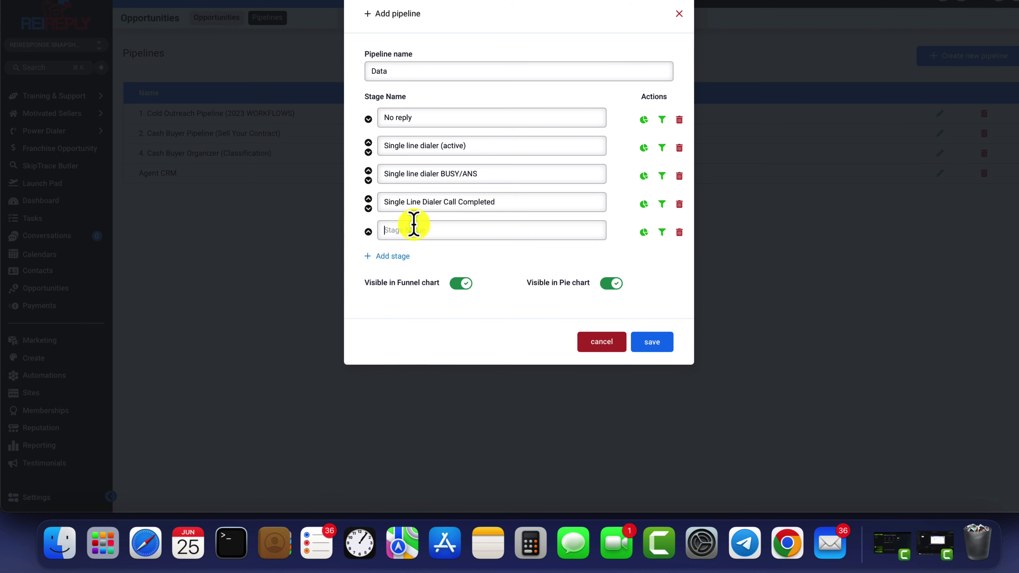
{"action": "type", "text": "No"}
{"action": "key", "text": "BackSpace"}
{"action": "key", "text": "BackSpace"}
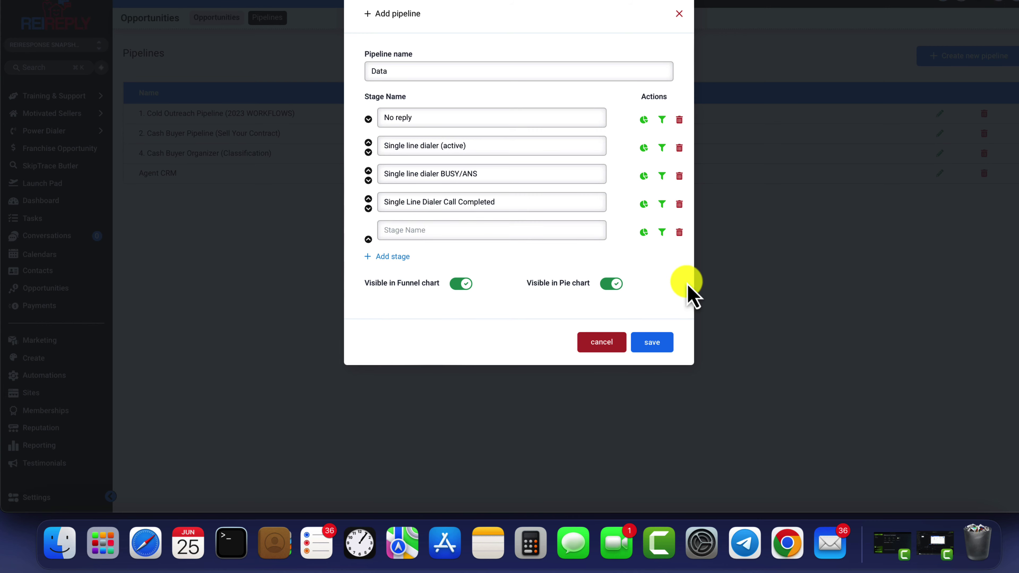
{"action": "type", "text": "Not"}
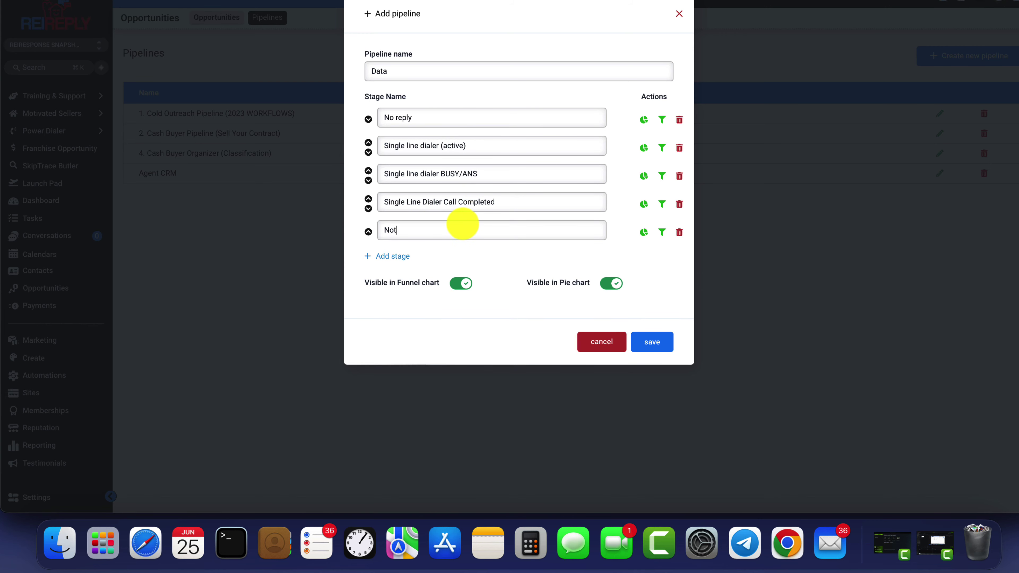
{"action": "type", "text": " interested"}
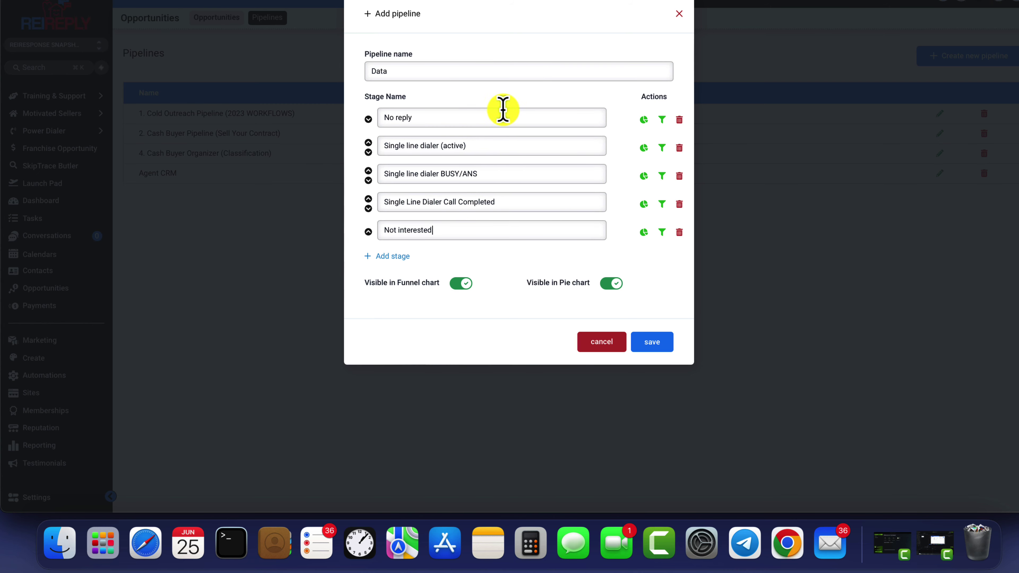
{"action": "left_click", "coordinate": [658, 344]}
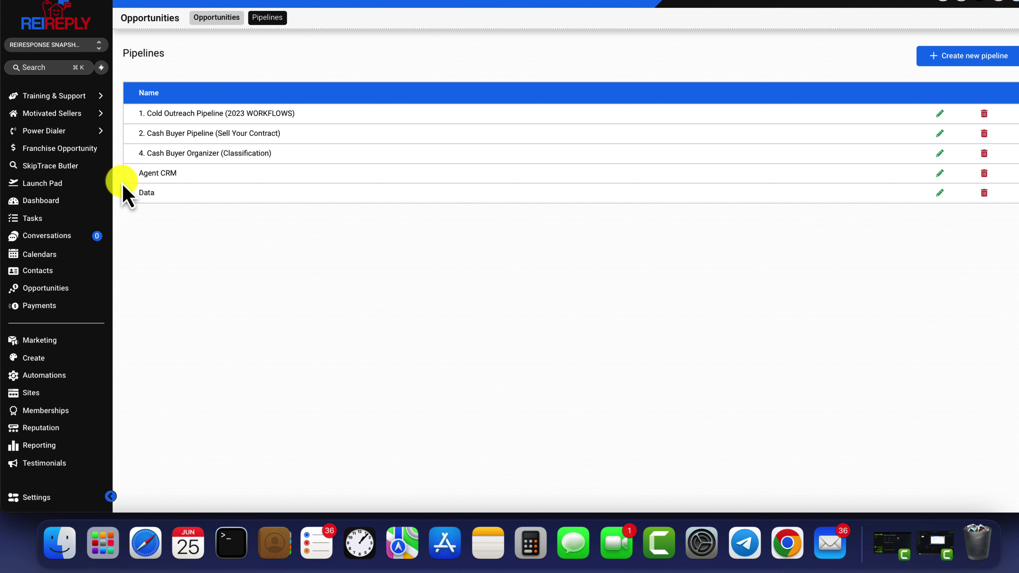
{"action": "triple_click", "coordinate": [140, 173]}
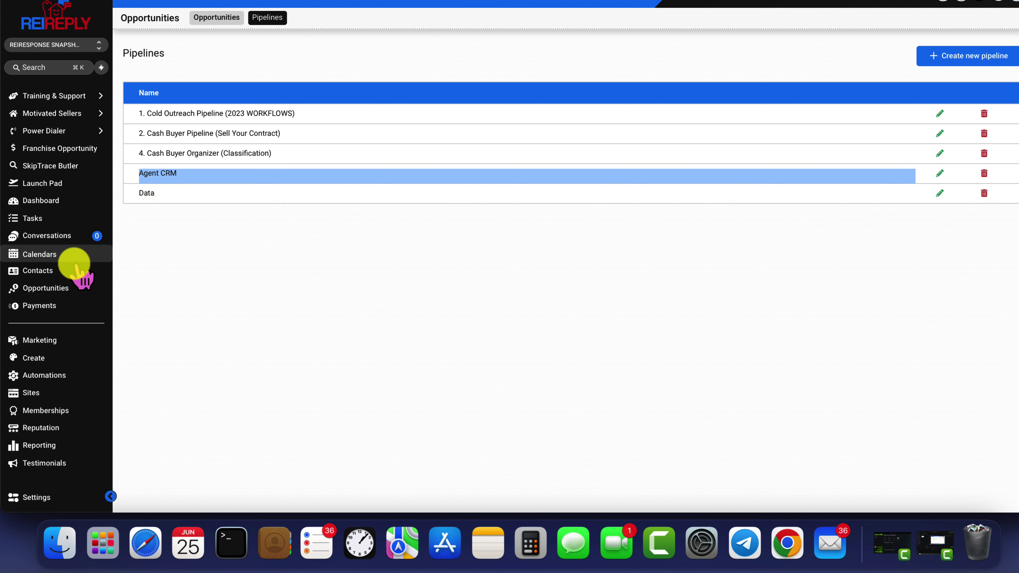
Open the opportunities board for the Agent CRM pipeline and collapse all its stage columns, from Contact Made through Dead.
{"action": "left_click", "coordinate": [64, 289]}
{"action": "left_click", "coordinate": [200, 101]}
{"action": "left_click", "coordinate": [211, 103]}
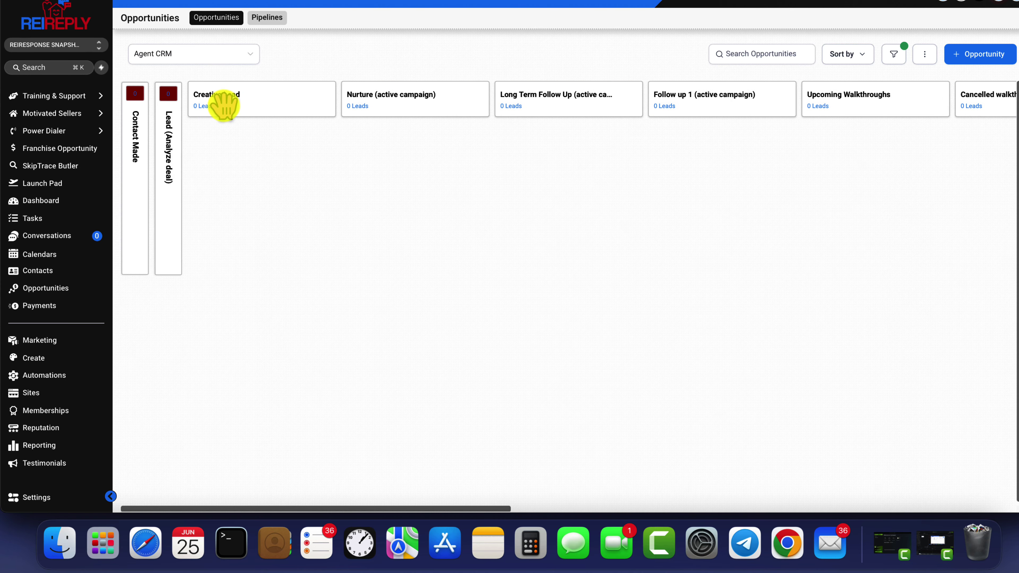
{"action": "left_click", "coordinate": [247, 103]}
{"action": "left_click", "coordinate": [294, 102]}
{"action": "left_click", "coordinate": [296, 103]}
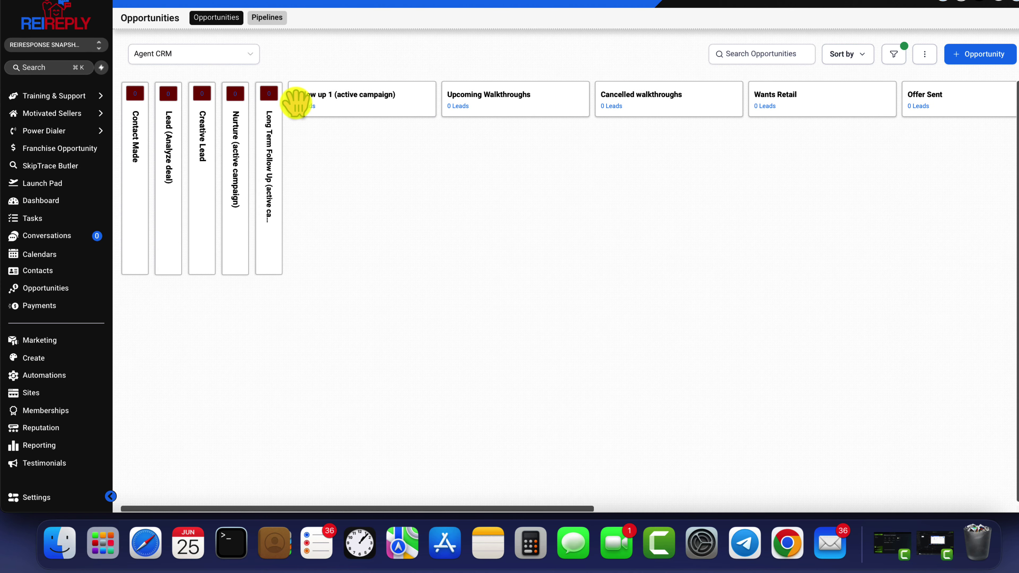
{"action": "left_click", "coordinate": [333, 103]}
{"action": "left_click", "coordinate": [385, 95]}
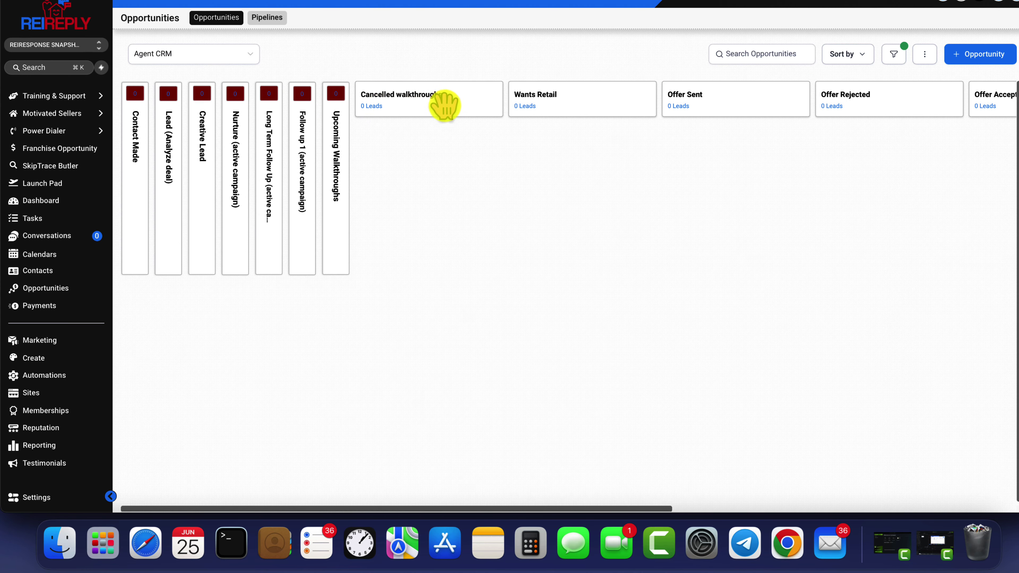
{"action": "left_click", "coordinate": [412, 95]}
{"action": "left_click", "coordinate": [451, 103]}
{"action": "left_click", "coordinate": [478, 99]}
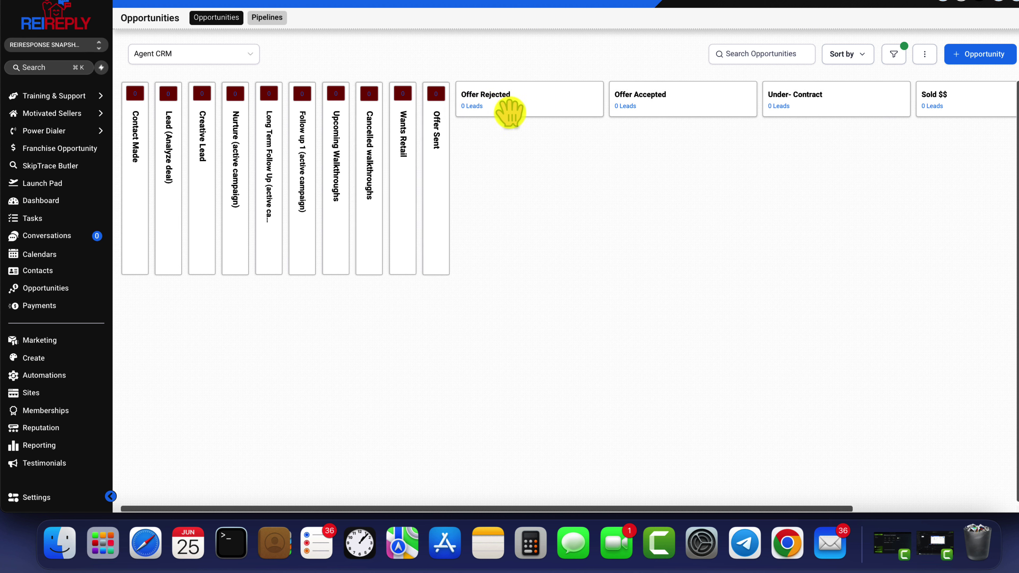
{"action": "left_click", "coordinate": [519, 107]}
{"action": "left_click", "coordinate": [548, 107]}
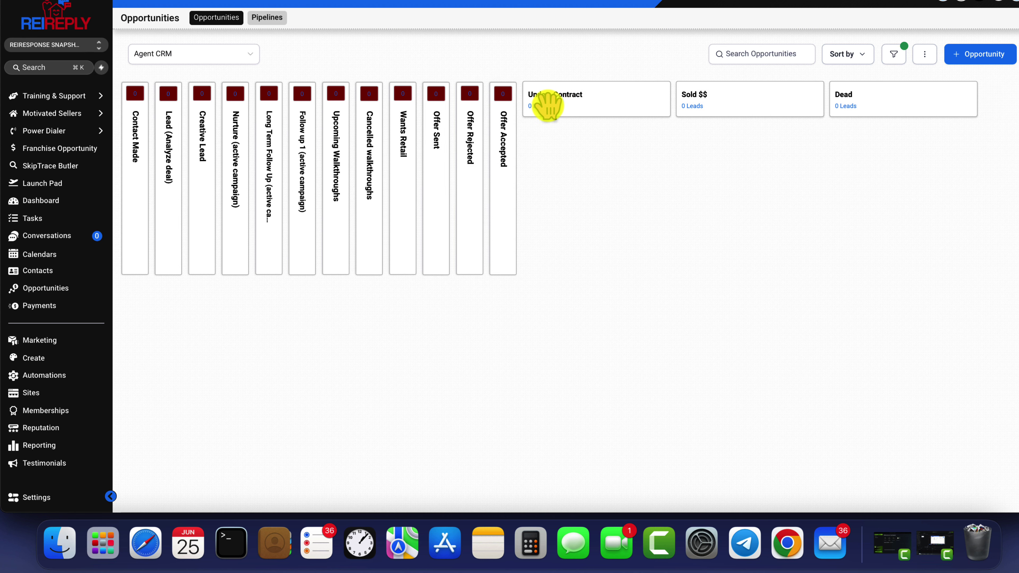
{"action": "left_click", "coordinate": [591, 106]}
{"action": "left_click", "coordinate": [670, 109]}
{"action": "left_click", "coordinate": [660, 112]}
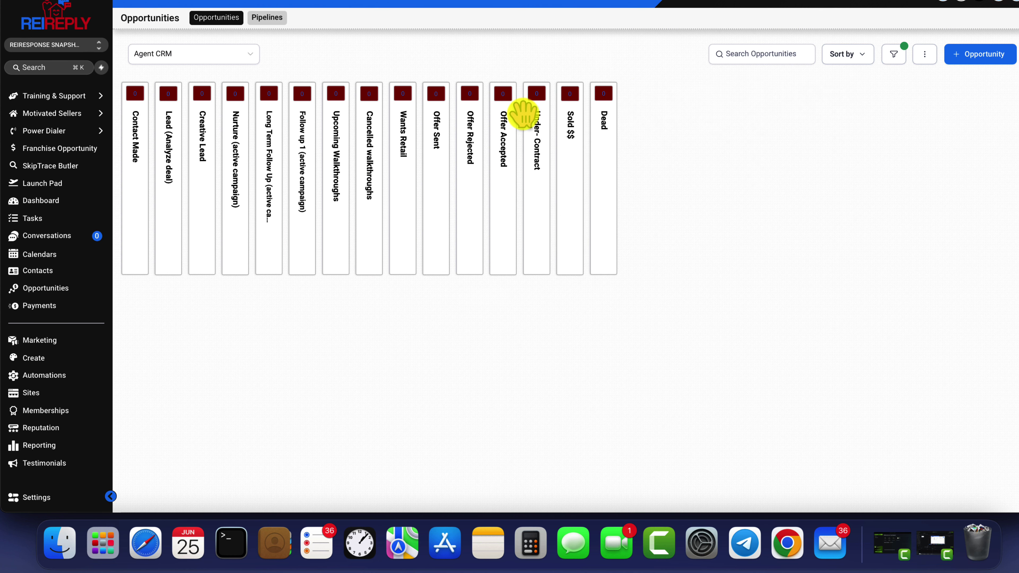
Create a folder named "Agent CRM workflows" in the automation workflow list.
{"action": "left_click", "coordinate": [102, 374]}
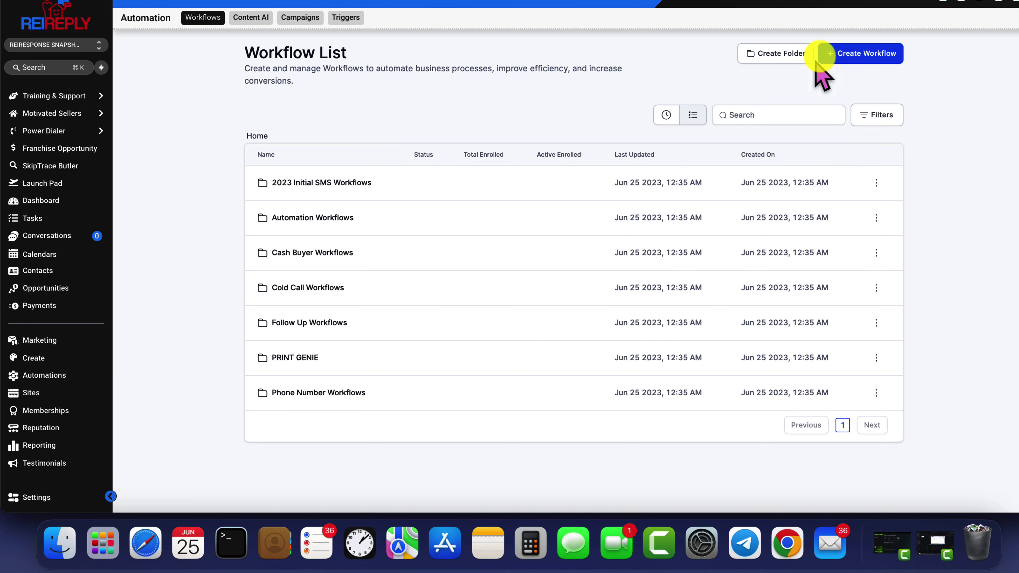
{"action": "left_click", "coordinate": [782, 61]}
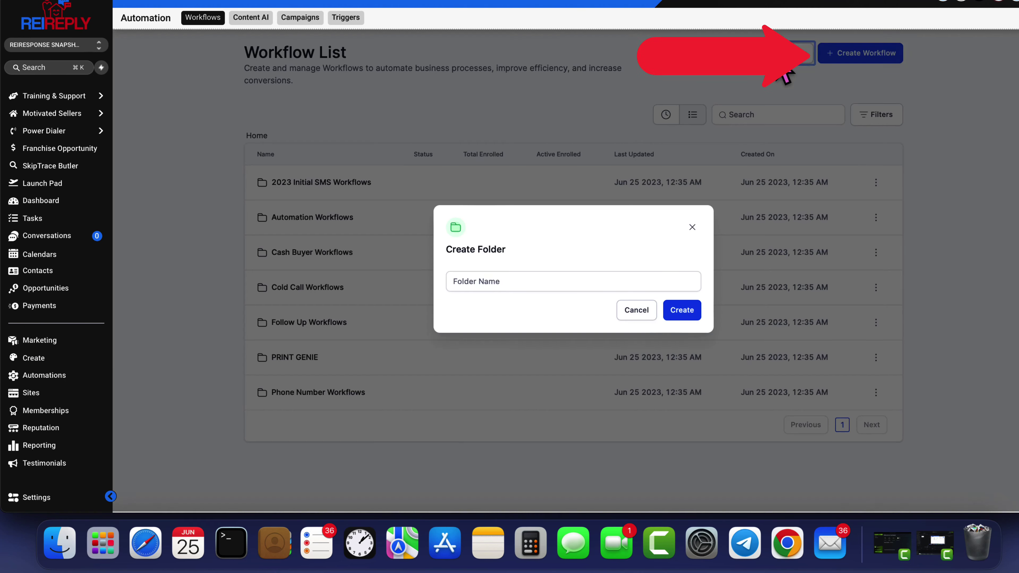
{"action": "left_click", "coordinate": [497, 283]}
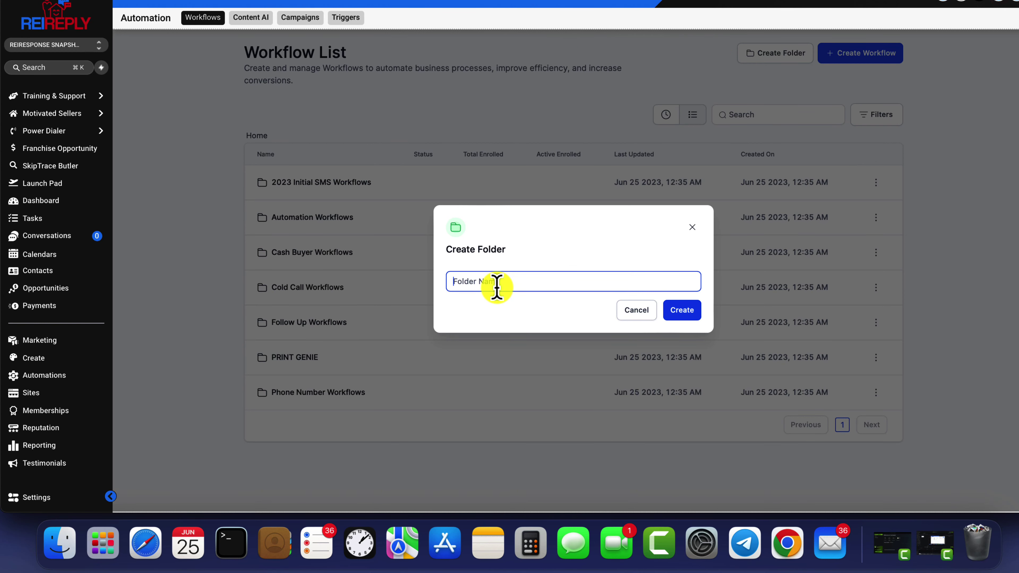
{"action": "type", "text": "Agent CRM wo"}
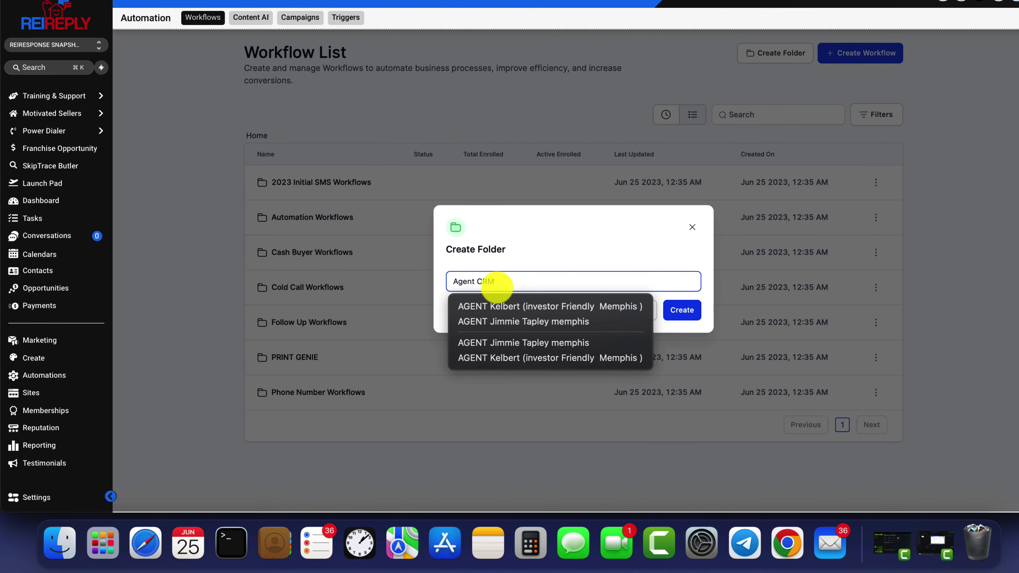
{"action": "type", "text": "rkflows"}
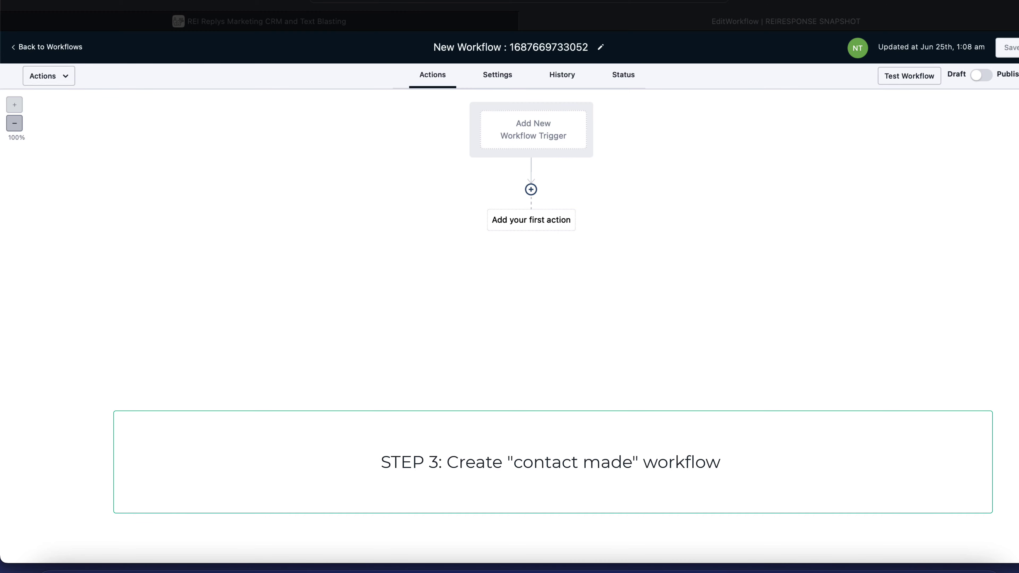
Rename the new workflow "Tag Added Contact Made".
{"action": "left_click", "coordinate": [585, 48]}
{"action": "left_click_drag", "start_coordinate": [586, 47], "coordinate": [414, 47]}
{"action": "key", "text": "BackSpace"}
{"action": "type", "text": "Ta"}
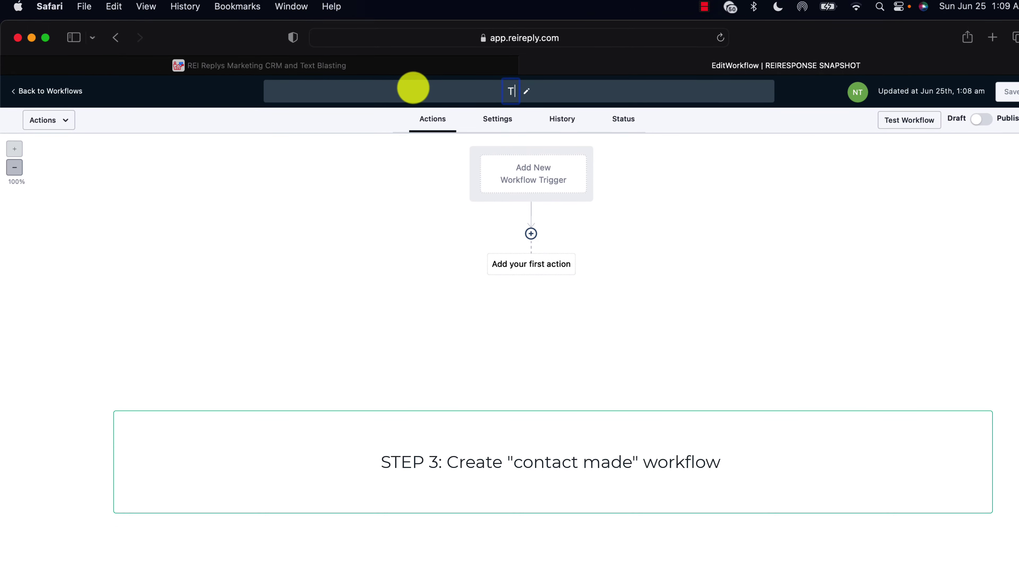
{"action": "type", "text": "g Added Contact Made"}
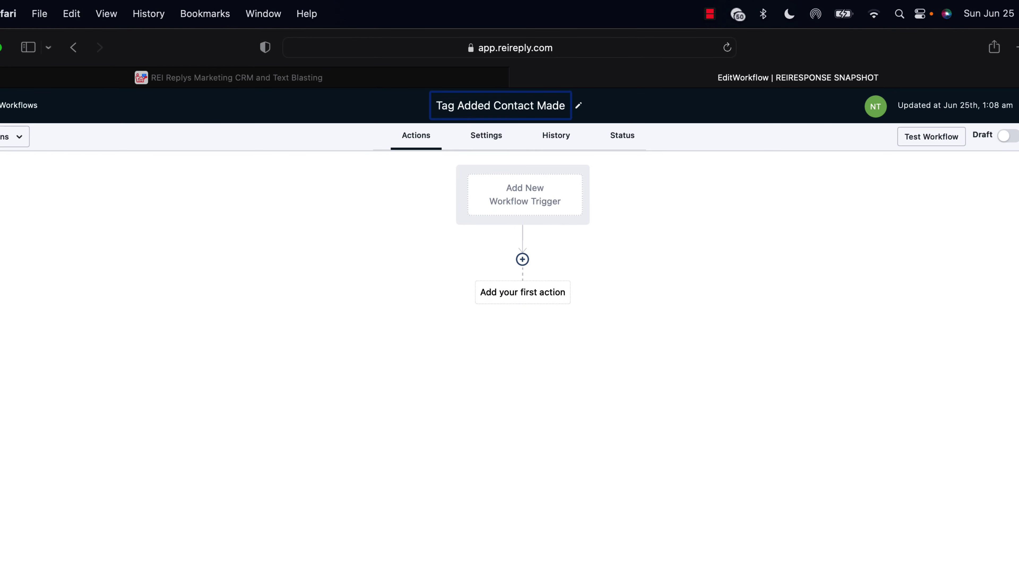
{"action": "key", "text": "Return"}
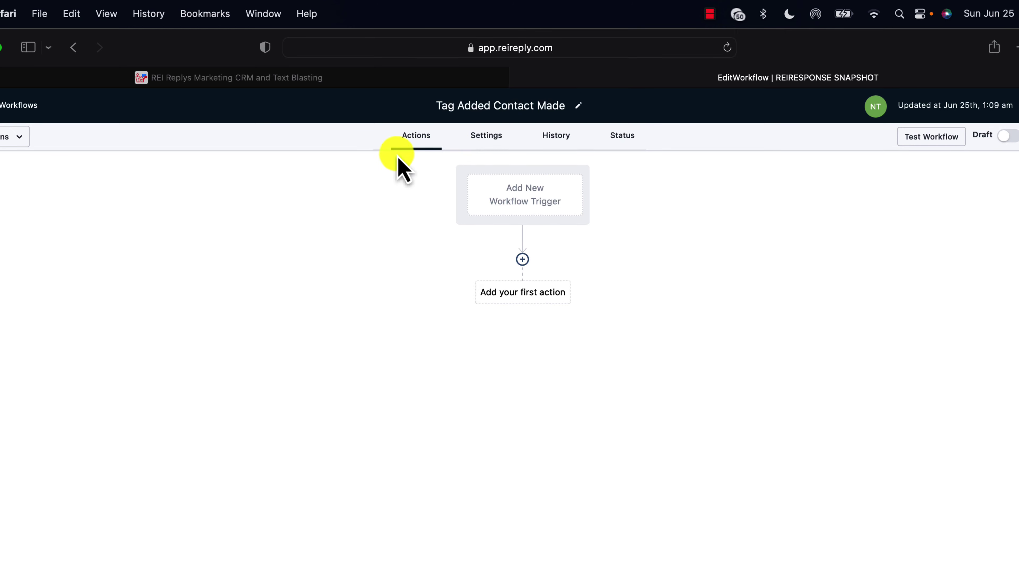
Add a workflow trigger of the type Contact Tag.
{"action": "type", "text": "t T"}
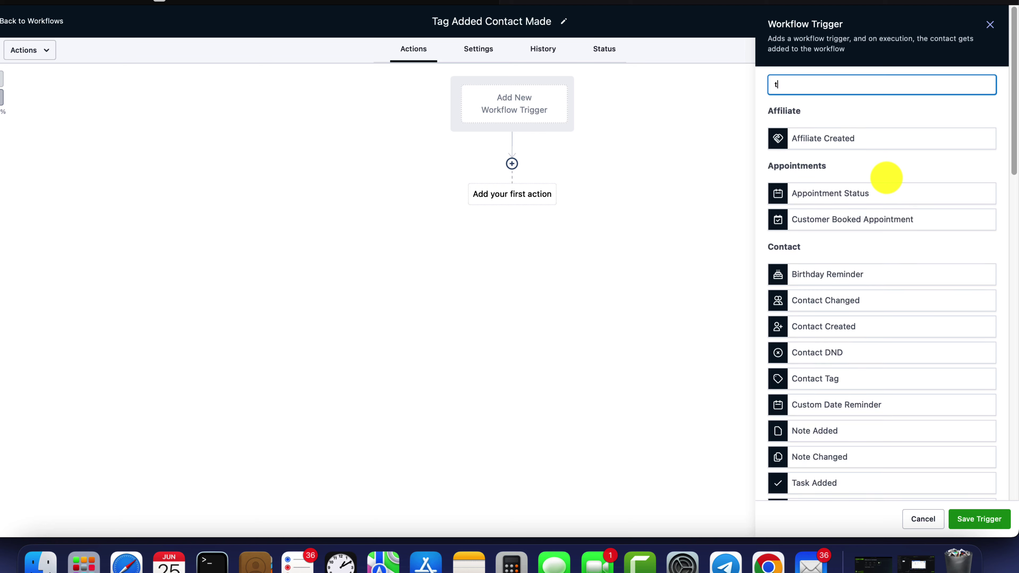
{"action": "type", "text": "ag"}
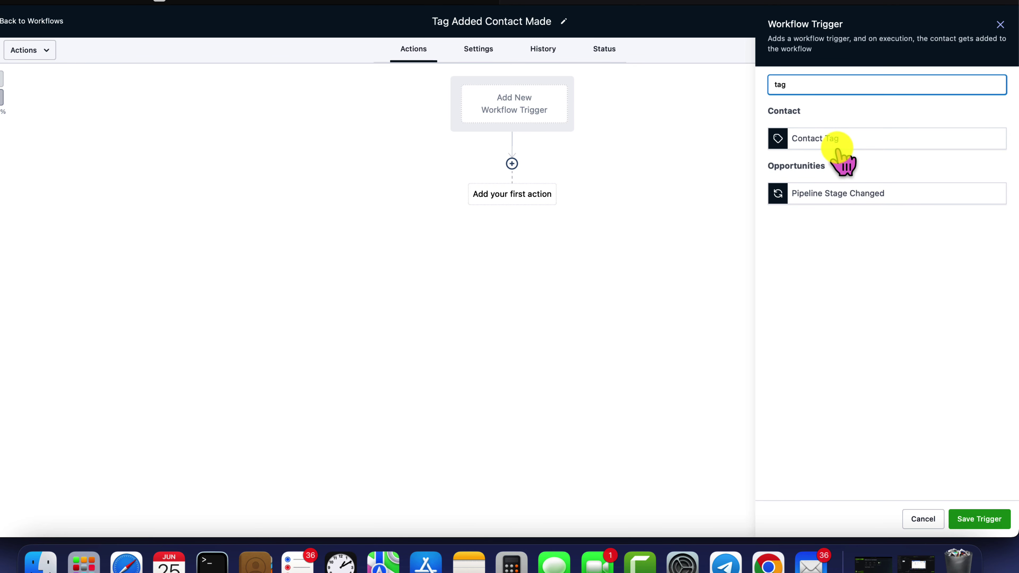
{"action": "left_click", "coordinate": [833, 141]}
Filter the trigger to Tag Added with the tag "contact made" and save it.
{"action": "left_click", "coordinate": [615, 185]}
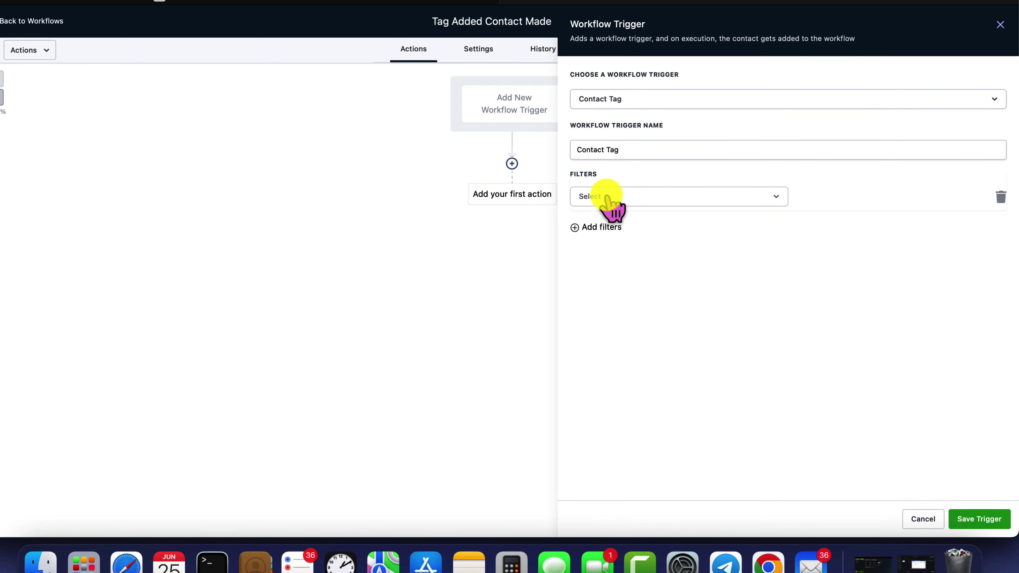
{"action": "left_click", "coordinate": [611, 197]}
{"action": "left_click", "coordinate": [635, 268]}
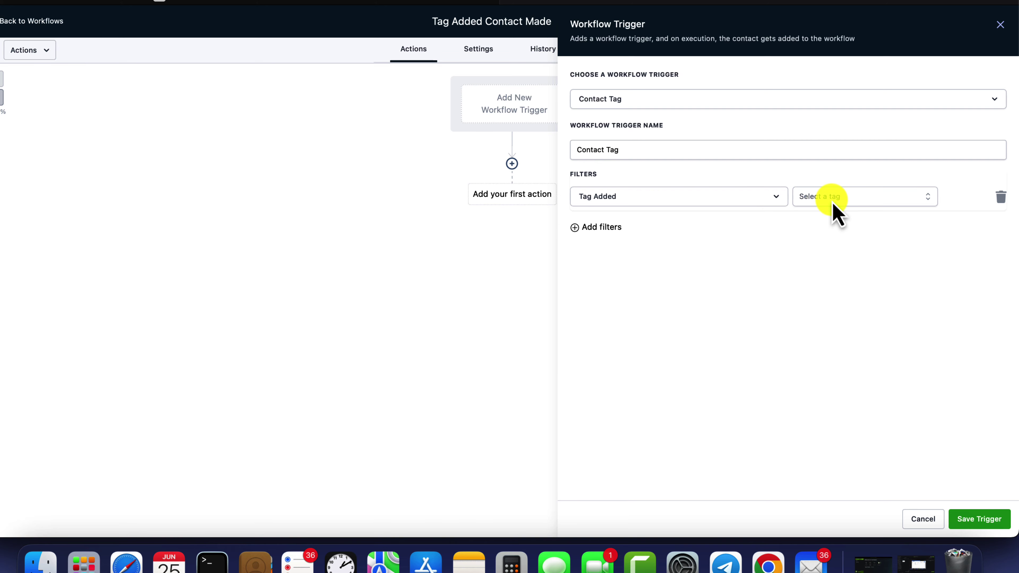
{"action": "left_click", "coordinate": [830, 196]}
{"action": "type", "text": "Contact "}
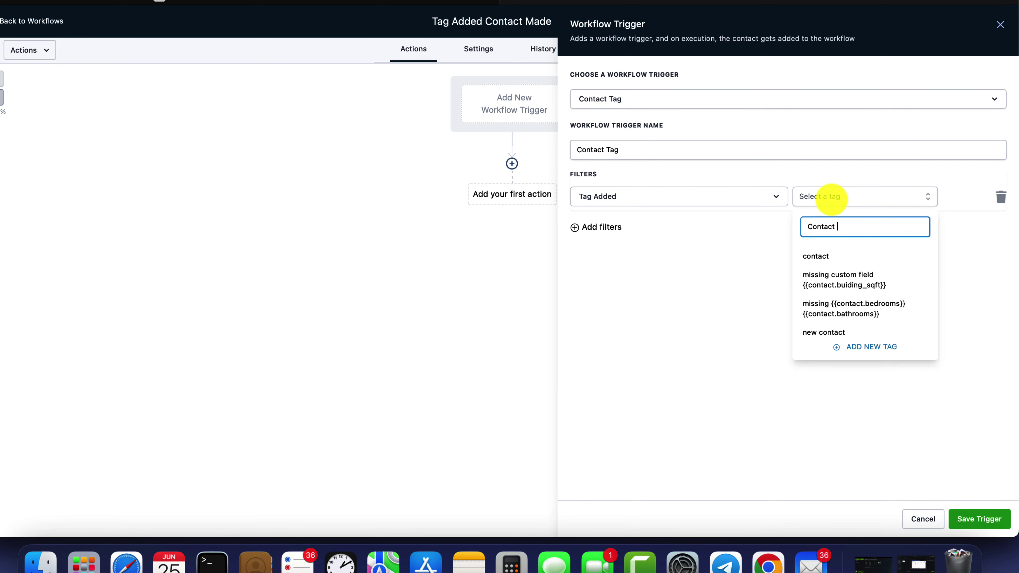
{"action": "type", "text": "made"}
{"action": "left_click", "coordinate": [867, 252]}
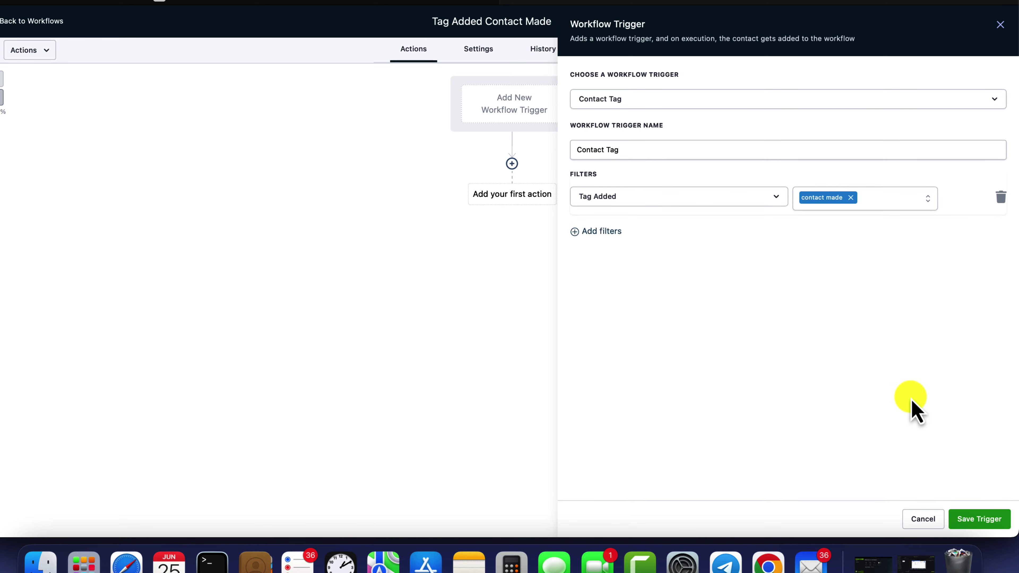
{"action": "left_click", "coordinate": [976, 519]}
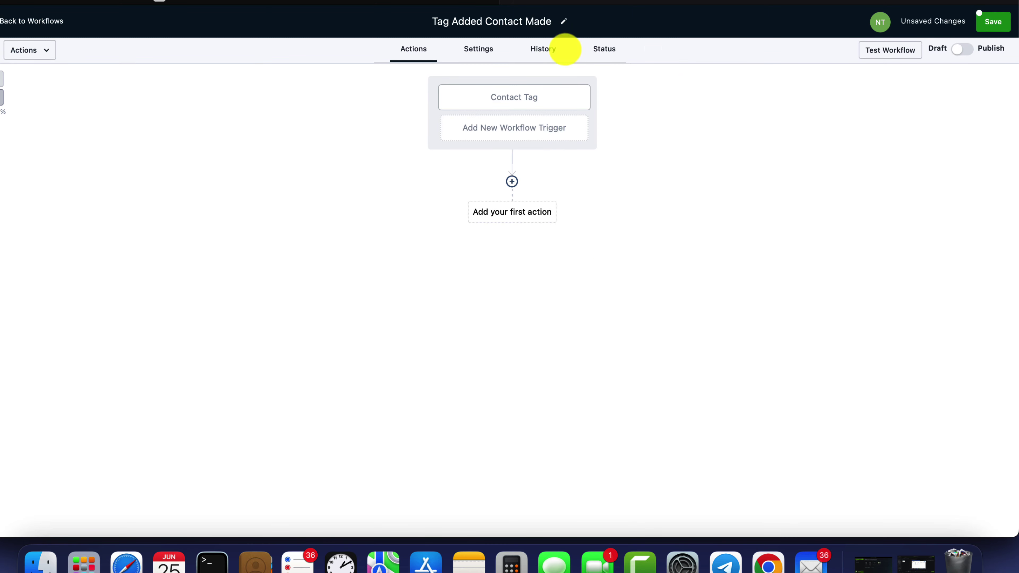
Add a Remove From All Workflows action as the first action, without including the current workflow, and save it.
{"action": "left_click", "coordinate": [497, 213]}
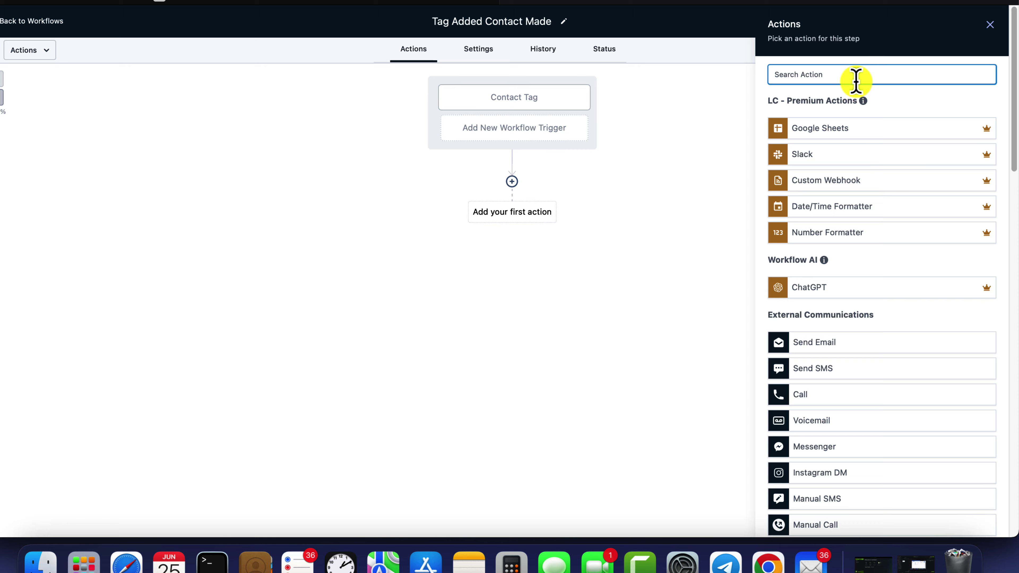
{"action": "type", "text": "remove"}
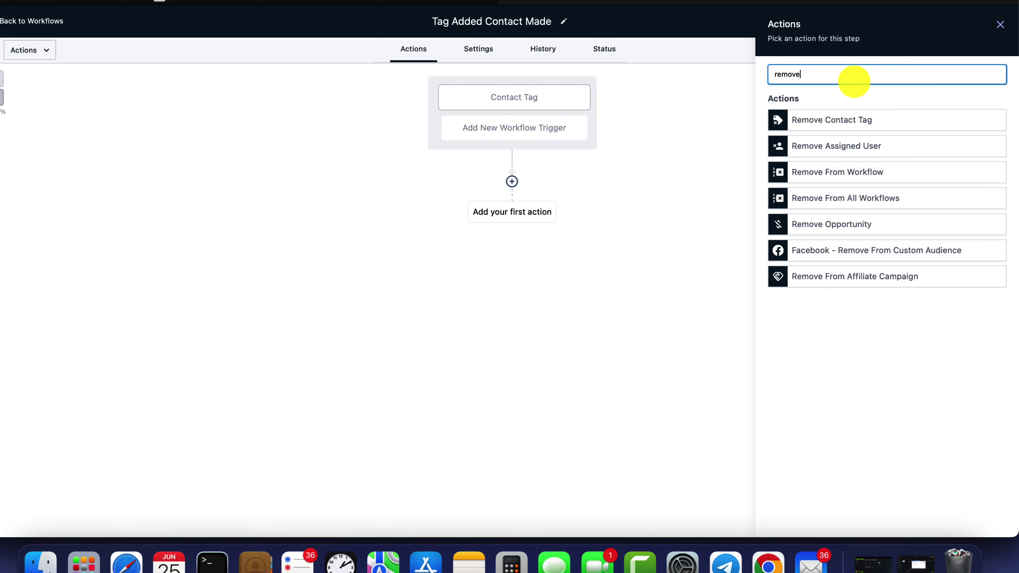
{"action": "left_click", "coordinate": [862, 198]}
{"action": "left_click", "coordinate": [779, 136]}
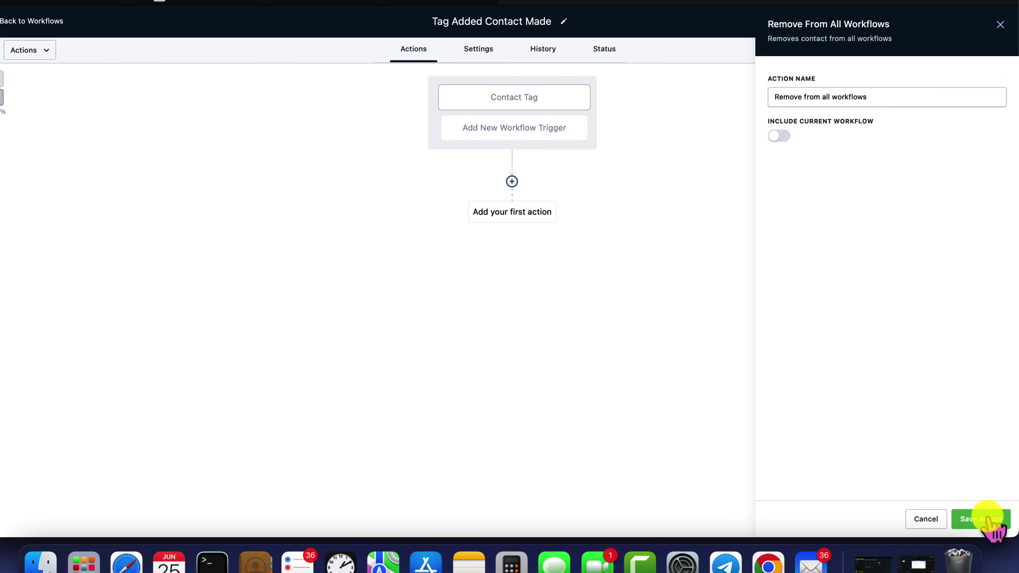
{"action": "left_click", "coordinate": [981, 519]}
Add a Create/Update Opportunity action after the removal, targeting the Agent CRM pipeline and its Contact Made stage.
{"action": "left_click", "coordinate": [512, 248]}
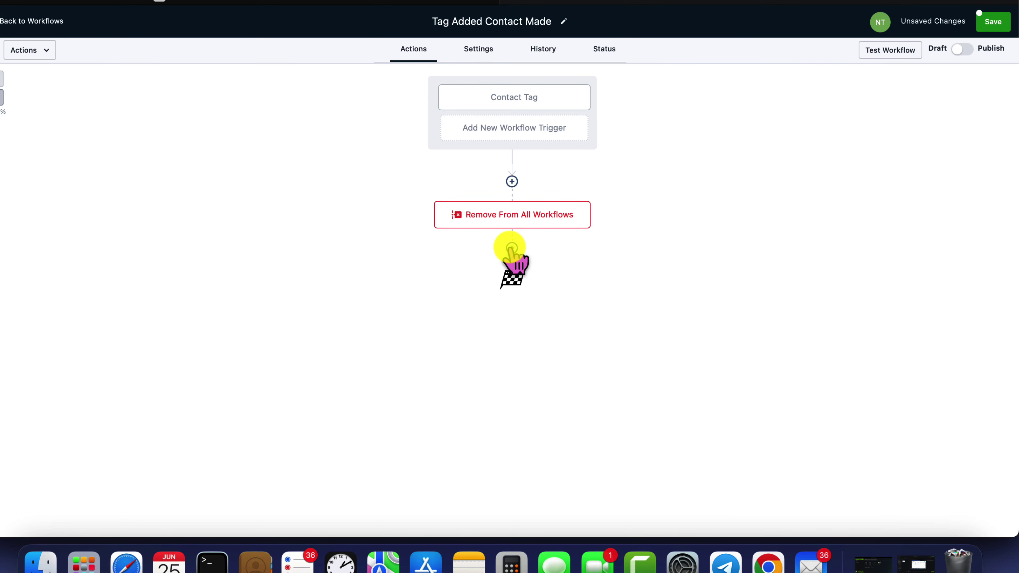
{"action": "type", "text": "up"}
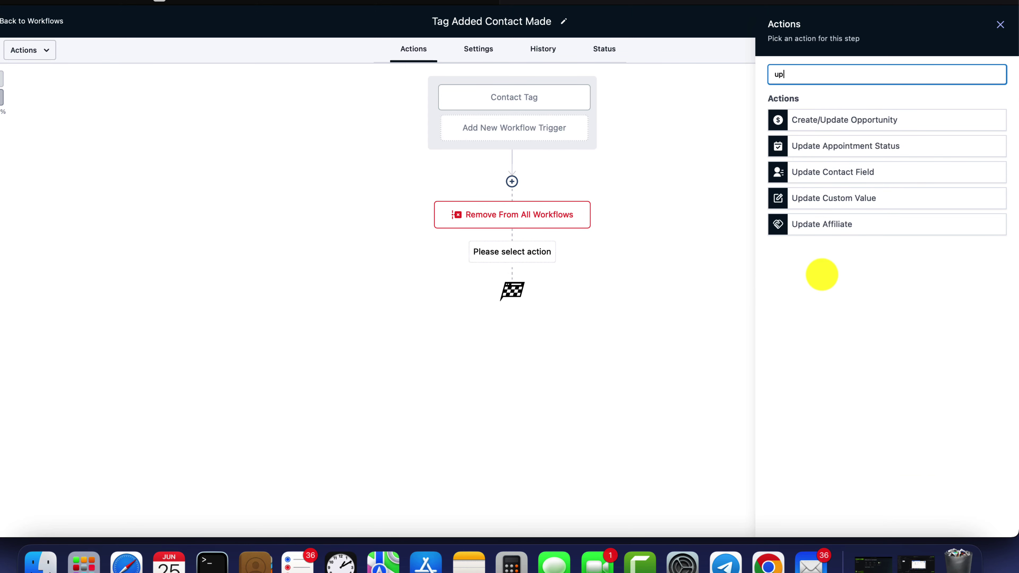
{"action": "left_click", "coordinate": [918, 117]}
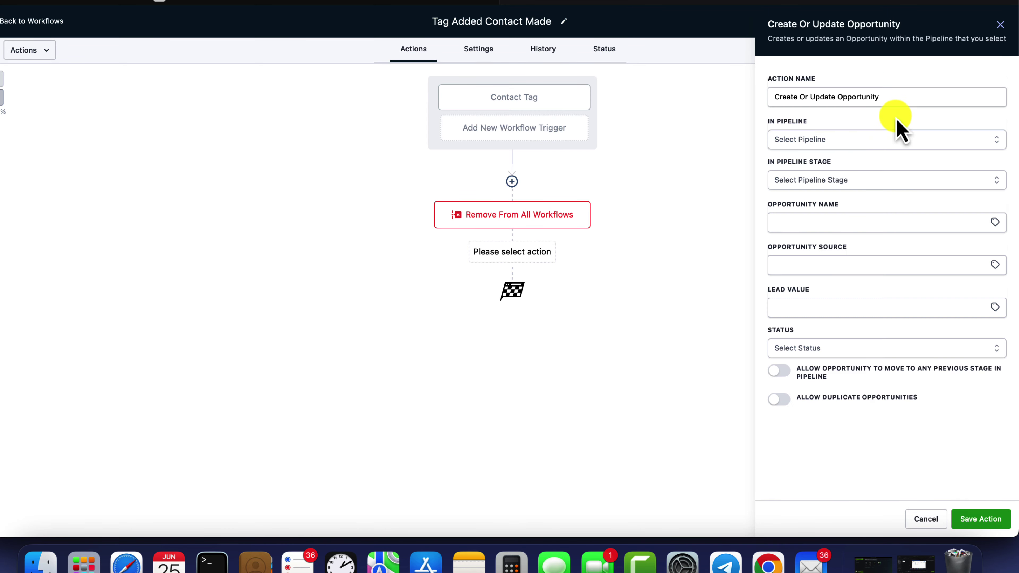
{"action": "left_click", "coordinate": [835, 139]}
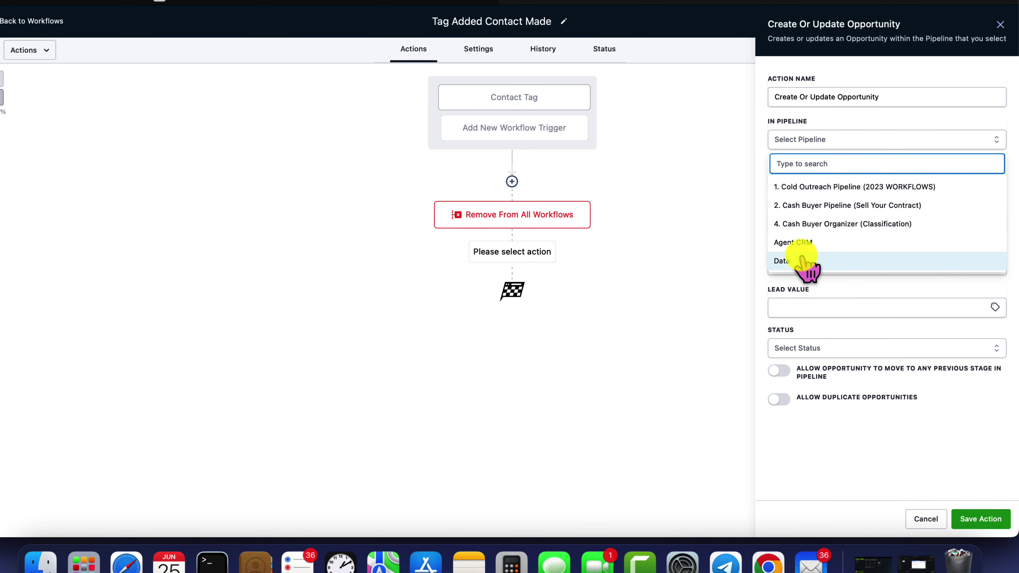
{"action": "left_click", "coordinate": [802, 242]}
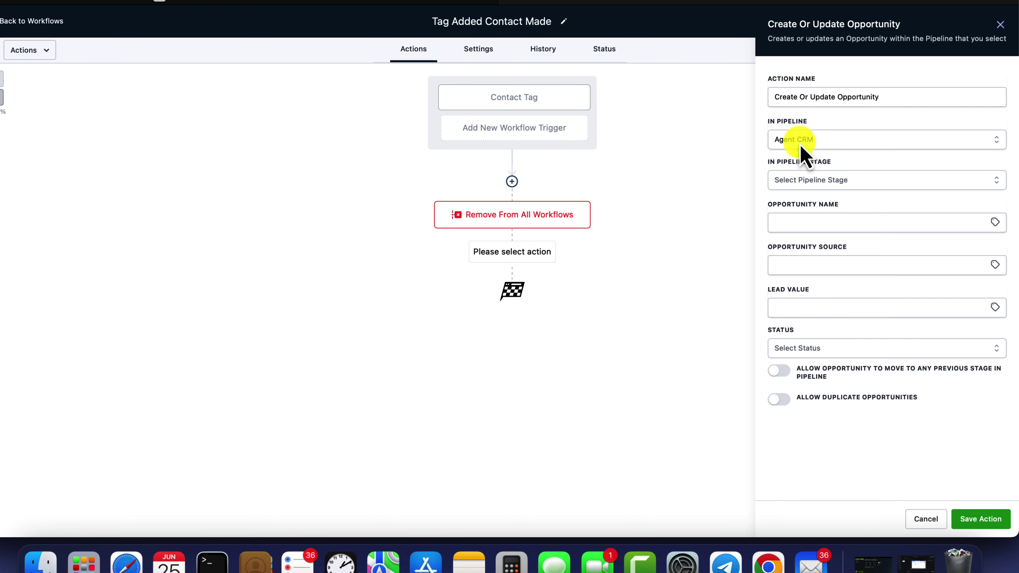
{"action": "left_click", "coordinate": [830, 183]}
{"action": "left_click", "coordinate": [822, 227]}
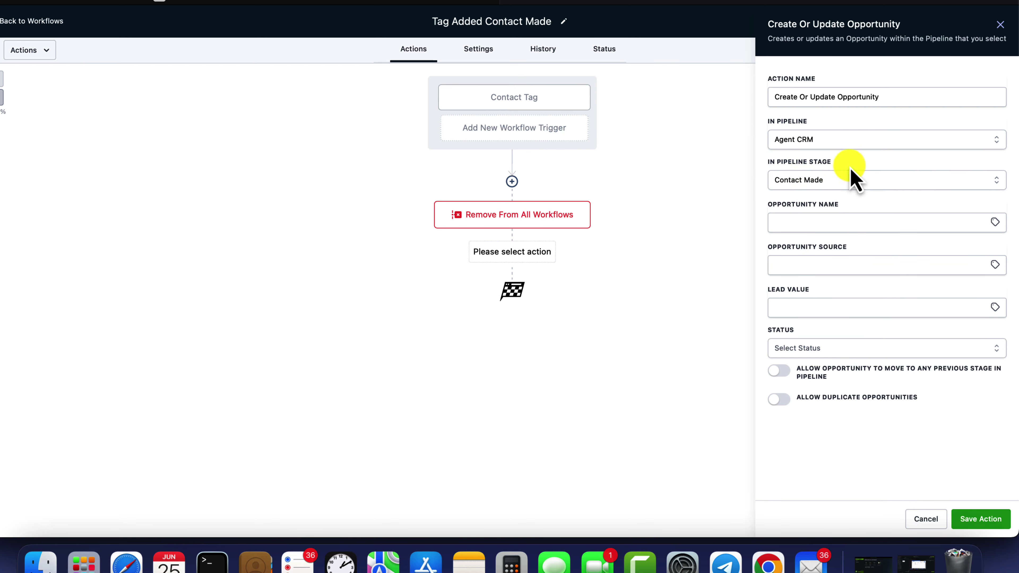
Set the opportunity name to the contact's full-name custom value {{contact.name}} and the status to open.
{"action": "left_click", "coordinate": [785, 224]}
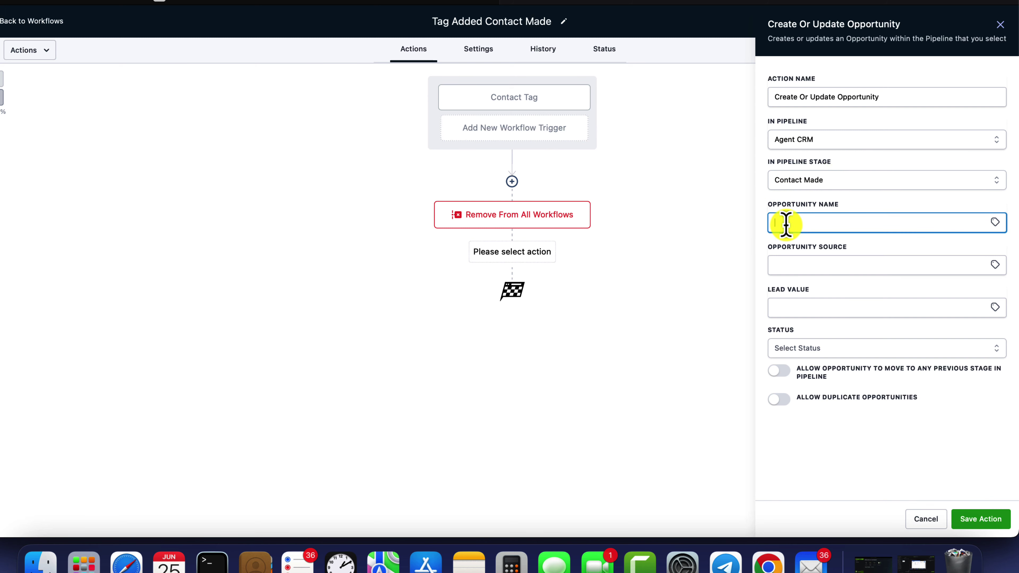
{"action": "left_click", "coordinate": [995, 222]}
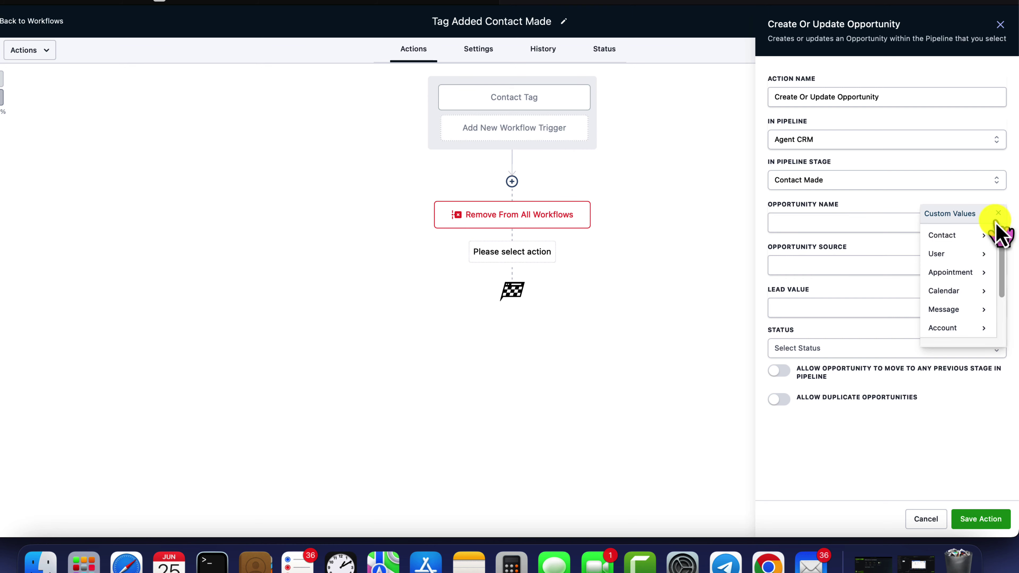
{"action": "left_click", "coordinate": [967, 233]}
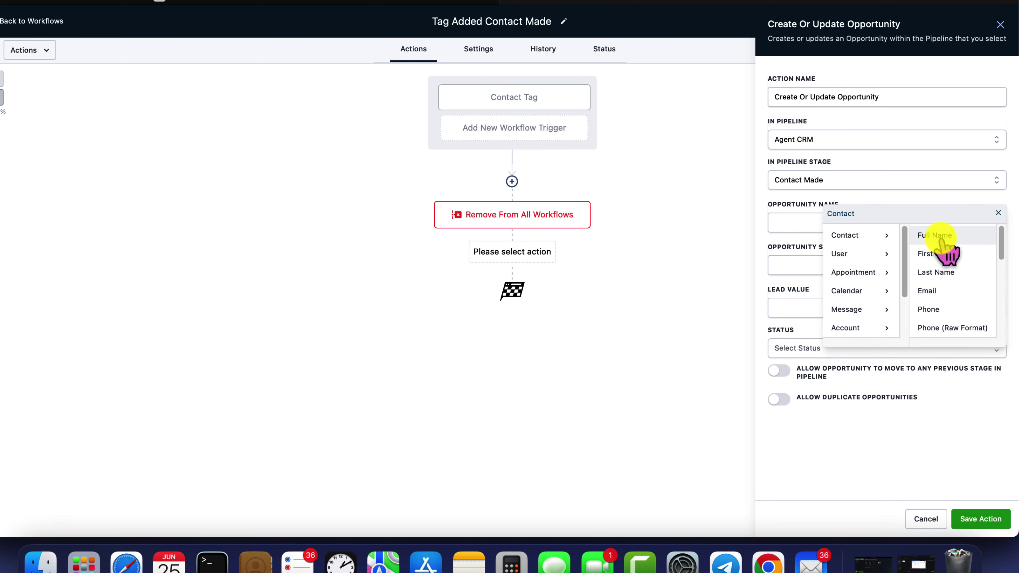
{"action": "left_click", "coordinate": [934, 235]}
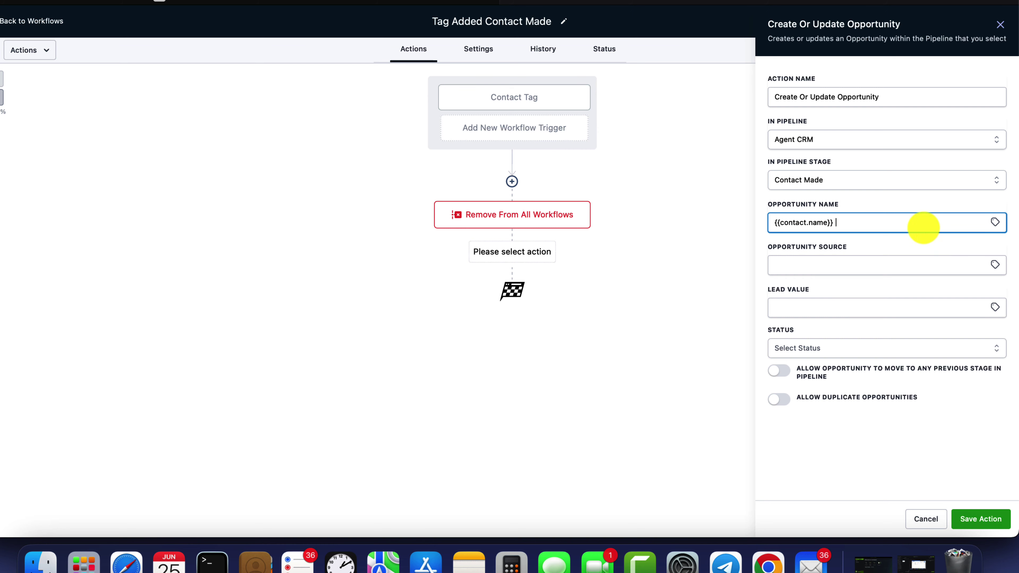
{"action": "left_click", "coordinate": [789, 348]}
{"action": "left_click", "coordinate": [786, 373]}
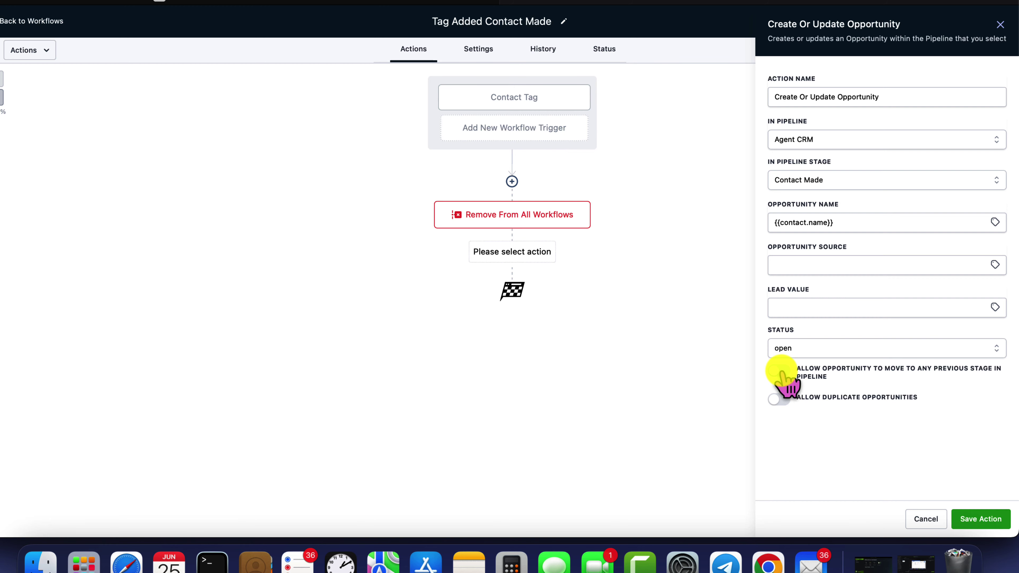
Allow the opportunity to move to any previous stage in the pipeline and save the Create Or Update Opportunity action.
{"action": "left_click", "coordinate": [780, 371]}
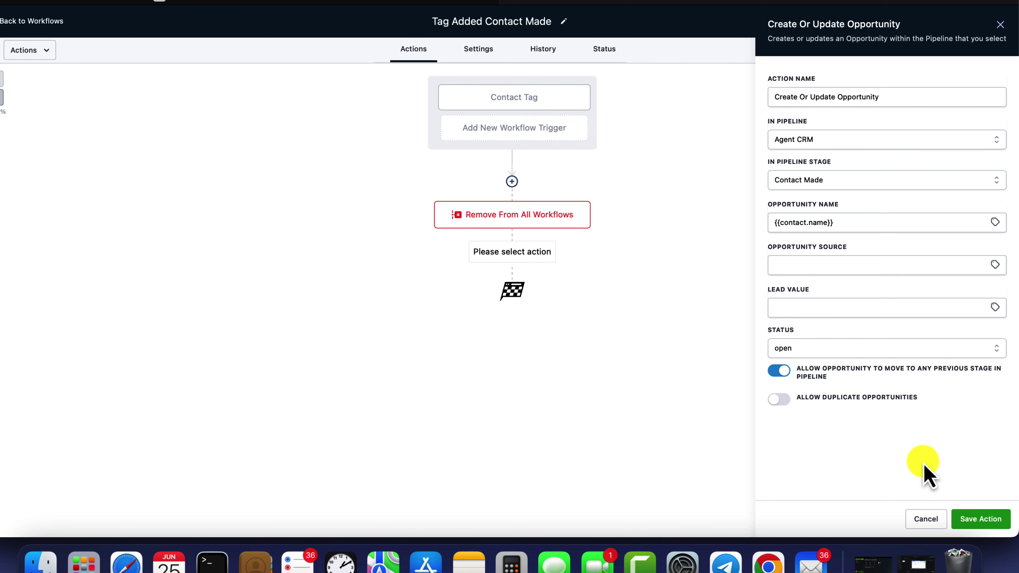
{"action": "left_click", "coordinate": [980, 518]}
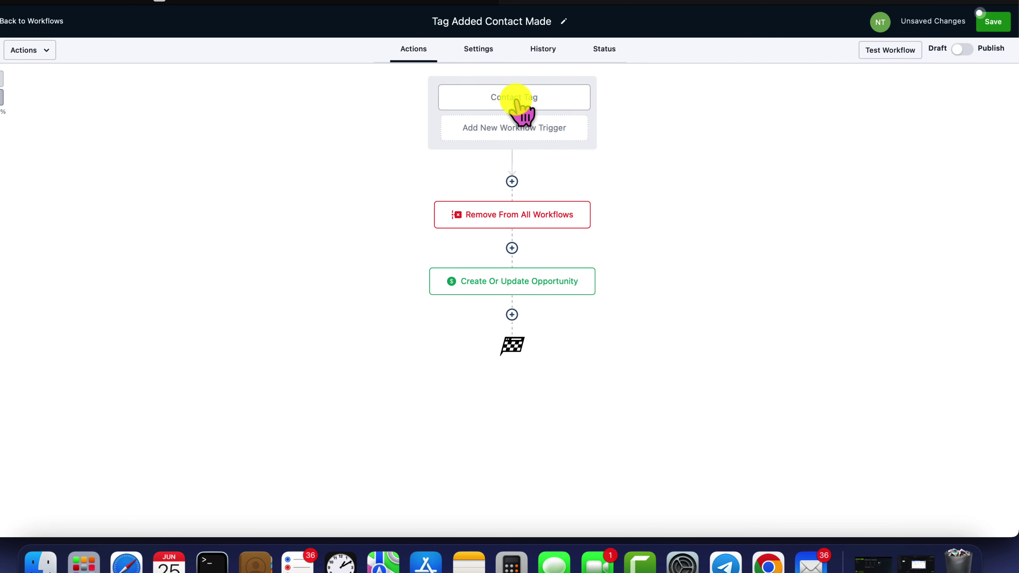
Enable Allow Multiple in the workflow's settings, save the workflow and return to its action flow.
{"action": "left_click", "coordinate": [480, 50]}
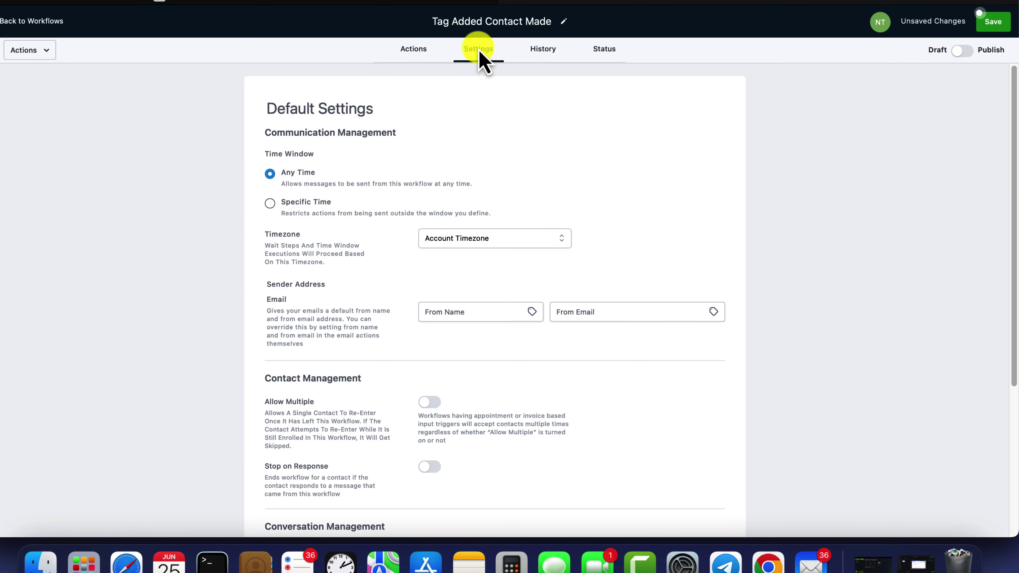
{"action": "scroll", "coordinate": [462, 217], "scroll_direction": "down", "scroll_amount": 5}
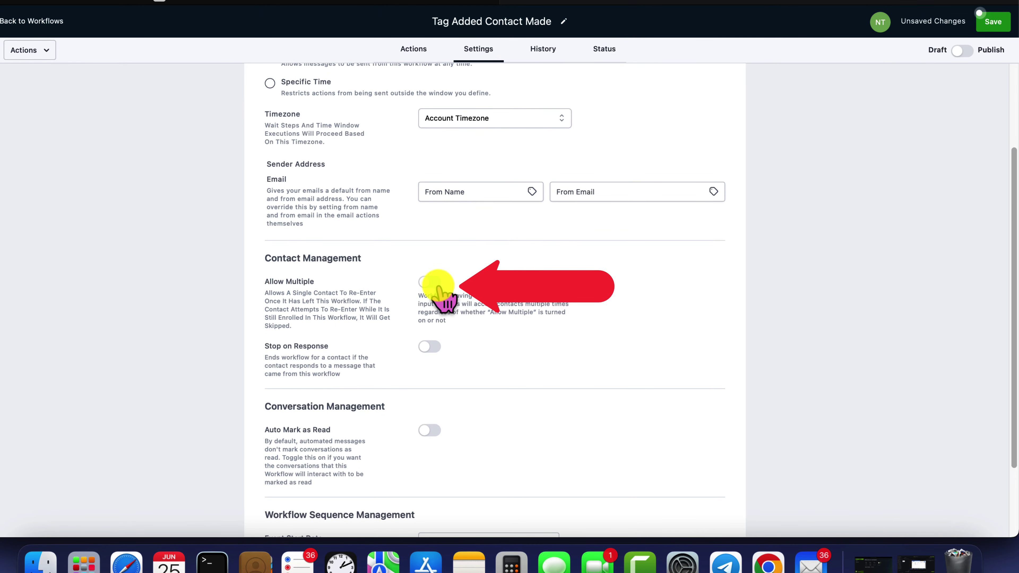
{"action": "left_click", "coordinate": [432, 282]}
{"action": "scroll", "coordinate": [448, 293], "scroll_direction": "down", "scroll_amount": 4}
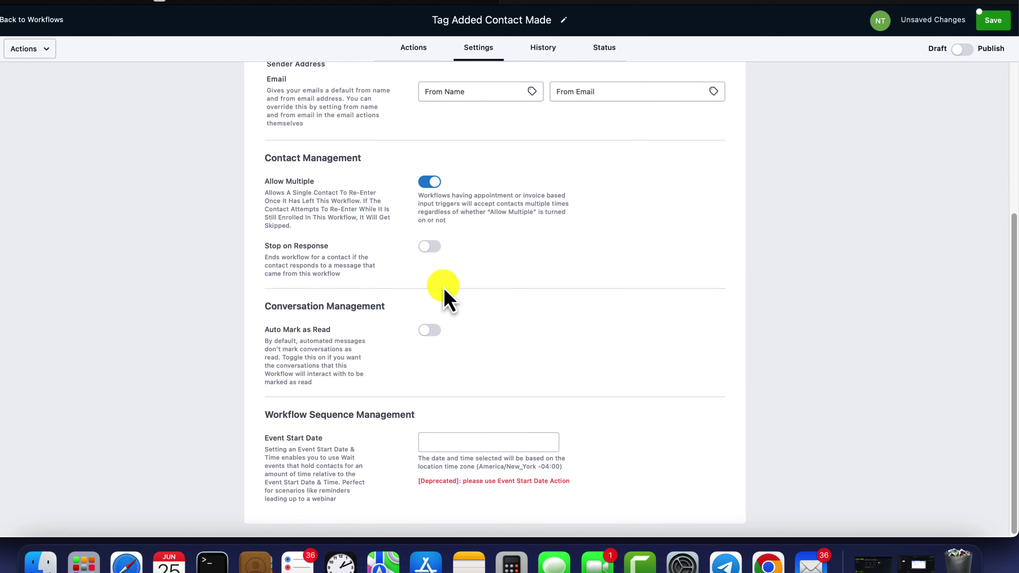
{"action": "scroll", "coordinate": [449, 292], "scroll_direction": "up", "scroll_amount": 10}
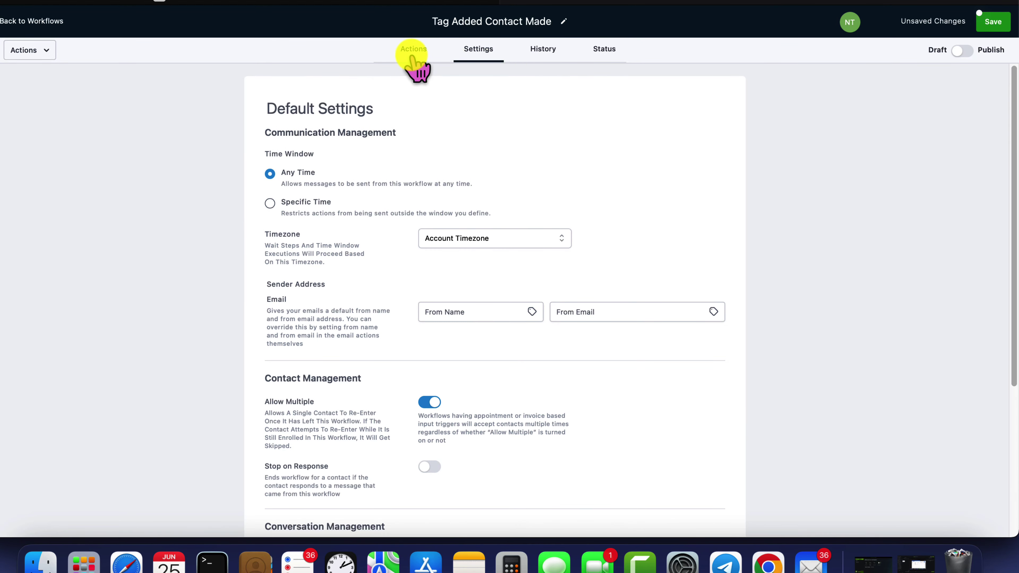
{"action": "left_click_drag", "start_coordinate": [416, 61], "coordinate": [804, 67]}
{"action": "left_click", "coordinate": [991, 22]}
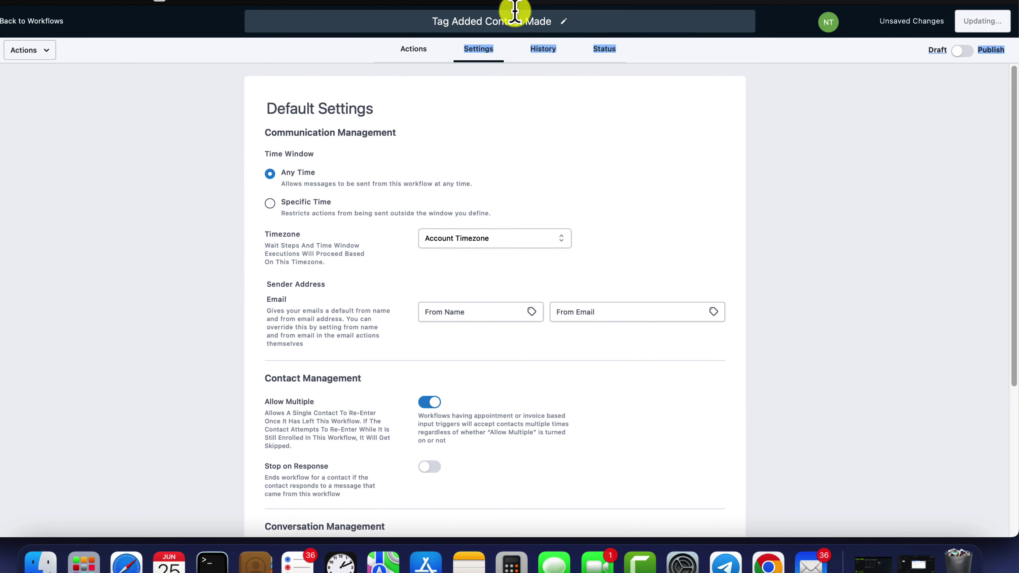
{"action": "left_click", "coordinate": [421, 50]}
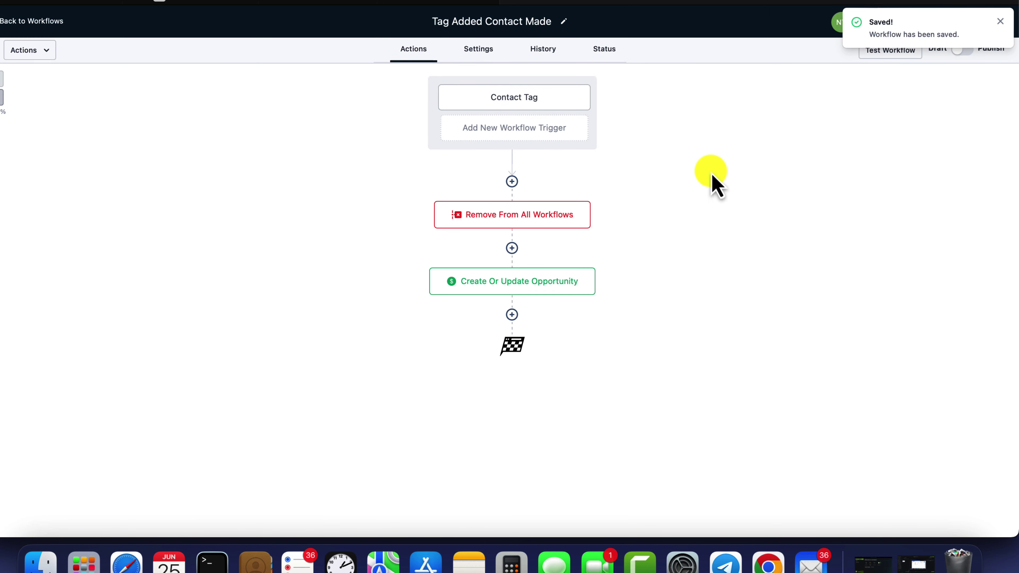
{"action": "left_click", "coordinate": [999, 22]}
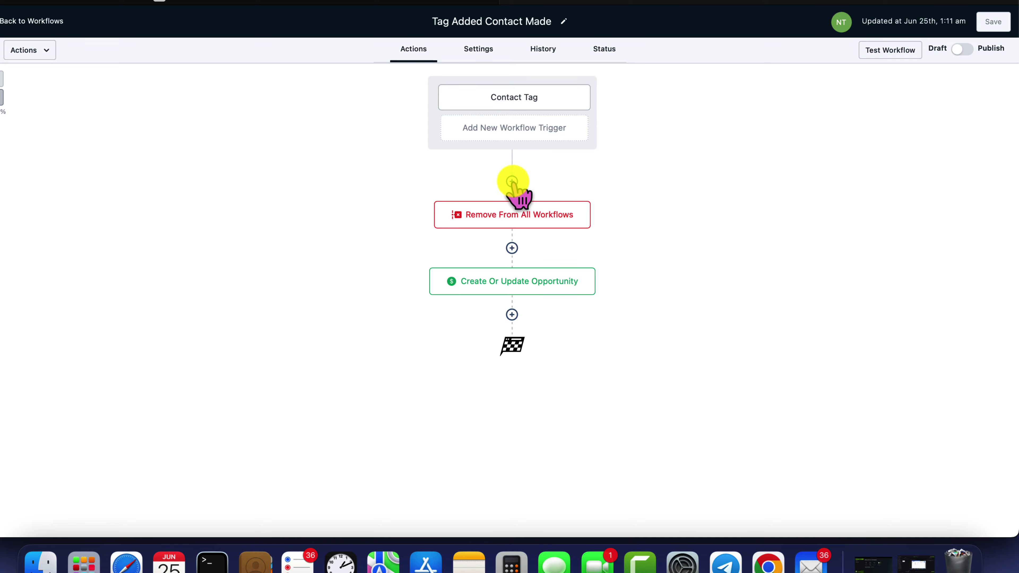
Add a Remove Contact Tag action after Create Or Update Opportunity, with the new tag "powerdialer", and save it.
{"action": "left_click", "coordinate": [512, 314]}
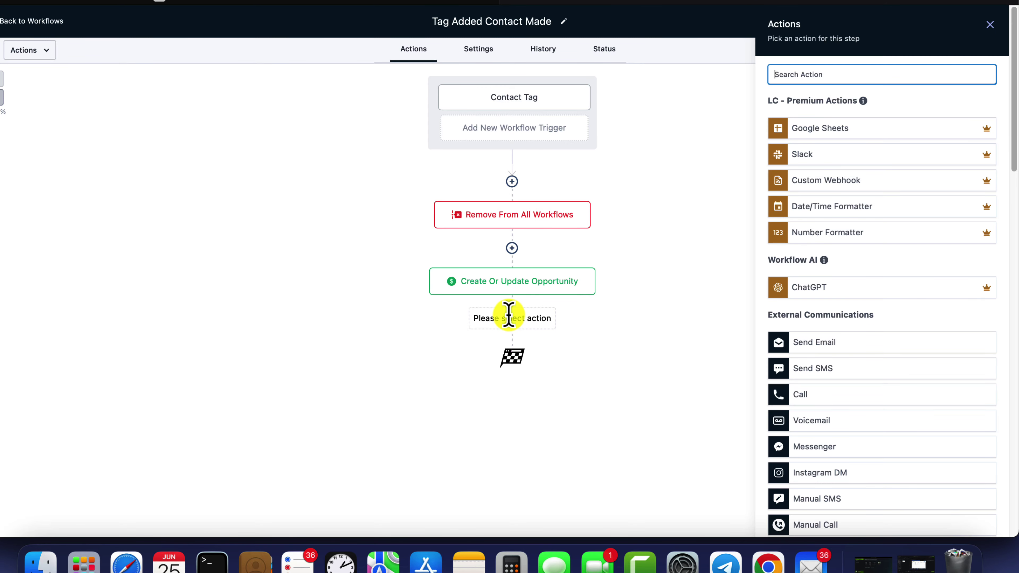
{"action": "type", "text": "remo"}
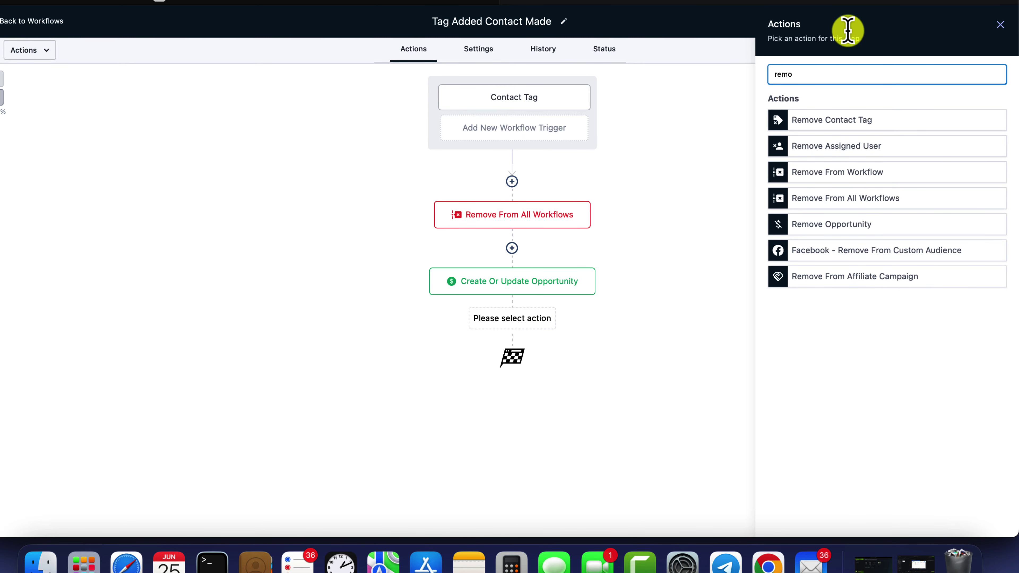
{"action": "left_click", "coordinate": [842, 119]}
{"action": "left_click", "coordinate": [816, 141]}
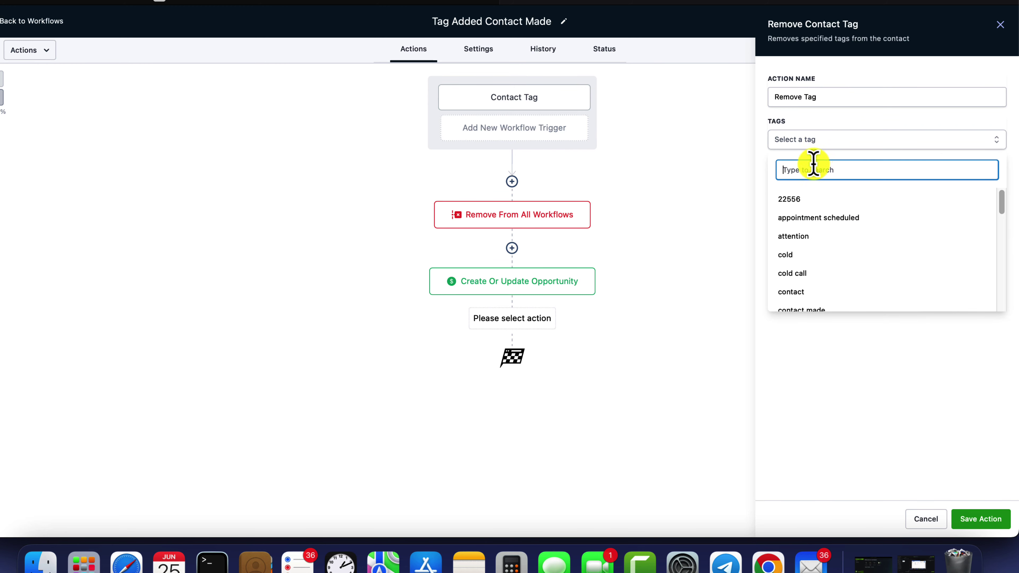
{"action": "type", "text": "po"}
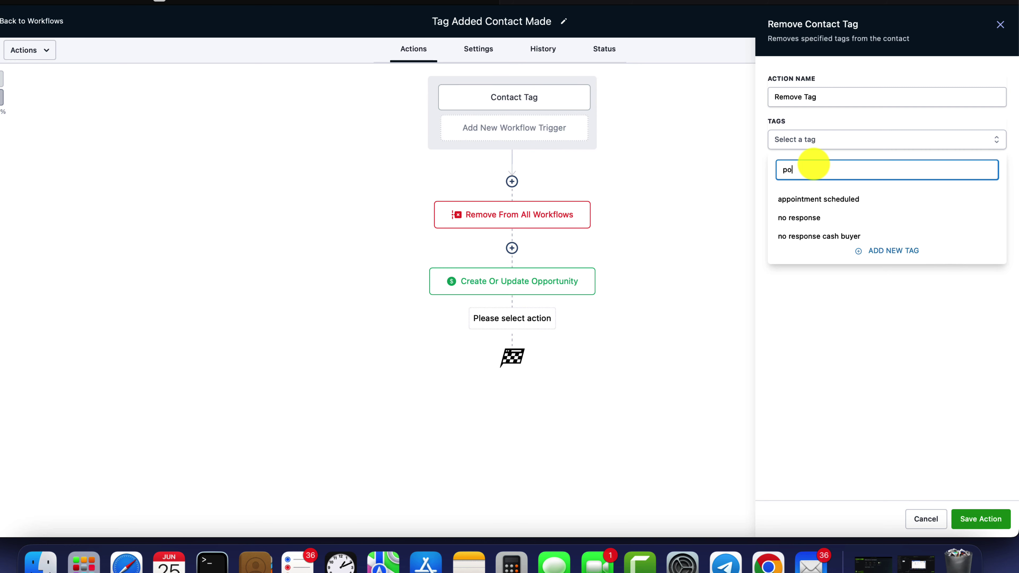
{"action": "type", "text": "dialer"}
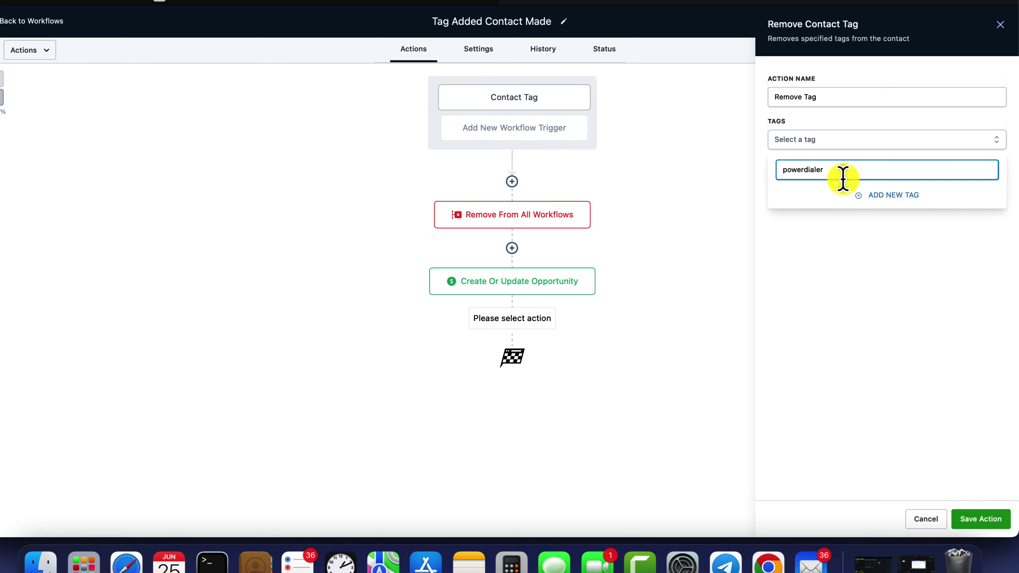
{"action": "left_click", "coordinate": [878, 196]}
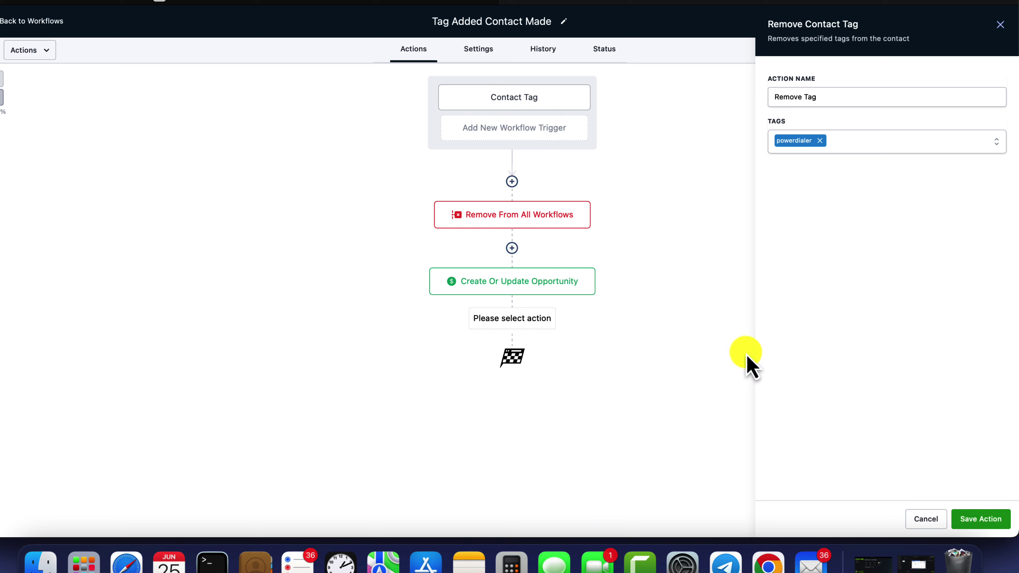
{"action": "left_click", "coordinate": [982, 519]}
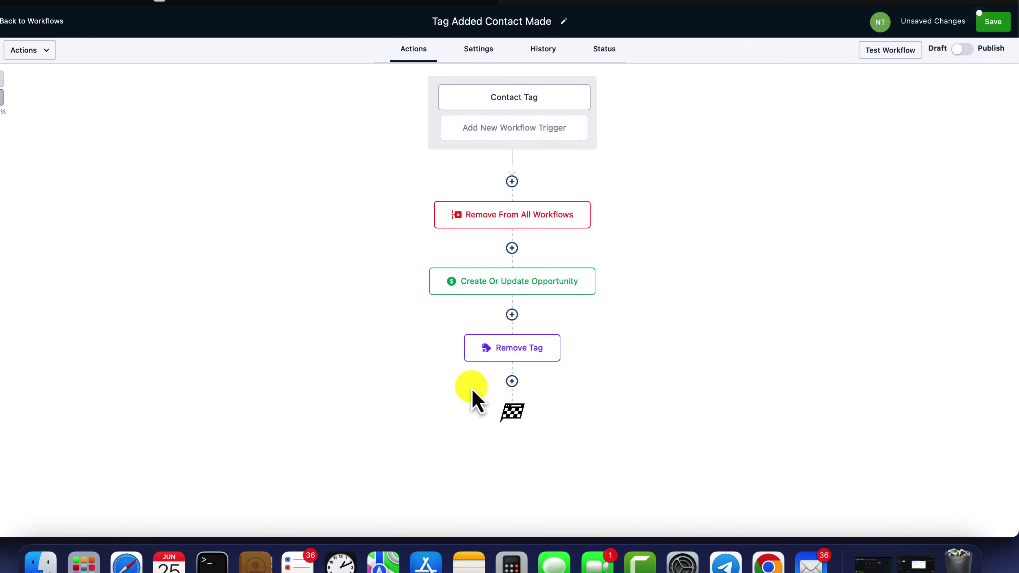
Reopen the Remove Tag action and add the existing "no response" tag to its tags.
{"action": "left_click", "coordinate": [537, 349]}
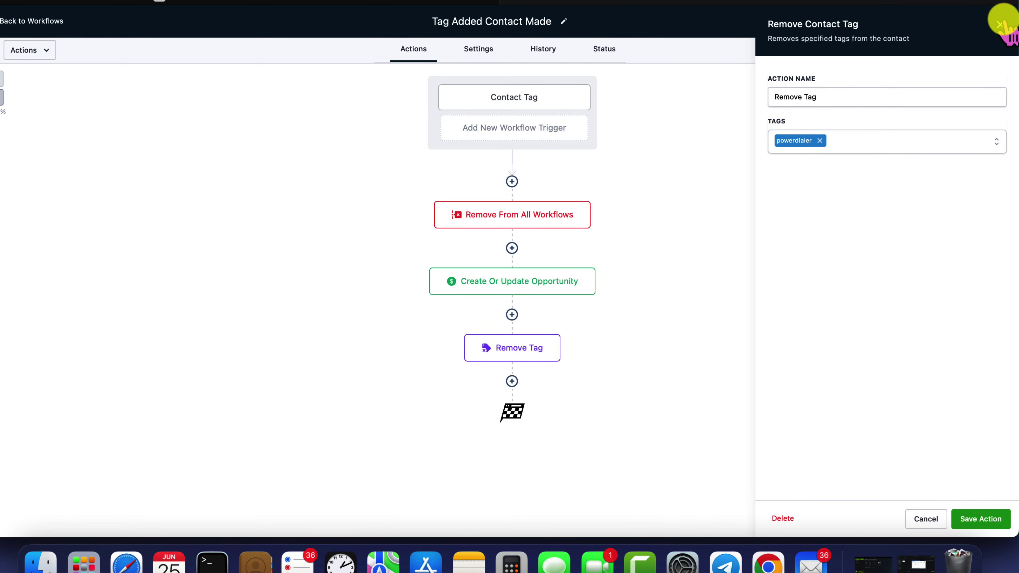
{"action": "left_click", "coordinate": [867, 143]}
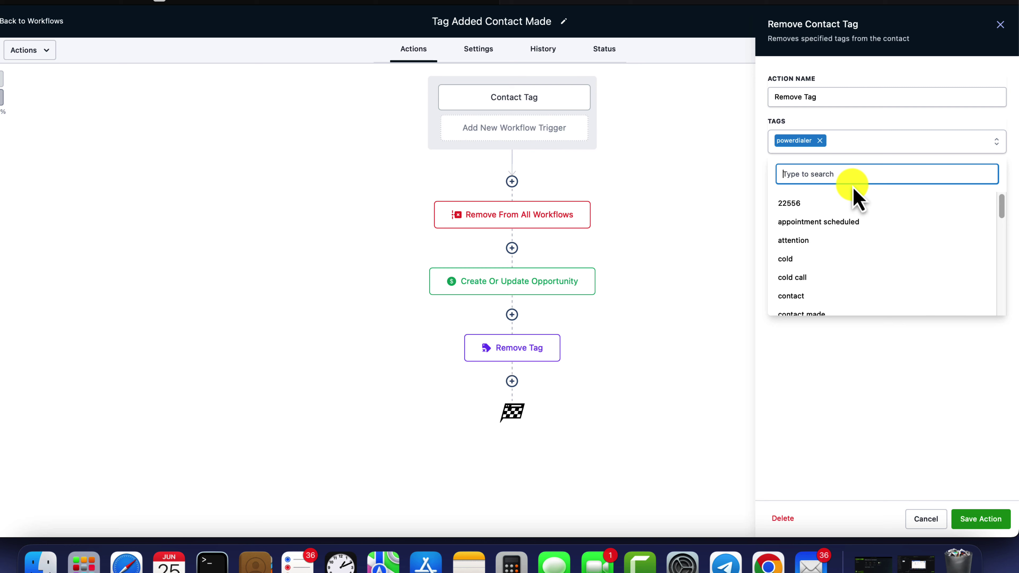
{"action": "type", "text": "no"}
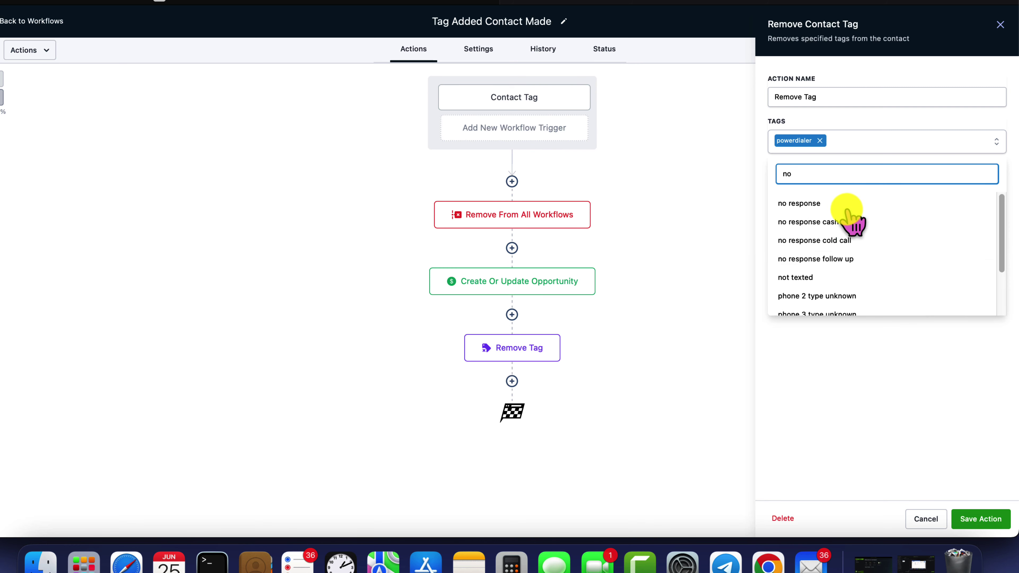
{"action": "left_click", "coordinate": [848, 206]}
{"action": "left_click", "coordinate": [848, 375]}
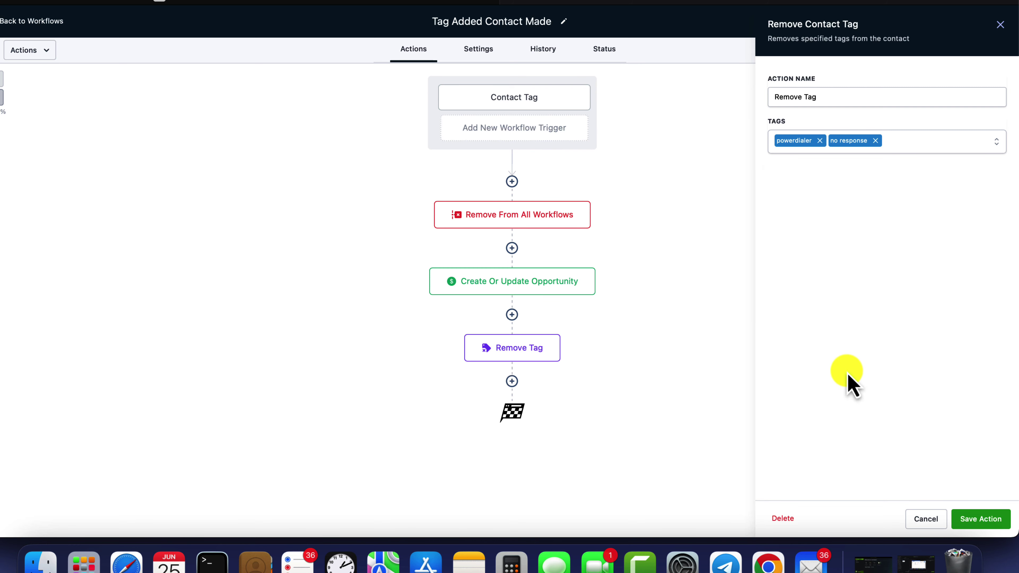
{"action": "left_click", "coordinate": [908, 154]}
{"action": "type", "text": "rep"}
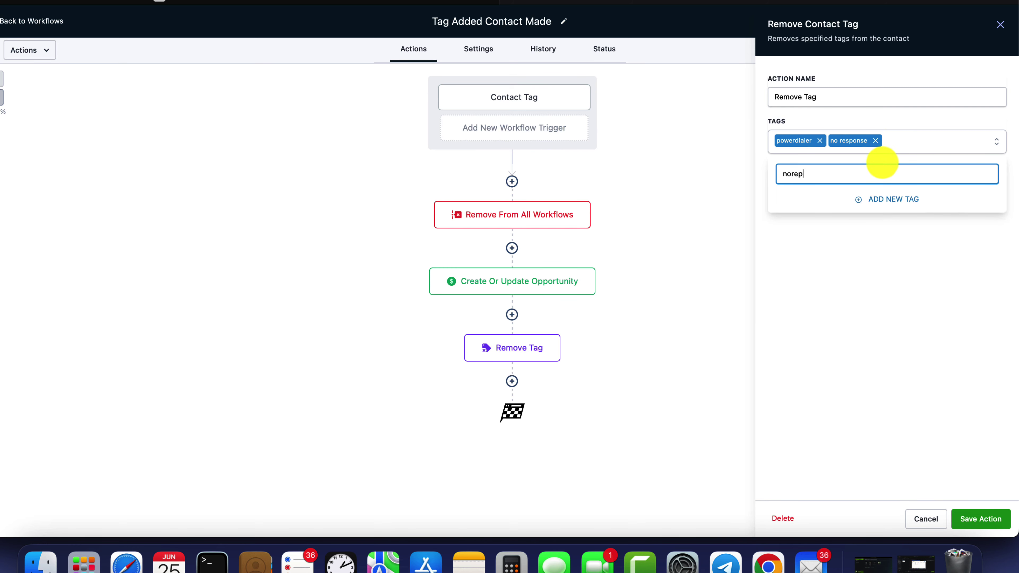
{"action": "key", "text": "BackSpace"}
{"action": "key", "text": "BackSpace"}
{"action": "key", "text": "BackSpace"}
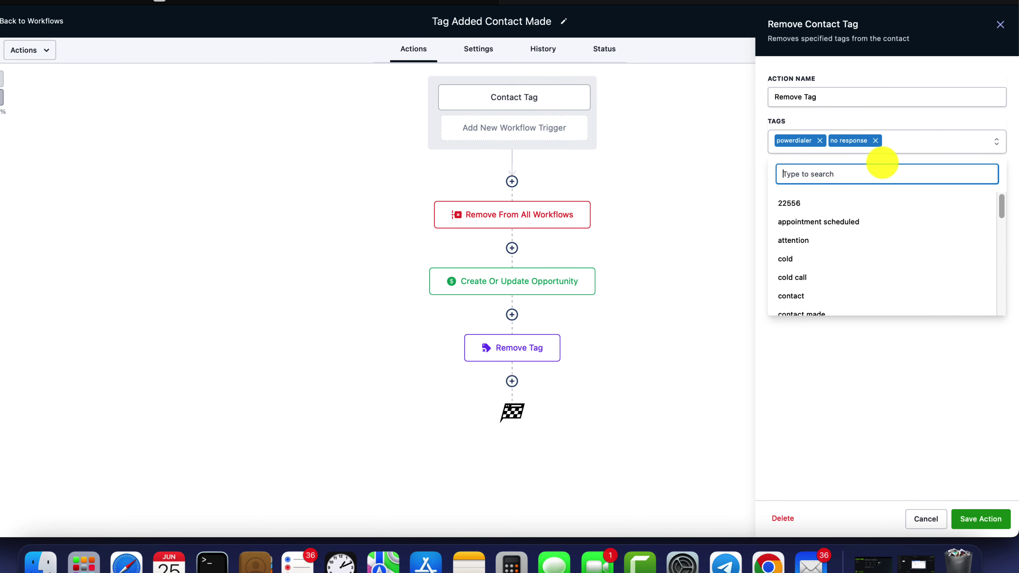
{"action": "left_click", "coordinate": [916, 390]}
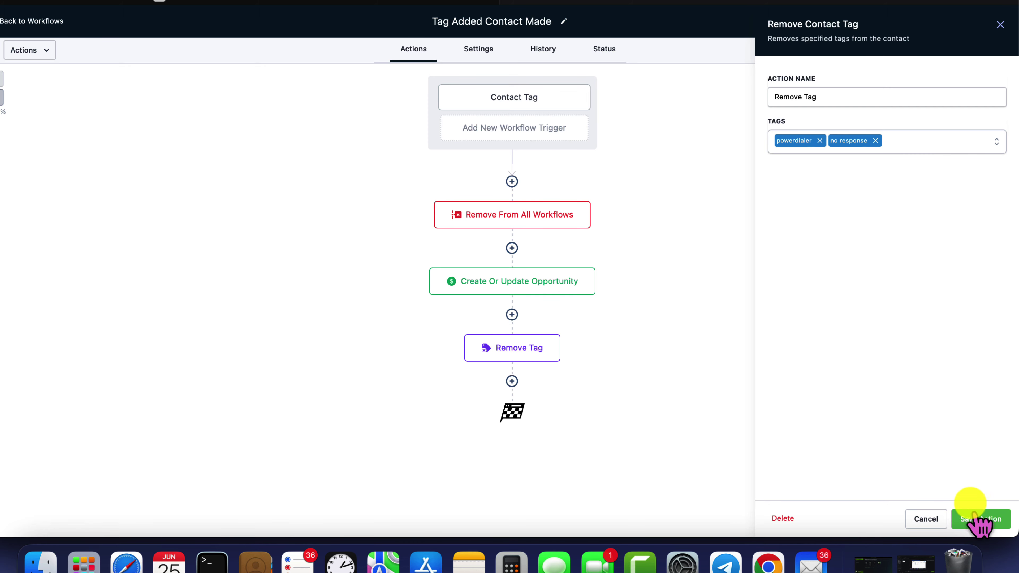
Add the new tags "1streply", "2ndreply" and "3rdreply" to the Remove Tag action and save it.
{"action": "left_click", "coordinate": [909, 146]}
{"action": "type", "text": "1streply"}
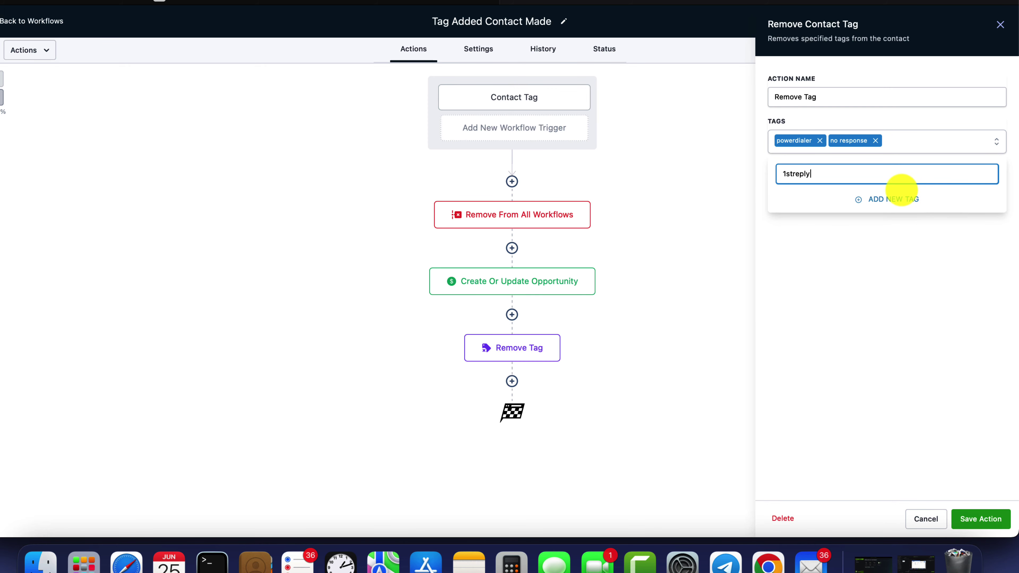
{"action": "left_click", "coordinate": [909, 200]}
{"action": "left_click", "coordinate": [944, 147]}
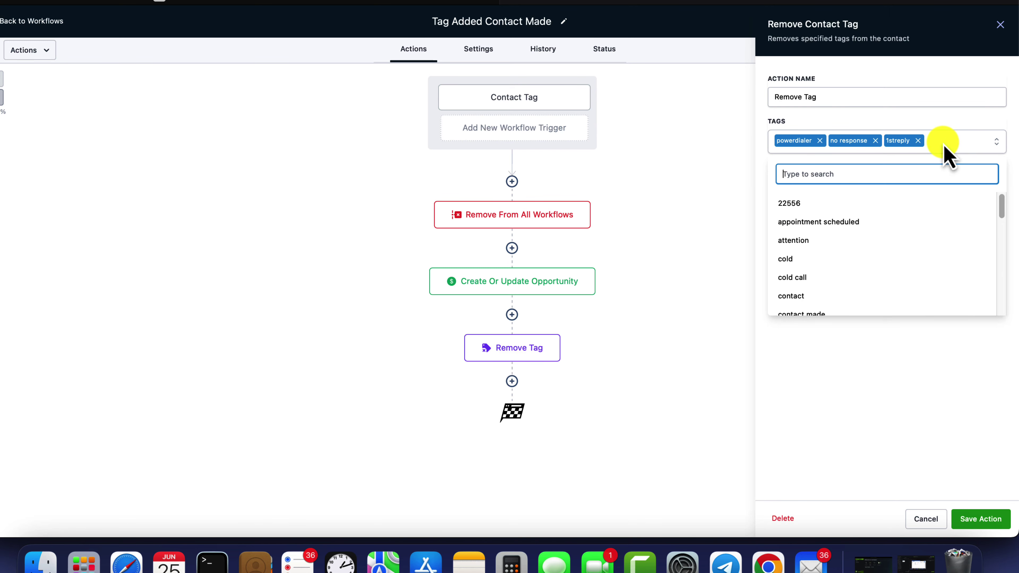
{"action": "type", "text": "2n"}
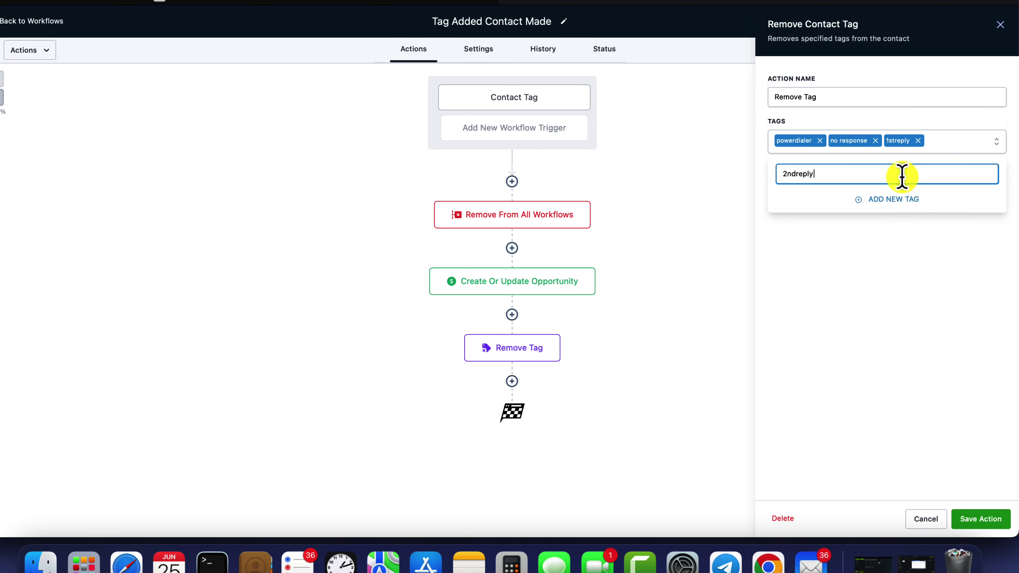
{"action": "type", "text": "dreply"}
{"action": "left_click", "coordinate": [899, 199]}
{"action": "left_click", "coordinate": [981, 150]}
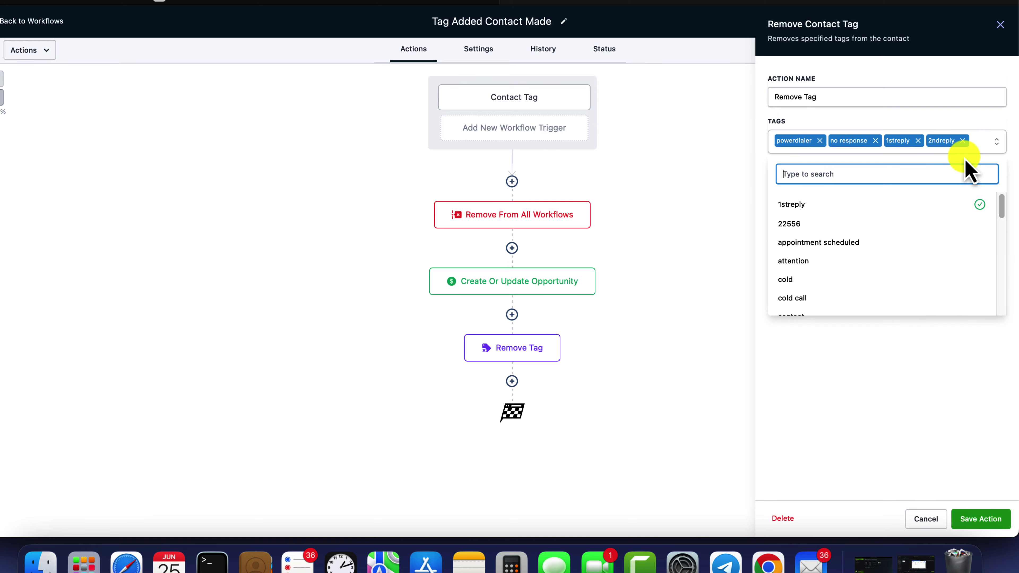
{"action": "type", "text": "3rdreply"}
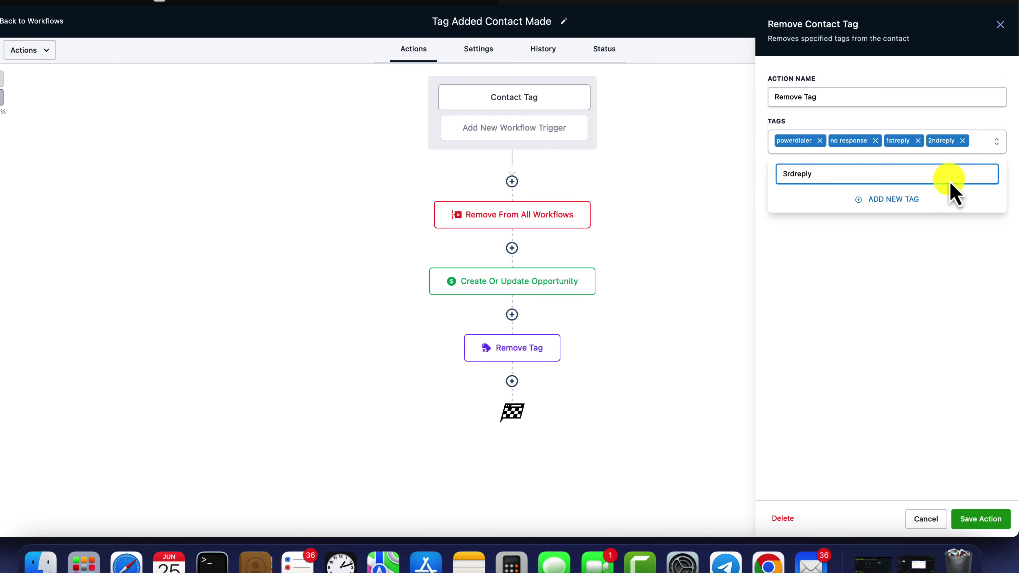
{"action": "left_click", "coordinate": [868, 199]}
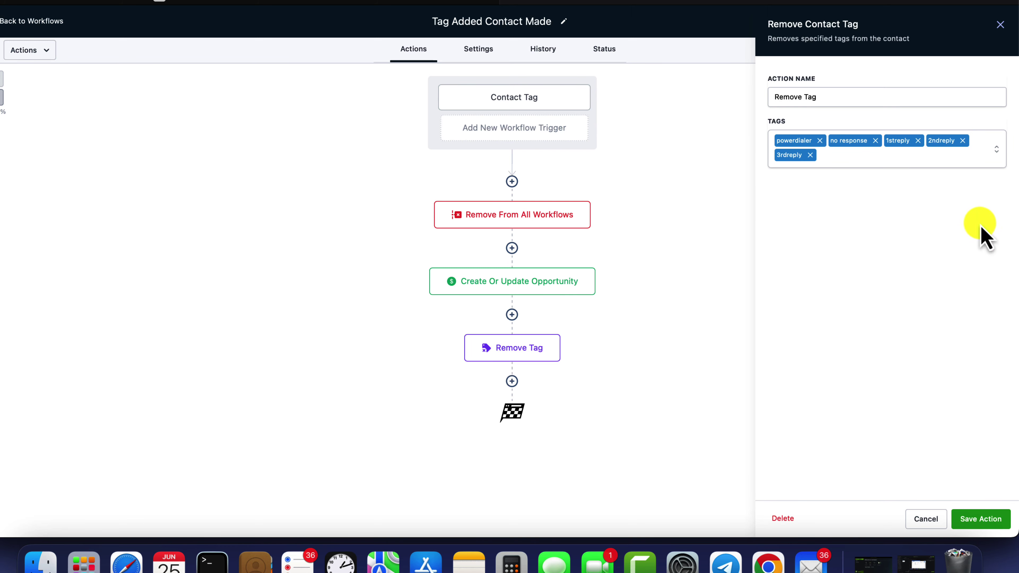
{"action": "left_click", "coordinate": [970, 519]}
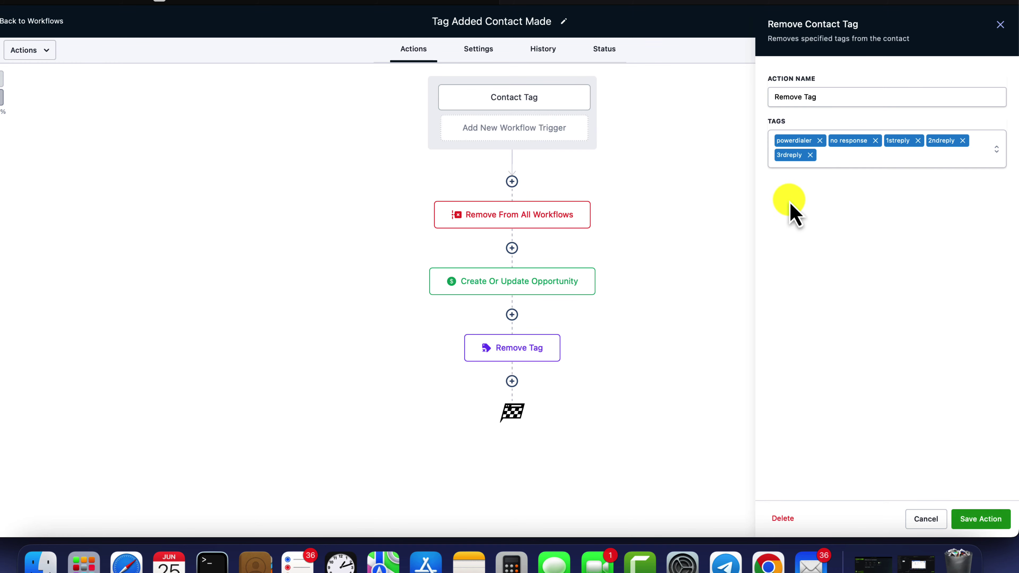
{"action": "left_click", "coordinate": [987, 523]}
Publish the Tag Added Contact Made workflow and save it.
{"action": "left_click", "coordinate": [991, 21]}
{"action": "left_click", "coordinate": [965, 50]}
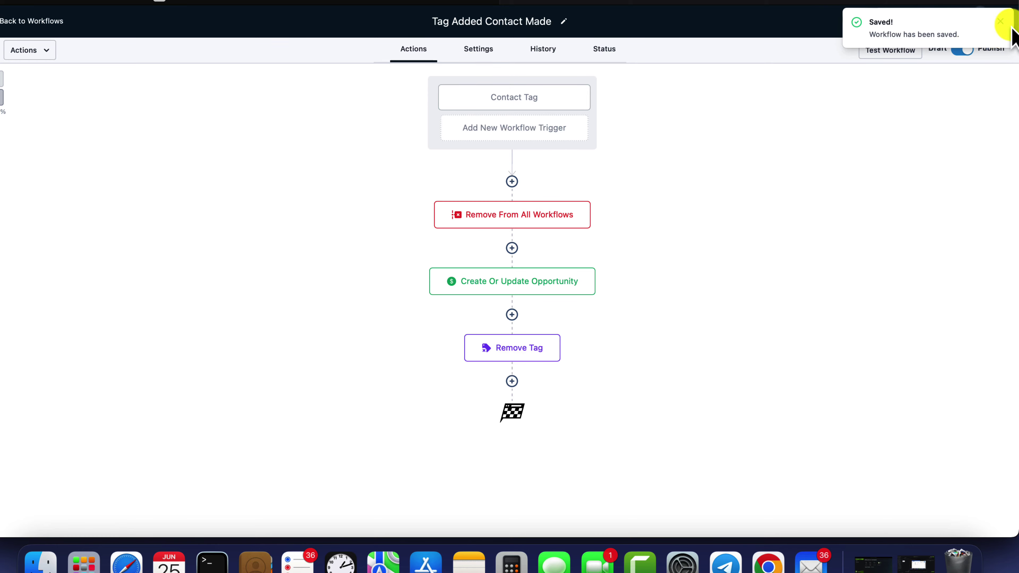
{"action": "left_click", "coordinate": [1000, 21]}
{"action": "left_click", "coordinate": [995, 21]}
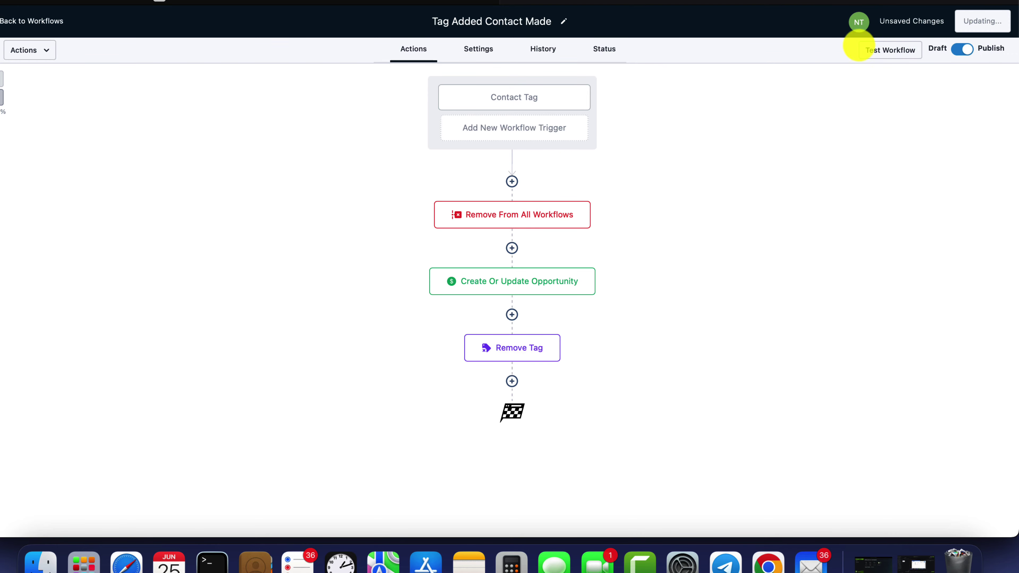
{"action": "left_click", "coordinate": [1001, 21]}
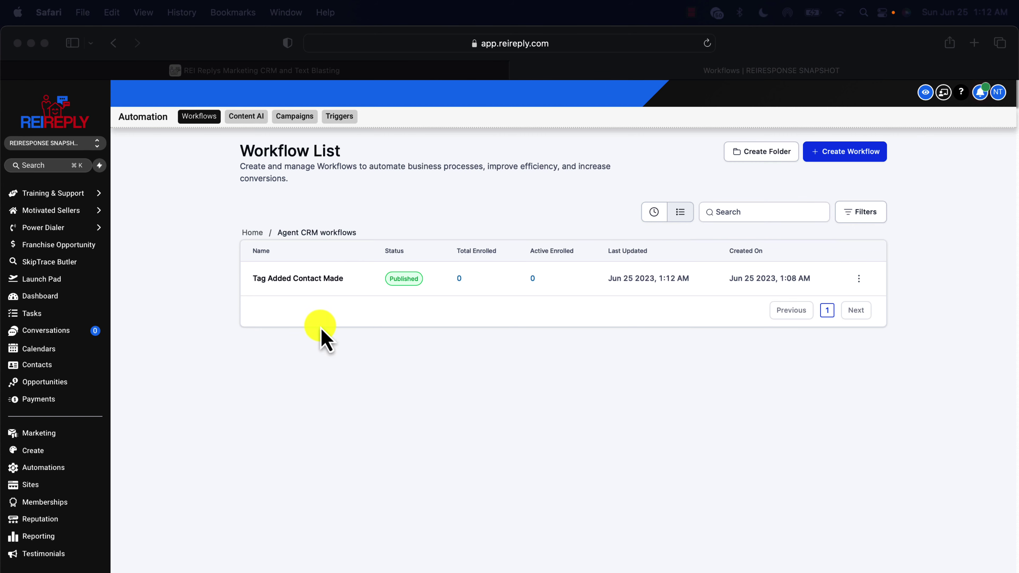
Check the stages of the Agent CRM pipeline on the Opportunities board and return to the workflow list.
{"action": "left_click", "coordinate": [74, 384]}
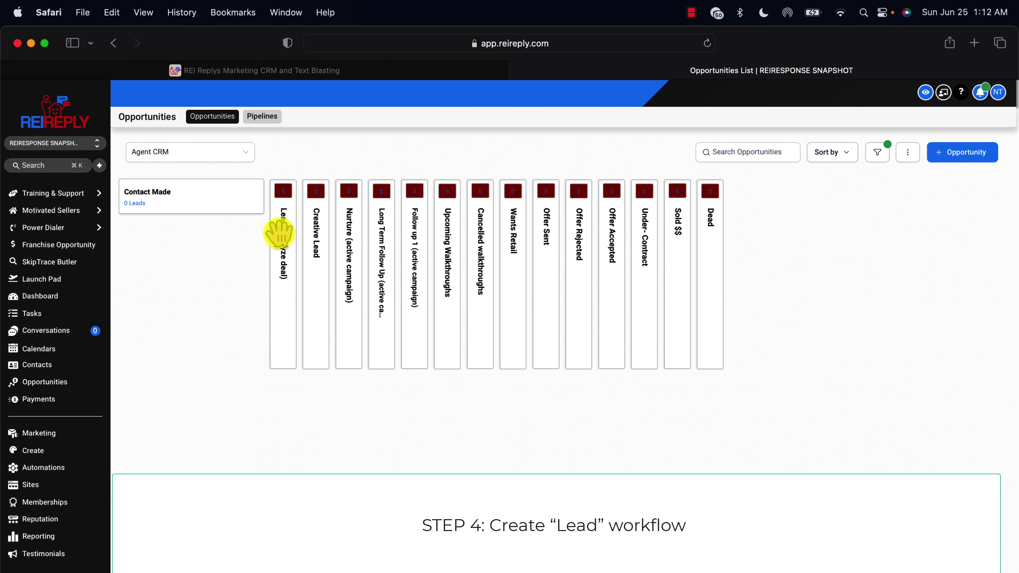
{"action": "left_click", "coordinate": [280, 233]}
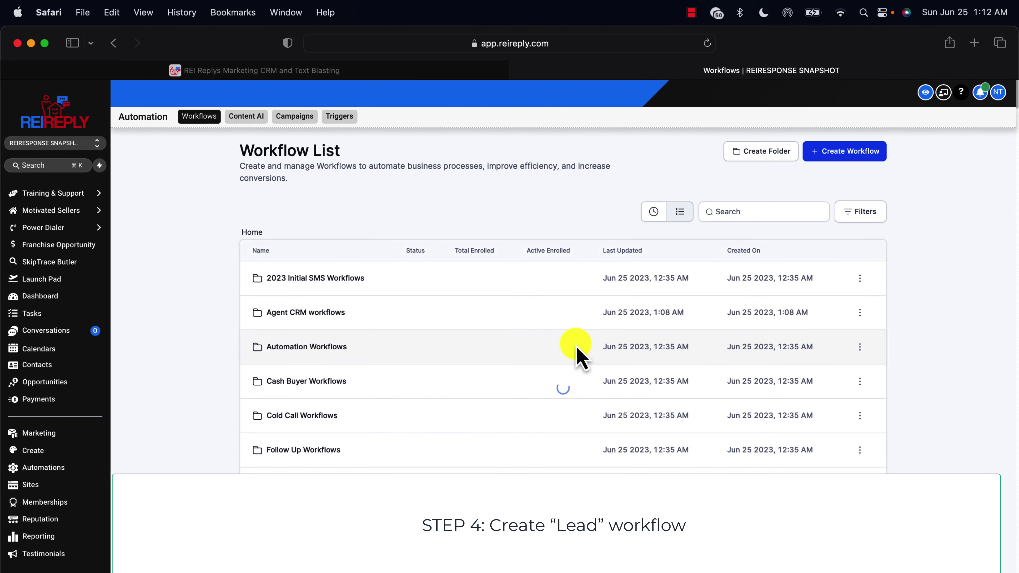
Create a workflow from scratch in the Agent CRM workflows folder and name it "Tag Added LEAD".
{"action": "left_click", "coordinate": [313, 313]}
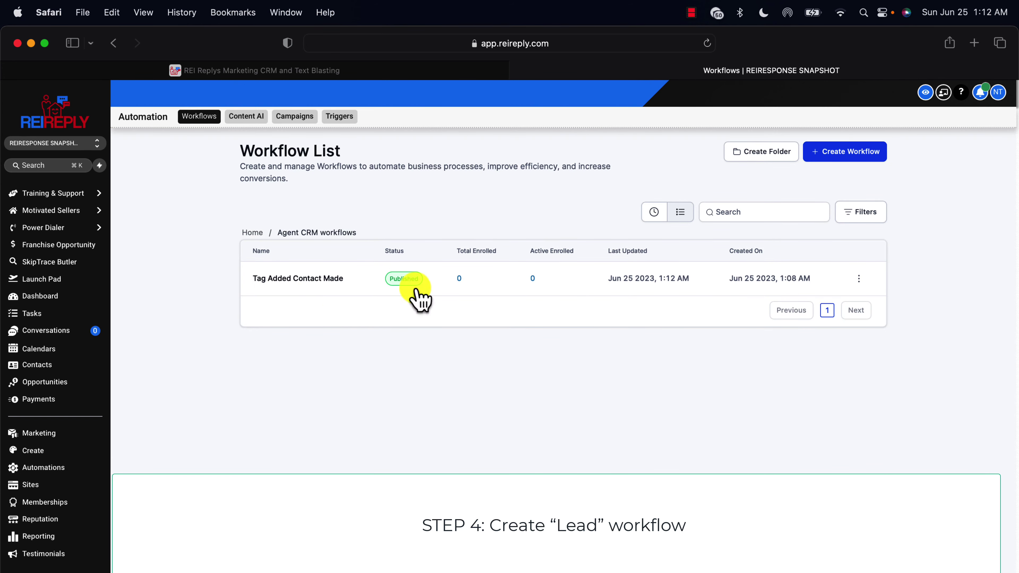
{"action": "left_click", "coordinate": [863, 153]}
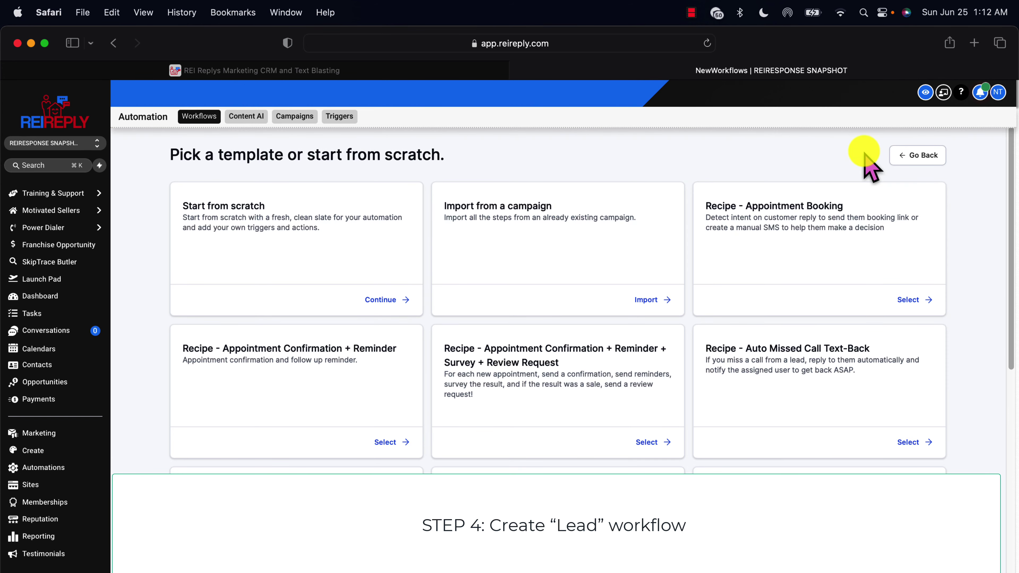
{"action": "left_click", "coordinate": [391, 302]}
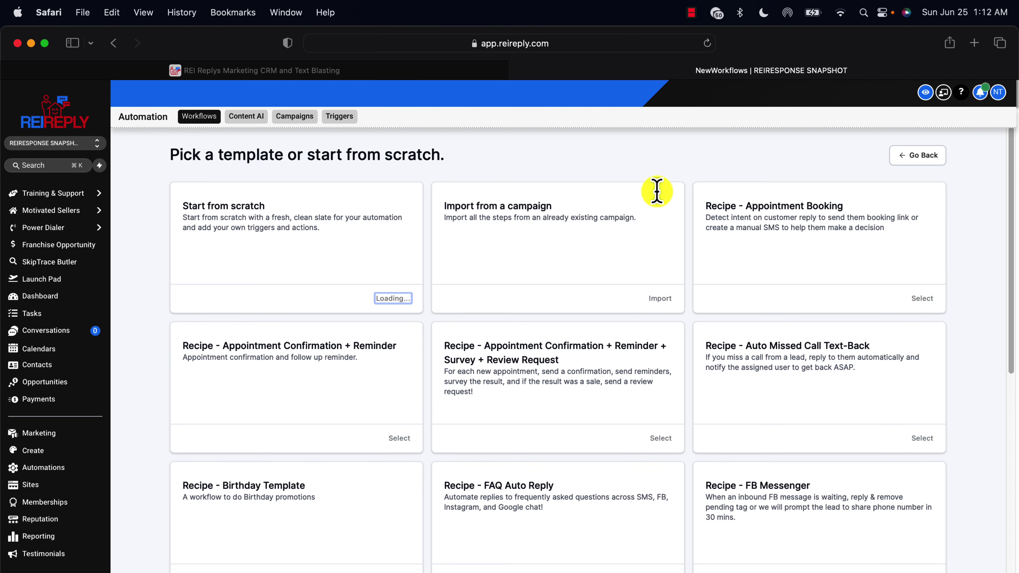
{"action": "left_click_drag", "start_coordinate": [572, 97], "coordinate": [432, 93]}
{"action": "type", "text": "N"}
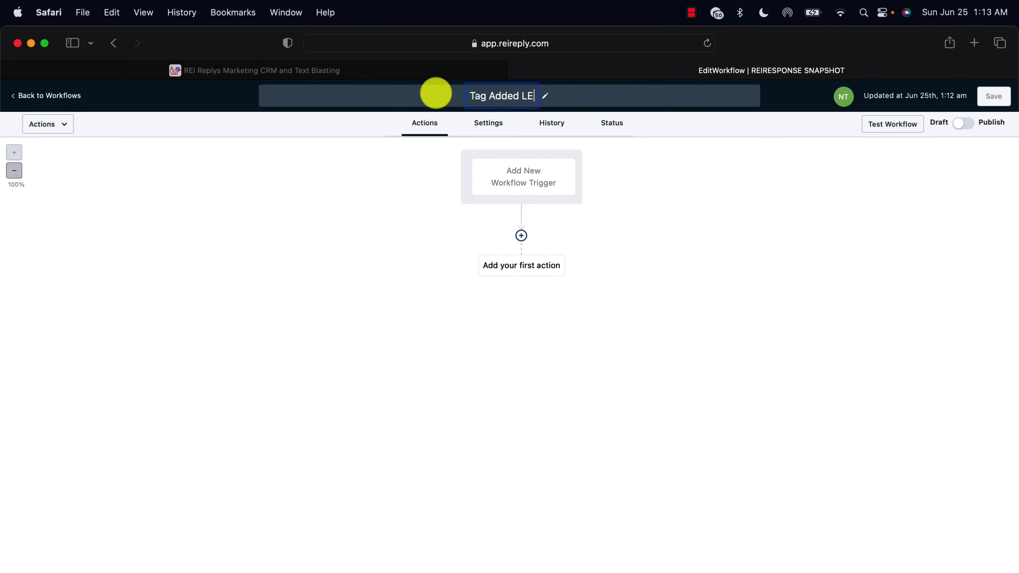
{"action": "key", "text": "Return"}
Add a Contact Tag trigger with a Tag Added filter using the new tag "lead" and save the trigger.
{"action": "left_click", "coordinate": [526, 173]}
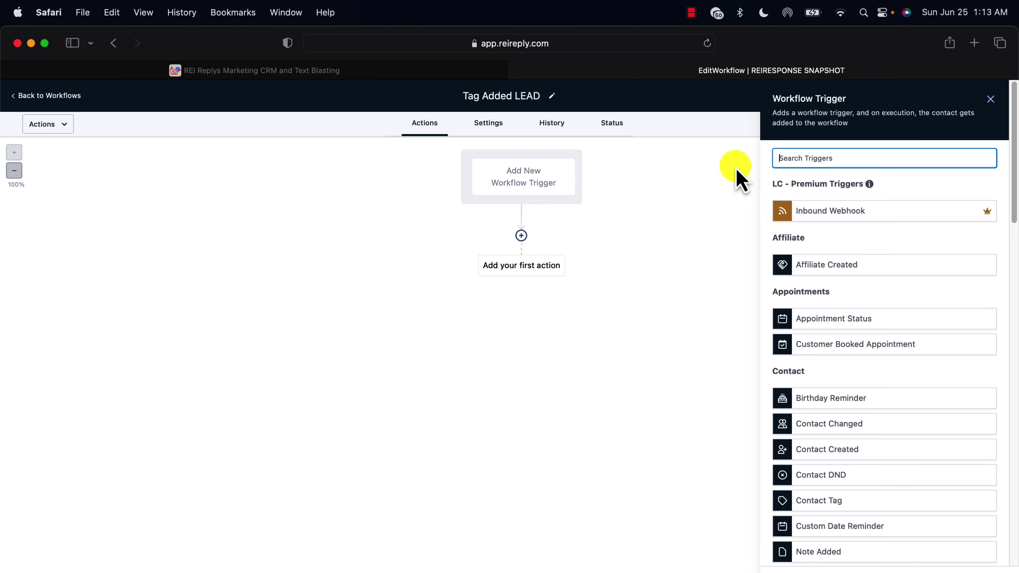
{"action": "type", "text": "tag"}
{"action": "left_click", "coordinate": [795, 209]}
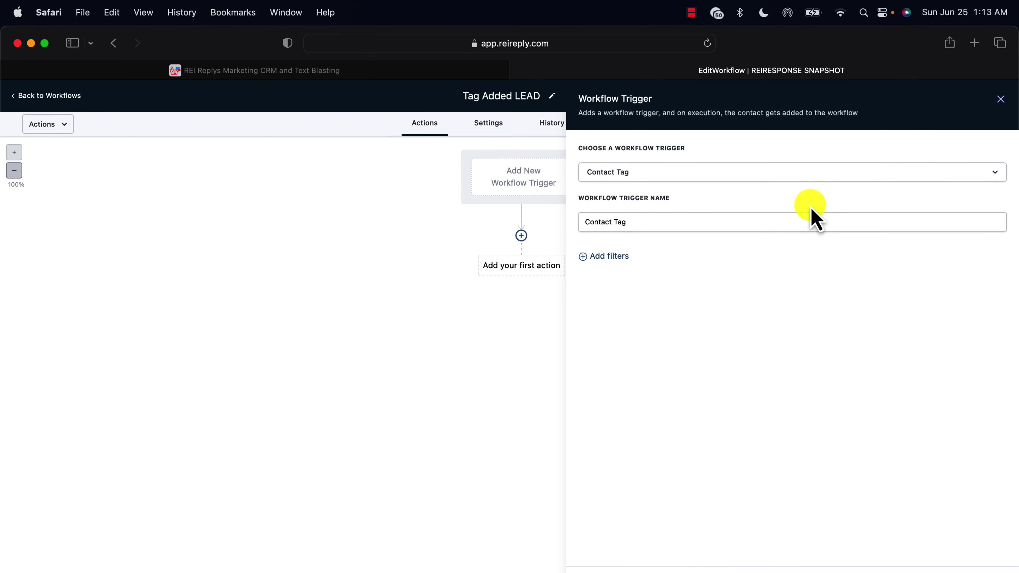
{"action": "left_click", "coordinate": [638, 259]}
{"action": "left_click", "coordinate": [642, 268]}
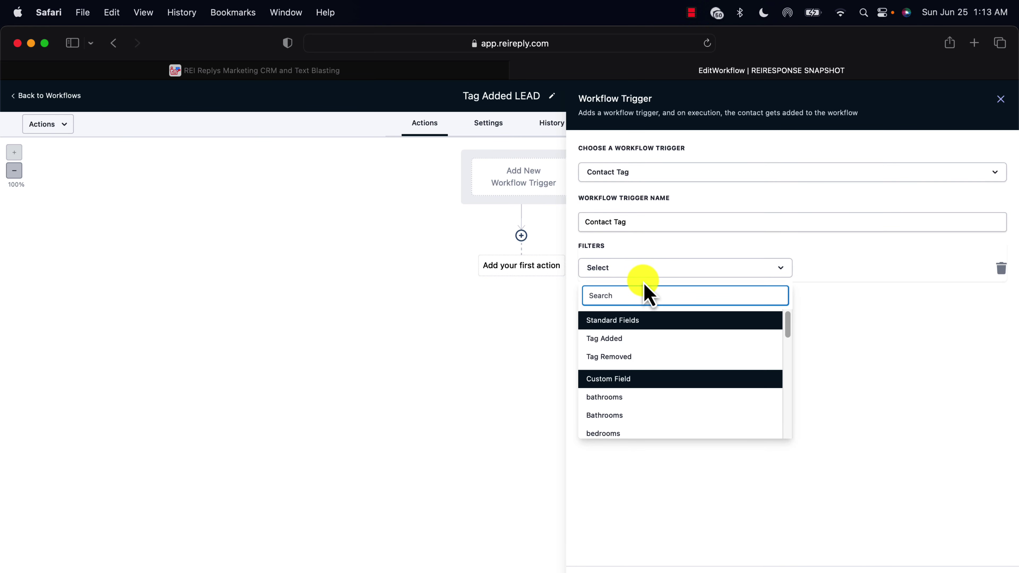
{"action": "left_click", "coordinate": [638, 339]}
{"action": "left_click", "coordinate": [821, 268]}
{"action": "type", "text": "lead"}
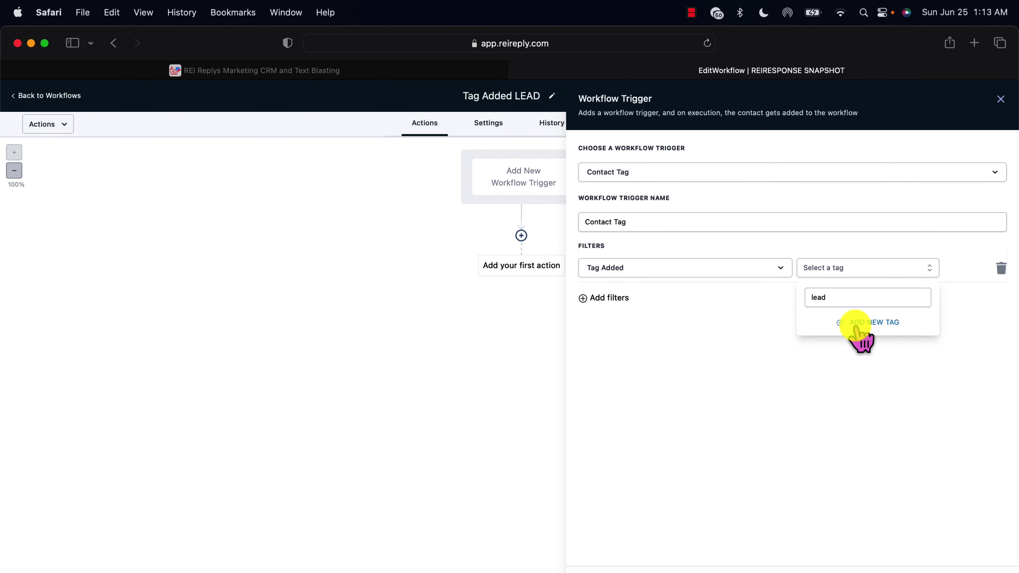
{"action": "left_click", "coordinate": [855, 323]}
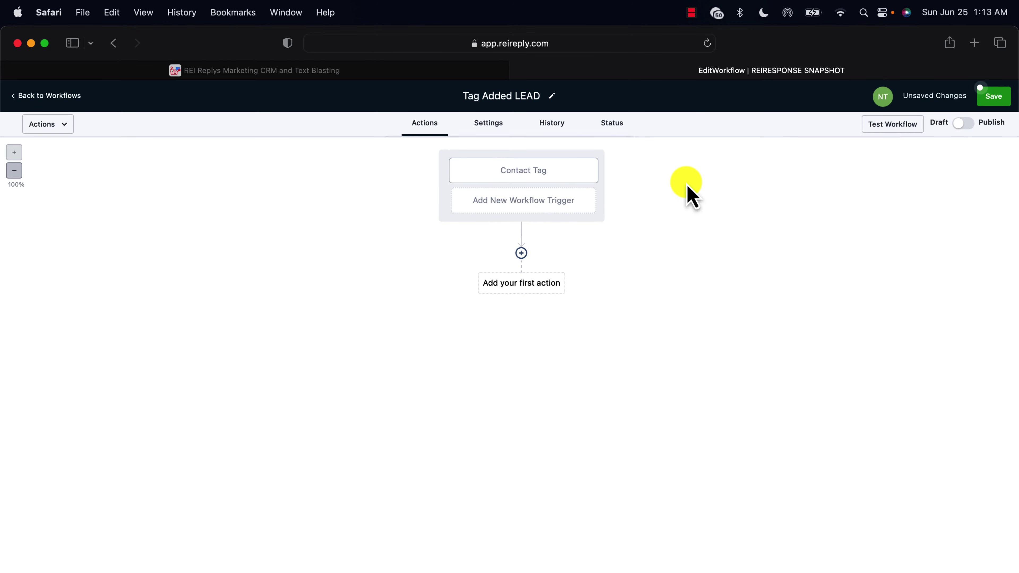
Add a Remove Contact Tag action after the trigger and create the new tag "nurture" in its tags.
{"action": "left_click", "coordinate": [521, 254]}
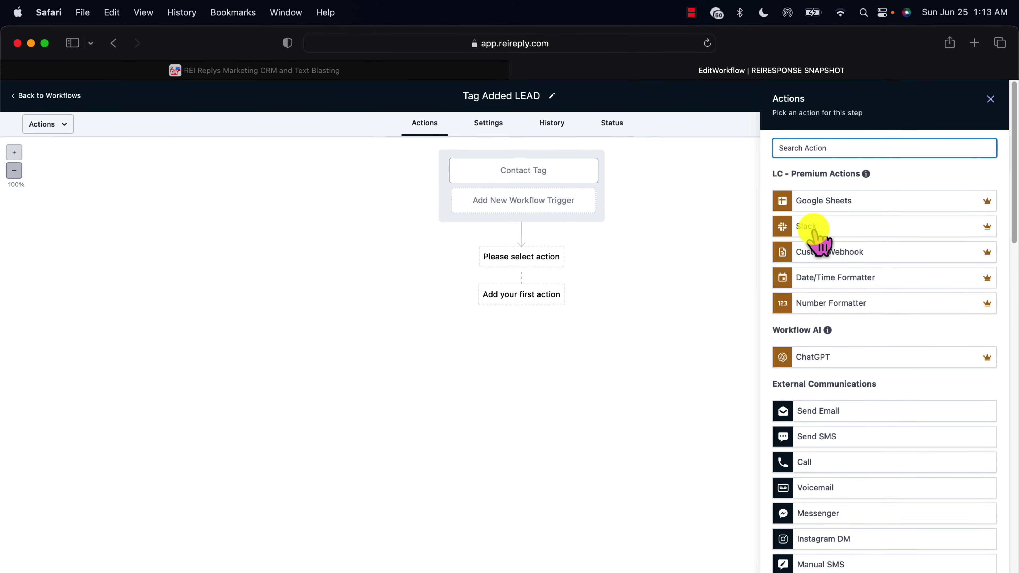
{"action": "type", "text": "re"}
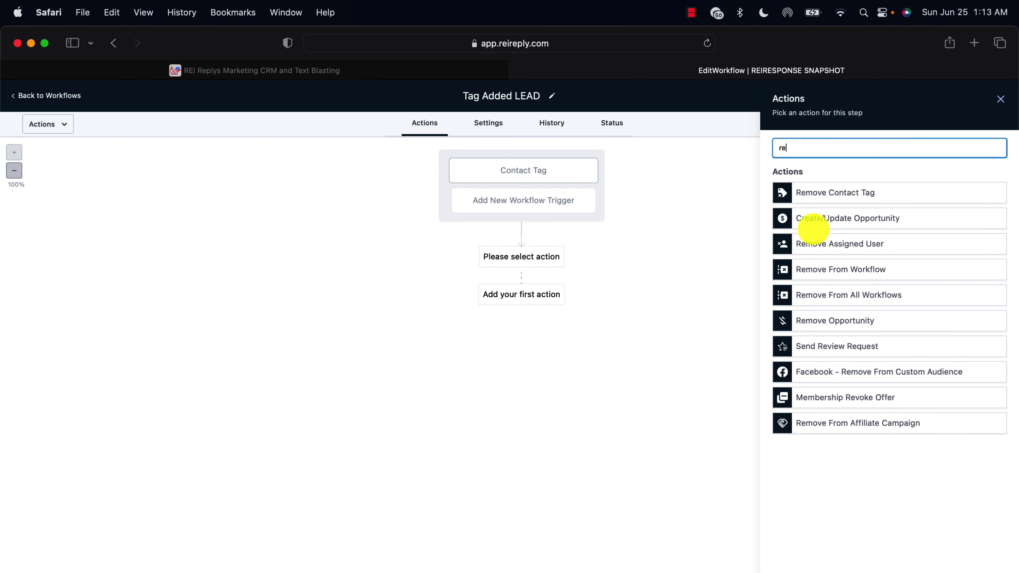
{"action": "left_click", "coordinate": [870, 193]}
{"action": "left_click", "coordinate": [841, 217]}
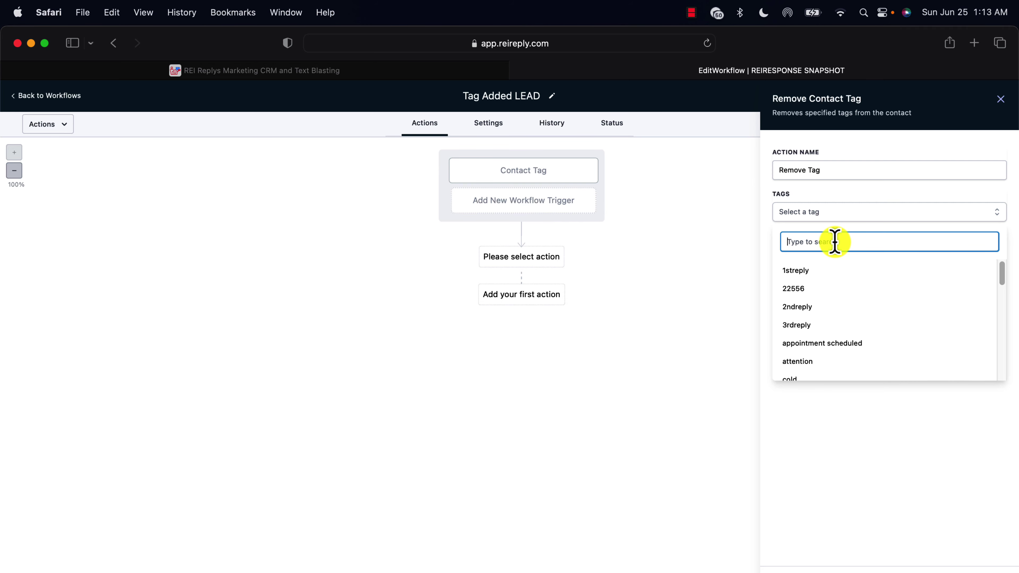
{"action": "type", "text": "nurture"}
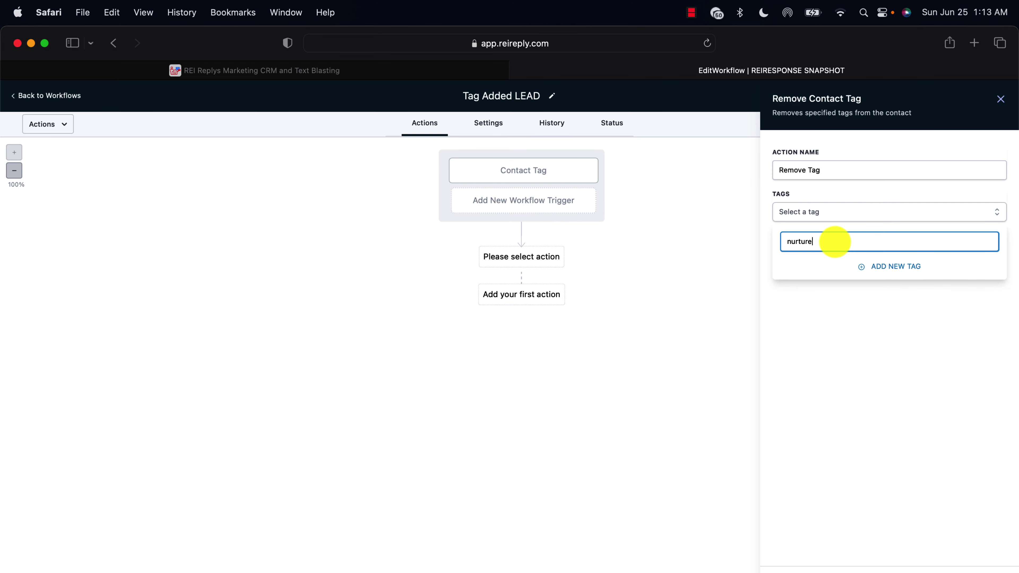
{"action": "left_click", "coordinate": [879, 267]}
Add the new tags "longtermfollowup" and "followup1" to the Remove Tag action.
{"action": "left_click", "coordinate": [840, 220]}
{"action": "type", "text": "l"}
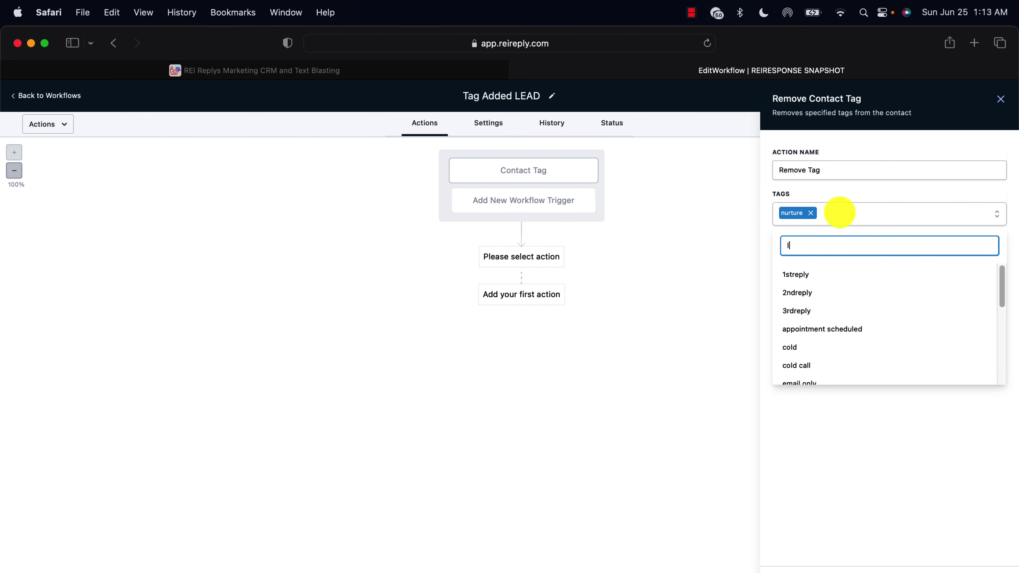
{"action": "type", "text": "ongterm"}
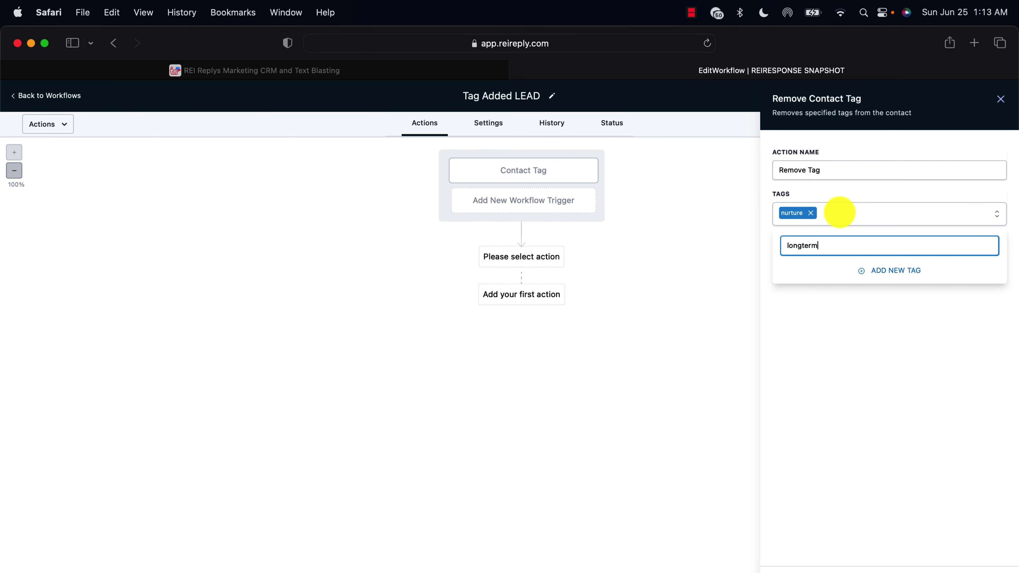
{"action": "type", "text": "followup"}
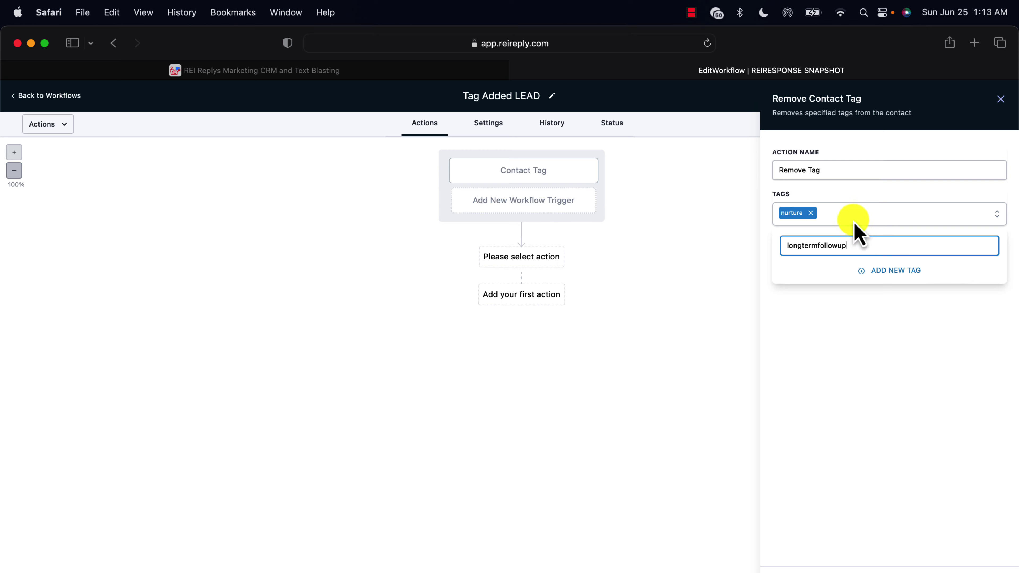
{"action": "left_click", "coordinate": [882, 270]}
{"action": "left_click", "coordinate": [918, 215]}
{"action": "type", "text": "fo"}
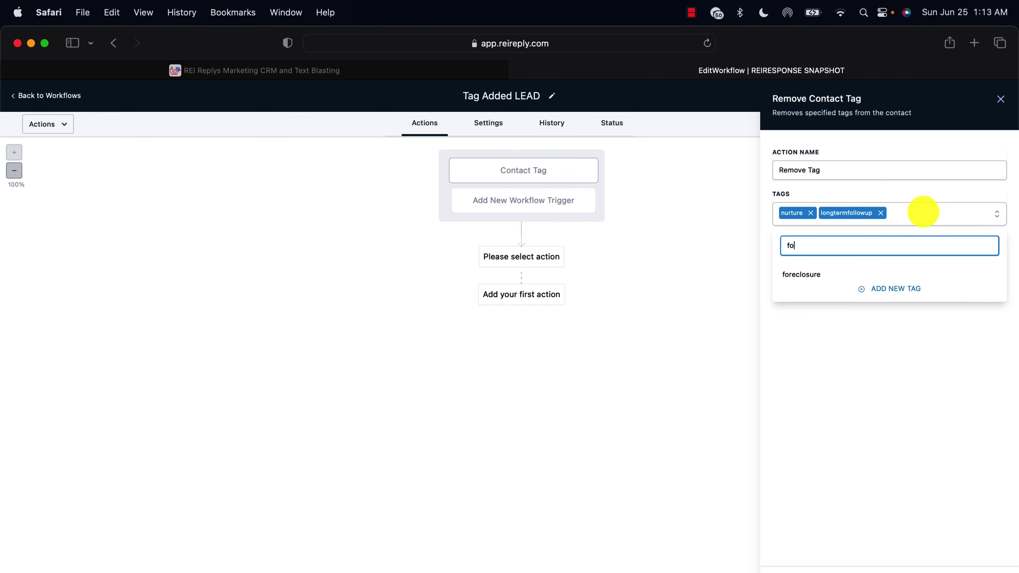
{"action": "type", "text": "llowup1"}
{"action": "left_click", "coordinate": [899, 270]}
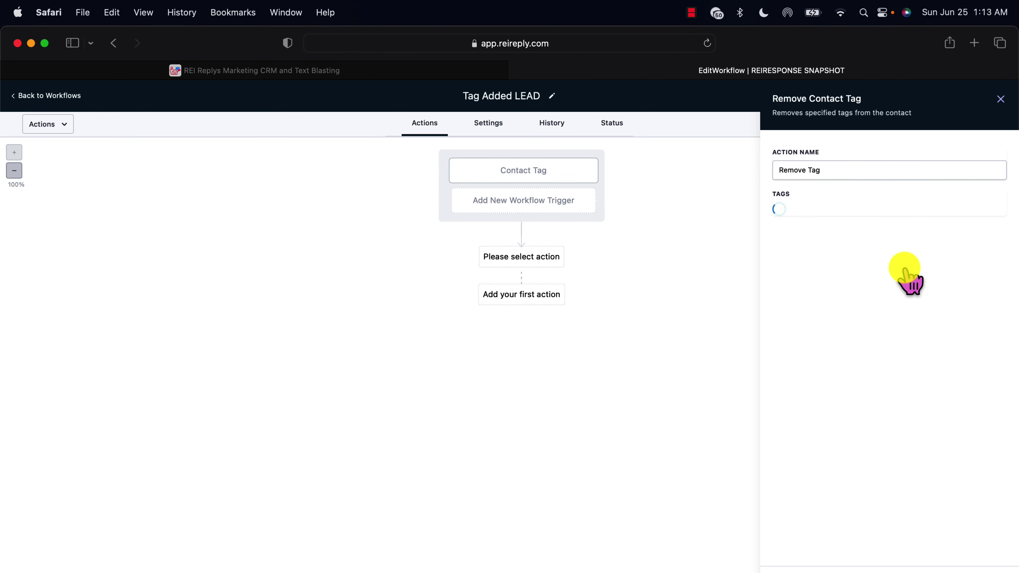
Add the new tags "offersent" and "offerrejected" to the Remove Tag action.
{"action": "left_click", "coordinate": [953, 219]}
{"action": "type", "text": "offersent"}
{"action": "left_click", "coordinate": [810, 271]}
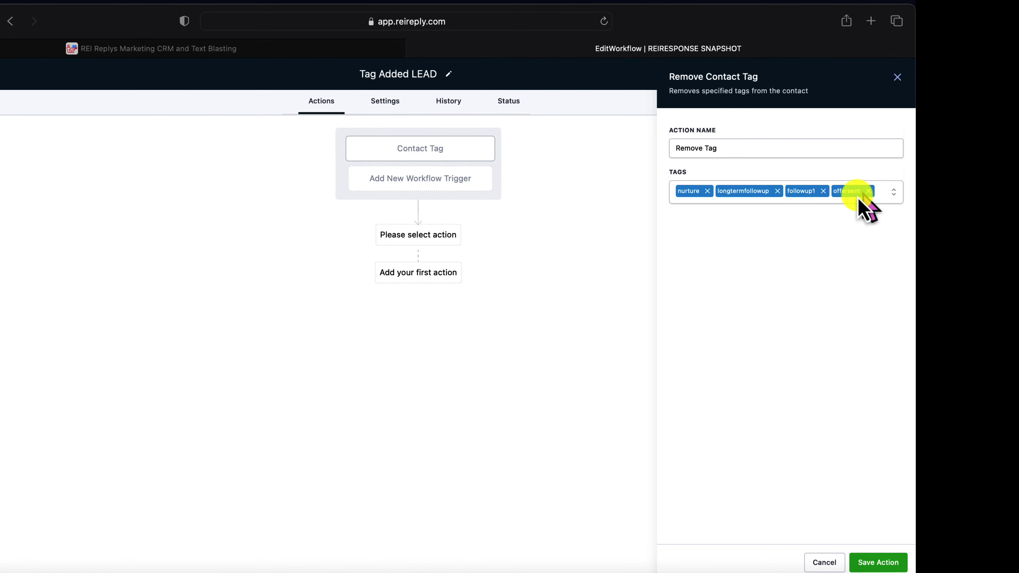
{"action": "left_click", "coordinate": [885, 195]}
{"action": "type", "text": "offerrejected"}
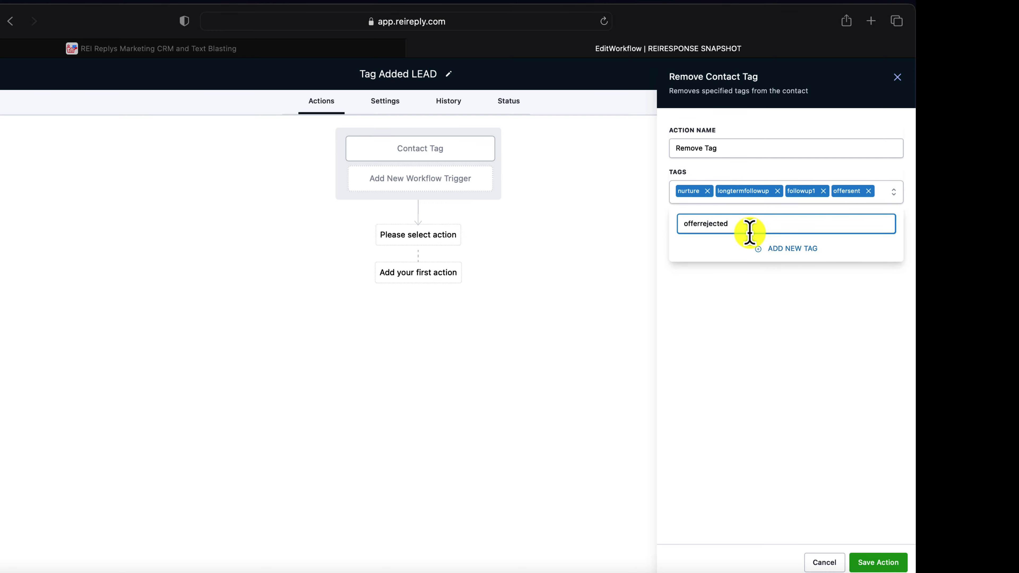
{"action": "left_click", "coordinate": [775, 248]}
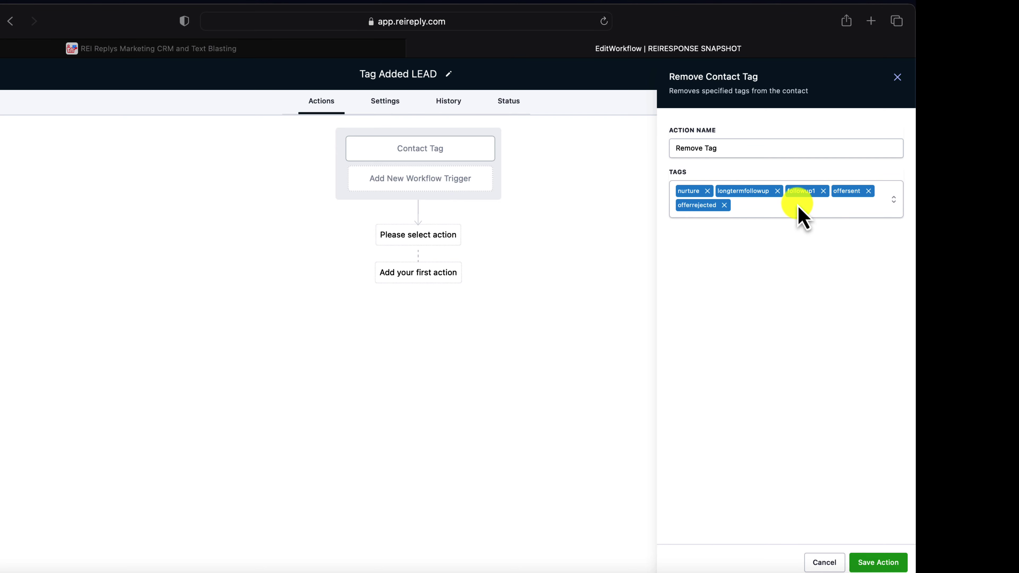
Add the new tags "offeraccepted" and "under-contract" to the Remove Tag action.
{"action": "left_click", "coordinate": [799, 210]}
{"action": "type", "text": "offera"}
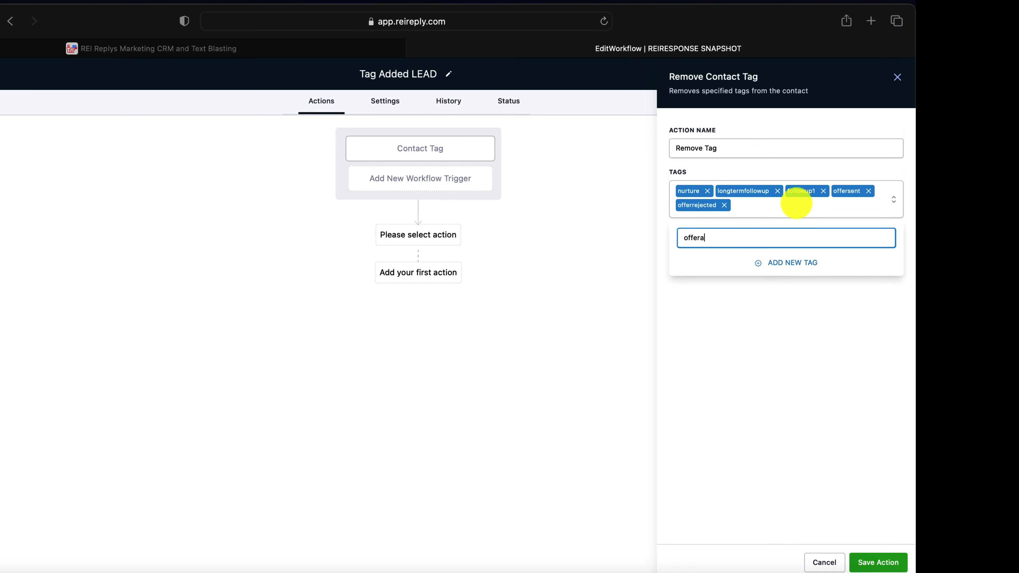
{"action": "type", "text": "ccepted"}
{"action": "left_click", "coordinate": [794, 262]}
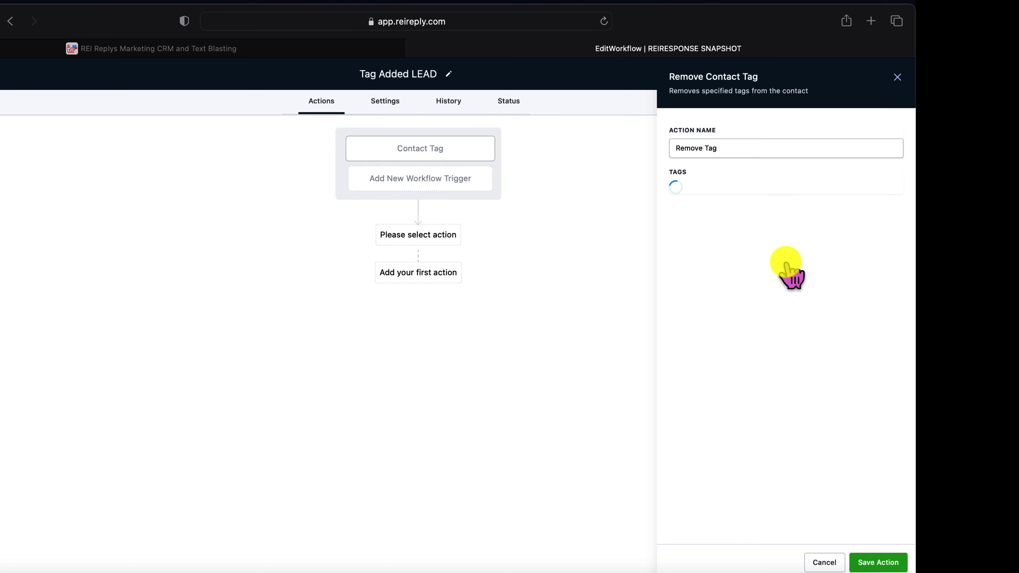
{"action": "left_click", "coordinate": [807, 216]}
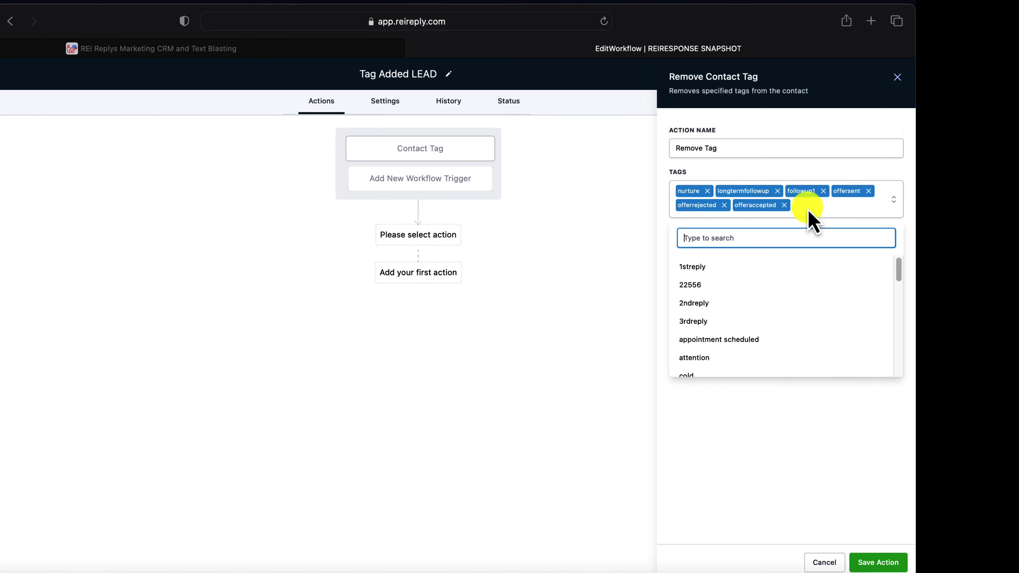
{"action": "type", "text": "under-c"}
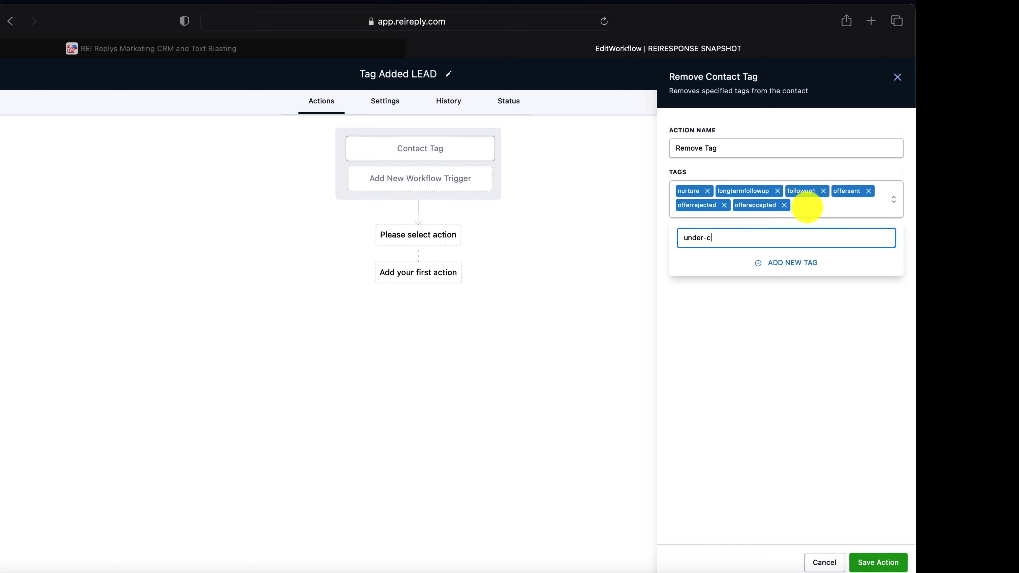
{"action": "type", "text": "ontract"}
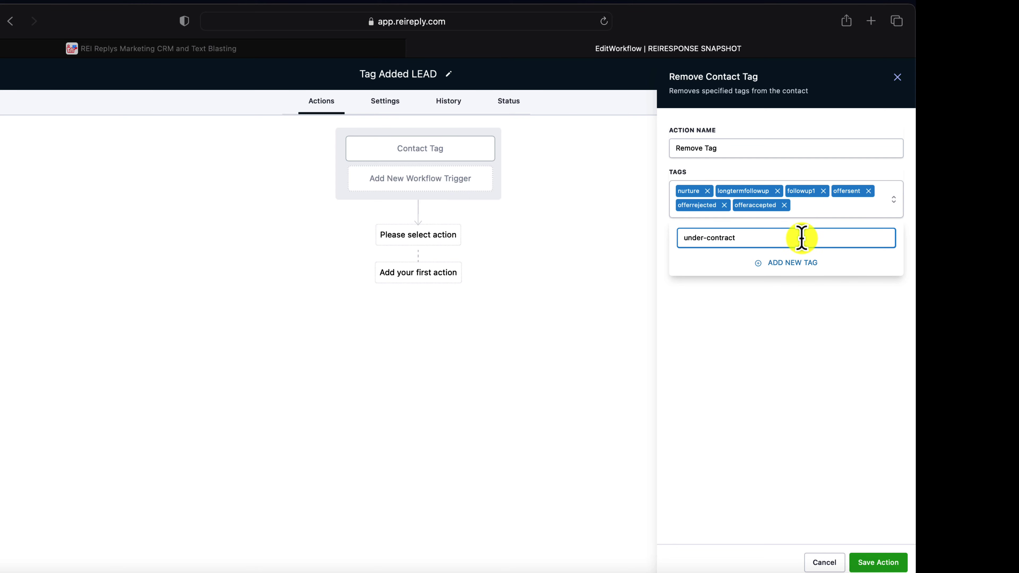
{"action": "left_click", "coordinate": [789, 264]}
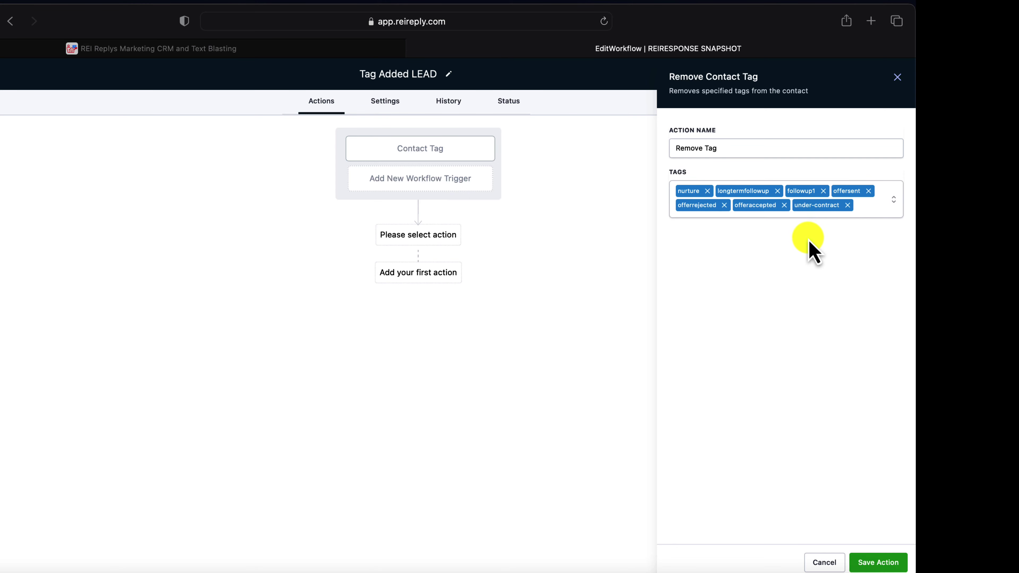
Add the new tag "sold" to the Remove Tag action and reopen its list of tags.
{"action": "left_click", "coordinate": [858, 215]}
{"action": "type", "text": "sold"}
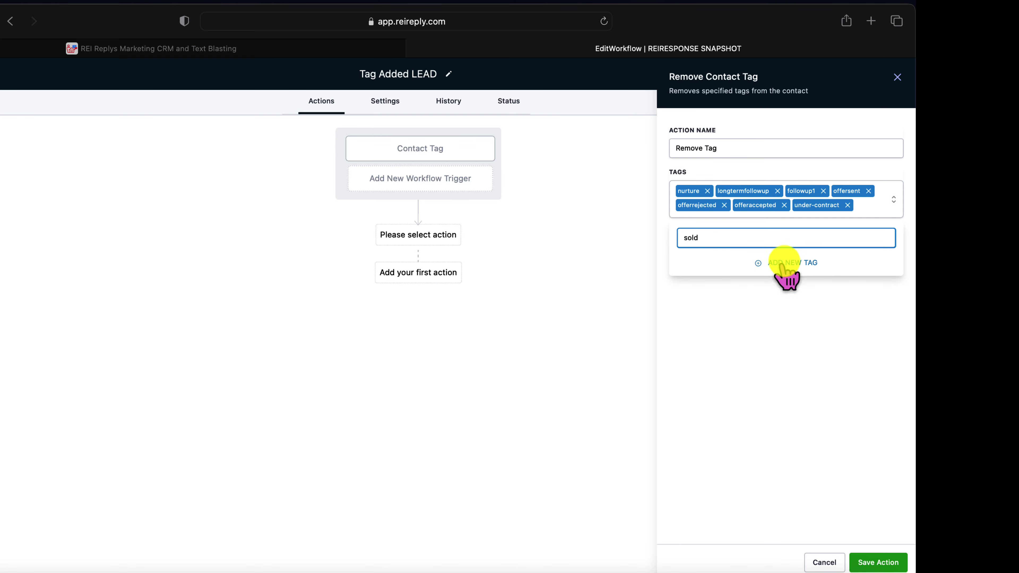
{"action": "left_click", "coordinate": [793, 264]}
{"action": "left_click", "coordinate": [825, 227]}
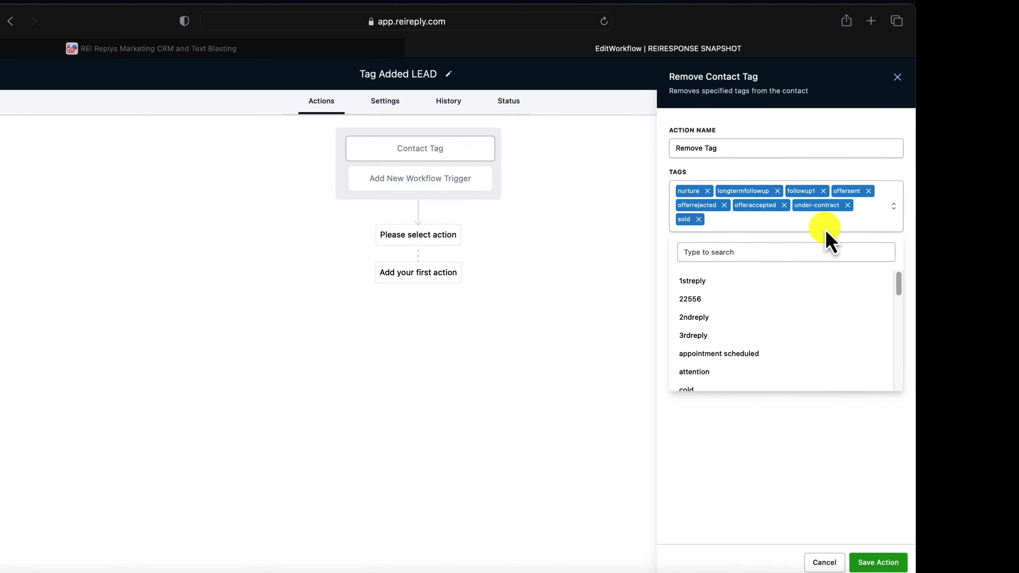
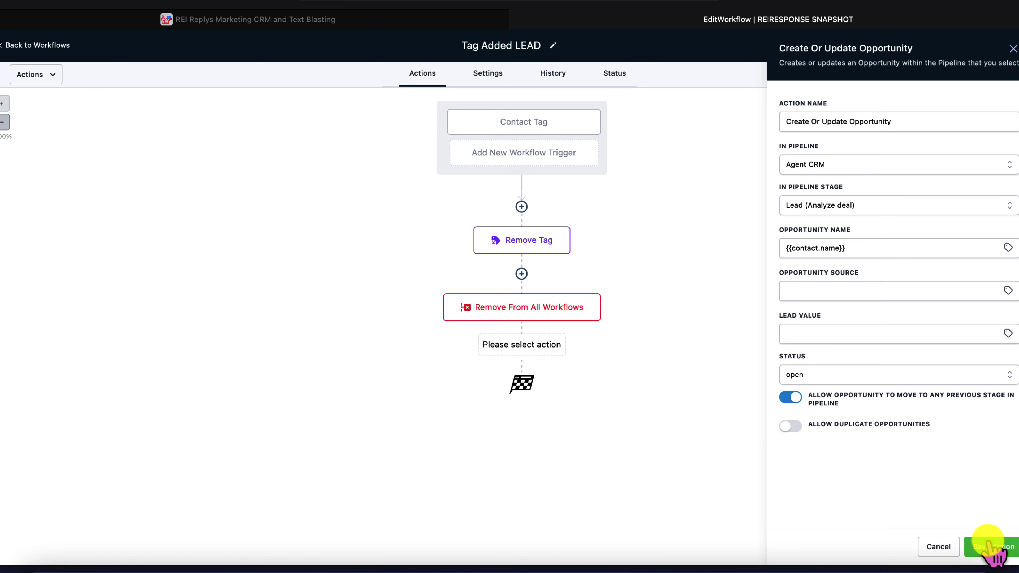
Save the Create Or Update Opportunity action for the Agent CRM pipeline's Lead (Analyze deal) stage with moves to previous stages allowed.
{"action": "left_click", "coordinate": [988, 547]}
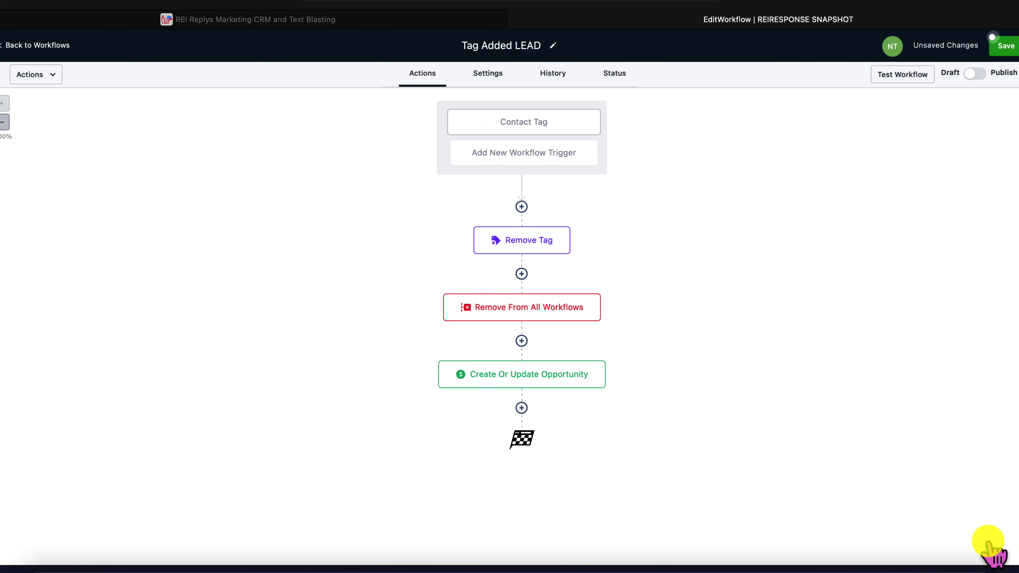
Turn on Allow Multiple in the Tag Added LEAD workflow's settings and save the workflow.
{"action": "left_click", "coordinate": [502, 77]}
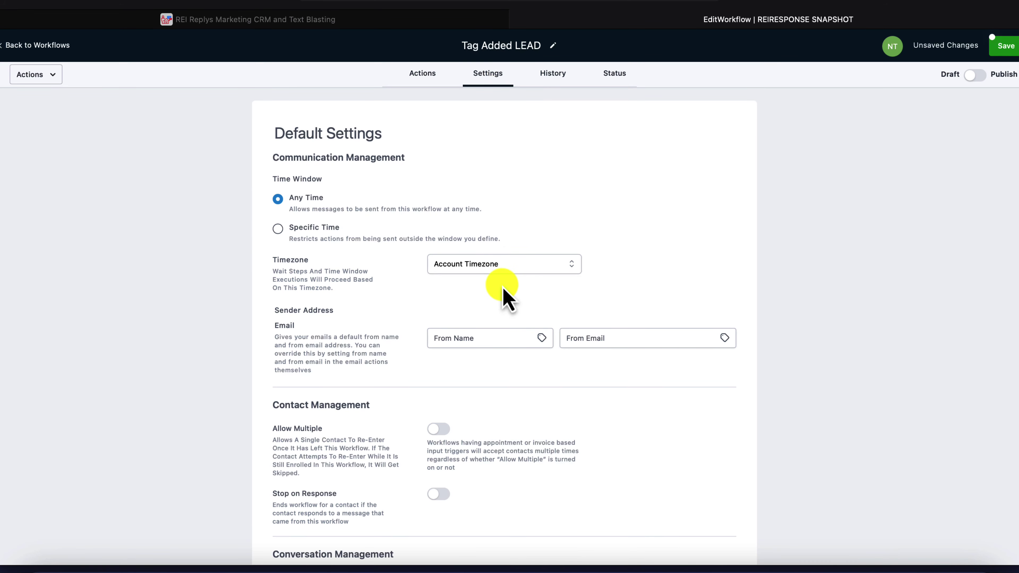
{"action": "scroll", "coordinate": [497, 293], "scroll_direction": "down", "scroll_amount": 3}
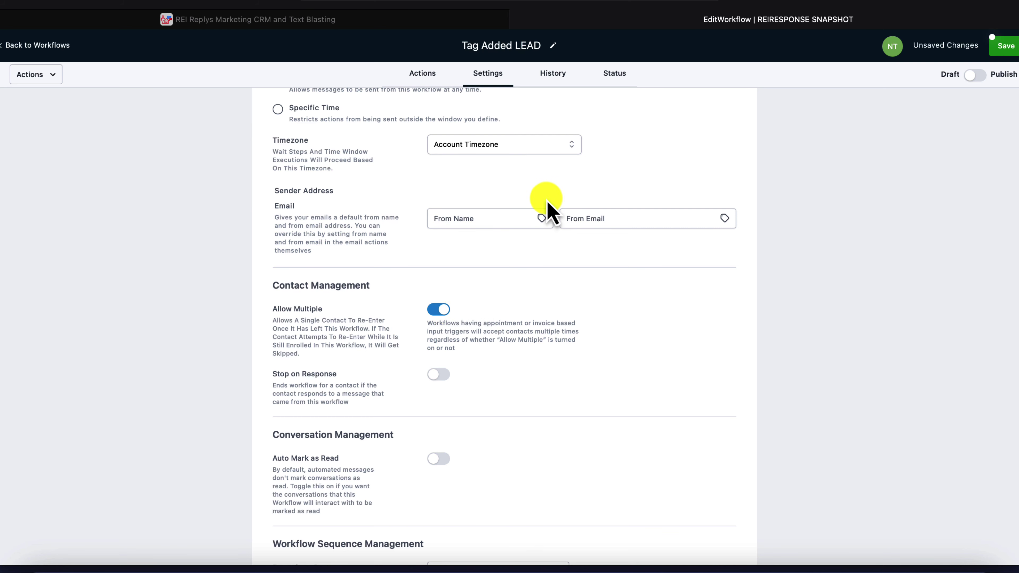
{"action": "left_click", "coordinate": [1002, 47]}
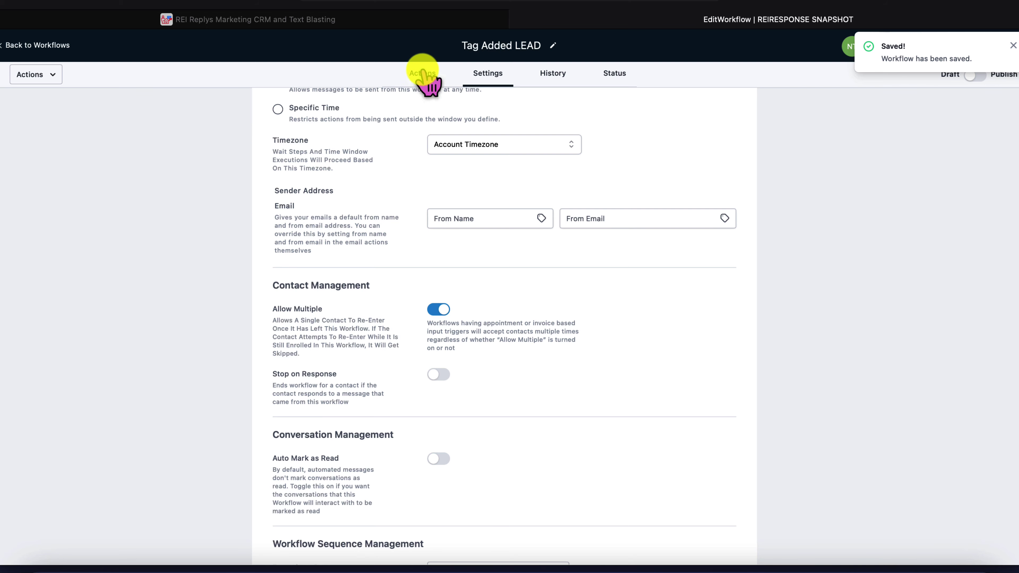
Review the Tag Added LEAD workflow's actions and trigger, switch the workflow from draft to published, and save it.
{"action": "left_click", "coordinate": [424, 73]}
{"action": "left_click", "coordinate": [538, 305]}
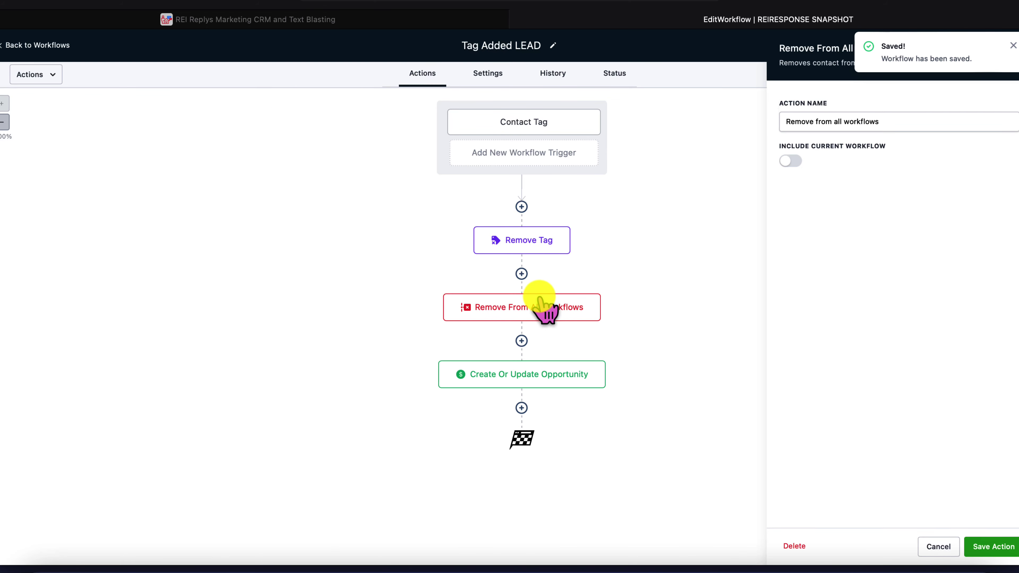
{"action": "left_click", "coordinate": [596, 125]}
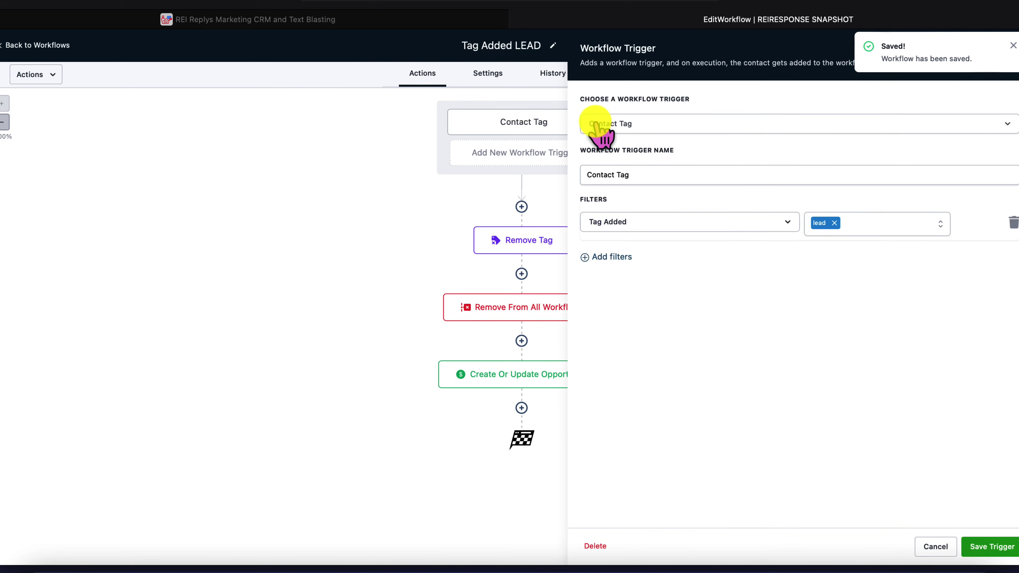
{"action": "left_click", "coordinate": [1013, 45]}
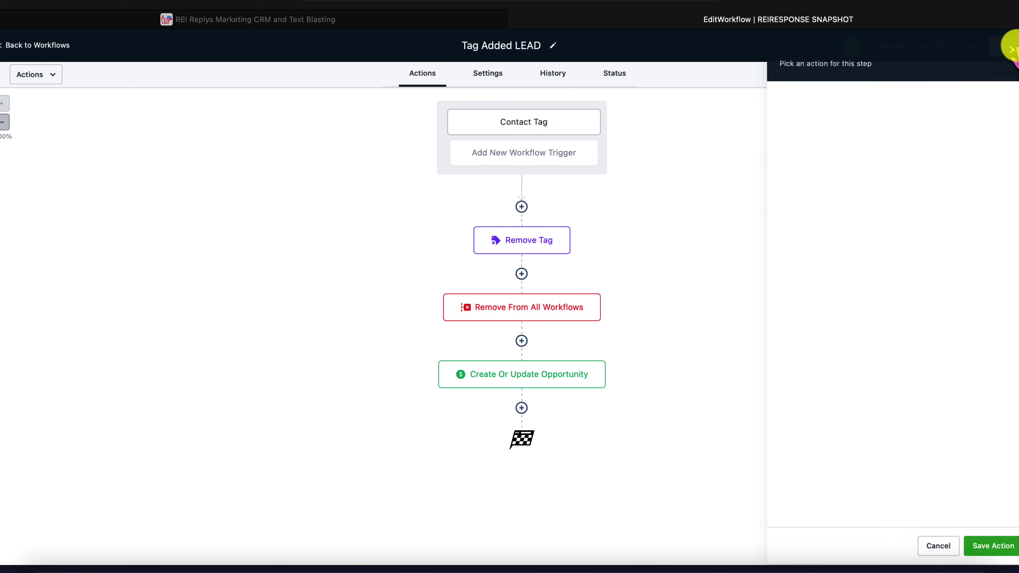
{"action": "left_click", "coordinate": [976, 74]}
{"action": "left_click", "coordinate": [1006, 46]}
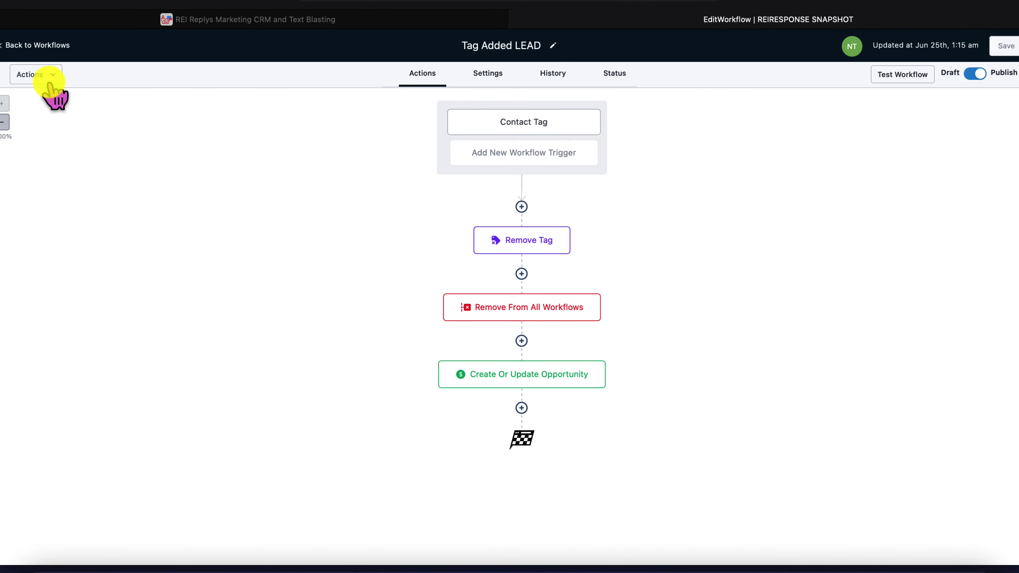
Check the stage order in the Agent CRM opportunities by expanding the Contact Made and Creative Lead stages.
{"action": "left_click", "coordinate": [61, 46]}
{"action": "left_click", "coordinate": [164, 152]}
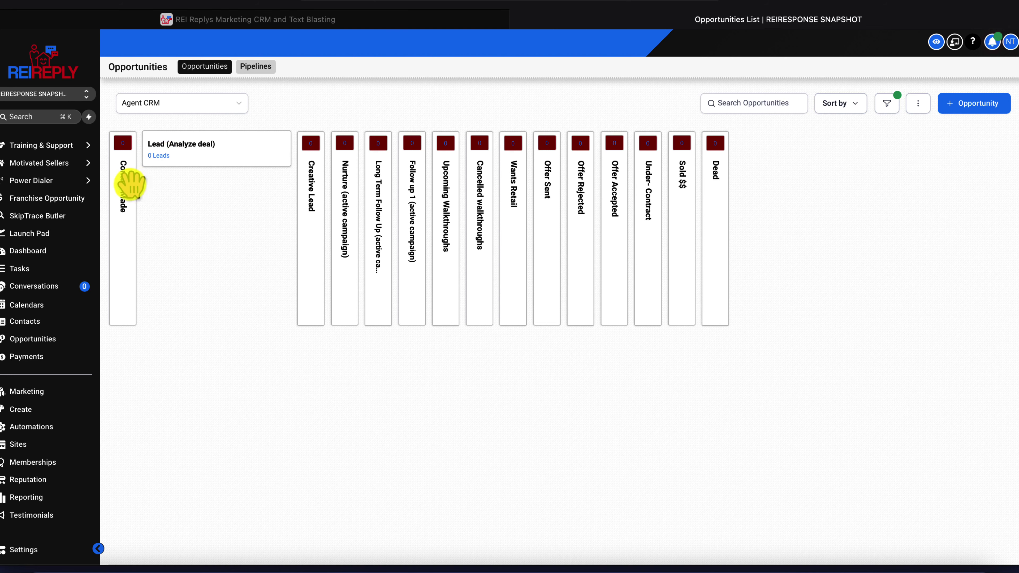
{"action": "left_click", "coordinate": [130, 181]}
{"action": "left_click", "coordinate": [428, 188]}
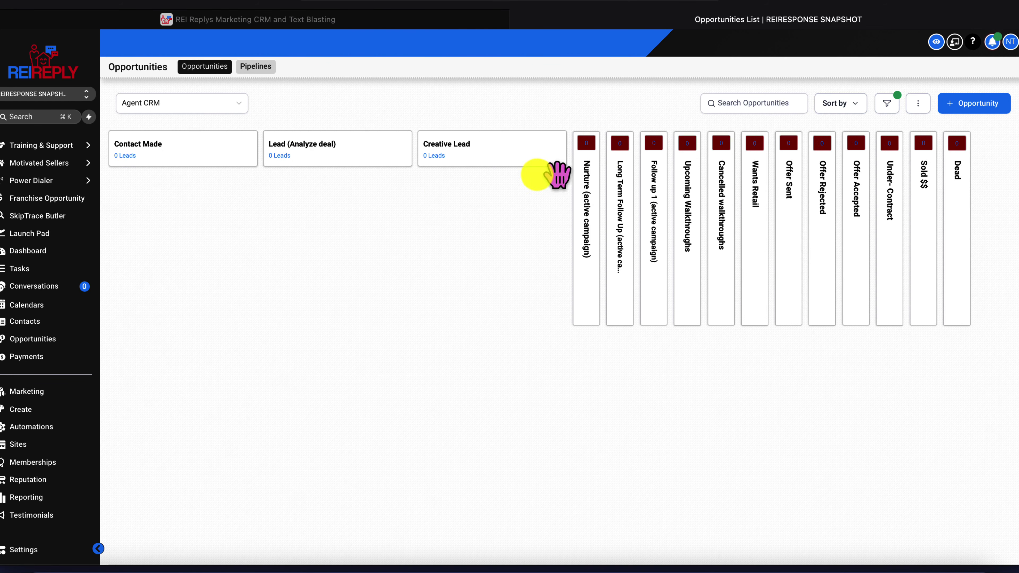
Create a new workflow in the Agent CRM workflows folder and name it "Tag Added Creative Lead".
{"action": "left_click", "coordinate": [41, 427]}
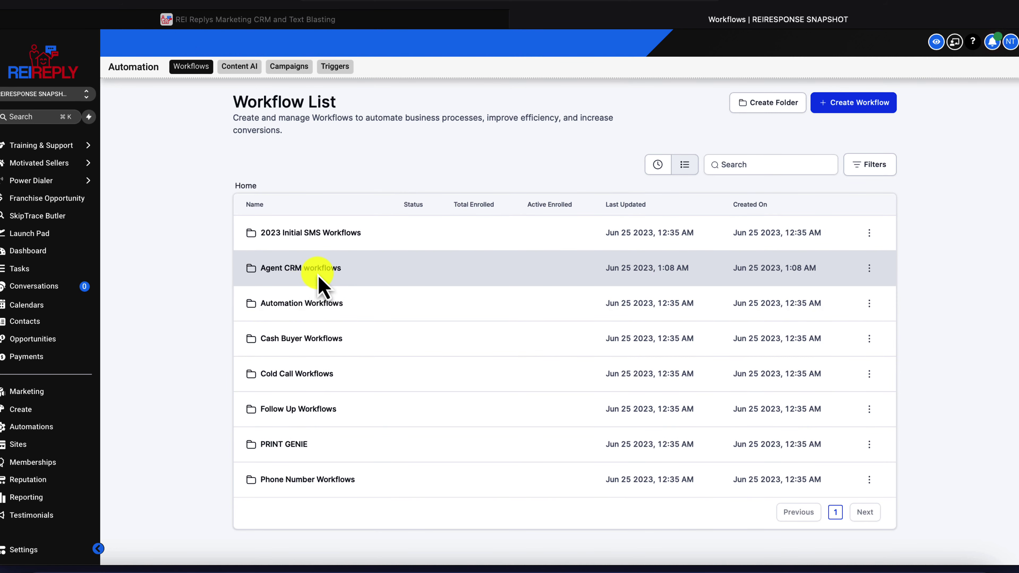
{"action": "left_click", "coordinate": [319, 277]}
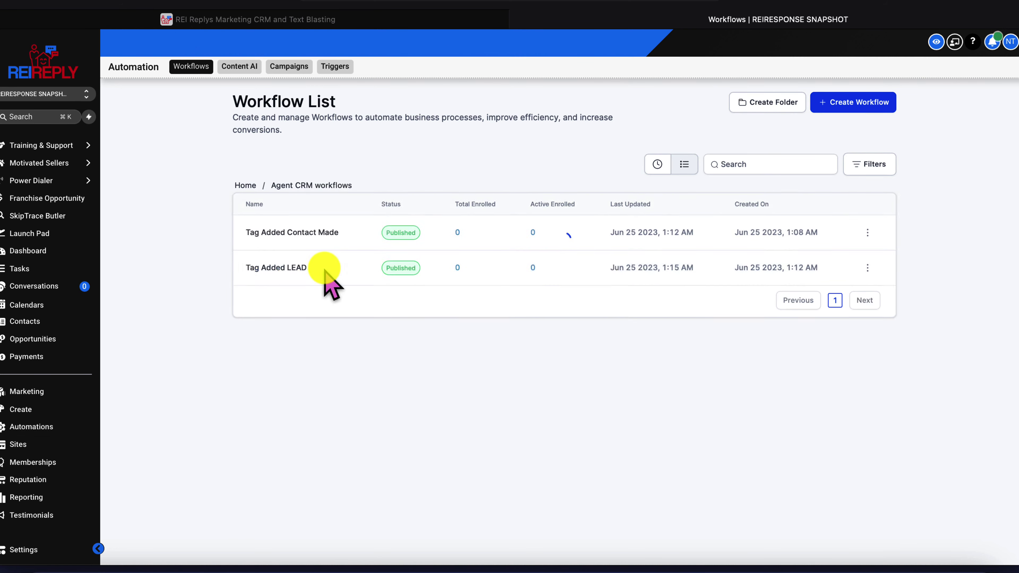
{"action": "left_click", "coordinate": [868, 103]}
{"action": "left_click", "coordinate": [373, 256]}
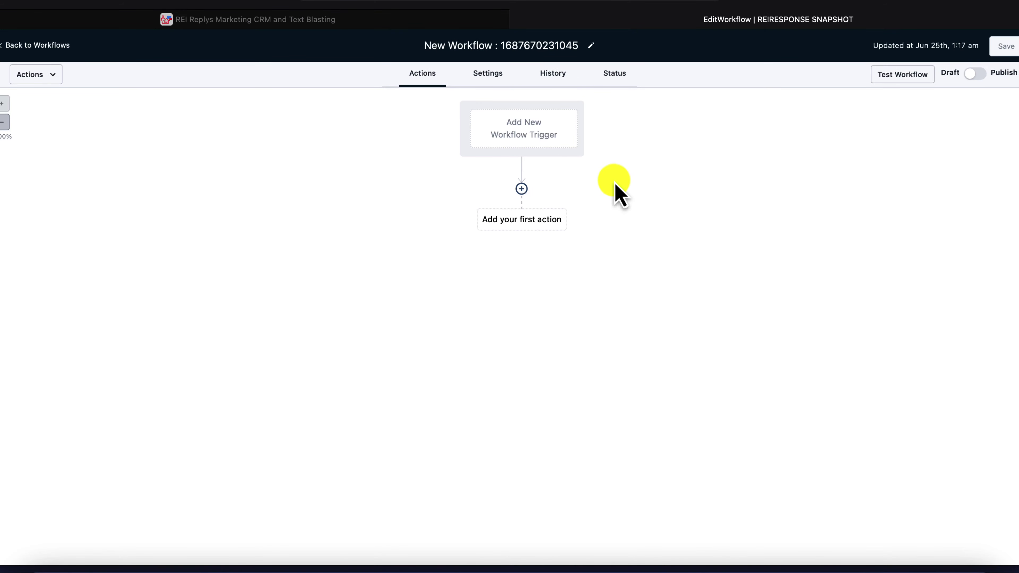
{"action": "left_click_drag", "start_coordinate": [580, 38], "coordinate": [372, 38]}
{"action": "key", "text": "BackSpace"}
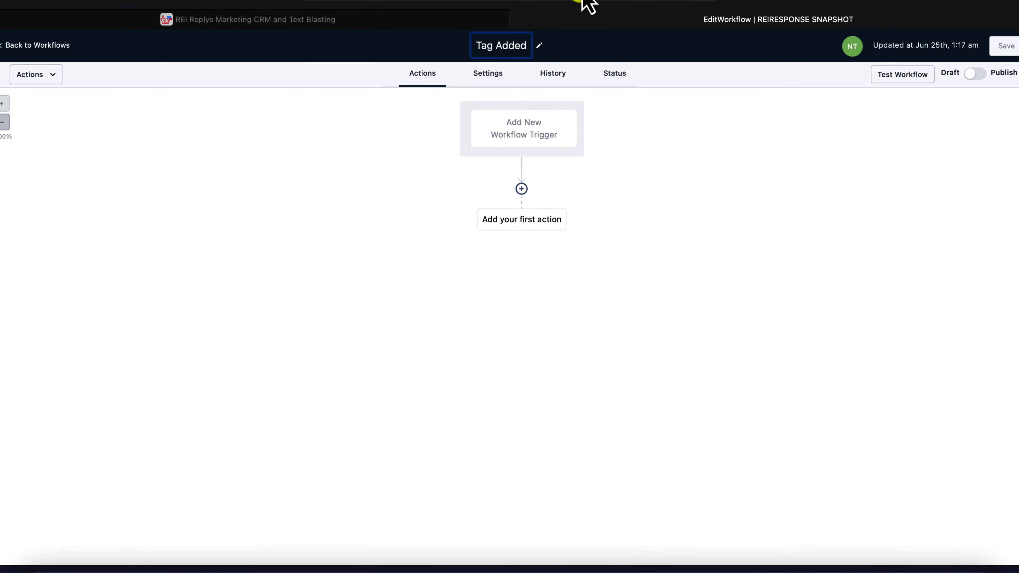
{"action": "type", "text": "Tag Added Creative Lead"}
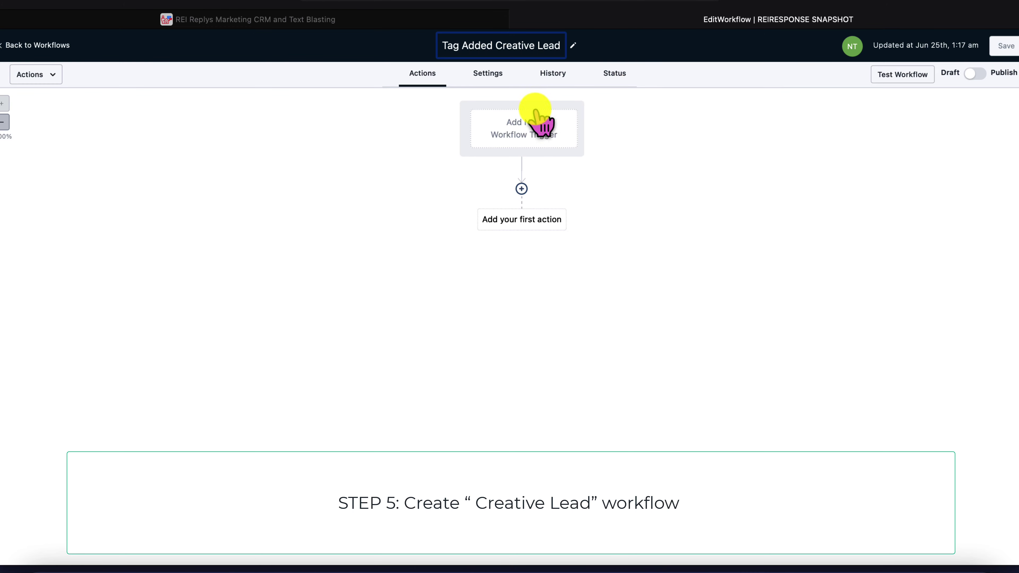
Add a Contact Tag trigger with a Tag Added filter for the new tag "creative lead" and save the trigger.
{"action": "left_click", "coordinate": [537, 134]}
{"action": "type", "text": "tag"}
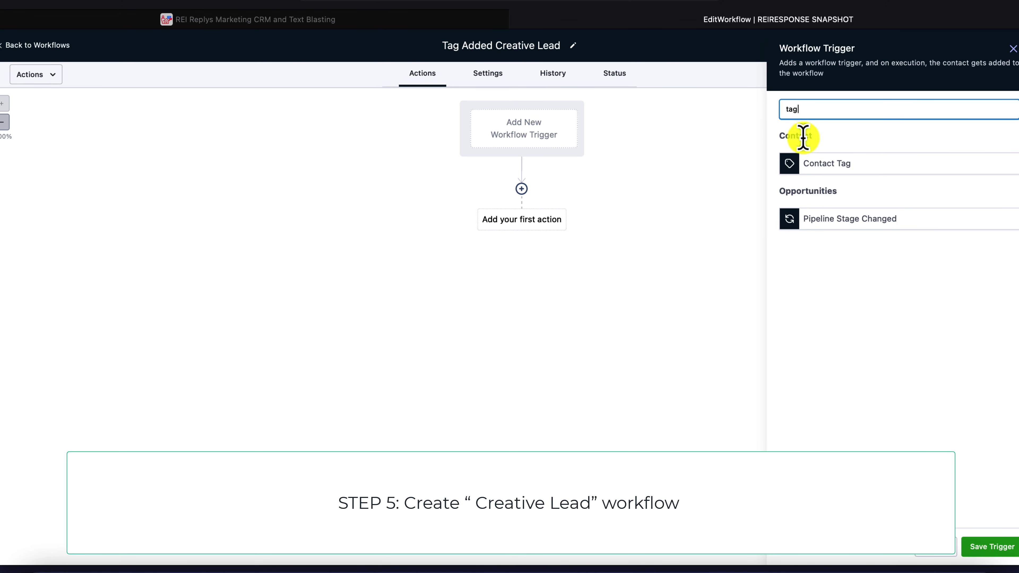
{"action": "left_click", "coordinate": [826, 162]}
{"action": "left_click", "coordinate": [613, 219]}
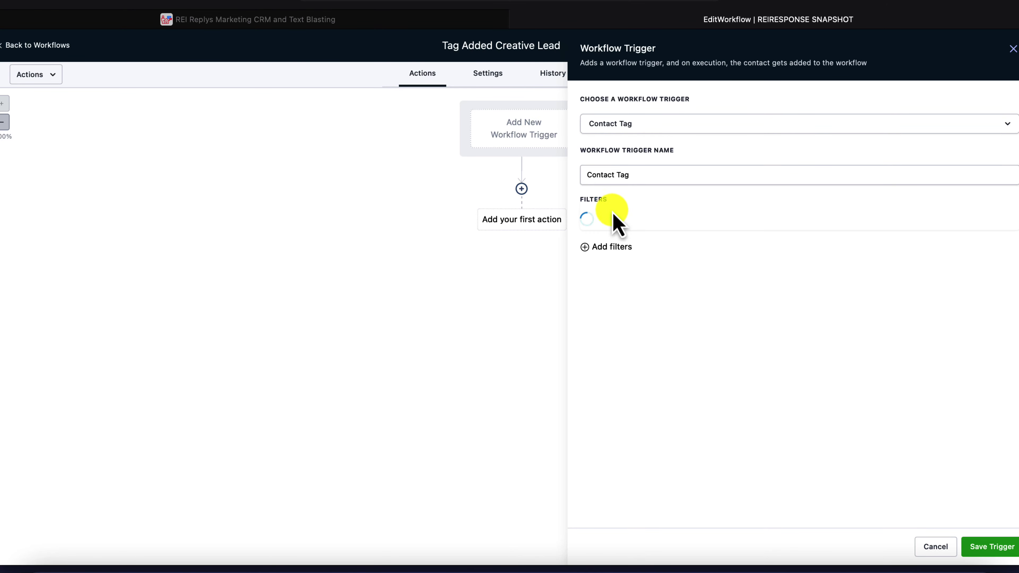
{"action": "left_click", "coordinate": [614, 222]}
{"action": "left_click", "coordinate": [642, 294]}
{"action": "left_click", "coordinate": [885, 224]}
{"action": "type", "text": "creative "}
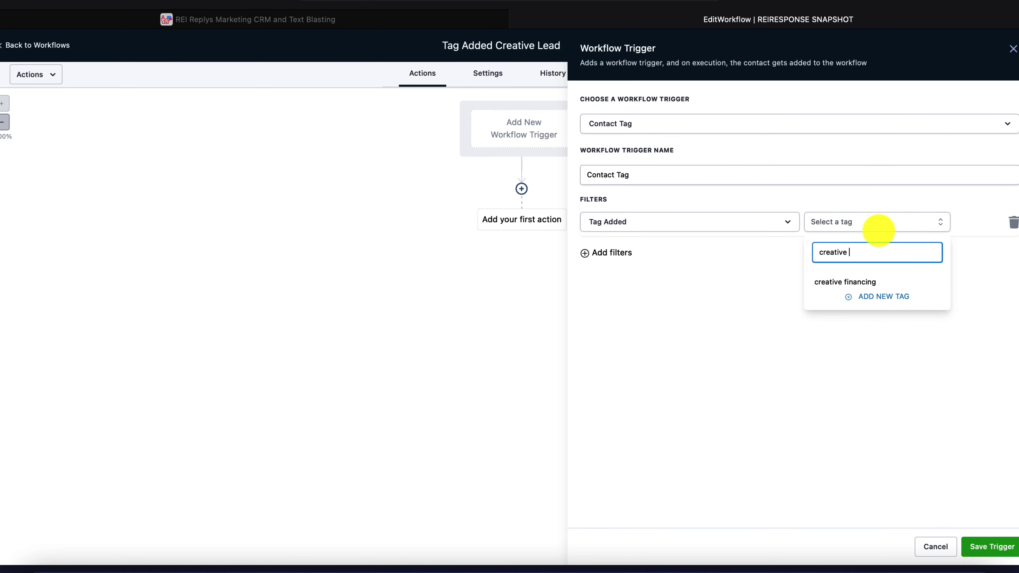
{"action": "type", "text": "lead"}
{"action": "left_click", "coordinate": [890, 281]}
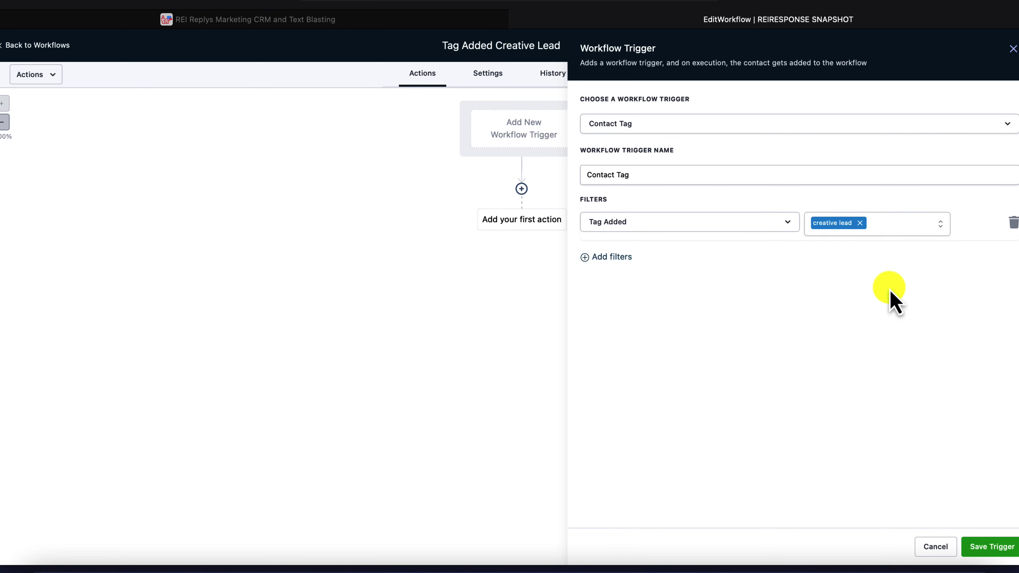
{"action": "left_click", "coordinate": [991, 546]}
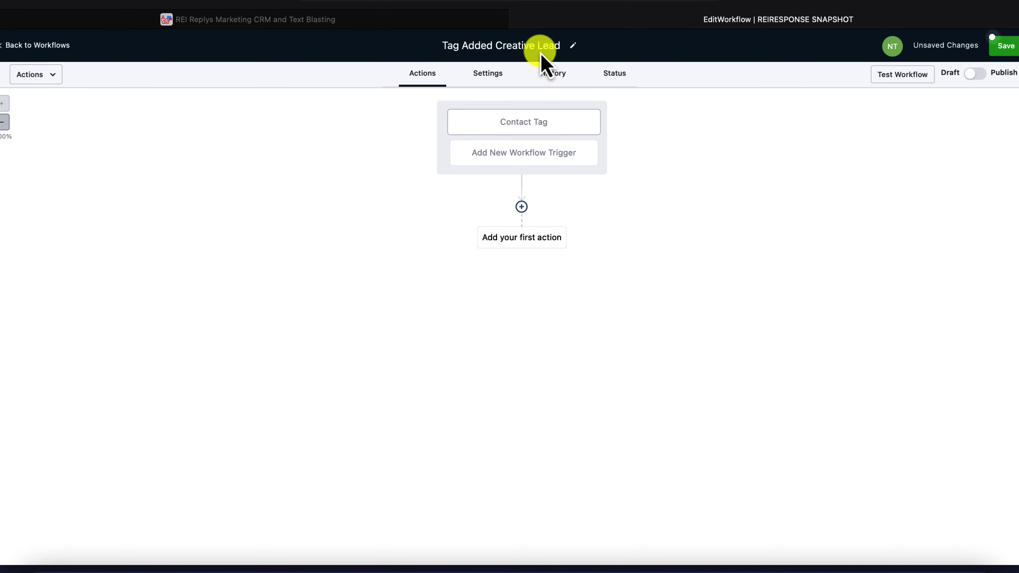
Add a Remove Contact Tag action and select the tags "contact made", "dead" and "followup1".
{"action": "left_click", "coordinate": [521, 206]}
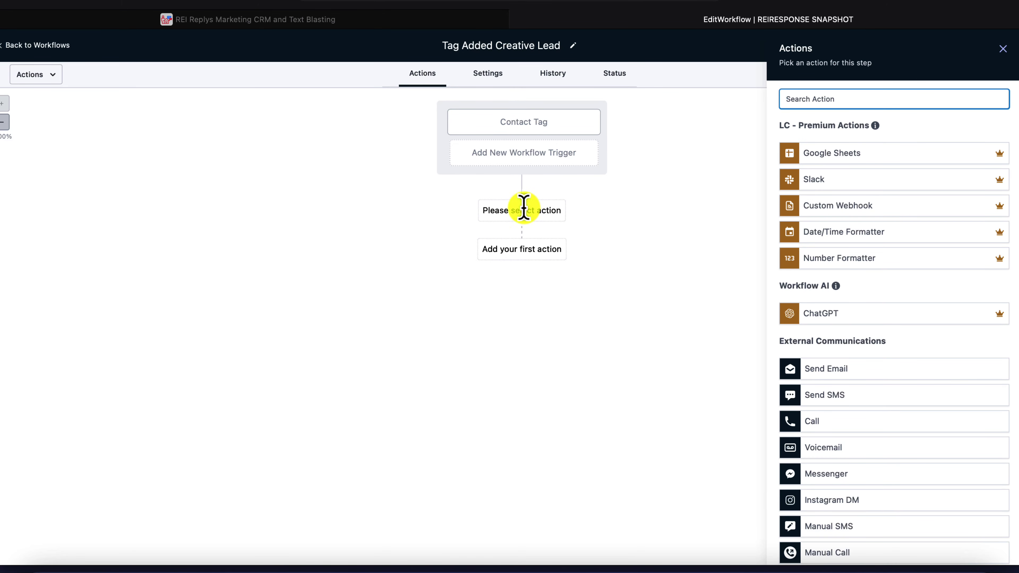
{"action": "type", "text": "remove"}
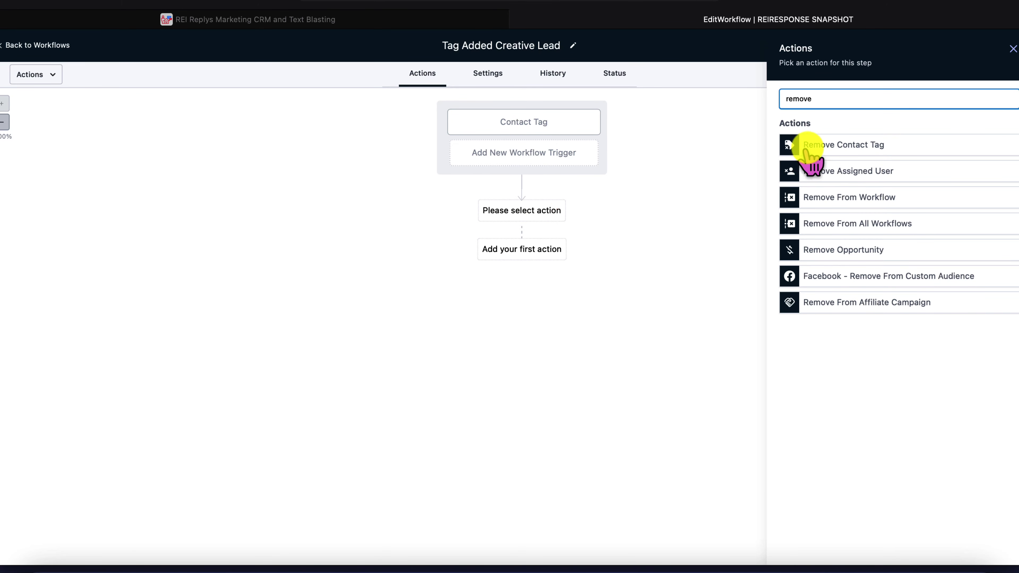
{"action": "left_click", "coordinate": [808, 145]}
{"action": "left_click", "coordinate": [817, 164]}
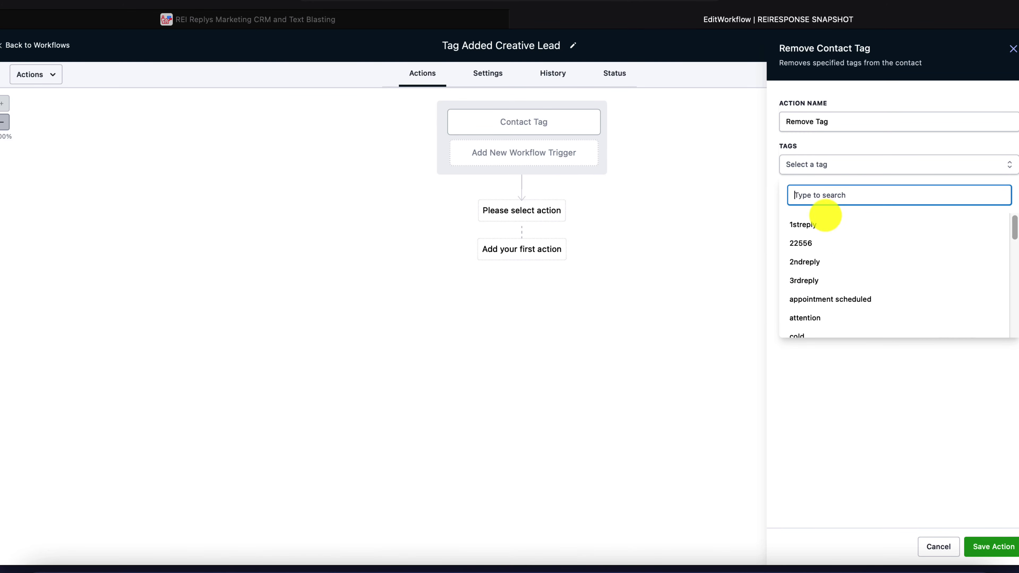
{"action": "scroll", "coordinate": [823, 225], "scroll_direction": "down", "scroll_amount": 3}
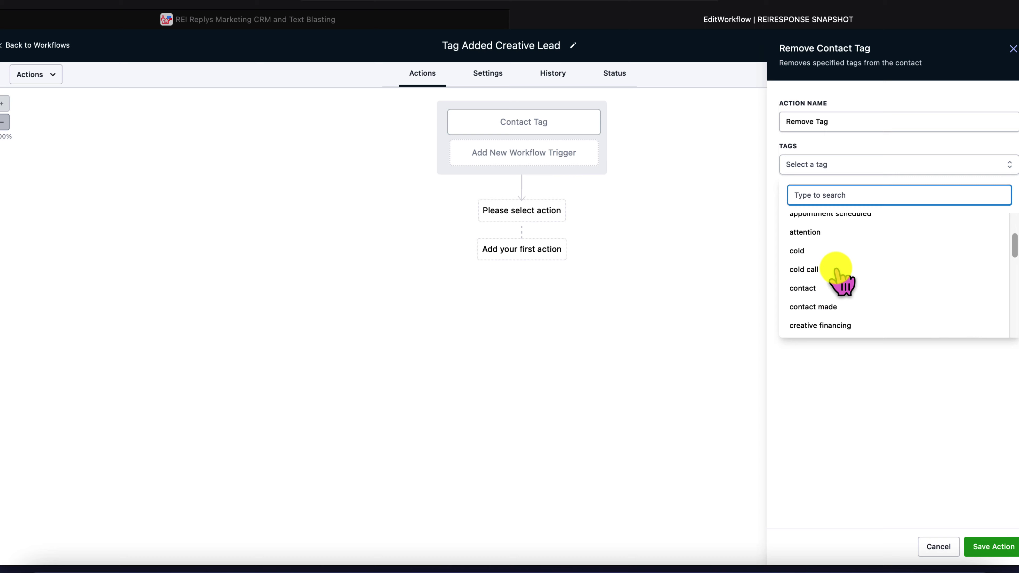
{"action": "left_click", "coordinate": [835, 306]}
{"action": "scroll", "coordinate": [847, 264], "scroll_direction": "down", "scroll_amount": 3}
{"action": "scroll", "coordinate": [849, 257], "scroll_direction": "down", "scroll_amount": 3}
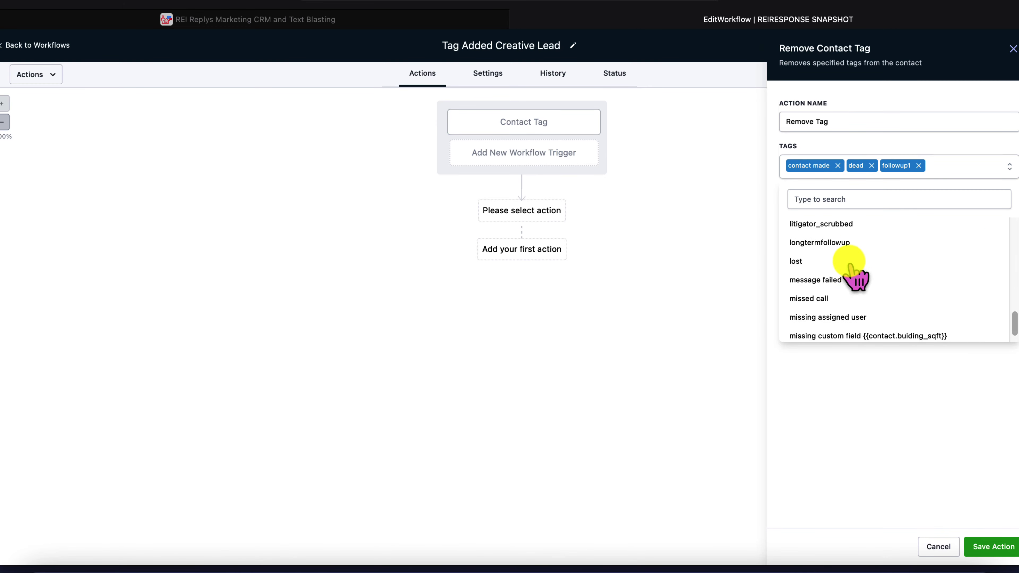
Add longtermfollowup, no response, nurture, offeraccepted, offerrejected, offersent, powerdialer, sold and under-contract to the Remove Tag action and save it.
{"action": "left_click", "coordinate": [839, 242]}
{"action": "scroll", "coordinate": [840, 277], "scroll_direction": "down", "scroll_amount": 5}
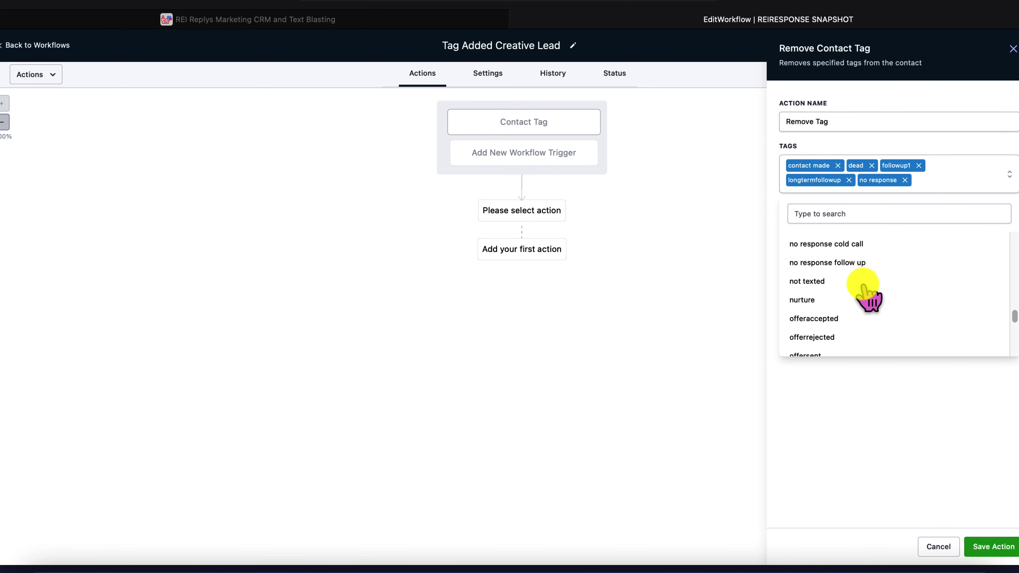
{"action": "left_click", "coordinate": [844, 314]}
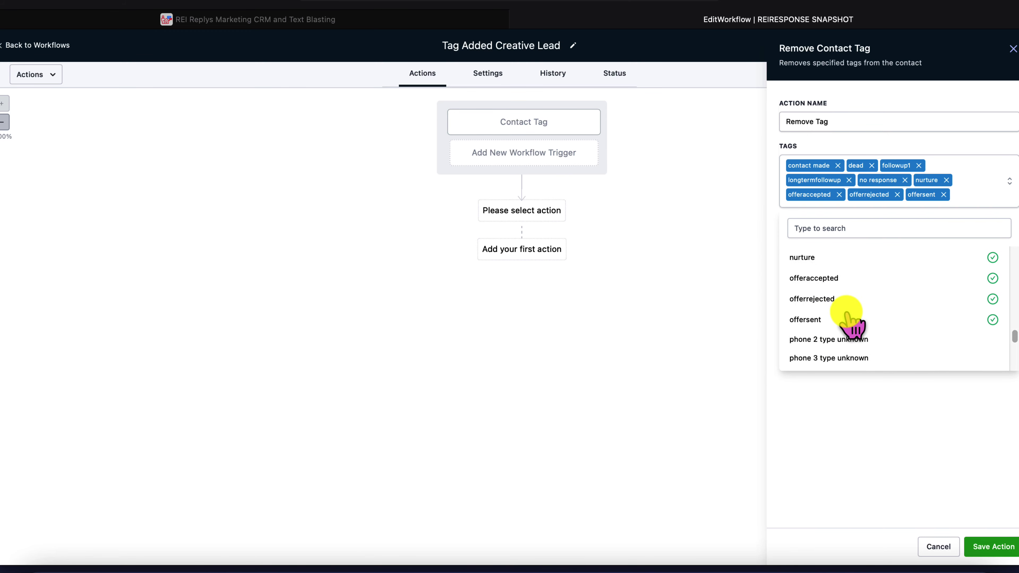
{"action": "left_click", "coordinate": [829, 293]}
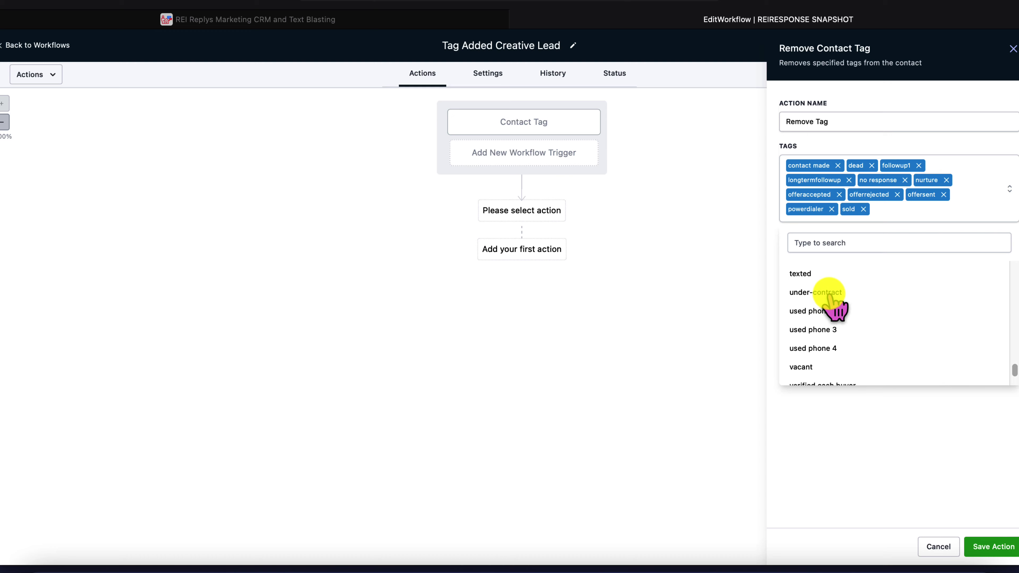
{"action": "left_click", "coordinate": [828, 293]}
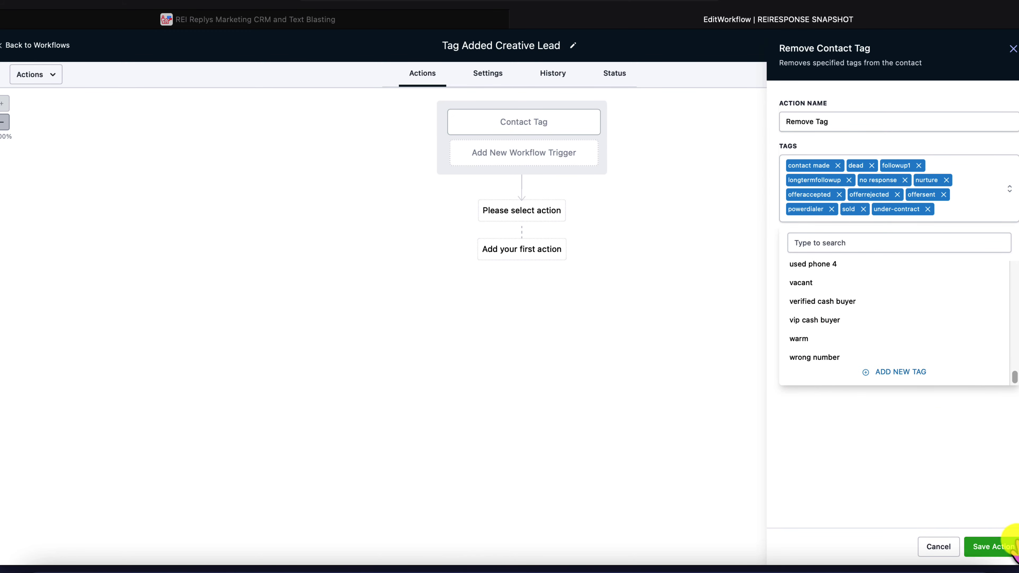
{"action": "left_click", "coordinate": [985, 547]}
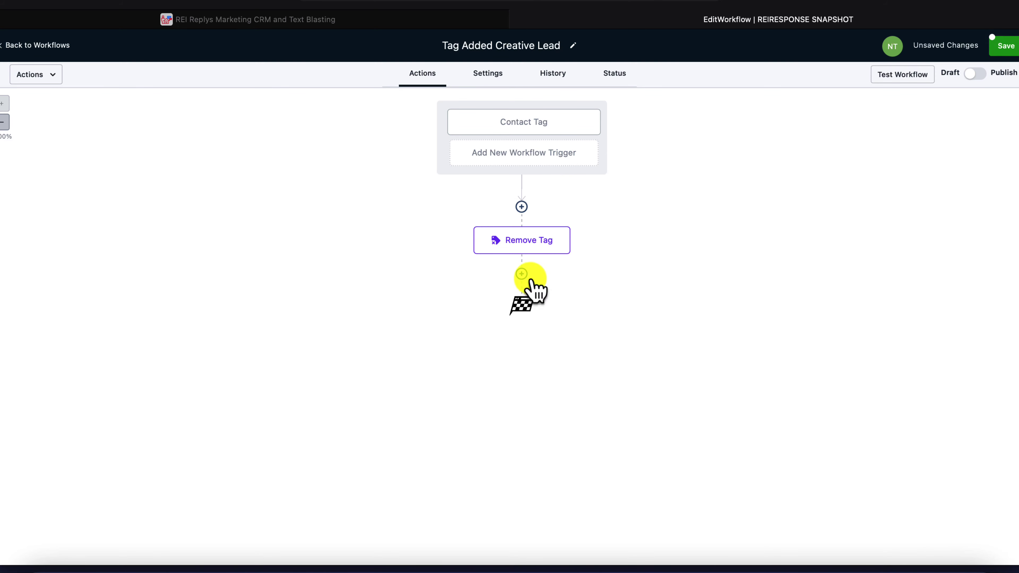
Add a Create Or Update Opportunity action after Remove Tag for the Agent CRM pipeline's Creative Lead stage.
{"action": "left_click", "coordinate": [521, 275]}
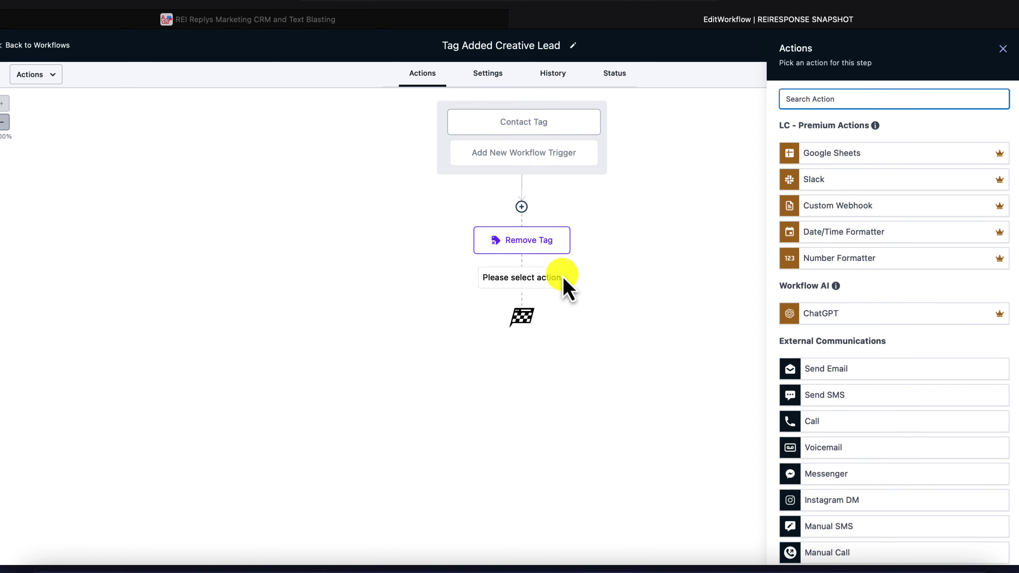
{"action": "type", "text": "up"}
{"action": "left_click", "coordinate": [835, 144]}
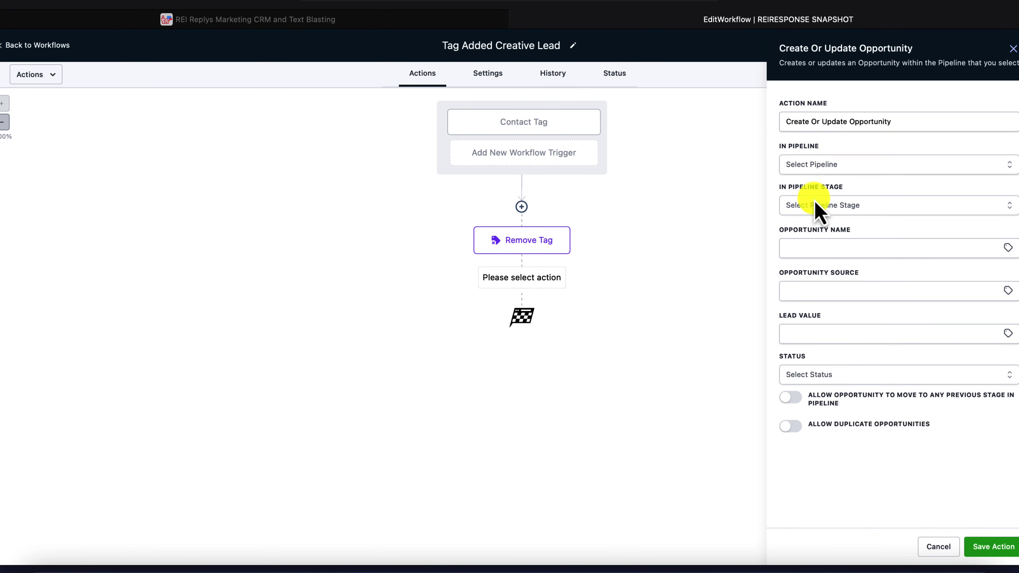
{"action": "left_click", "coordinate": [856, 166]}
{"action": "left_click", "coordinate": [829, 268]}
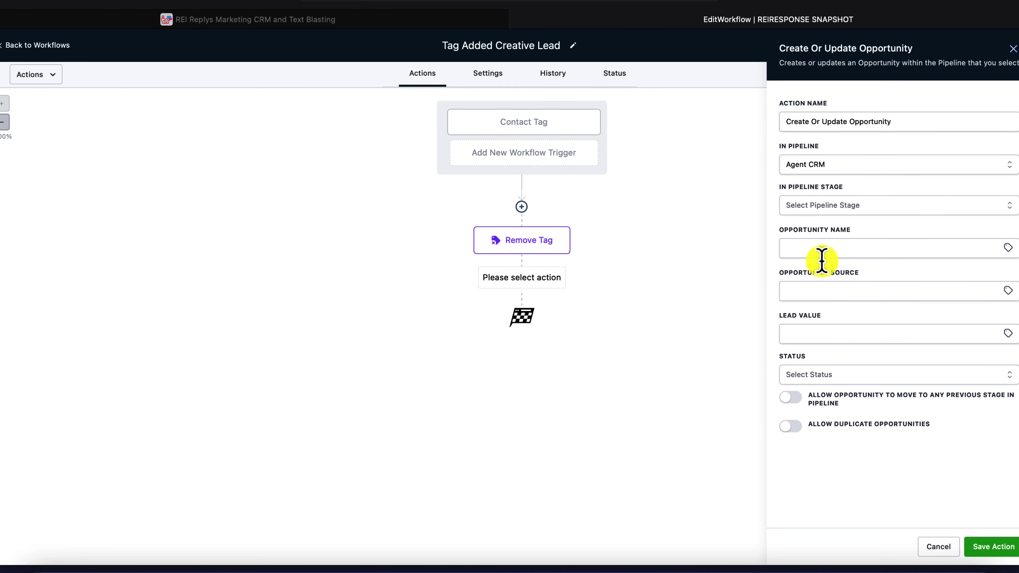
{"action": "left_click", "coordinate": [839, 209]}
{"action": "left_click", "coordinate": [819, 291]}
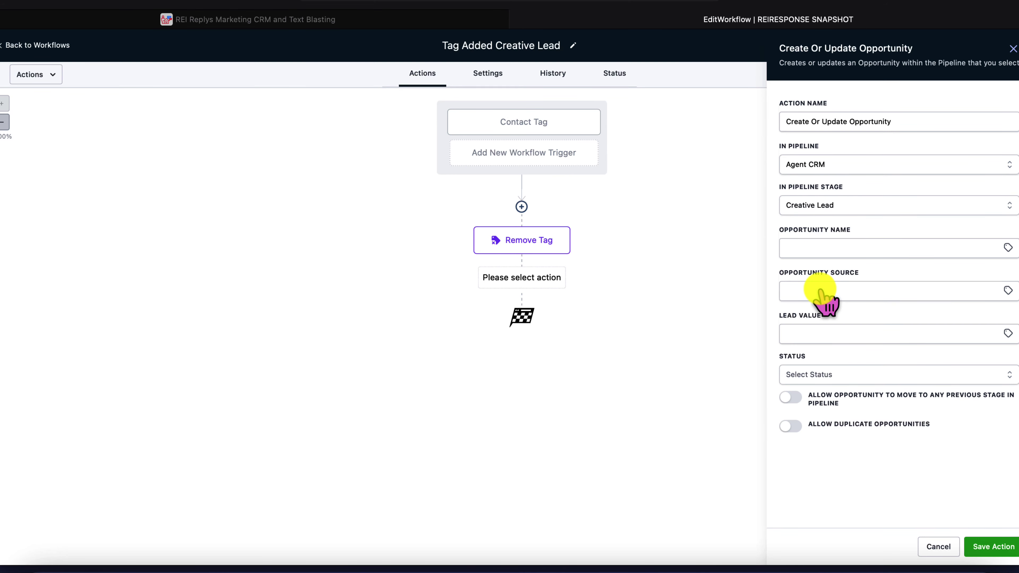
Set the opportunity name to {{contact.name}} and status to open, allow moves to any previous stage, and save the action.
{"action": "left_click", "coordinate": [837, 248]}
{"action": "left_click", "coordinate": [1008, 247]}
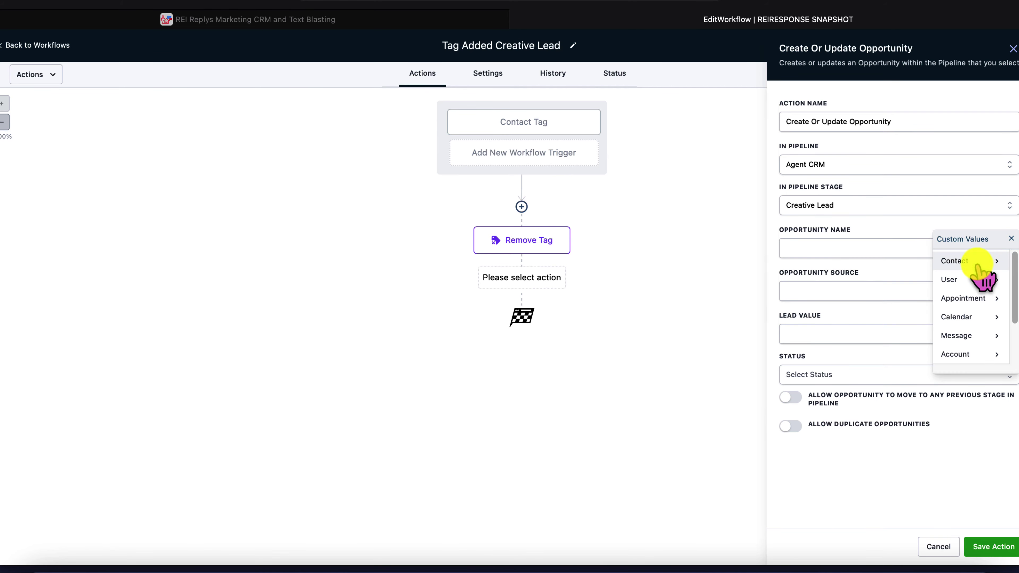
{"action": "left_click", "coordinate": [980, 261]}
{"action": "left_click", "coordinate": [959, 264]}
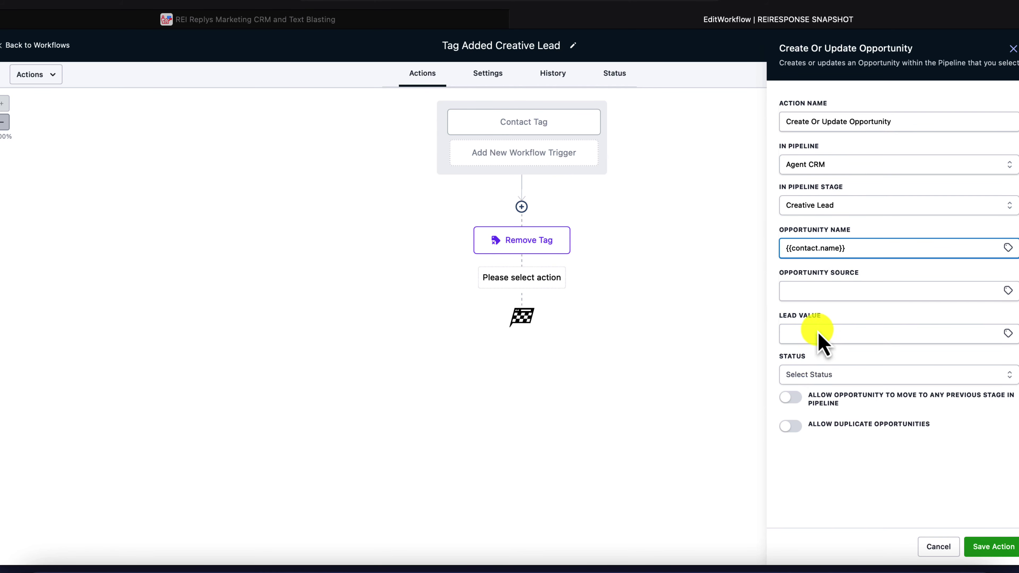
{"action": "left_click", "coordinate": [804, 381]}
{"action": "left_click", "coordinate": [804, 397]}
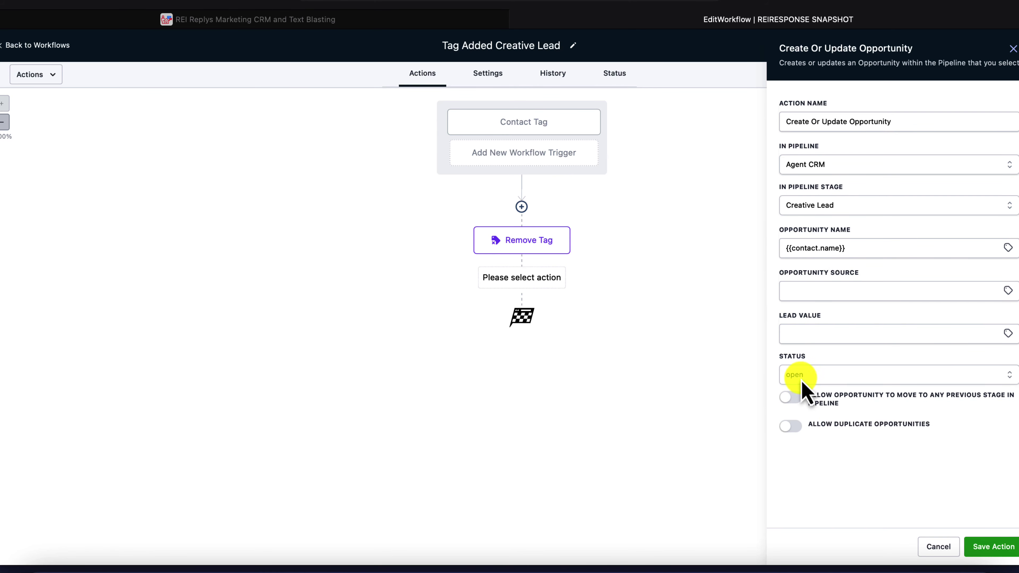
{"action": "left_click", "coordinate": [792, 399]}
{"action": "left_click", "coordinate": [993, 546]}
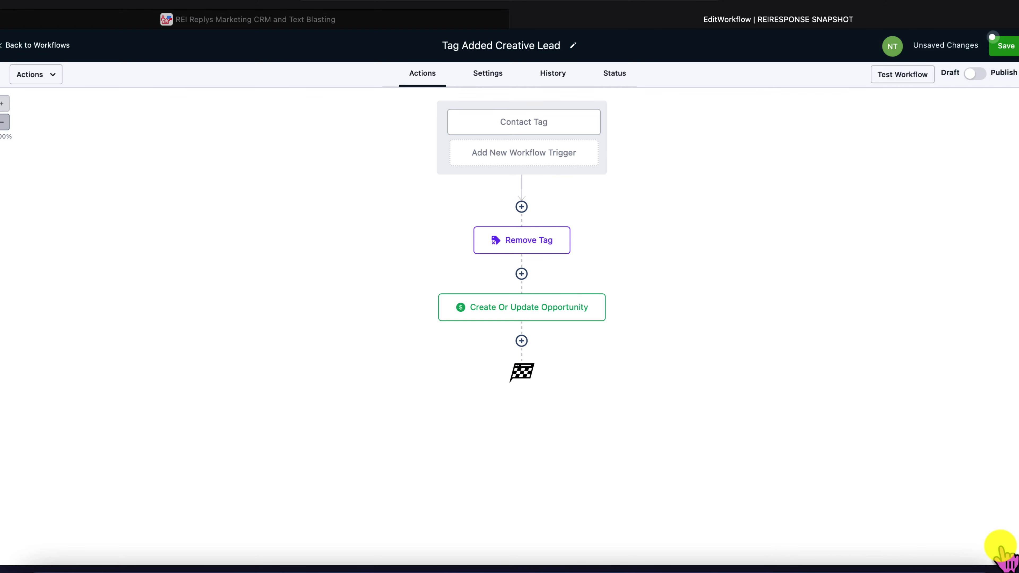
Add a Remove From All Workflows action after Create Or Update Opportunity, then save the action and the workflow.
{"action": "left_click", "coordinate": [521, 341]}
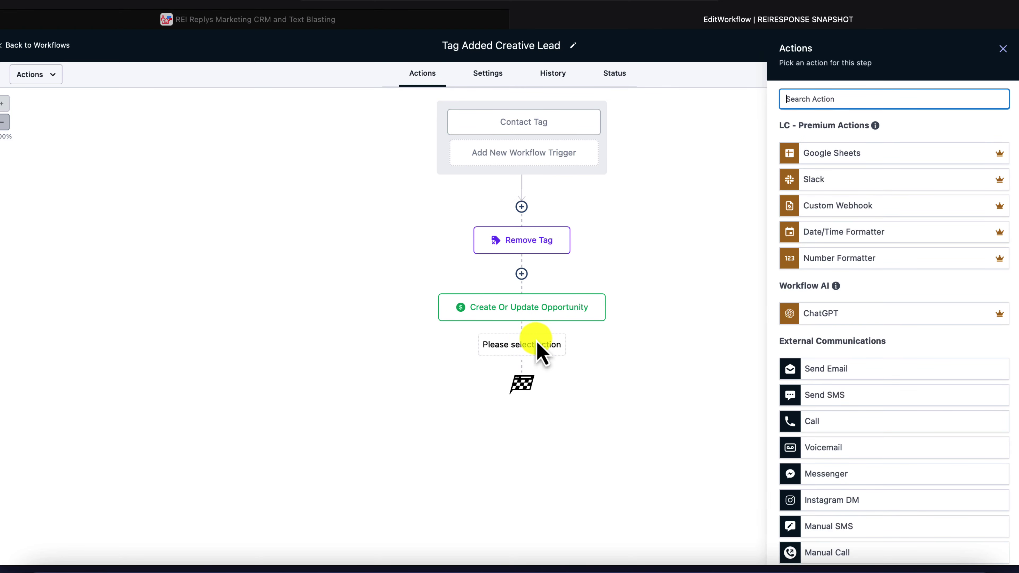
{"action": "type", "text": "remove"}
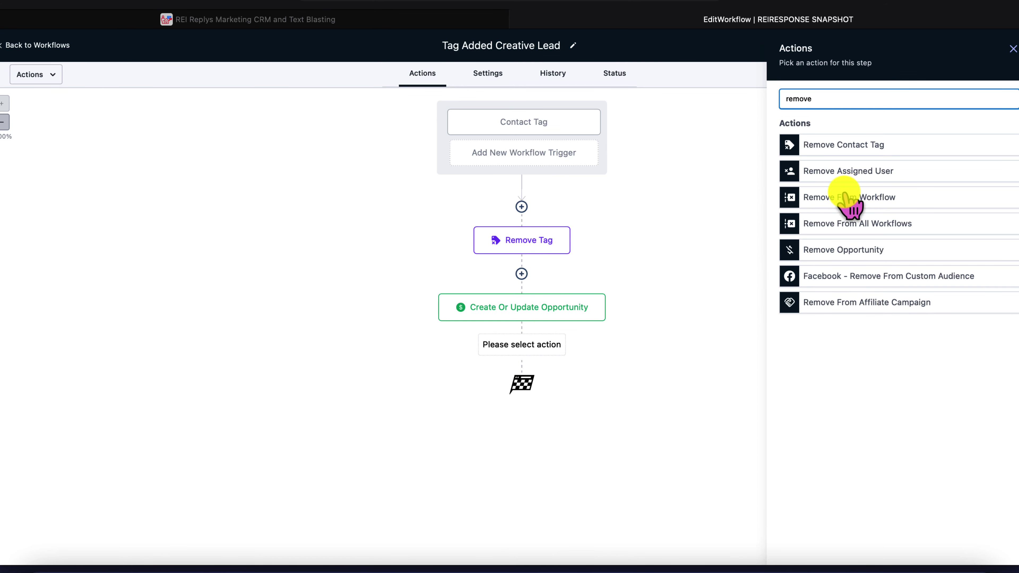
{"action": "left_click", "coordinate": [829, 224]}
{"action": "left_click", "coordinate": [790, 161]}
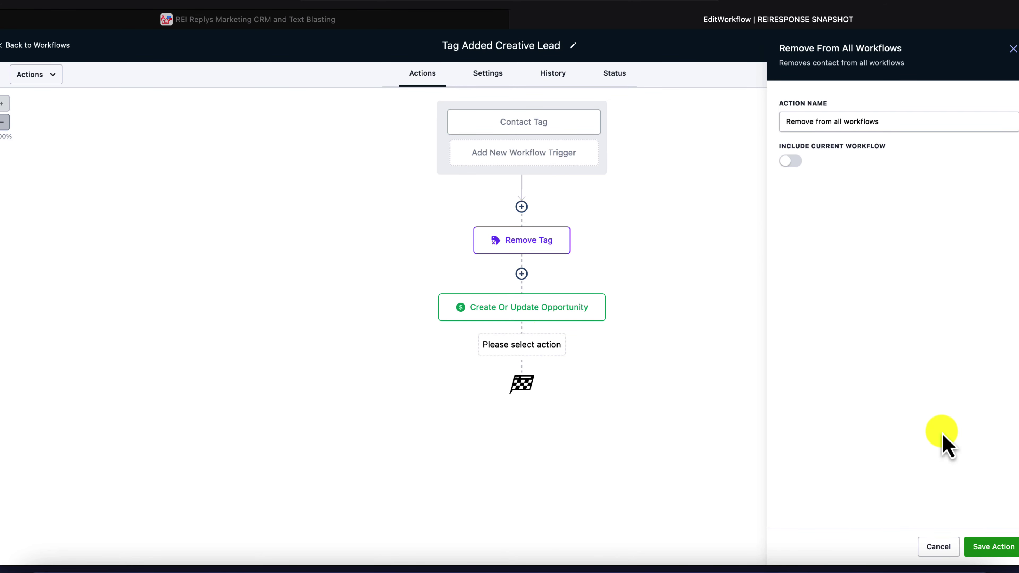
{"action": "left_click", "coordinate": [994, 547]}
{"action": "left_click", "coordinate": [1002, 45]}
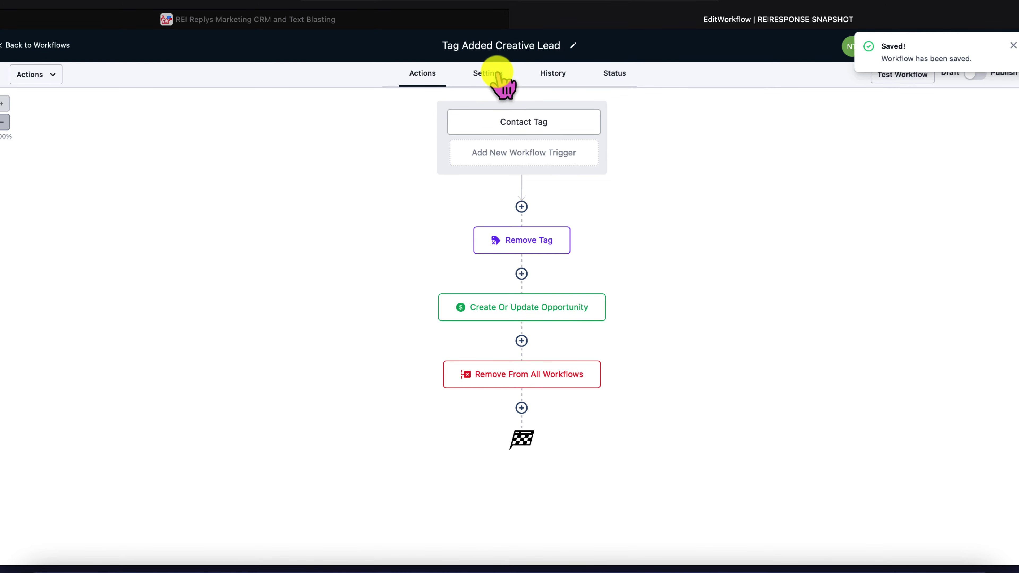
Enable Allow Multiple in the workflow's settings and save the workflow.
{"action": "left_click", "coordinate": [489, 74]}
{"action": "scroll", "coordinate": [481, 321], "scroll_direction": "down", "scroll_amount": 1}
{"action": "left_click", "coordinate": [439, 391]}
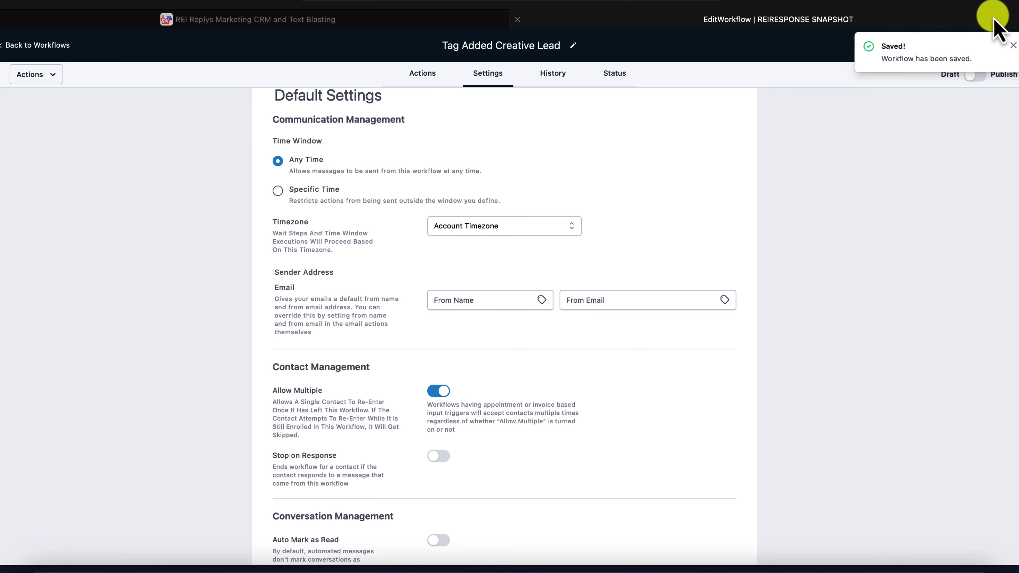
{"action": "left_click", "coordinate": [1012, 46]}
{"action": "left_click", "coordinate": [994, 44]}
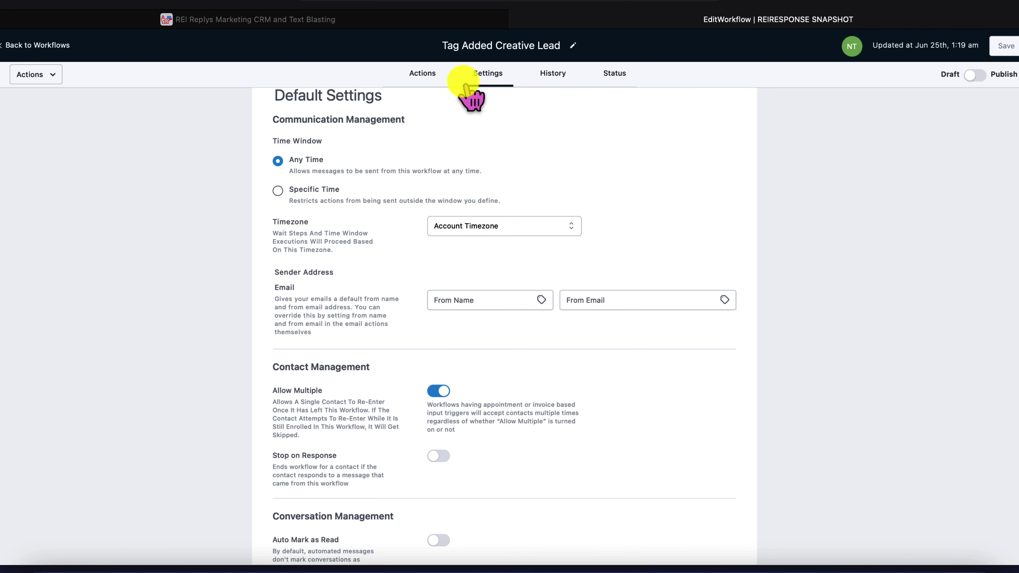
Review the workflow's actions, add the tag "lead" to the Remove Tag action and save the action.
{"action": "left_click", "coordinate": [422, 73]}
{"action": "left_click", "coordinate": [520, 243]}
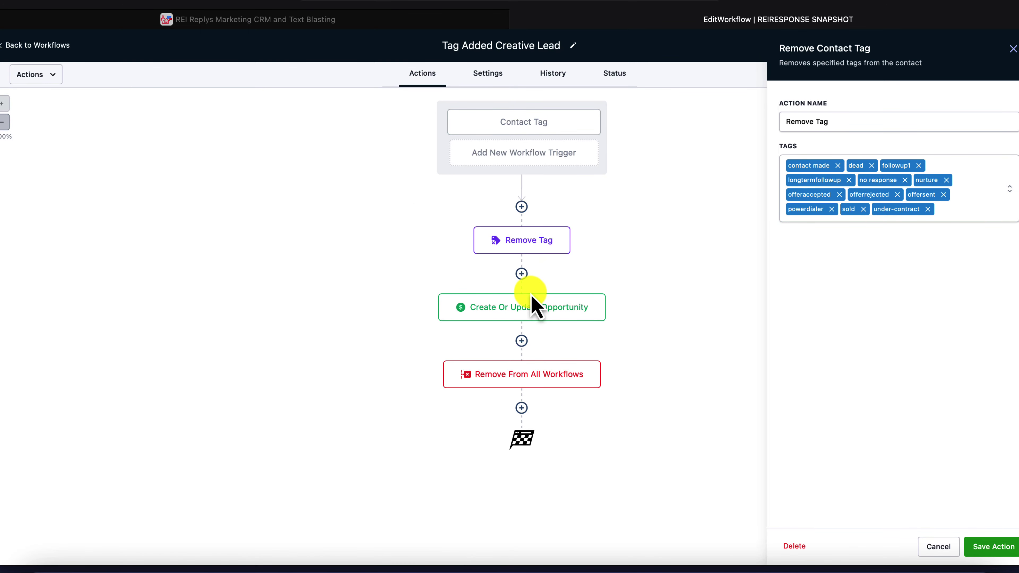
{"action": "left_click", "coordinate": [529, 295]}
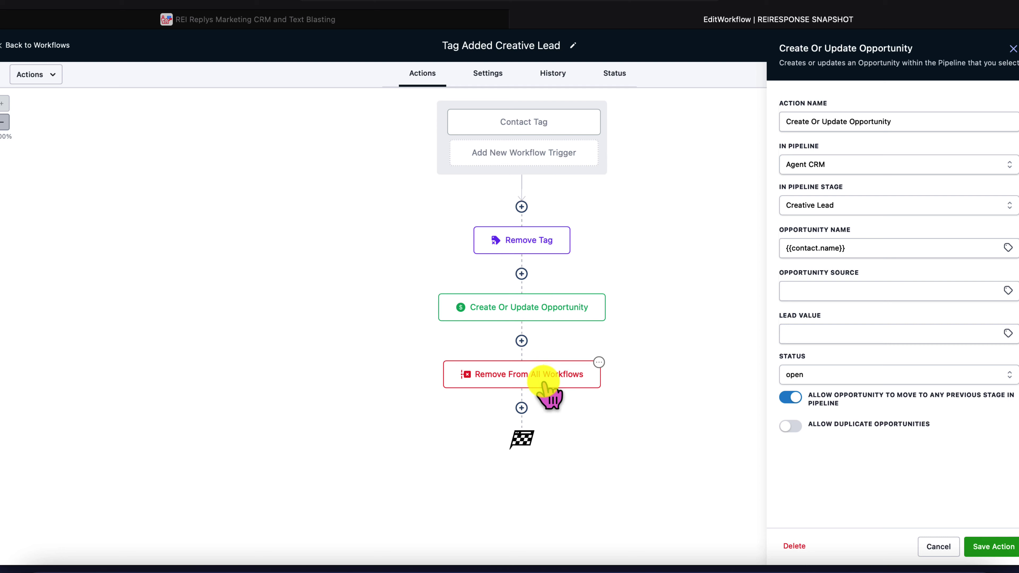
{"action": "left_click", "coordinate": [531, 249]}
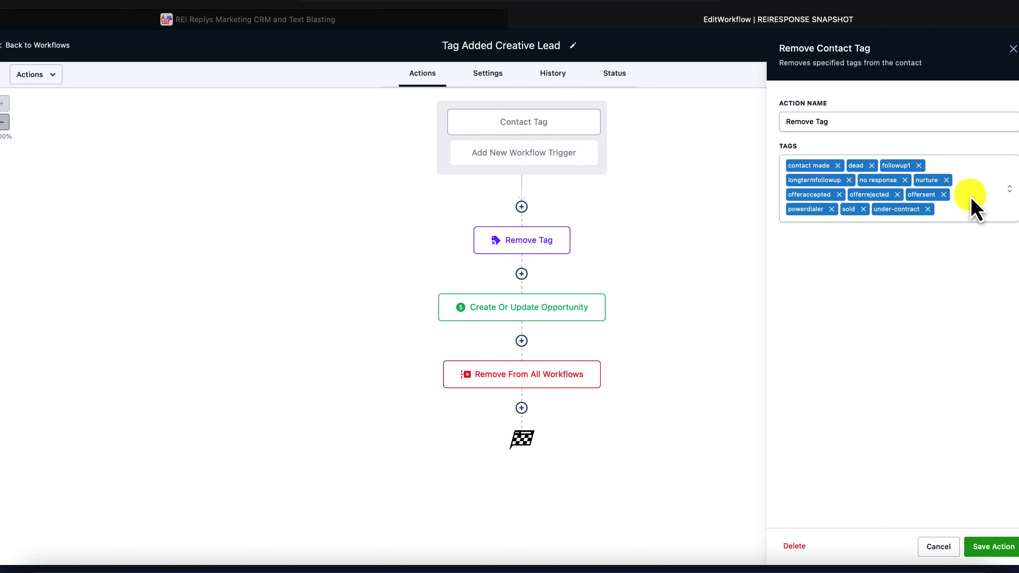
{"action": "left_click", "coordinate": [949, 209]}
{"action": "type", "text": "lead"}
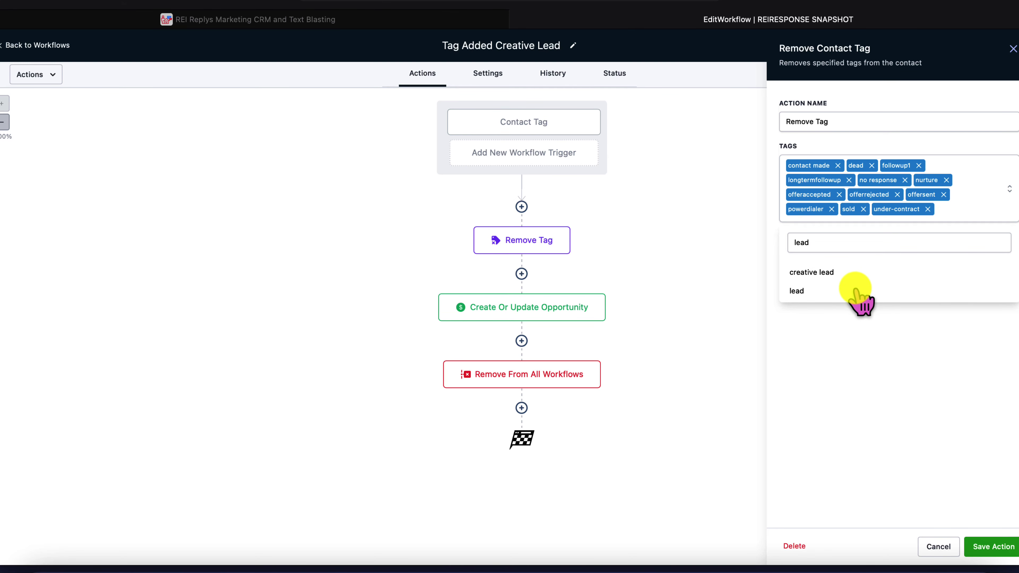
{"action": "left_click", "coordinate": [859, 293]}
{"action": "left_click", "coordinate": [893, 392]}
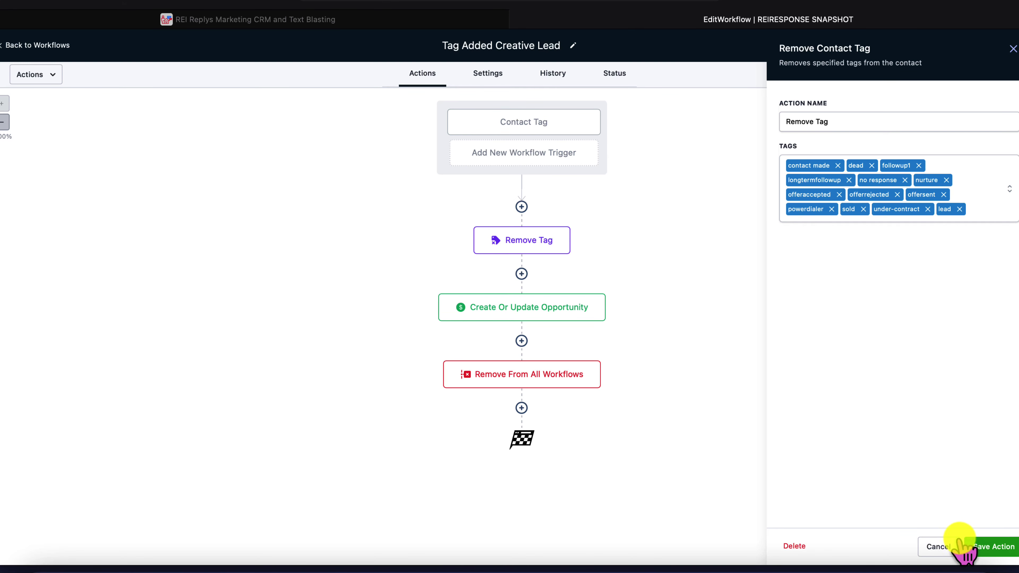
{"action": "left_click", "coordinate": [992, 546]}
Save and publish the Tag Added Creative Lead workflow, and return to the workflow list.
{"action": "left_click", "coordinate": [1000, 45]}
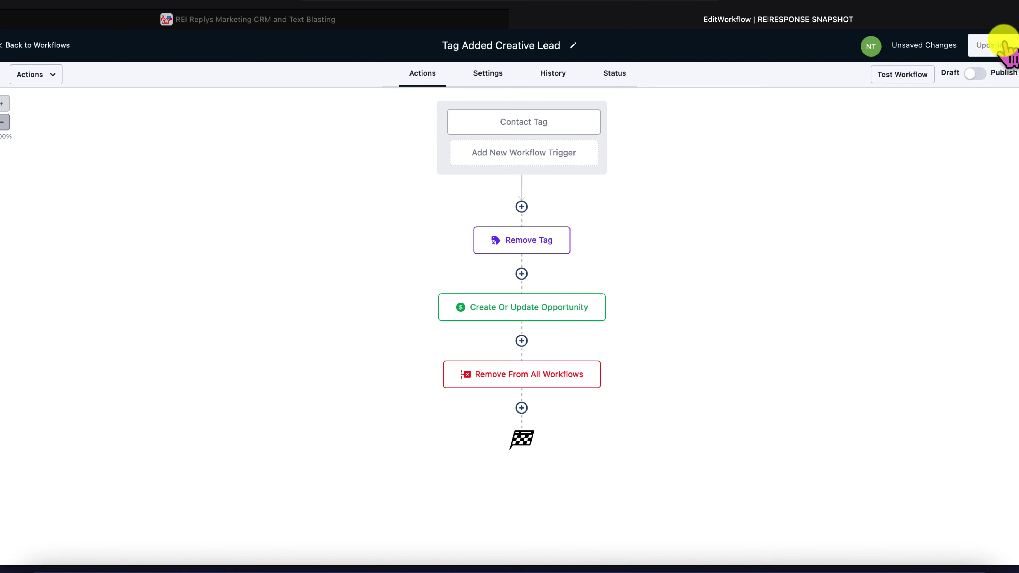
{"action": "left_click", "coordinate": [976, 73]}
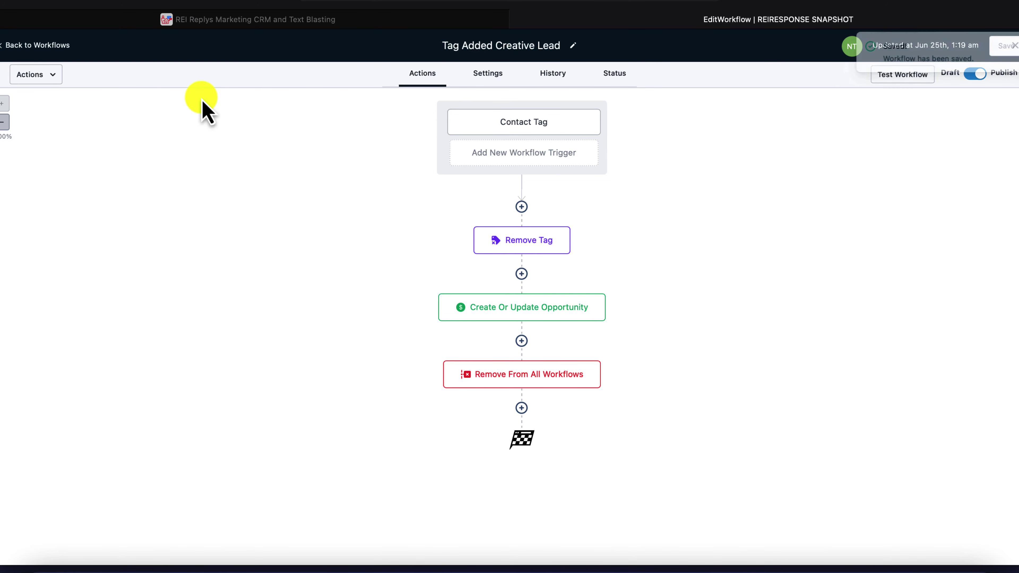
{"action": "left_click", "coordinate": [38, 47]}
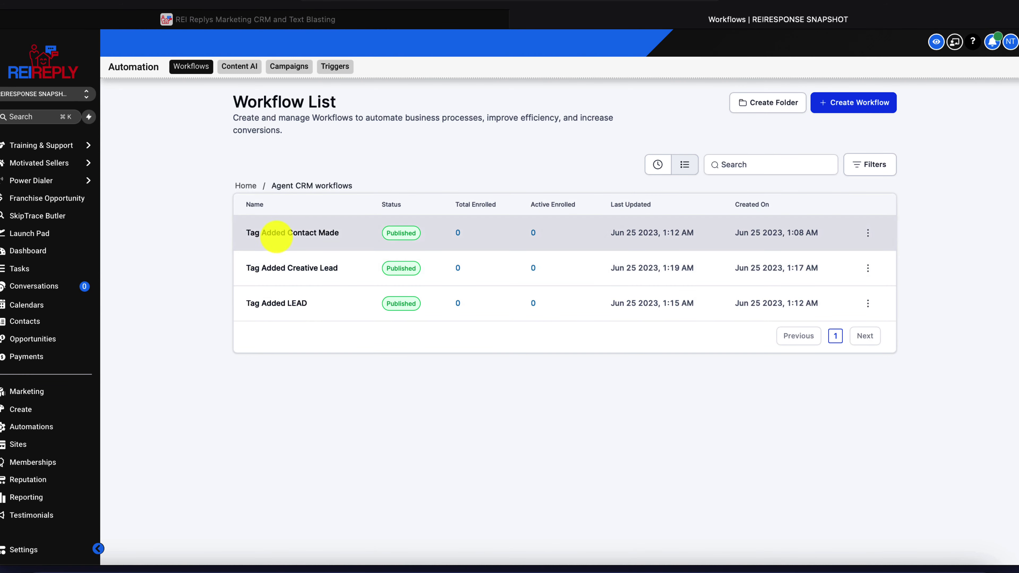
Check the Agent CRM pipeline's stages and create a new workflow in the Agent CRM workflows folder.
{"action": "left_click", "coordinate": [45, 339]}
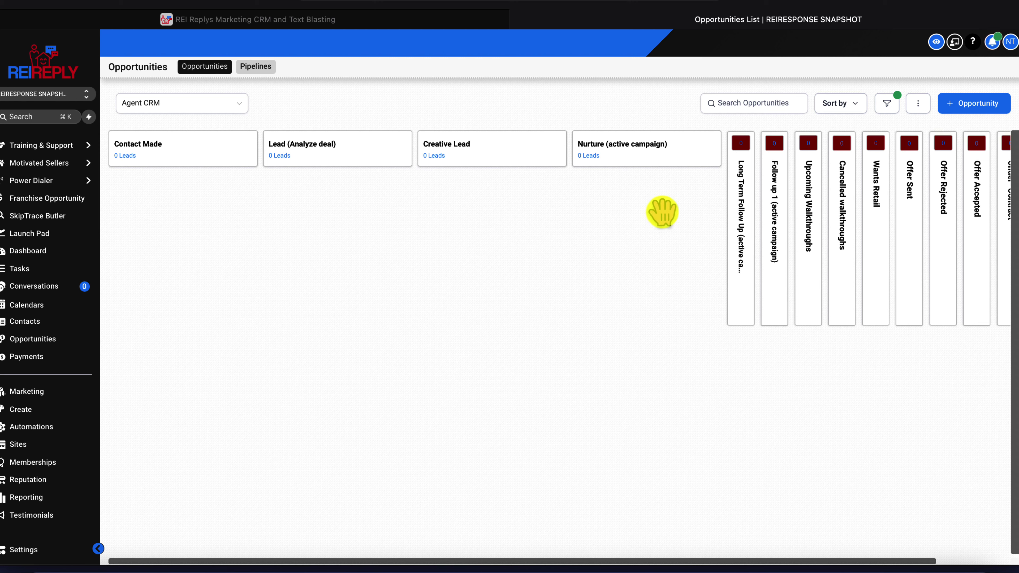
{"action": "left_click_drag", "start_coordinate": [662, 214], "coordinate": [531, 161]}
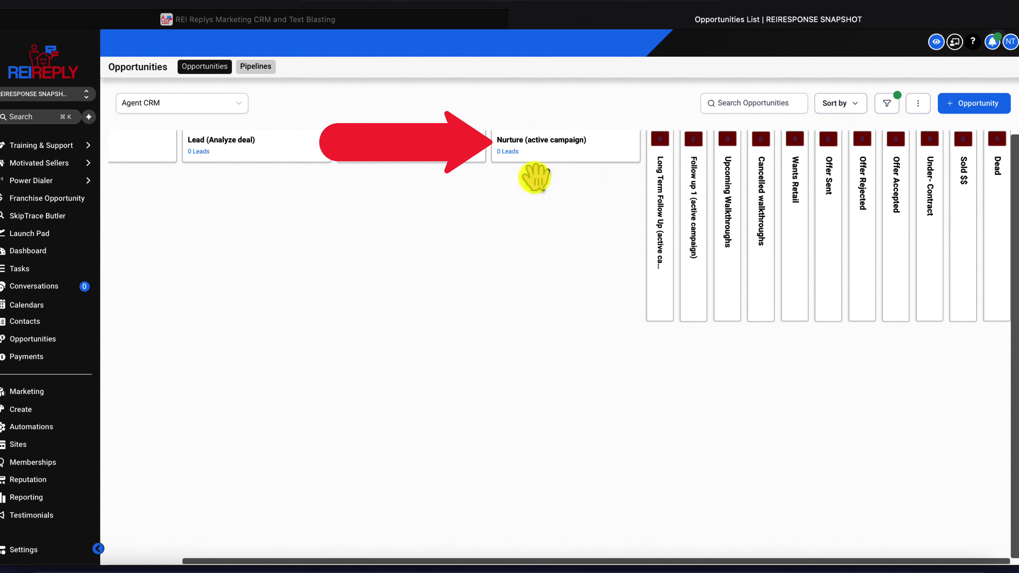
{"action": "left_click", "coordinate": [52, 429]}
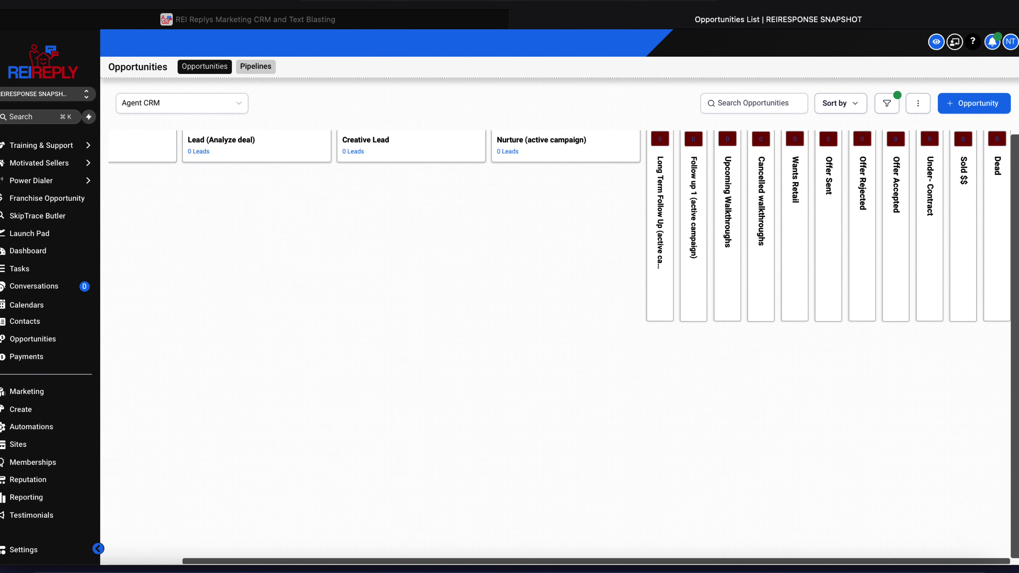
{"action": "left_click", "coordinate": [46, 427]}
{"action": "left_click", "coordinate": [320, 266]}
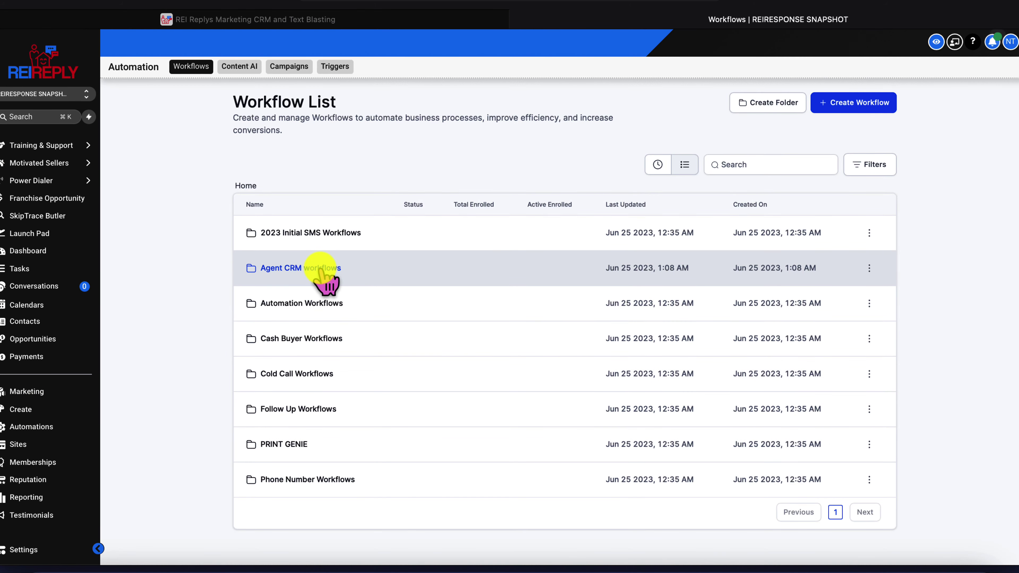
{"action": "left_click", "coordinate": [875, 101]}
{"action": "left_click", "coordinate": [403, 255]}
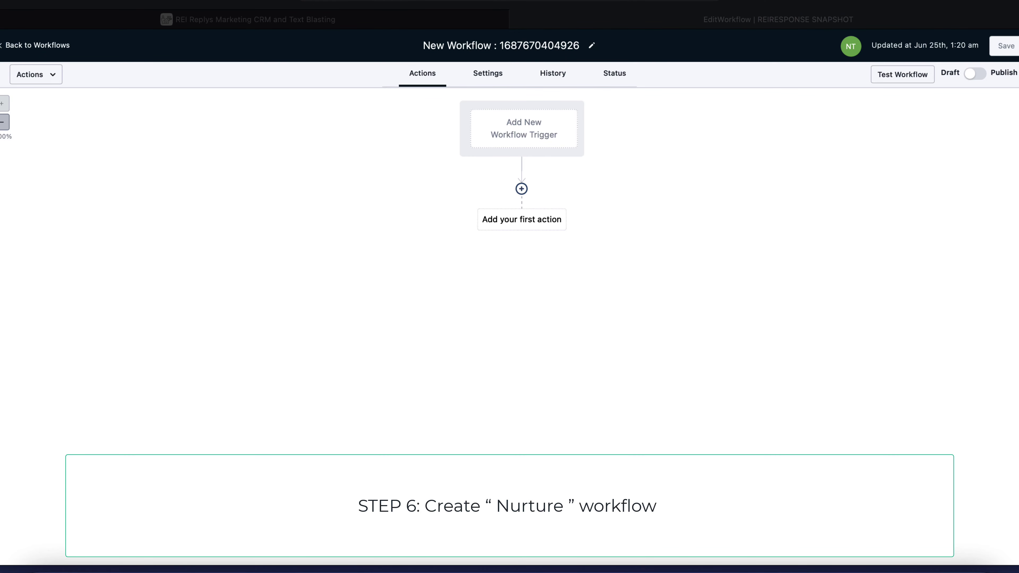
Rename the new workflow as "Tag Added Nurture (starts campaign)".
{"action": "left_click", "coordinate": [585, 43]}
{"action": "left_click_drag", "start_coordinate": [581, 43], "coordinate": [428, 45]}
{"action": "key", "text": "BackSpace"}
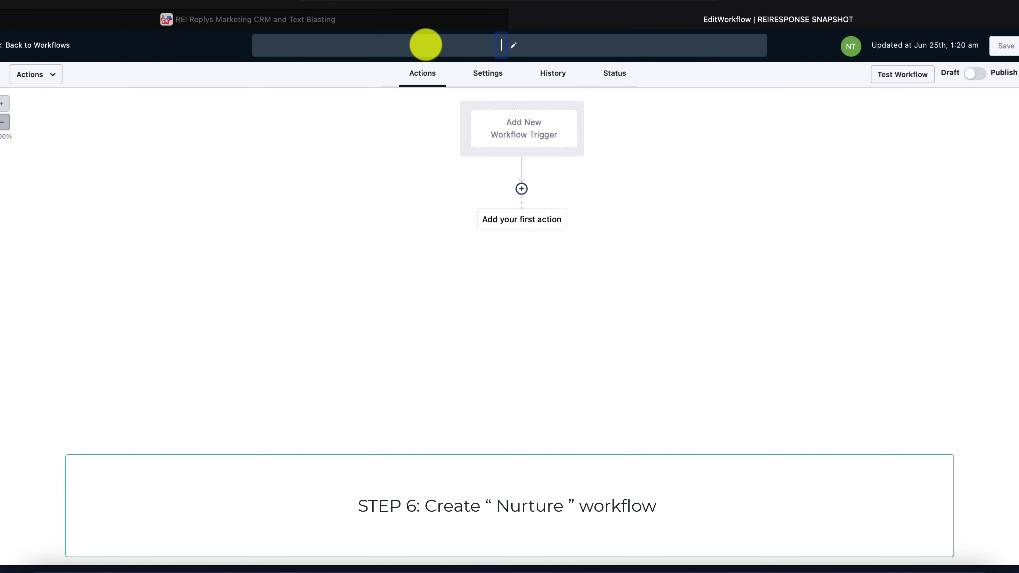
{"action": "type", "text": "Tag Added Nurture (a"}
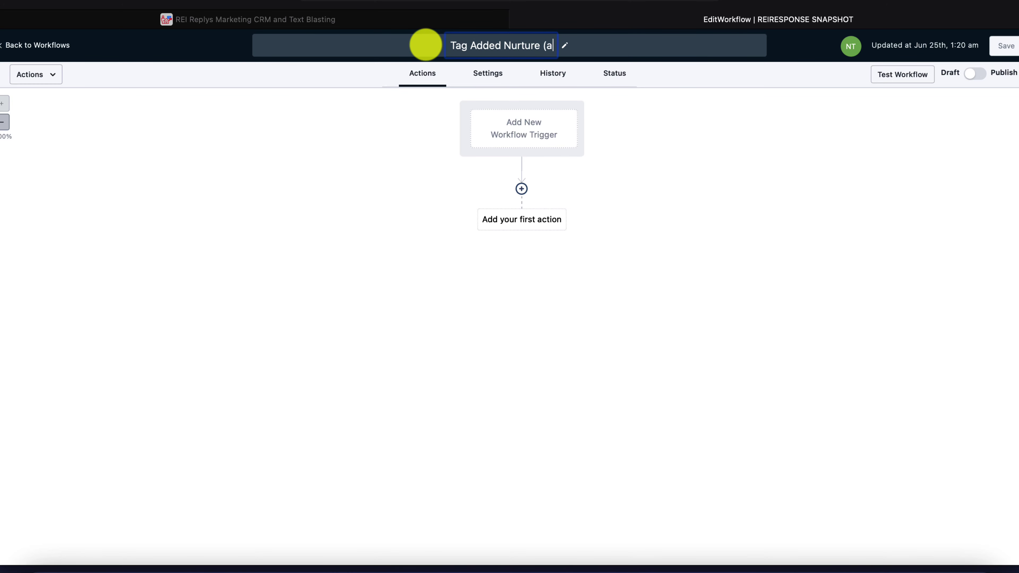
{"action": "key", "text": "BackSpace"}
{"action": "type", "text": "starts campaign)"}
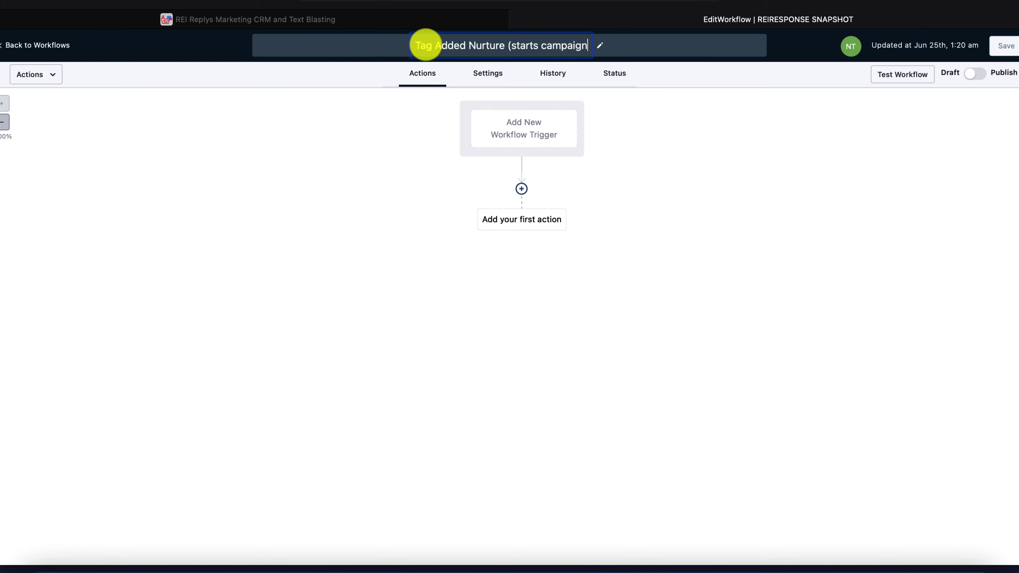
{"action": "key", "text": "Return"}
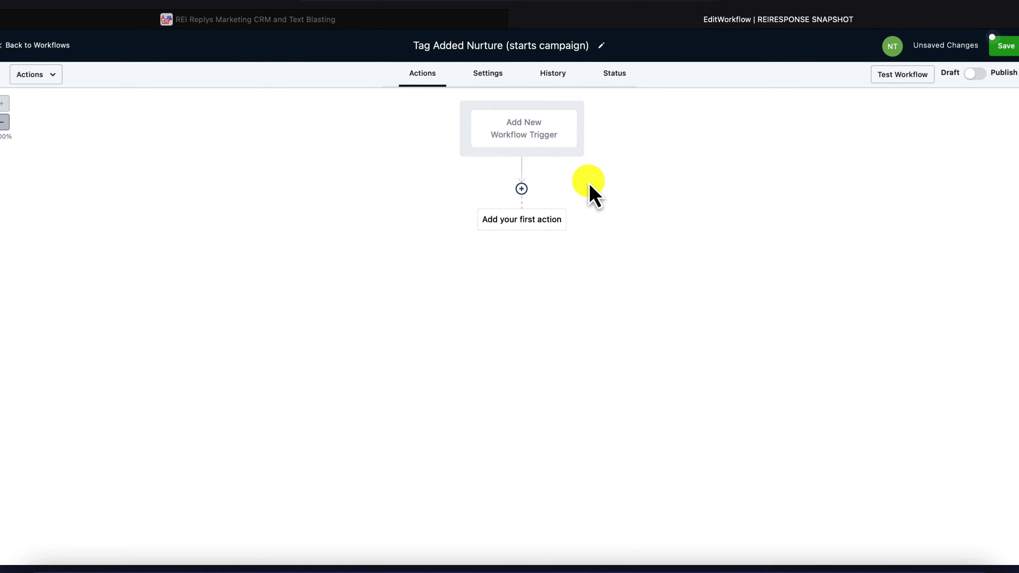
Add a Contact Tag trigger with a Tag Added filter for the tag "nurture" and save the trigger.
{"action": "left_click", "coordinate": [549, 141]}
{"action": "type", "text": "cont"}
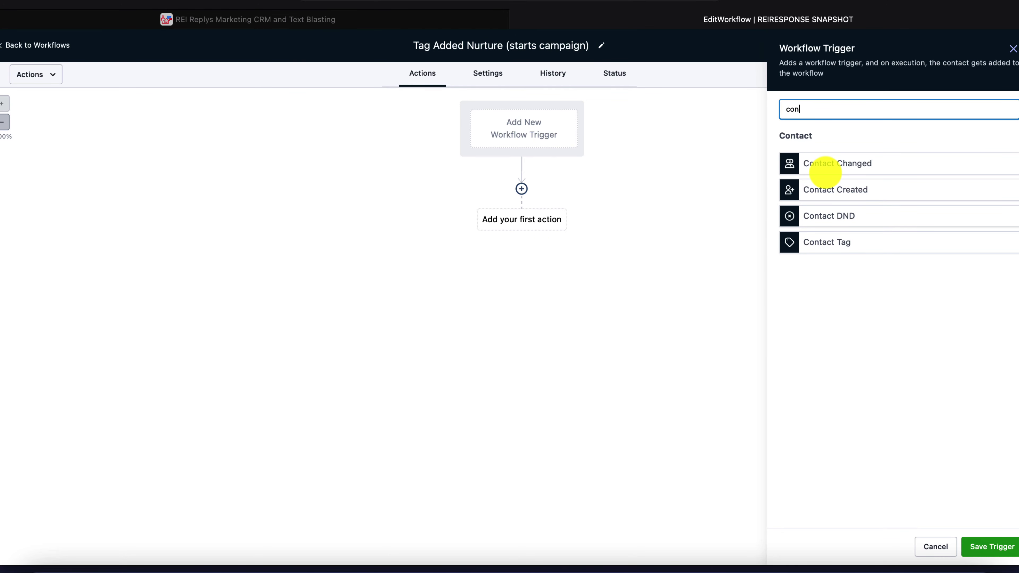
{"action": "left_click", "coordinate": [846, 242]}
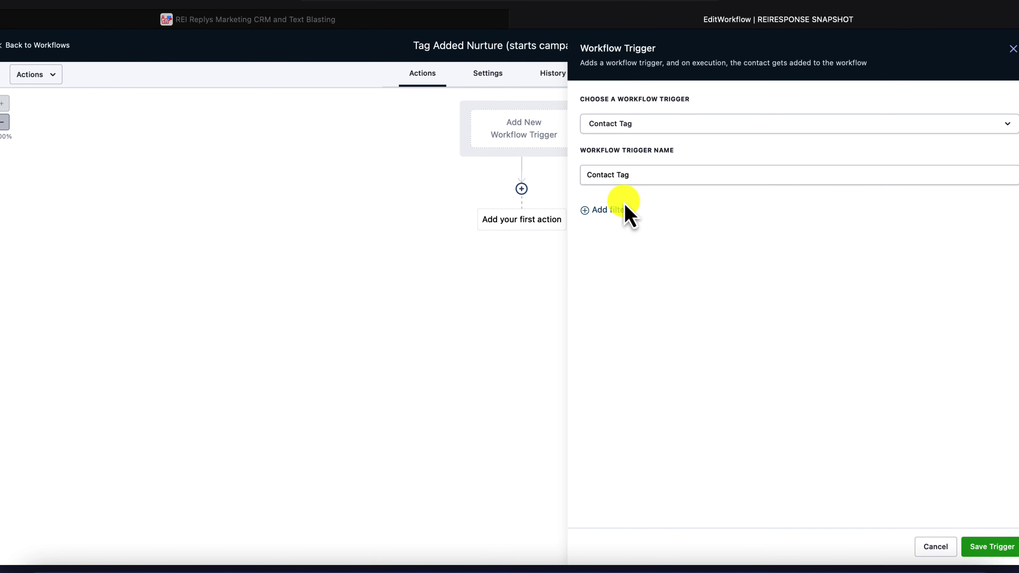
{"action": "left_click", "coordinate": [610, 213]}
{"action": "left_click", "coordinate": [614, 227]}
{"action": "left_click", "coordinate": [647, 297]}
{"action": "left_click", "coordinate": [866, 222]}
{"action": "type", "text": "Nurture"}
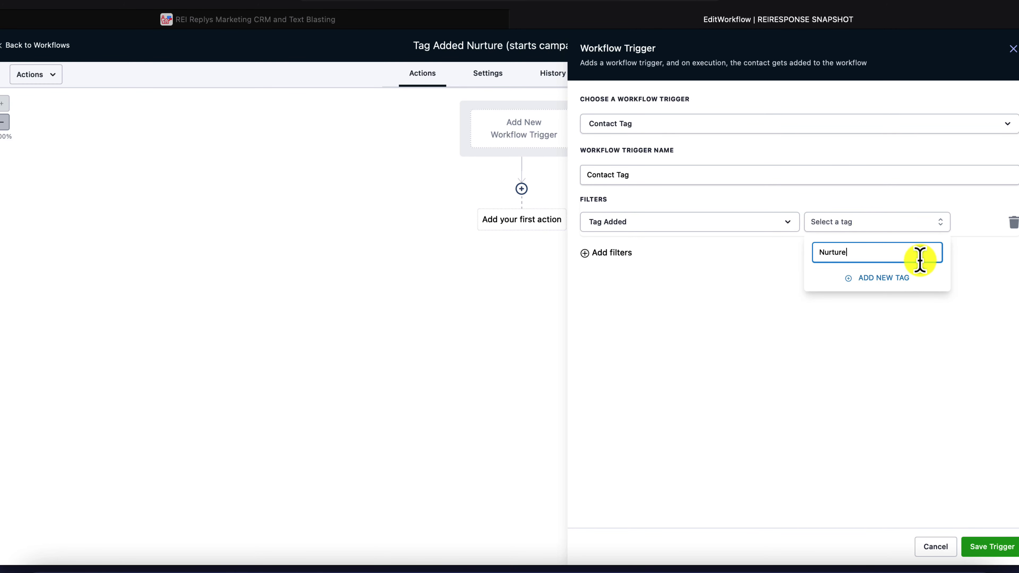
{"action": "left_click", "coordinate": [864, 286]}
{"action": "left_click", "coordinate": [836, 403]}
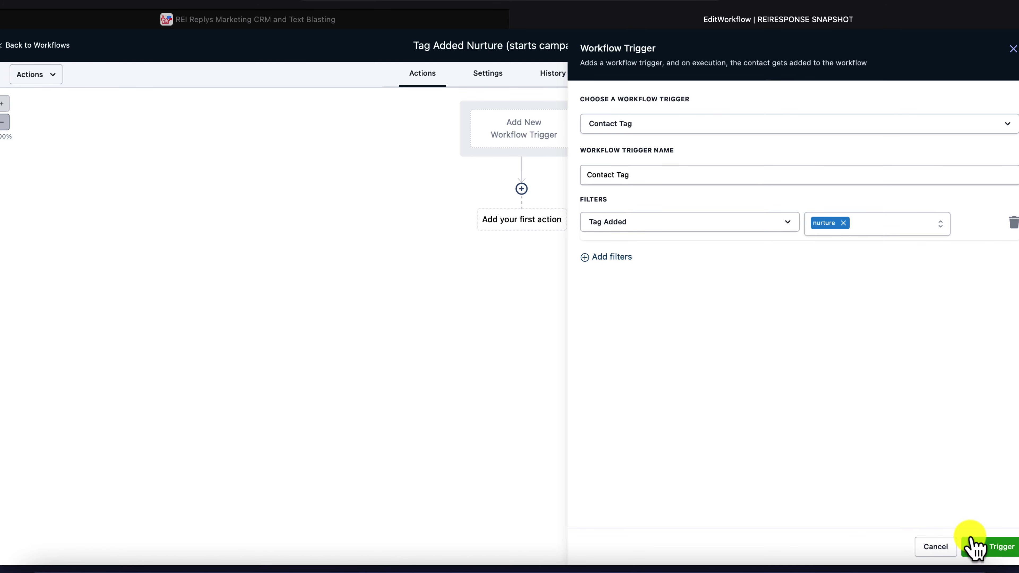
{"action": "left_click", "coordinate": [978, 547]}
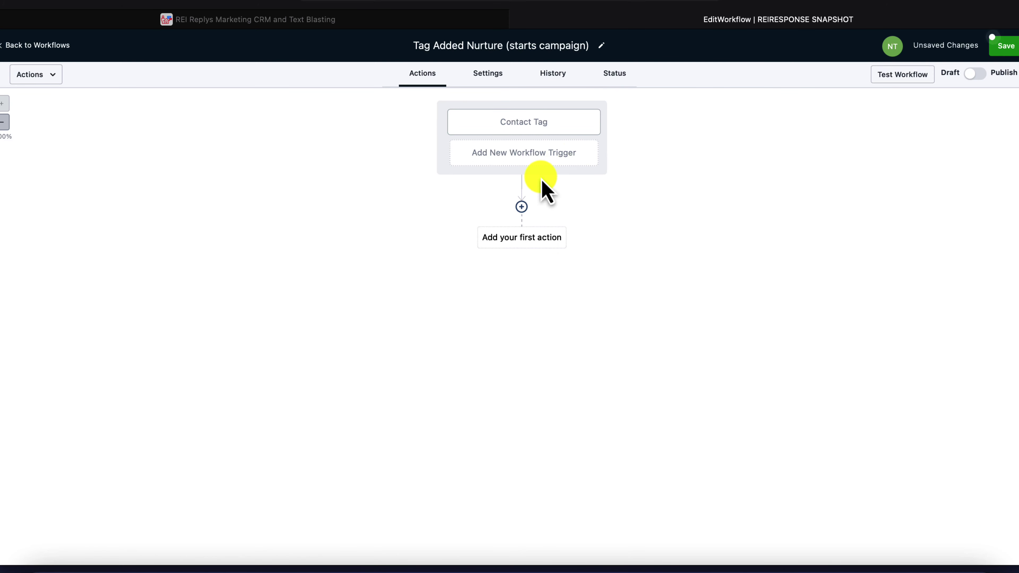
Add a second trigger, Pipeline Stage Changed, with an In pipeline filter, and search its pipeline choices for "nurture".
{"action": "left_click", "coordinate": [521, 207]}
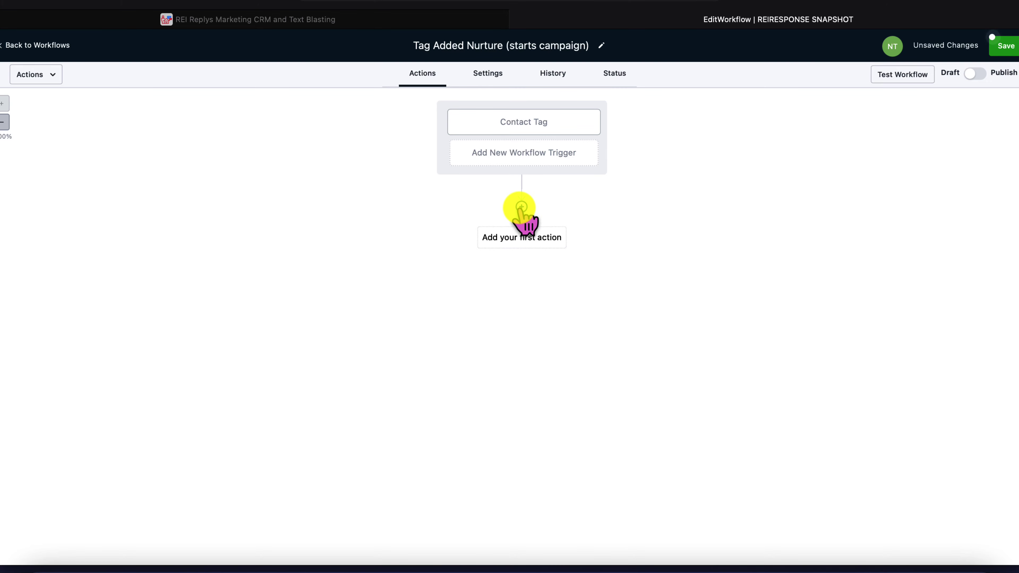
{"action": "left_click", "coordinate": [531, 154]}
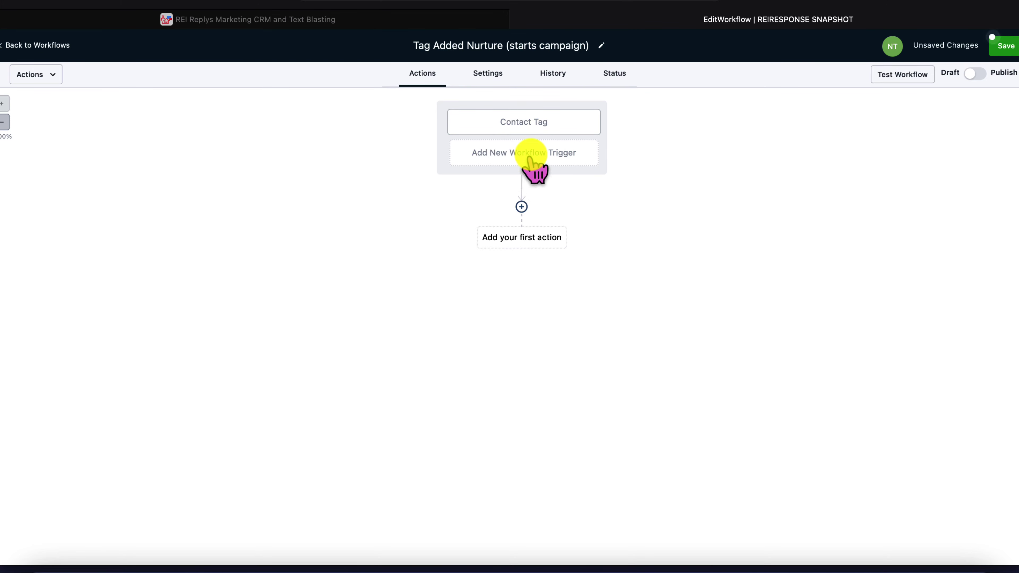
{"action": "type", "text": "pip"}
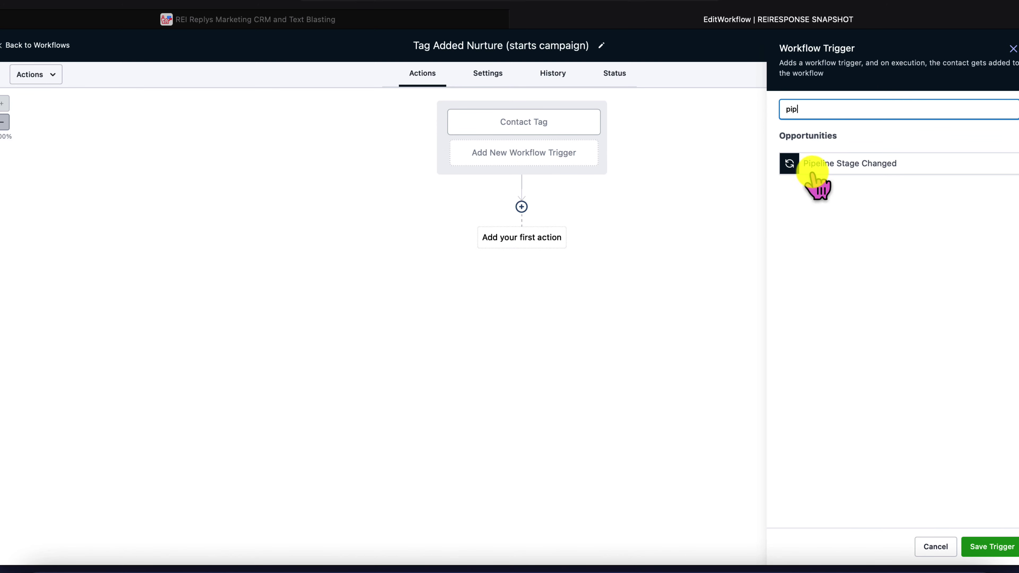
{"action": "left_click", "coordinate": [802, 164]}
{"action": "left_click", "coordinate": [614, 208]}
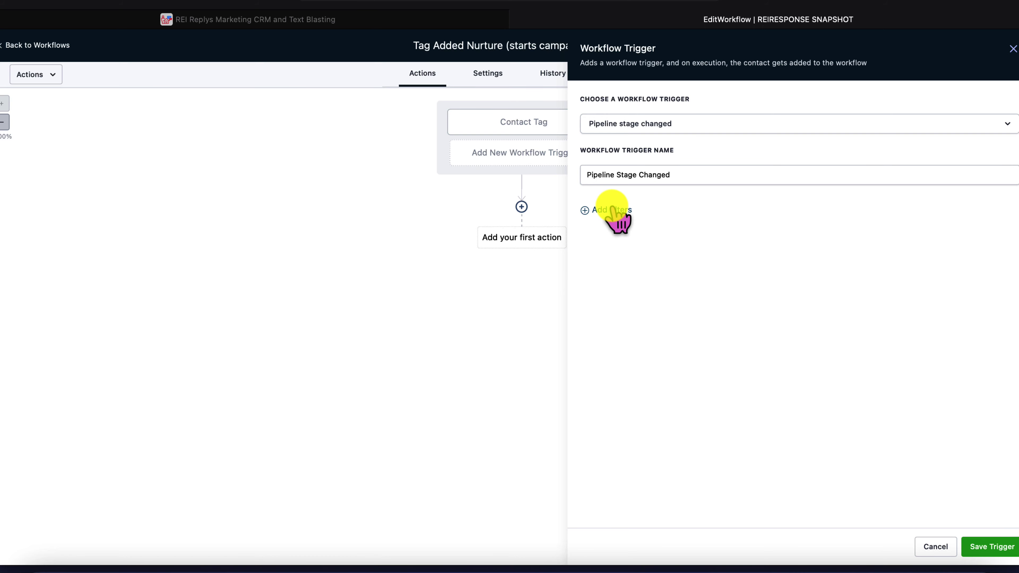
{"action": "left_click", "coordinate": [614, 210]}
{"action": "left_click", "coordinate": [610, 222]}
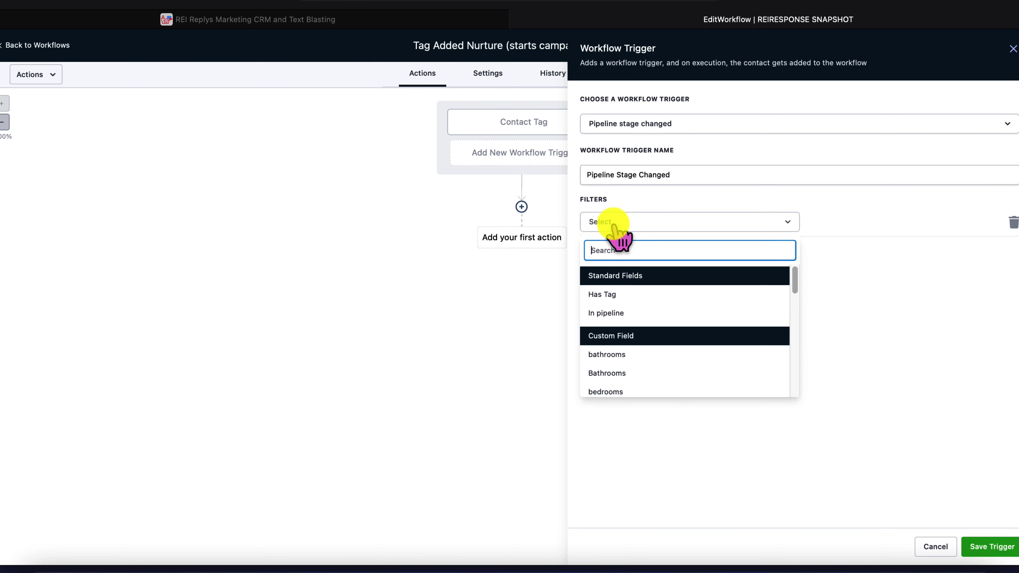
{"action": "left_click", "coordinate": [650, 315]}
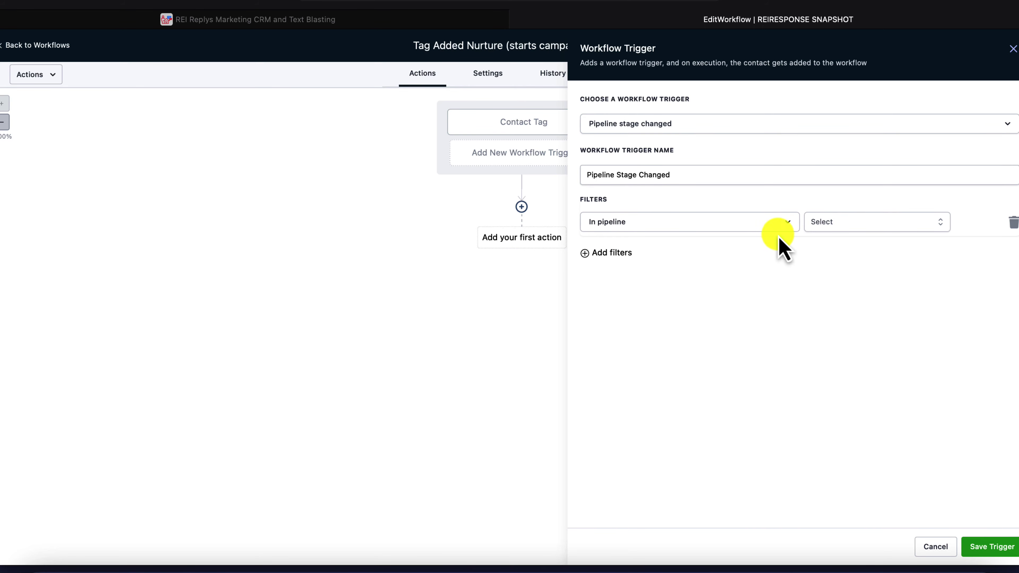
{"action": "left_click", "coordinate": [859, 232]}
{"action": "type", "text": "nurture"}
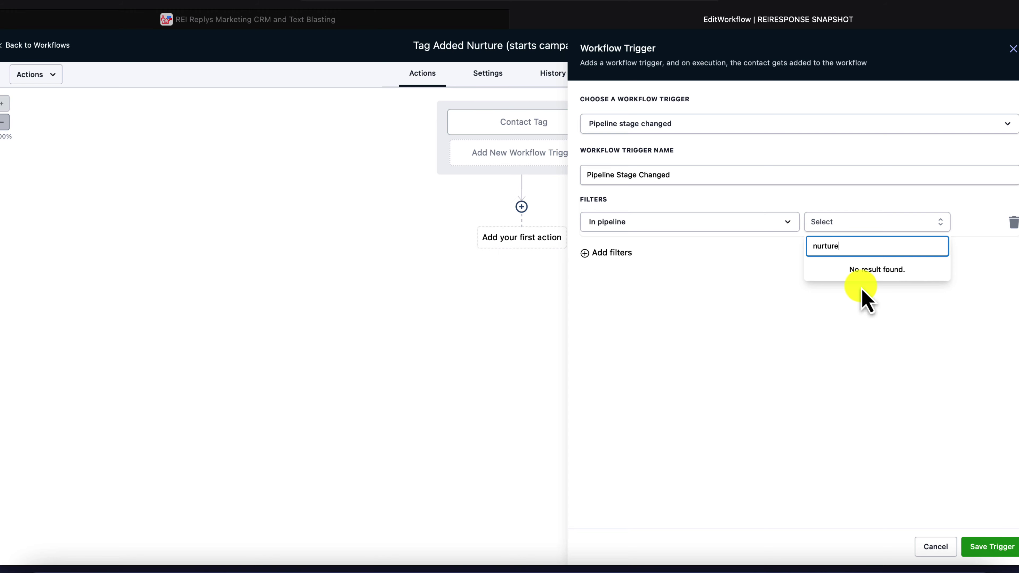
Set the trigger's In pipeline filter to Agent CRM.
{"action": "key", "text": "BackSpace"}
{"action": "key", "text": "BackSpace"}
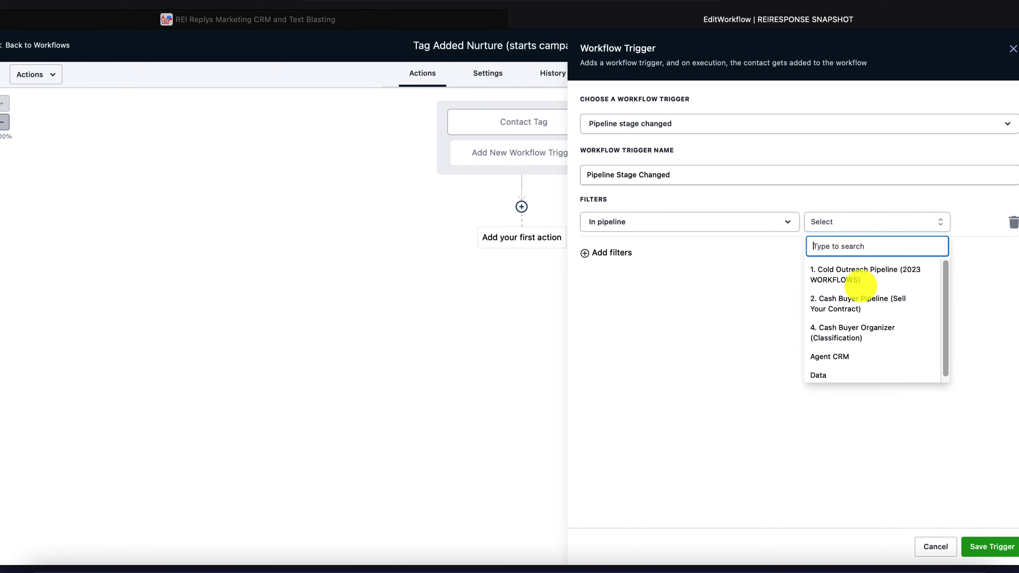
{"action": "left_click", "coordinate": [849, 352]}
Add a Pipeline stage filter set to Nurture (active campaign) and save the Pipeline Stage Changed trigger.
{"action": "left_click", "coordinate": [614, 253]}
{"action": "left_click", "coordinate": [619, 257]}
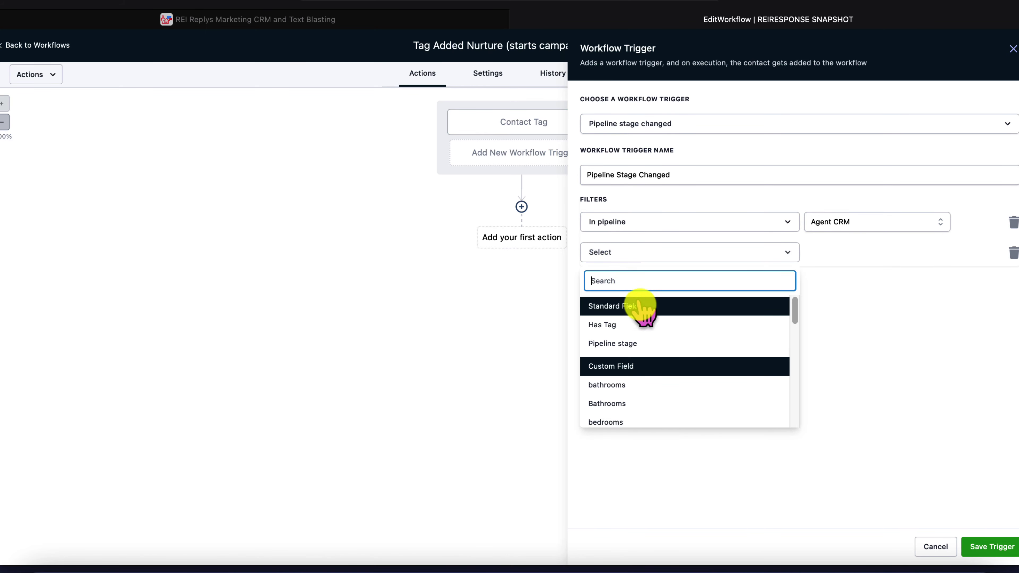
{"action": "left_click", "coordinate": [649, 344]}
{"action": "left_click", "coordinate": [848, 253]}
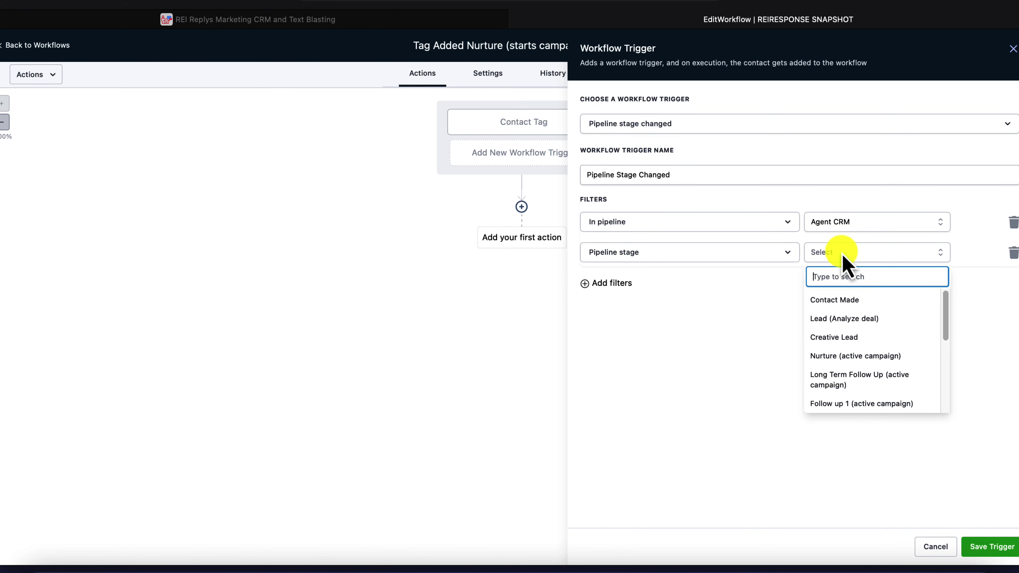
{"action": "scroll", "coordinate": [846, 326], "scroll_direction": "down", "scroll_amount": 1}
{"action": "left_click", "coordinate": [851, 335]}
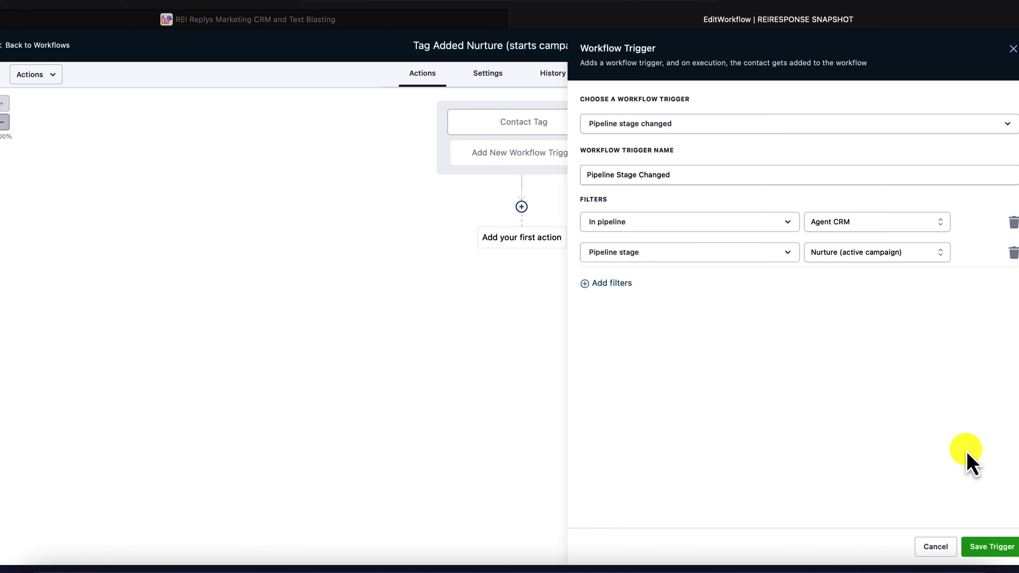
{"action": "left_click", "coordinate": [991, 545]}
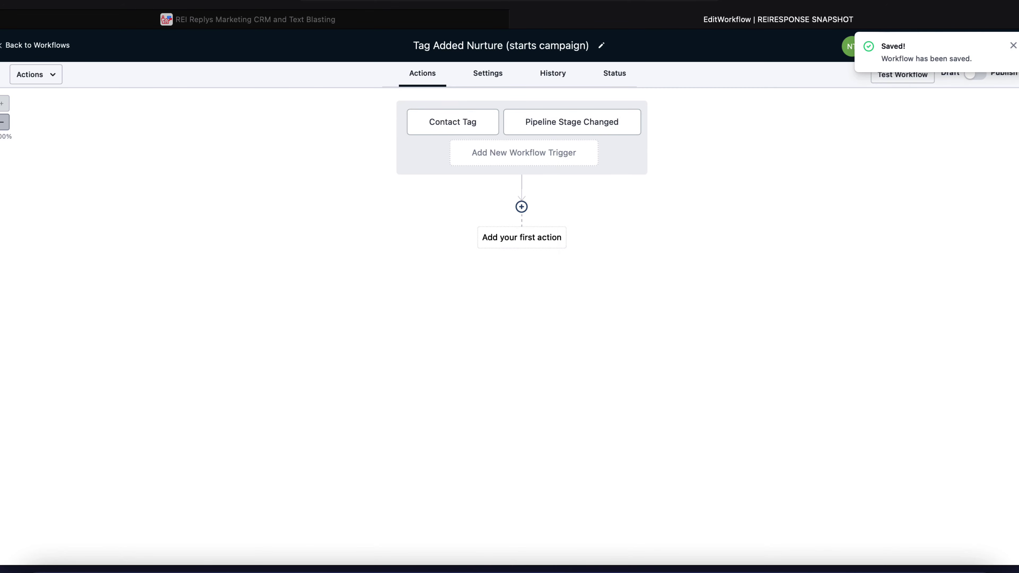
Examine the lead card and stages on the Agent CRM opportunities board, and return to the workflow editor.
{"action": "left_click_drag", "start_coordinate": [714, 1], "coordinate": [837, 46]}
{"action": "scroll", "coordinate": [502, 369], "scroll_direction": "up", "scroll_amount": 1}
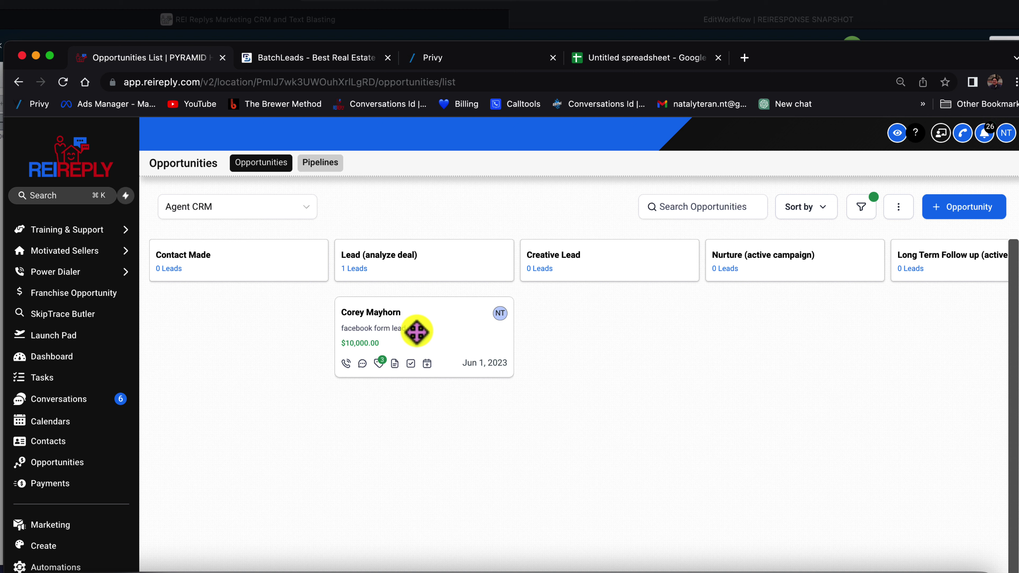
{"action": "left_click_drag", "start_coordinate": [415, 328], "coordinate": [393, 239]}
{"action": "left_click_drag", "start_coordinate": [403, 326], "coordinate": [316, 339]}
{"action": "left_click_drag", "start_coordinate": [239, 332], "coordinate": [428, 313]}
{"action": "left_click", "coordinate": [562, 20]}
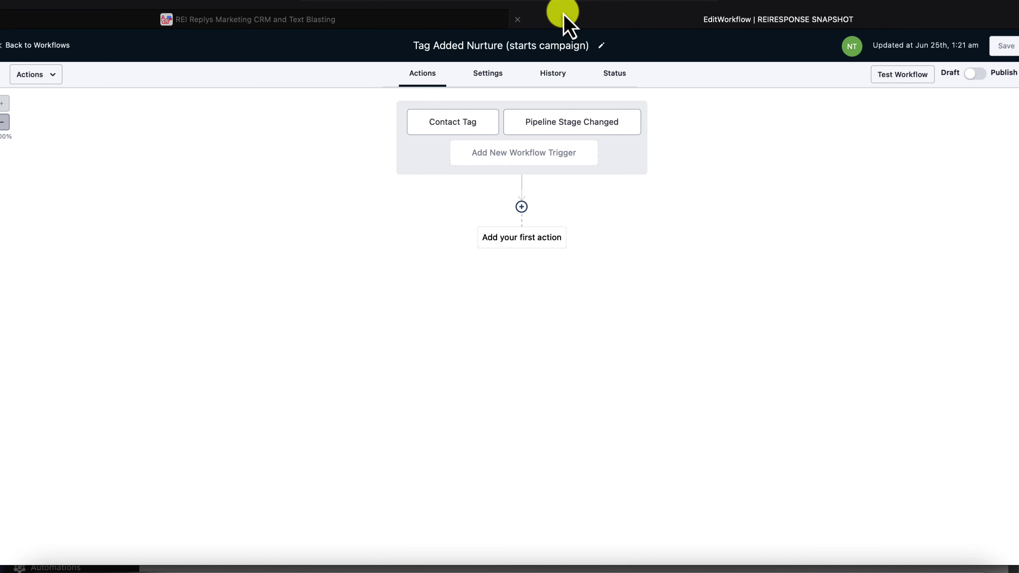
Review the filters of the Contact Tag trigger and the Pipeline Stage Changed trigger.
{"action": "left_click", "coordinate": [465, 124]}
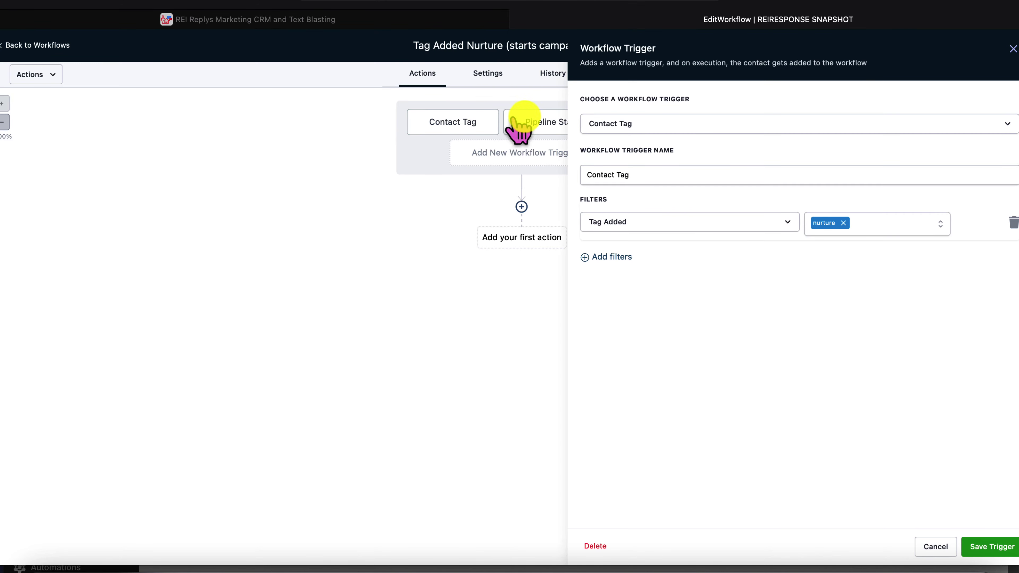
{"action": "left_click", "coordinate": [1011, 49]}
{"action": "left_click", "coordinate": [613, 122]}
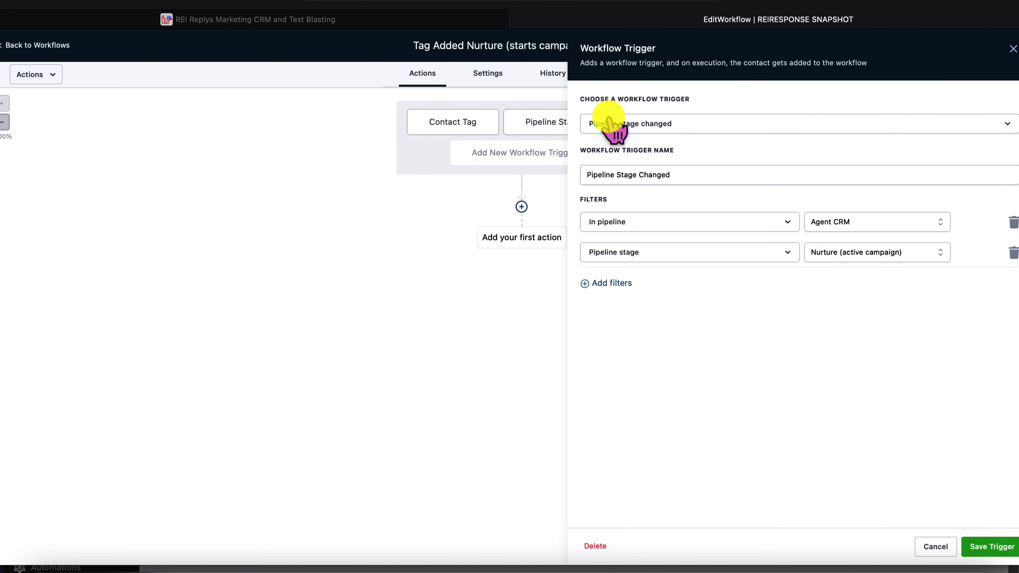
{"action": "left_click", "coordinate": [1011, 49]}
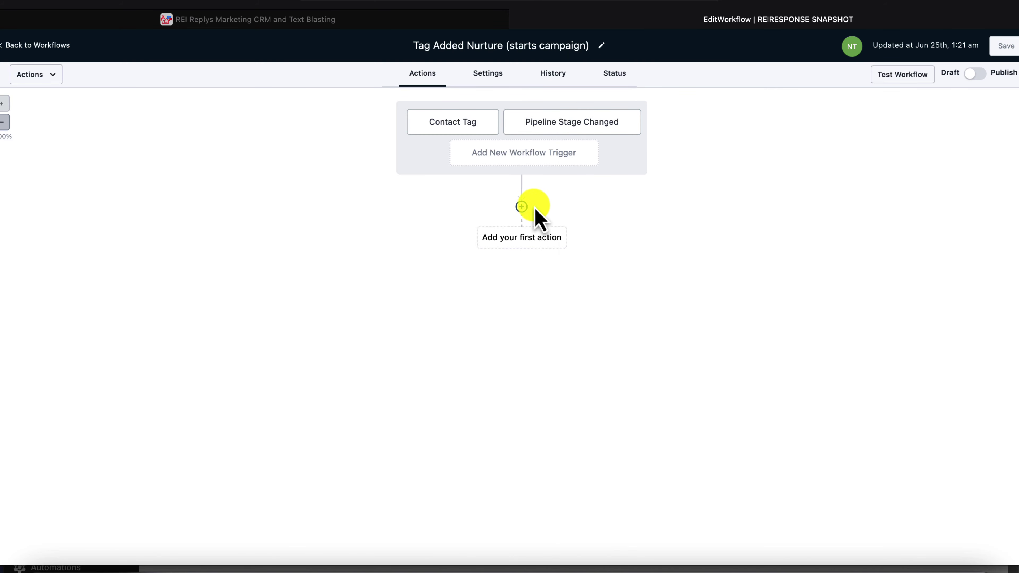
Add an Add Contact Tag action with the nurture tag as the workflow's first action and save it.
{"action": "left_click", "coordinate": [522, 207]}
{"action": "type", "text": "tag"}
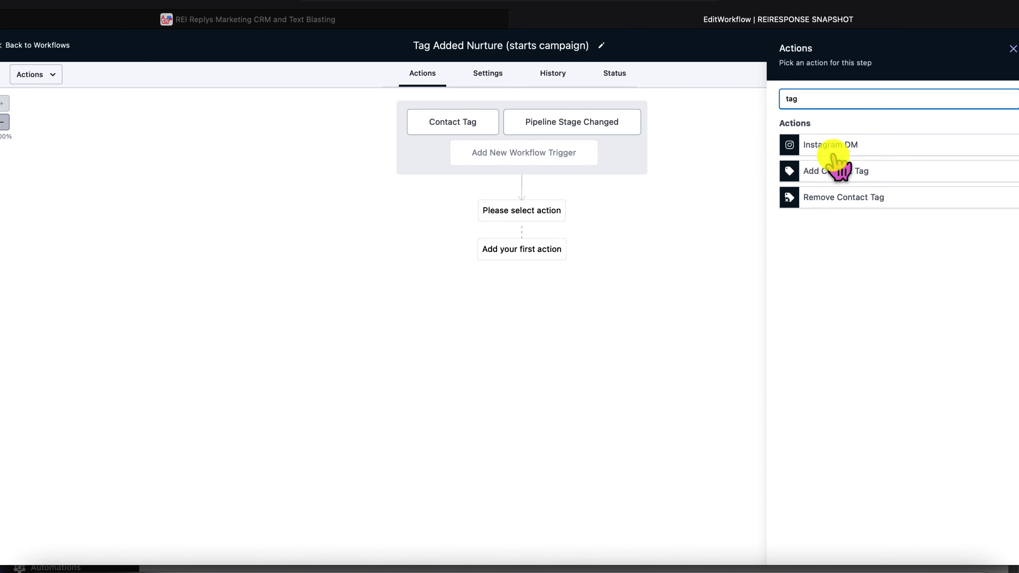
{"action": "left_click", "coordinate": [835, 171]}
{"action": "left_click", "coordinate": [827, 172]}
{"action": "type", "text": "nurture"}
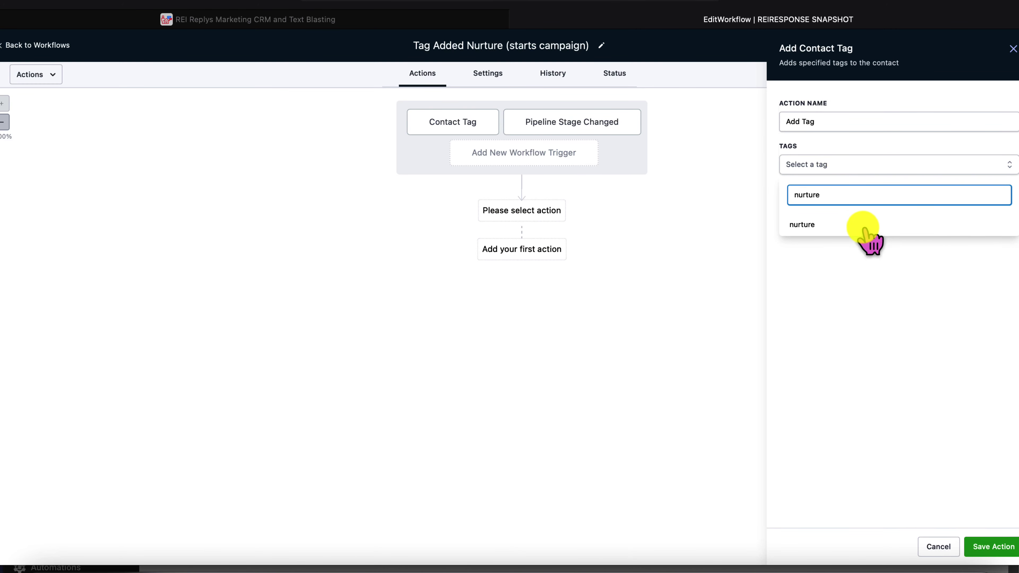
{"action": "left_click", "coordinate": [865, 226]}
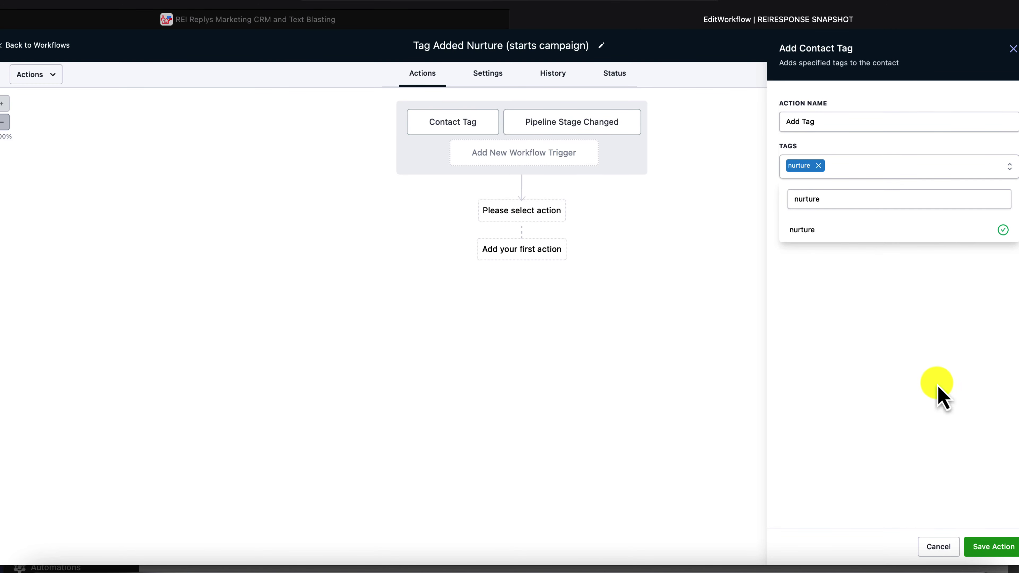
{"action": "left_click", "coordinate": [992, 547]}
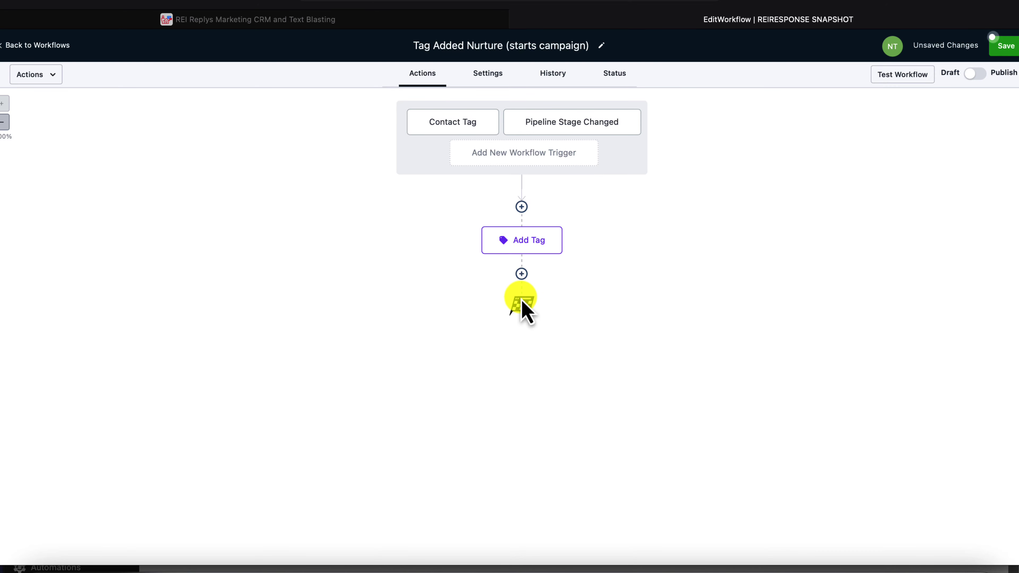
Add a Remove Contact Tag action below Add Tag and select the contact made tag.
{"action": "left_click", "coordinate": [521, 274]}
{"action": "type", "text": "remove"}
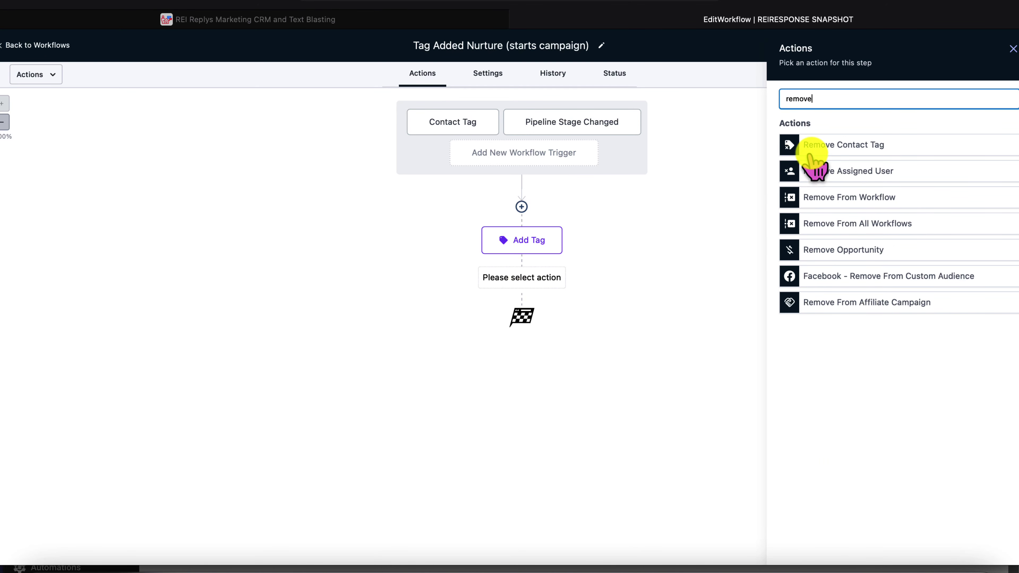
{"action": "left_click", "coordinate": [838, 146]}
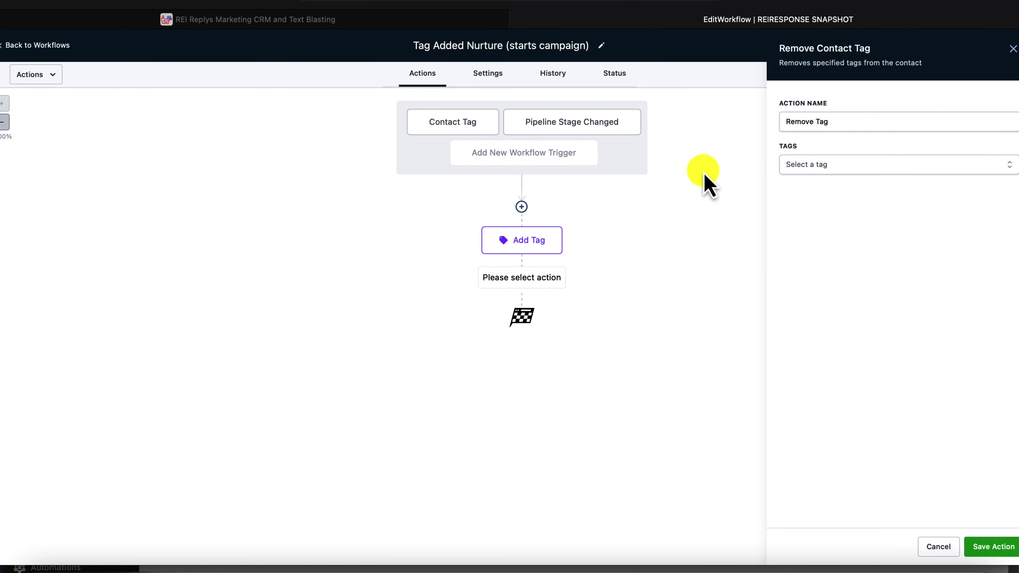
{"action": "left_click", "coordinate": [826, 165]}
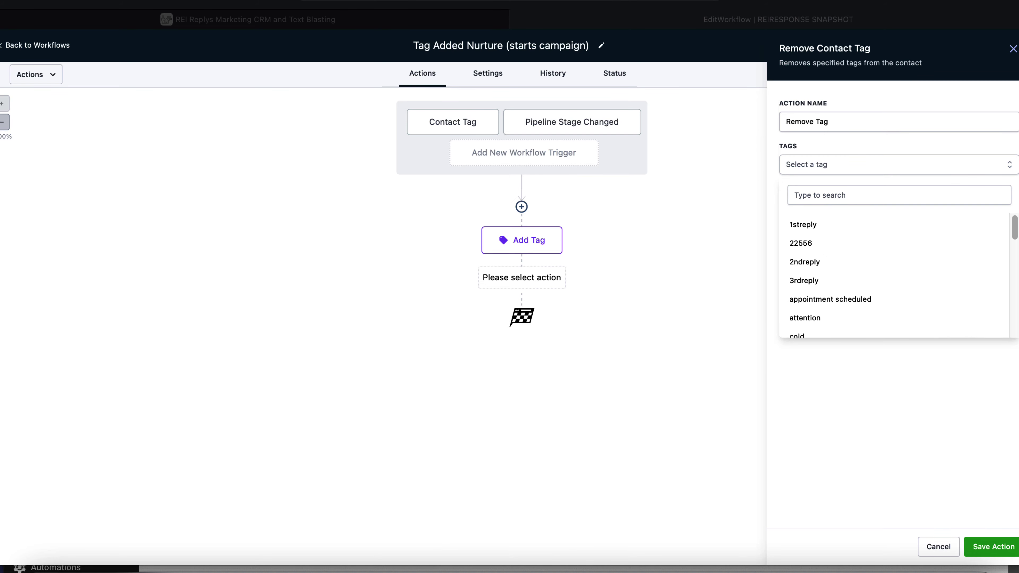
{"action": "scroll", "coordinate": [837, 291], "scroll_direction": "down", "scroll_amount": 4}
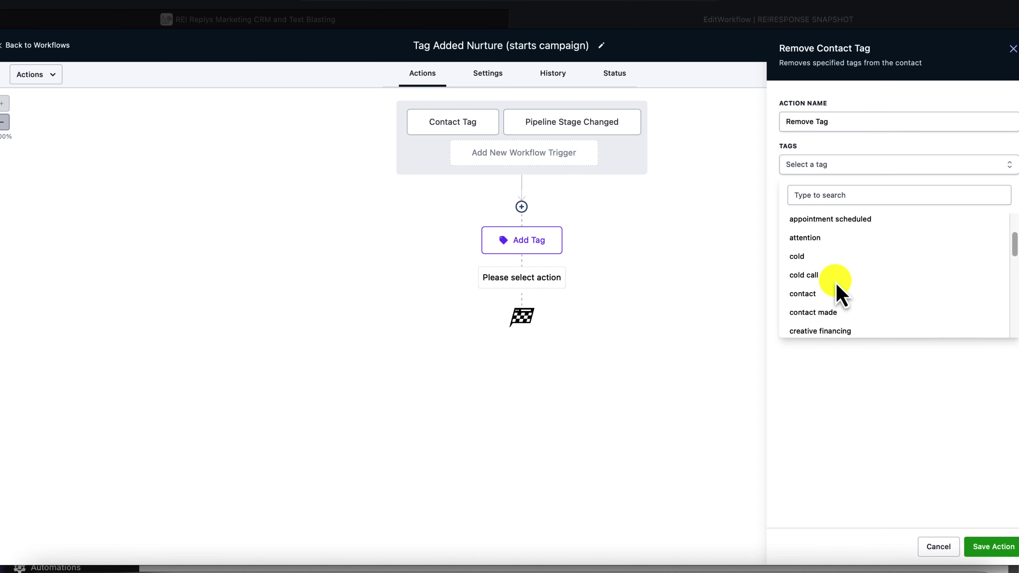
{"action": "scroll", "coordinate": [835, 295], "scroll_direction": "down", "scroll_amount": 1}
{"action": "left_click", "coordinate": [832, 291]}
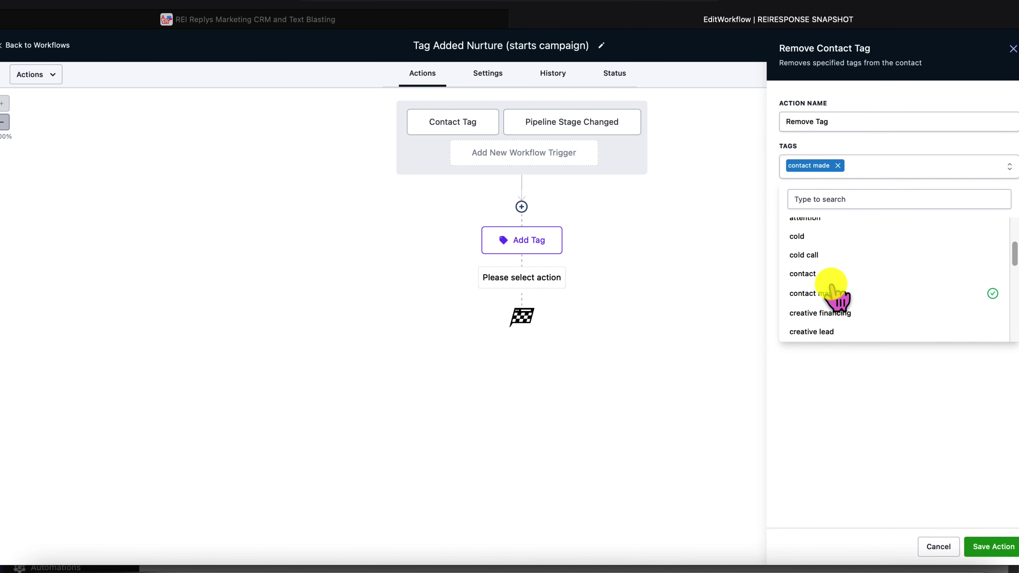
Include the creative lead, followup1, lead and no response tags in the Remove Contact Tag action.
{"action": "scroll", "coordinate": [854, 241], "scroll_direction": "down", "scroll_amount": 4}
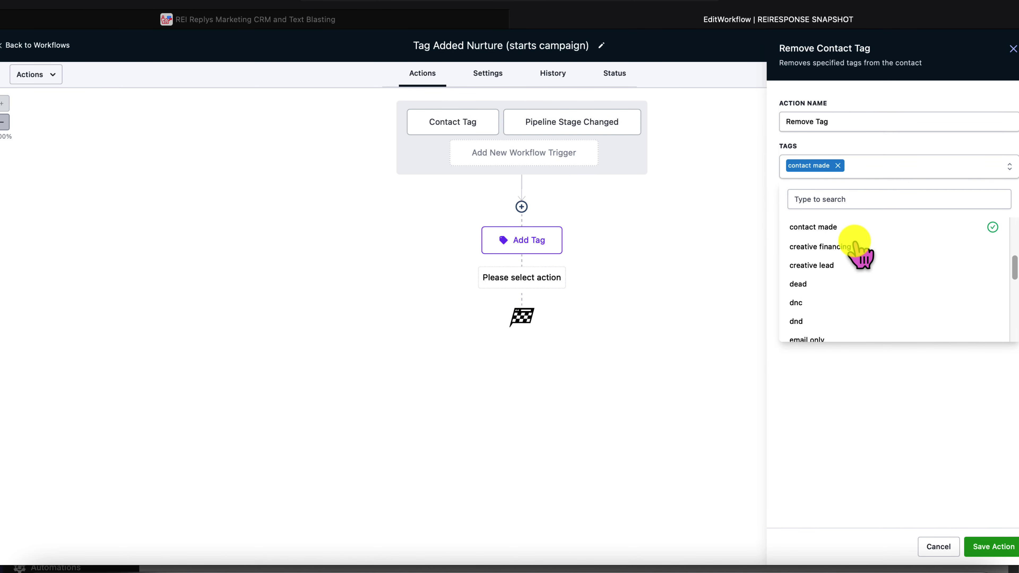
{"action": "left_click", "coordinate": [837, 251]}
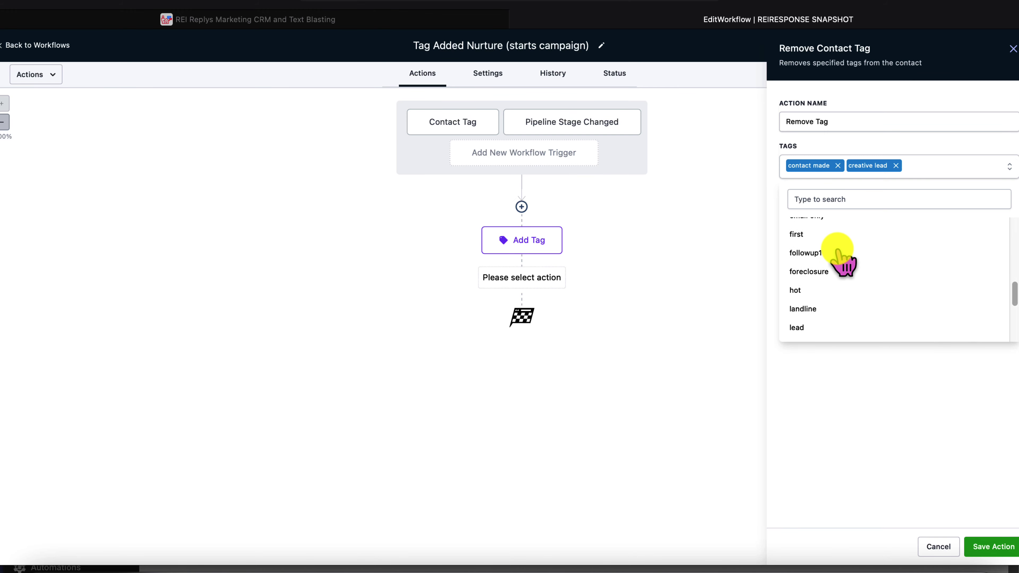
{"action": "left_click", "coordinate": [821, 253]}
{"action": "left_click", "coordinate": [815, 252]}
{"action": "scroll", "coordinate": [820, 260], "scroll_direction": "down", "scroll_amount": 5}
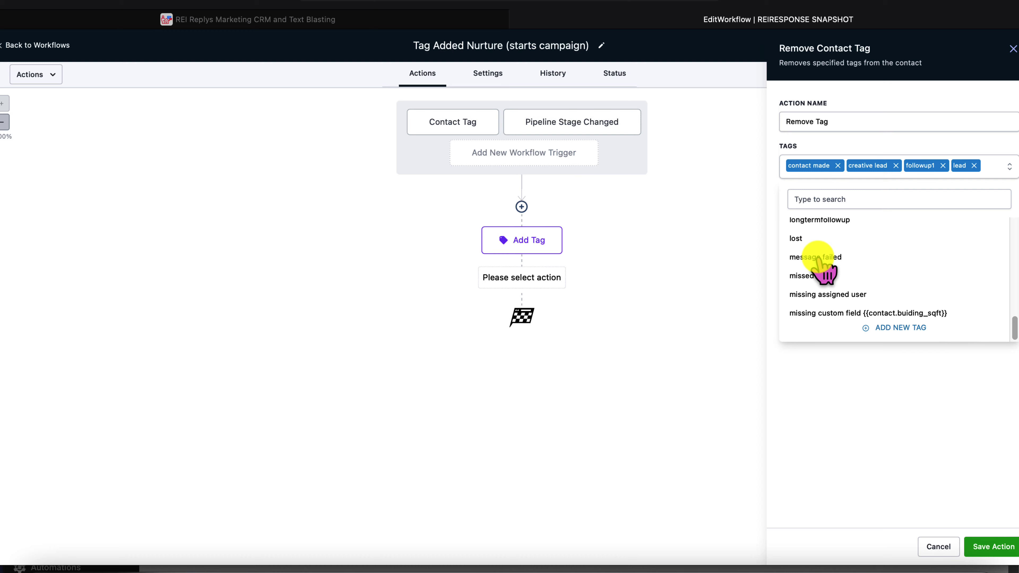
{"action": "scroll", "coordinate": [821, 261], "scroll_direction": "down", "scroll_amount": 3}
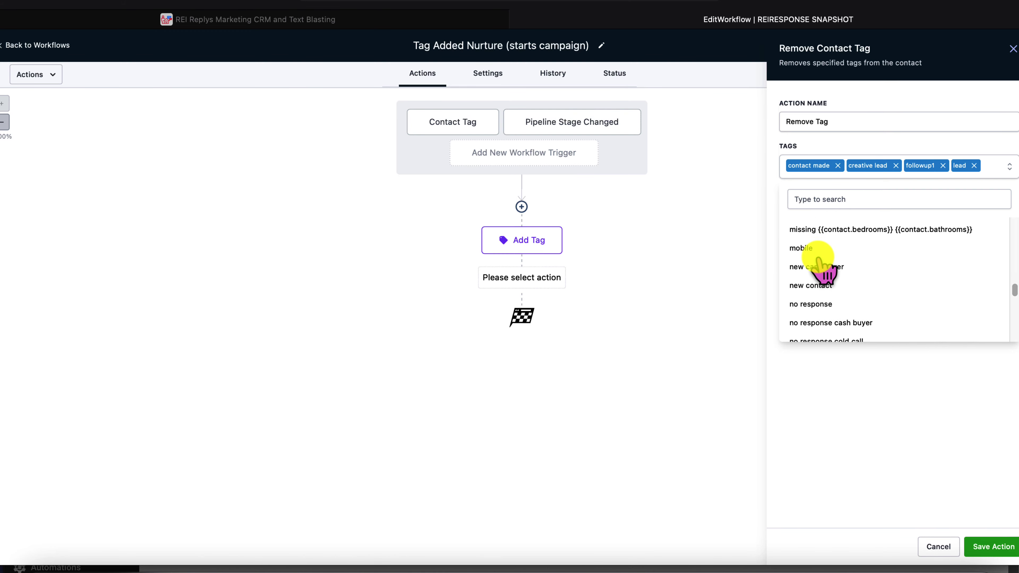
{"action": "left_click", "coordinate": [854, 273]}
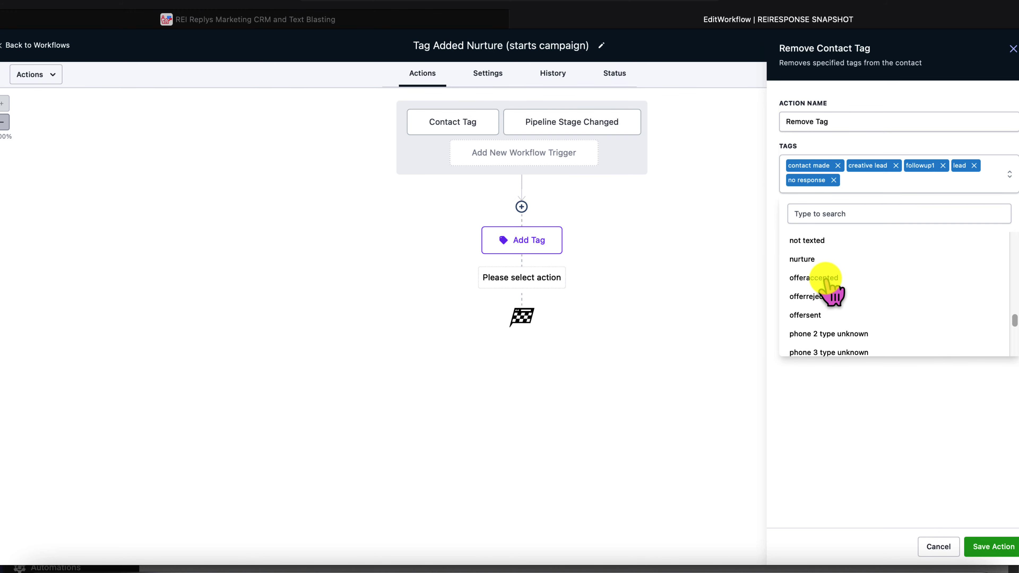
Include the offeraccepted, offerrejected, offersent and powerdialer tags in the Remove Contact Tag action.
{"action": "left_click", "coordinate": [824, 278]}
{"action": "left_click", "coordinate": [818, 299]}
{"action": "left_click", "coordinate": [822, 317]}
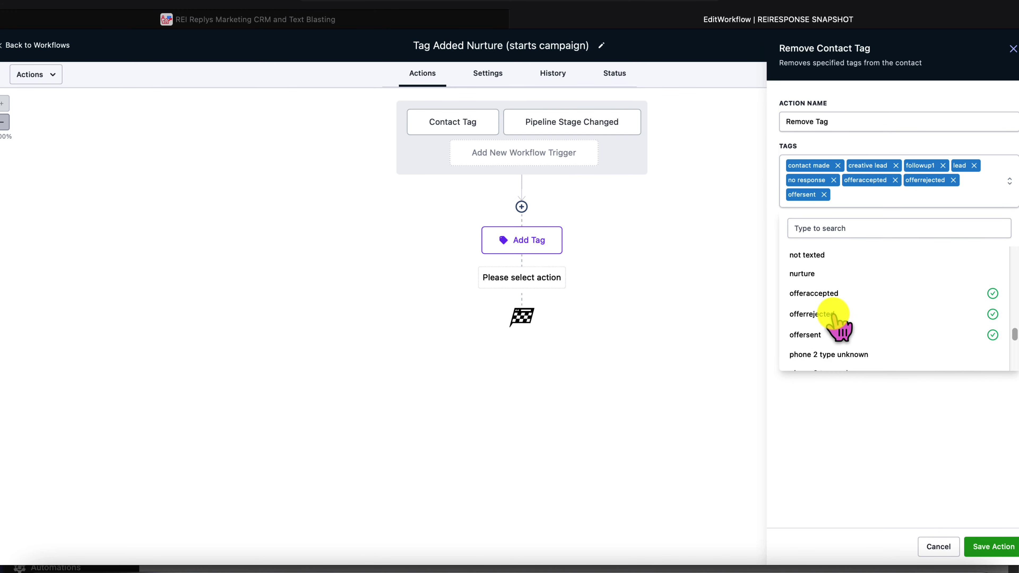
{"action": "scroll", "coordinate": [834, 315], "scroll_direction": "down", "scroll_amount": 3}
{"action": "left_click", "coordinate": [834, 341]}
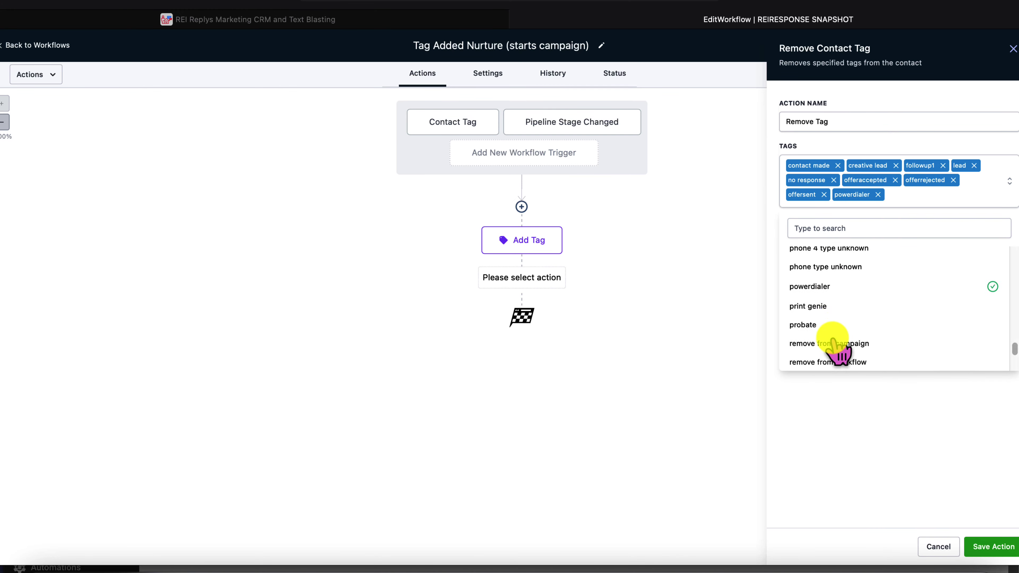
Include the sold and under-contract tags in the Remove Contact Tag action.
{"action": "scroll", "coordinate": [836, 350], "scroll_direction": "down", "scroll_amount": 1}
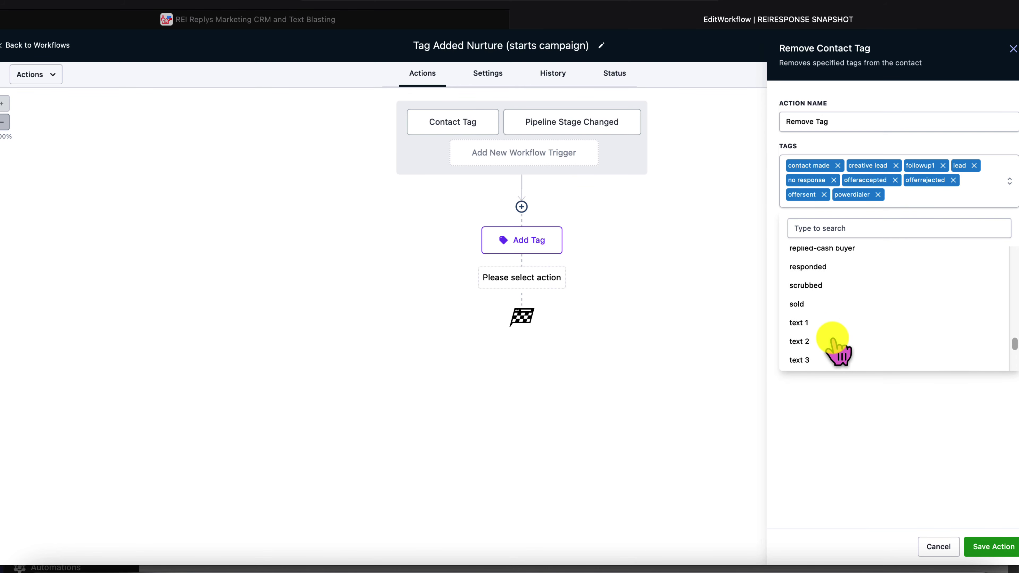
{"action": "left_click", "coordinate": [814, 304]}
{"action": "scroll", "coordinate": [823, 303], "scroll_direction": "down", "scroll_amount": 2}
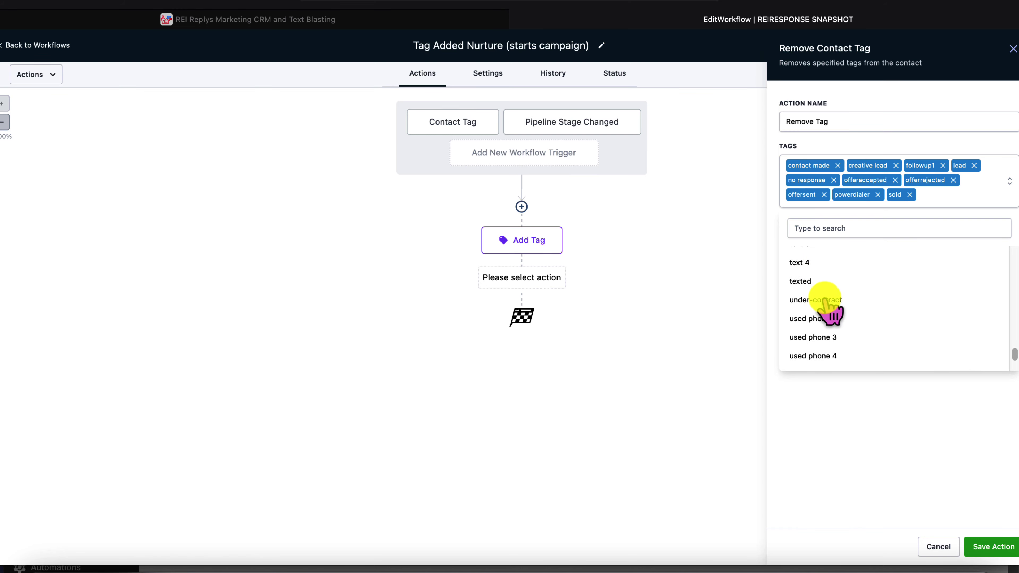
{"action": "left_click", "coordinate": [823, 299]}
{"action": "scroll", "coordinate": [824, 299], "scroll_direction": "down", "scroll_amount": 3}
{"action": "scroll", "coordinate": [828, 299], "scroll_direction": "down", "scroll_amount": 1}
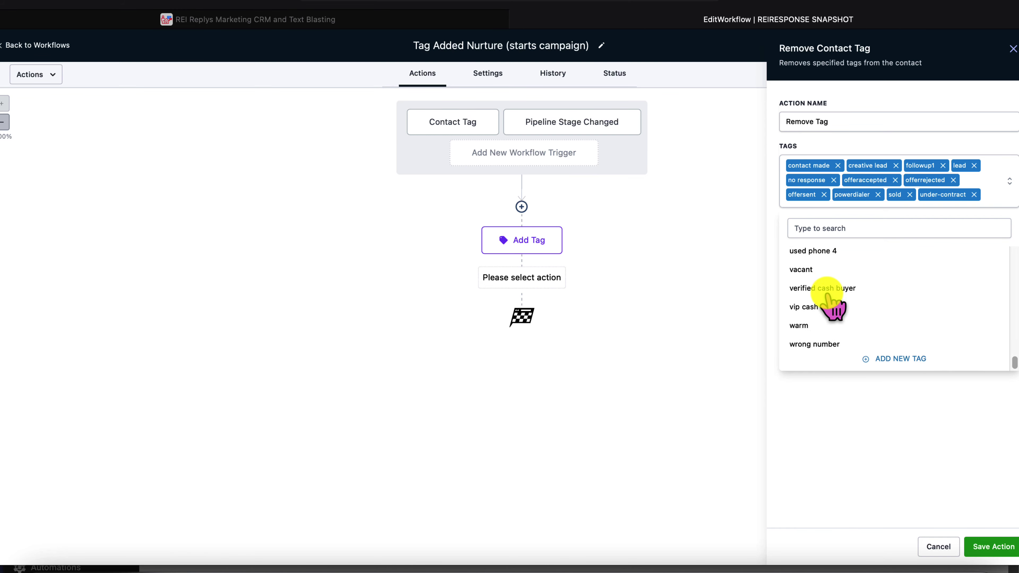
{"action": "scroll", "coordinate": [829, 299], "scroll_direction": "up", "scroll_amount": 2}
{"action": "scroll", "coordinate": [829, 299], "scroll_direction": "up", "scroll_amount": 2}
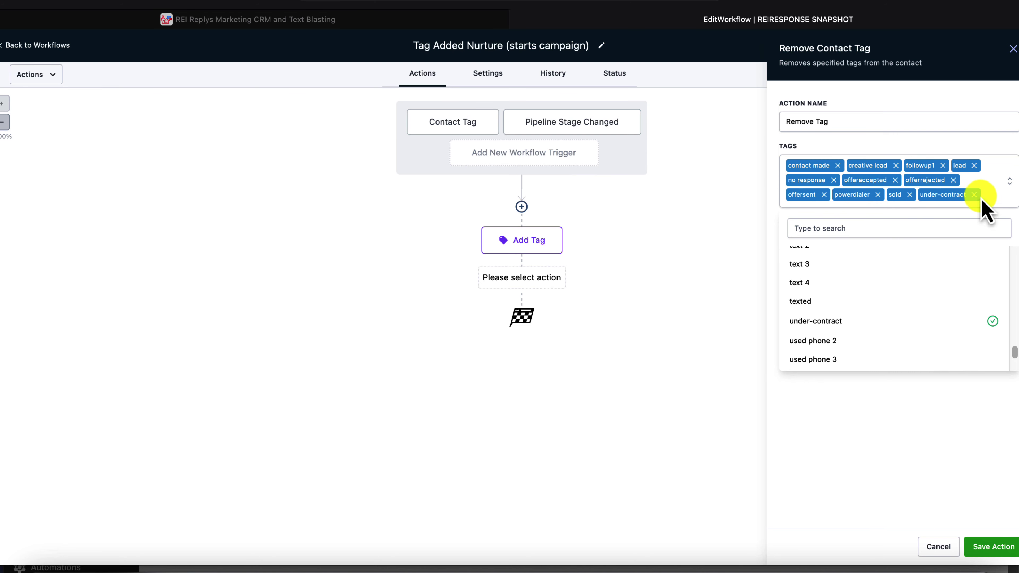
Include the longtermfollowup tag in the Remove Contact Tag action, and save both the action and the workflow.
{"action": "left_click", "coordinate": [934, 228]}
{"action": "type", "text": "long"}
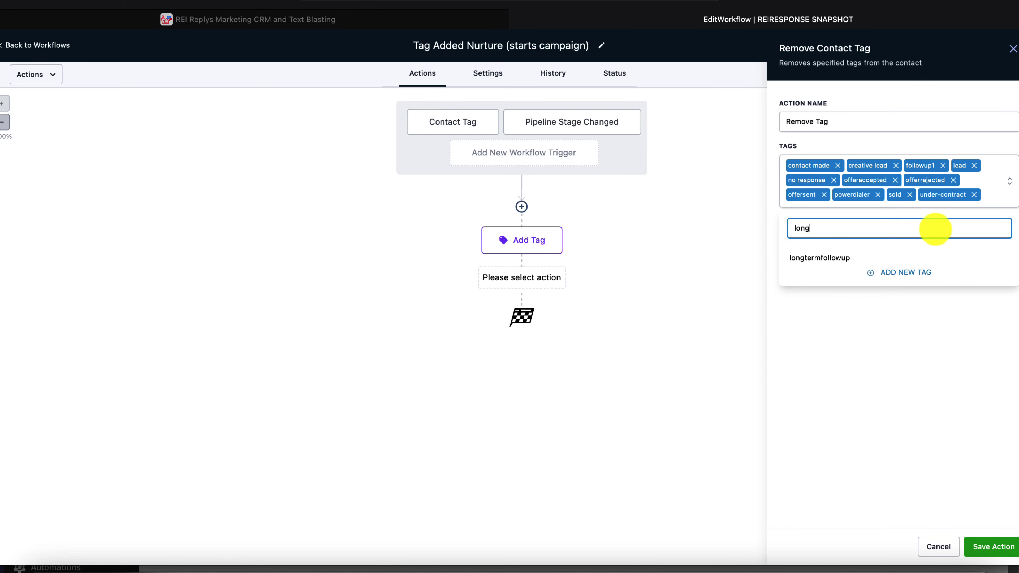
{"action": "left_click", "coordinate": [917, 259]}
{"action": "left_click", "coordinate": [999, 546]}
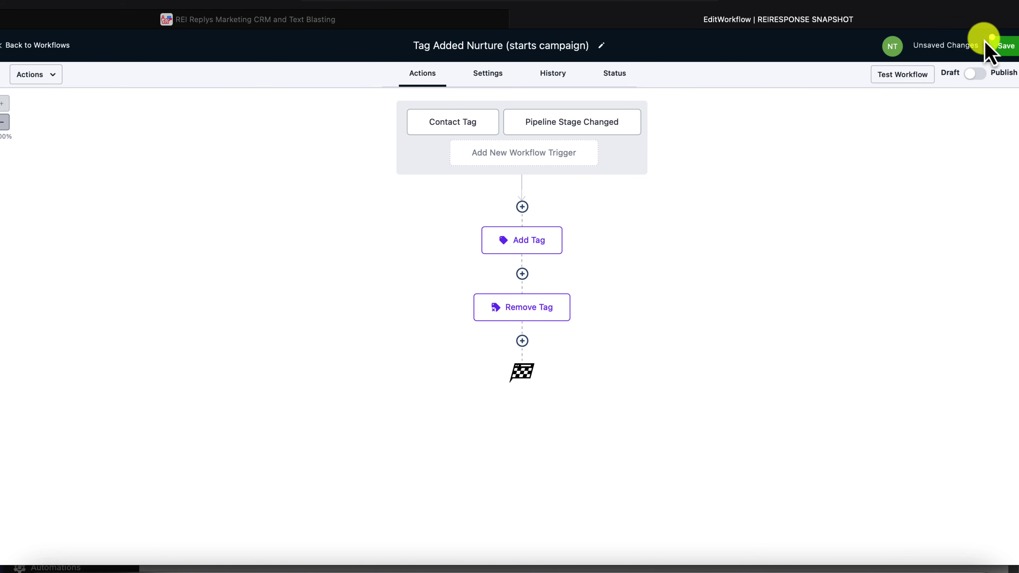
{"action": "left_click", "coordinate": [1005, 46]}
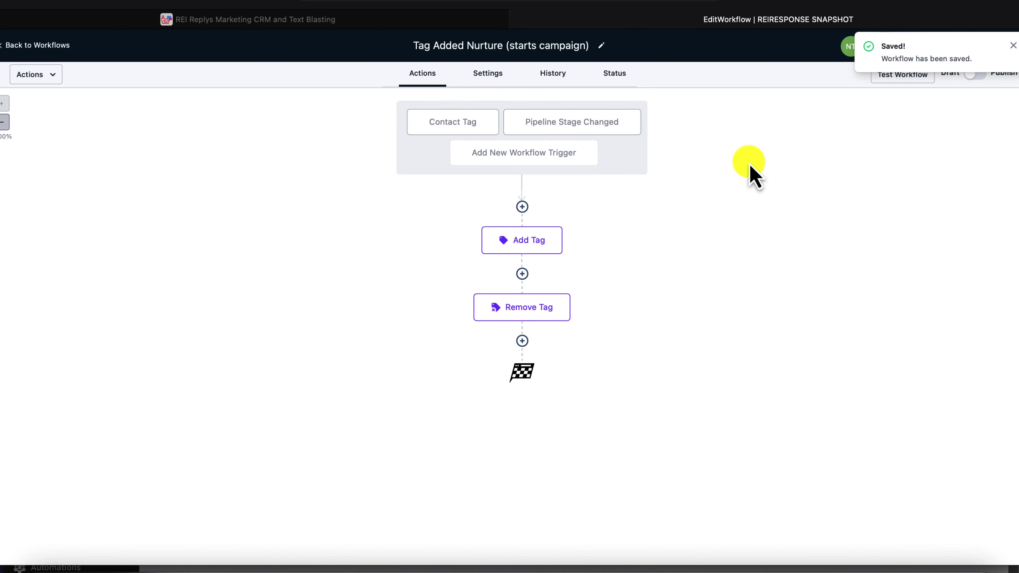
{"action": "left_click", "coordinate": [1012, 46]}
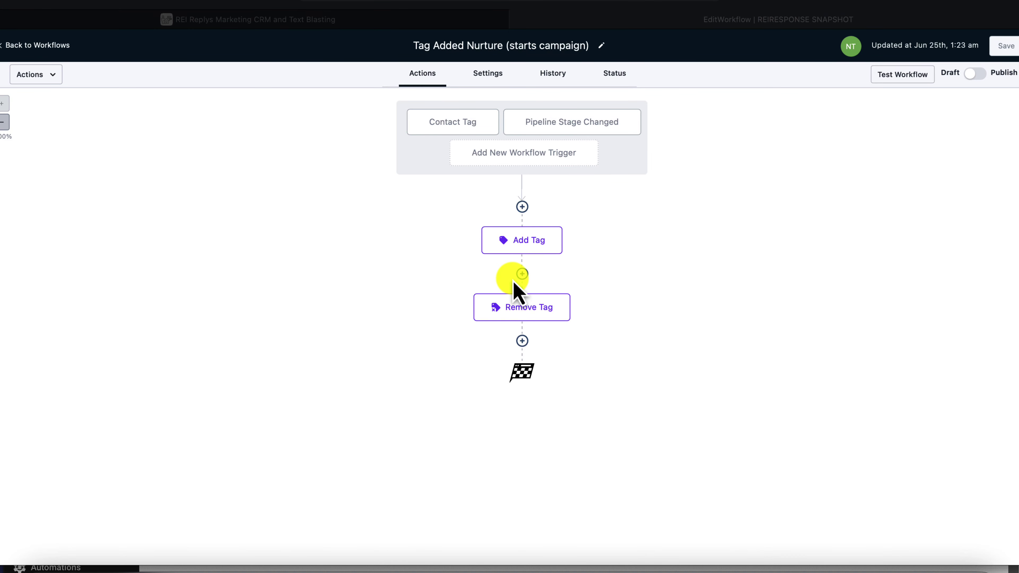
Add a Remove From All Workflows action after the Remove Tag step, excluding the current workflow, and save the action.
{"action": "left_click", "coordinate": [522, 341]}
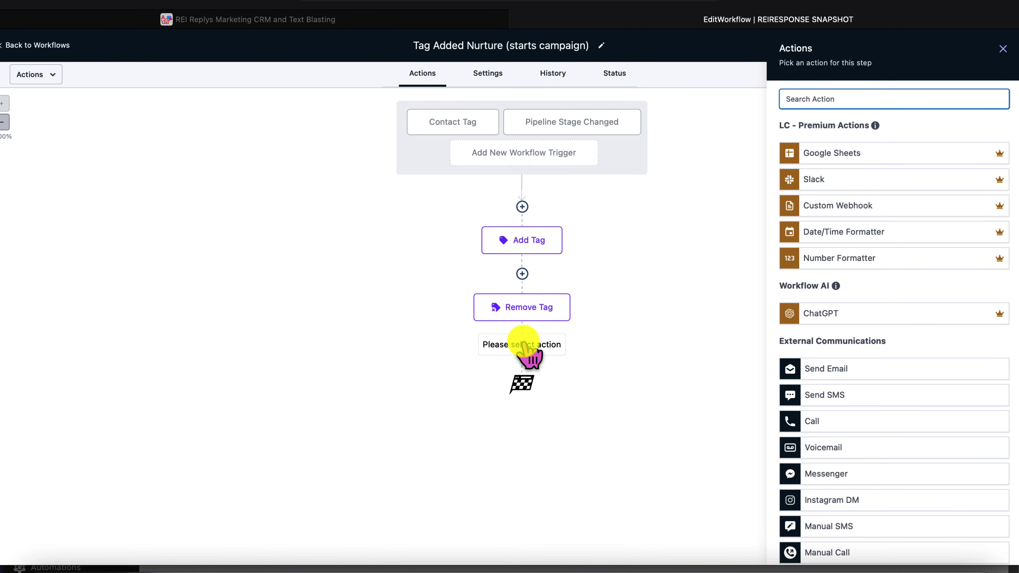
{"action": "type", "text": "remove"}
{"action": "left_click", "coordinate": [865, 224]}
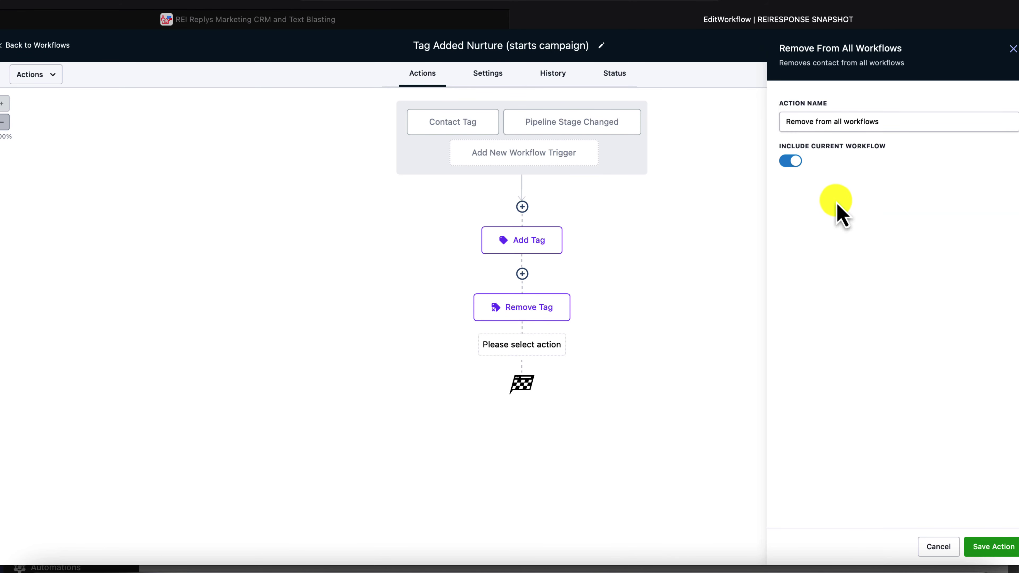
{"action": "left_click", "coordinate": [790, 160]}
{"action": "left_click", "coordinate": [986, 547]}
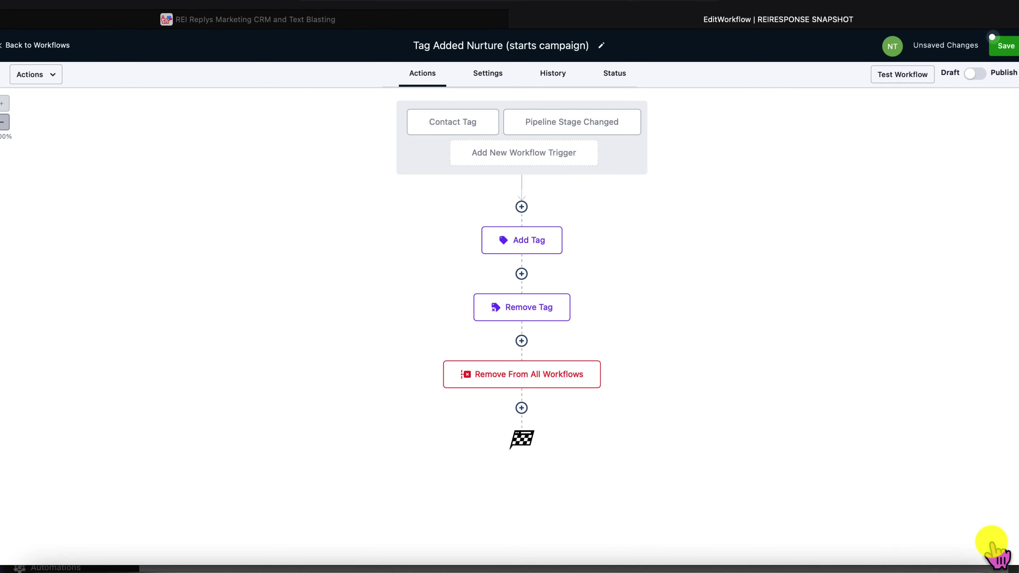
{"action": "left_click", "coordinate": [521, 374]}
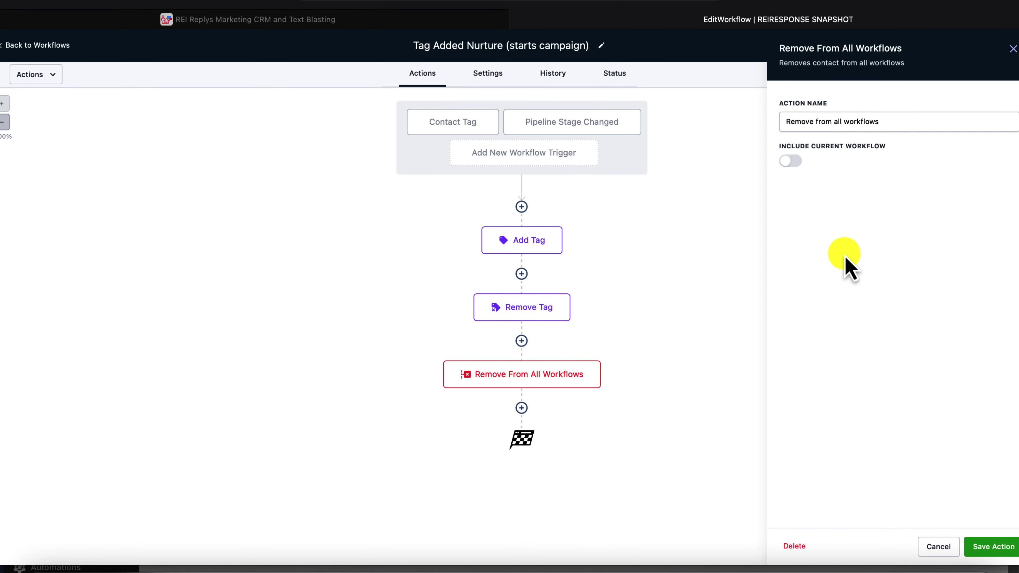
{"action": "left_click", "coordinate": [1012, 48]}
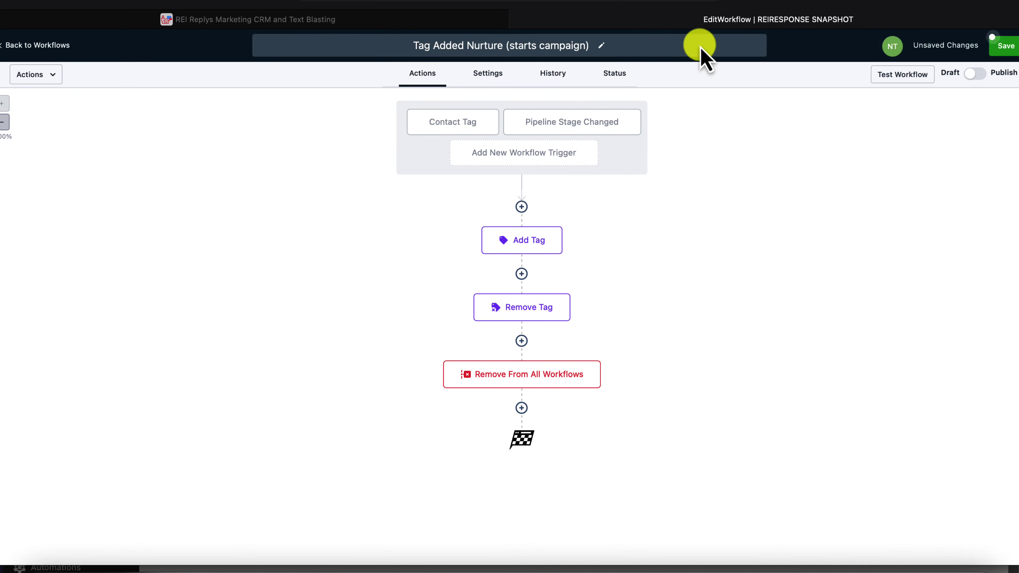
Add a note action saying the lead is active in the "Nurture Campaign" and gets a follow up message every 15 days until ready to sell.
{"action": "left_click", "coordinate": [521, 408]}
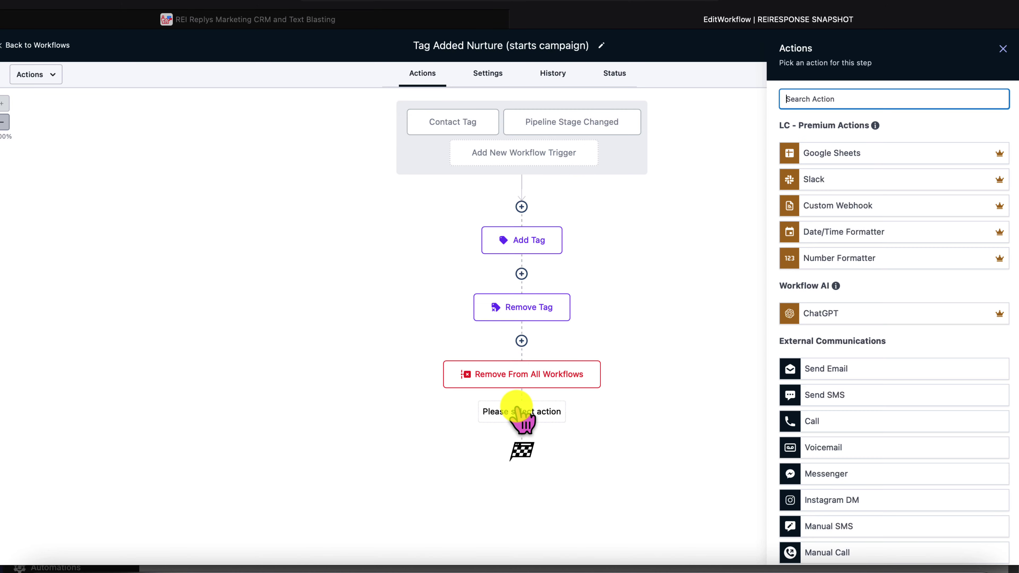
{"action": "type", "text": "note"}
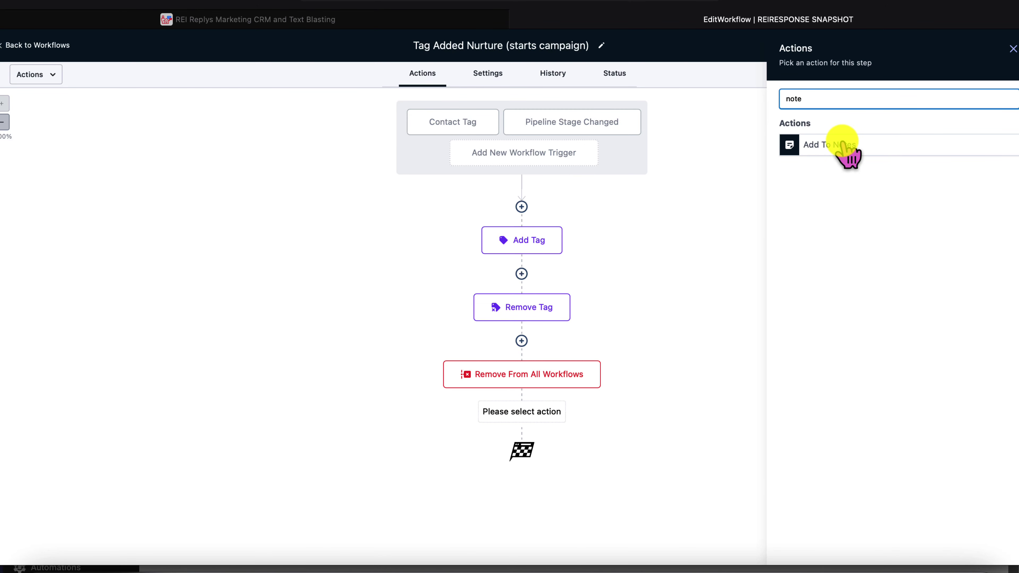
{"action": "left_click", "coordinate": [843, 146]}
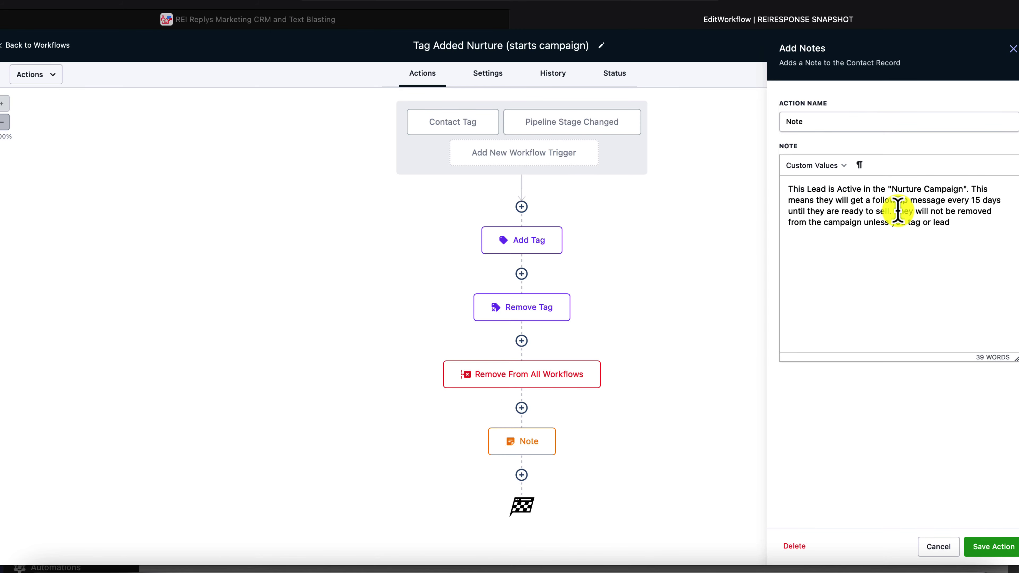
Delete the note's unfinished last sentence about not being removed from the campaign, and save the note action.
{"action": "left_click_drag", "start_coordinate": [896, 212], "coordinate": [966, 223]}
{"action": "key", "text": "BackSpace"}
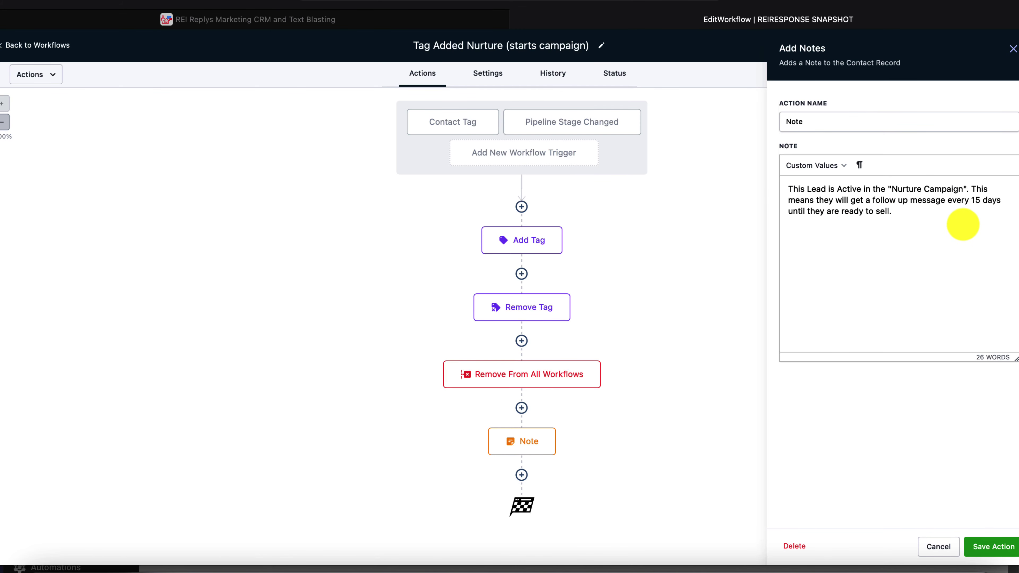
{"action": "left_click", "coordinate": [941, 208]}
{"action": "left_click", "coordinate": [1000, 548]}
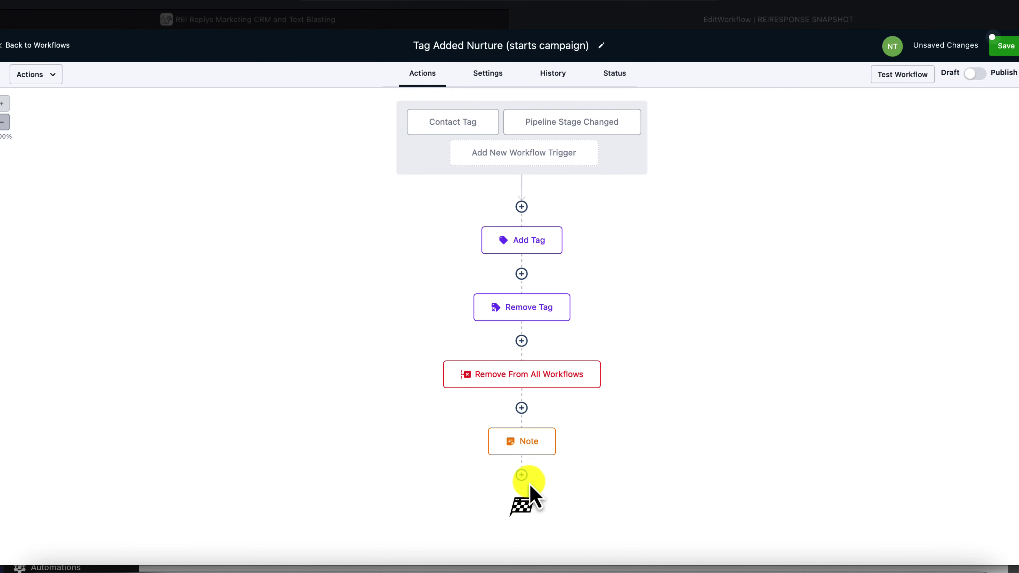
Add a Wait action with a time delay after the Note step, and save it.
{"action": "left_click", "coordinate": [522, 475]}
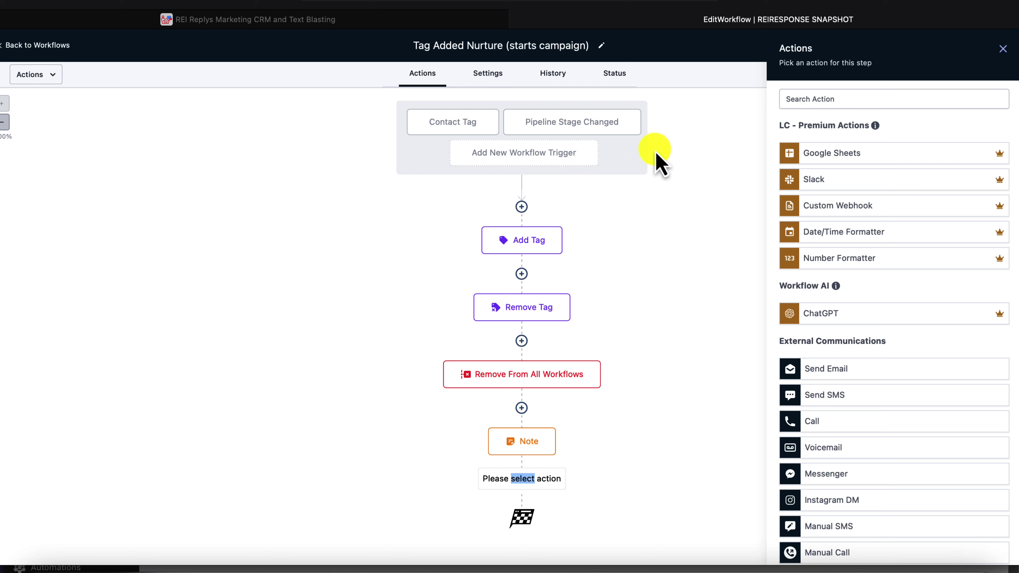
{"action": "left_click", "coordinate": [822, 101]}
{"action": "type", "text": "wait"}
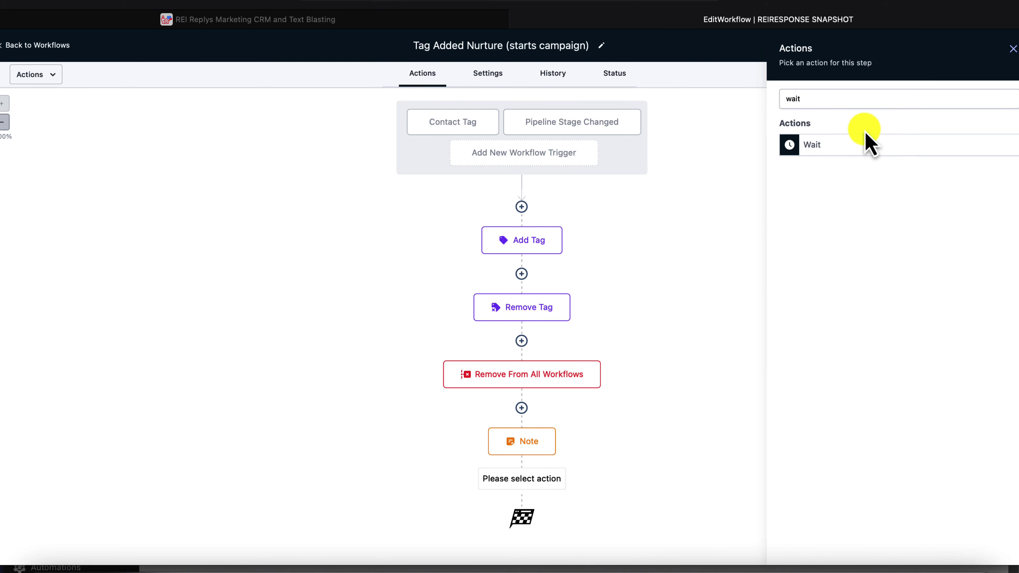
{"action": "left_click", "coordinate": [859, 145]}
{"action": "left_click", "coordinate": [621, 212]}
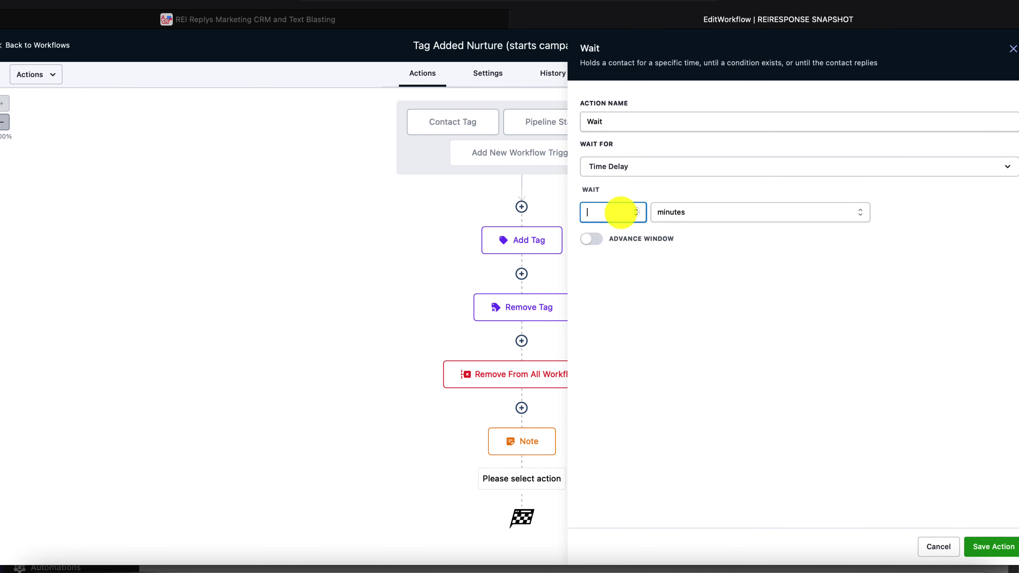
{"action": "type", "text": "5"}
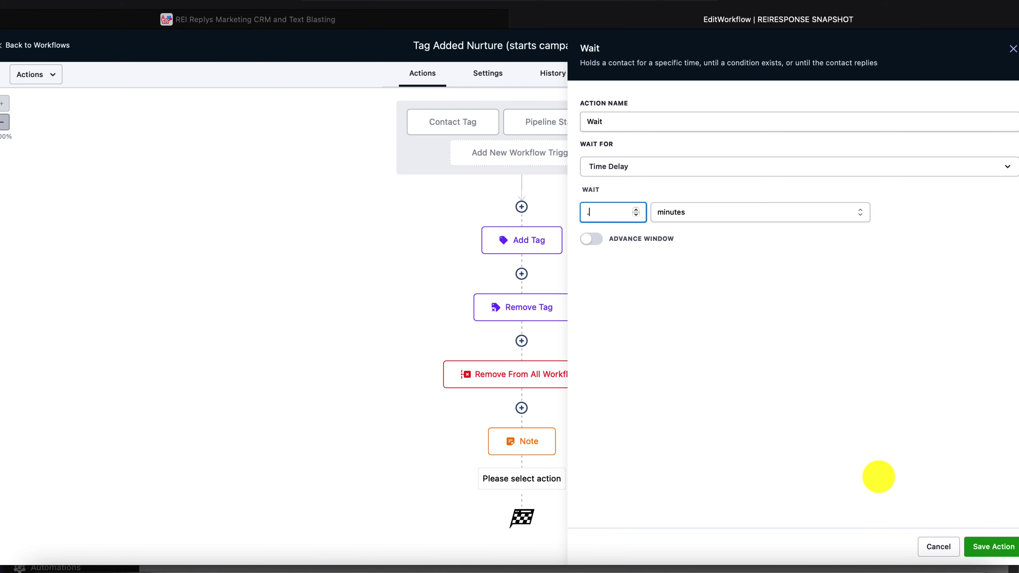
{"action": "left_click", "coordinate": [991, 547]}
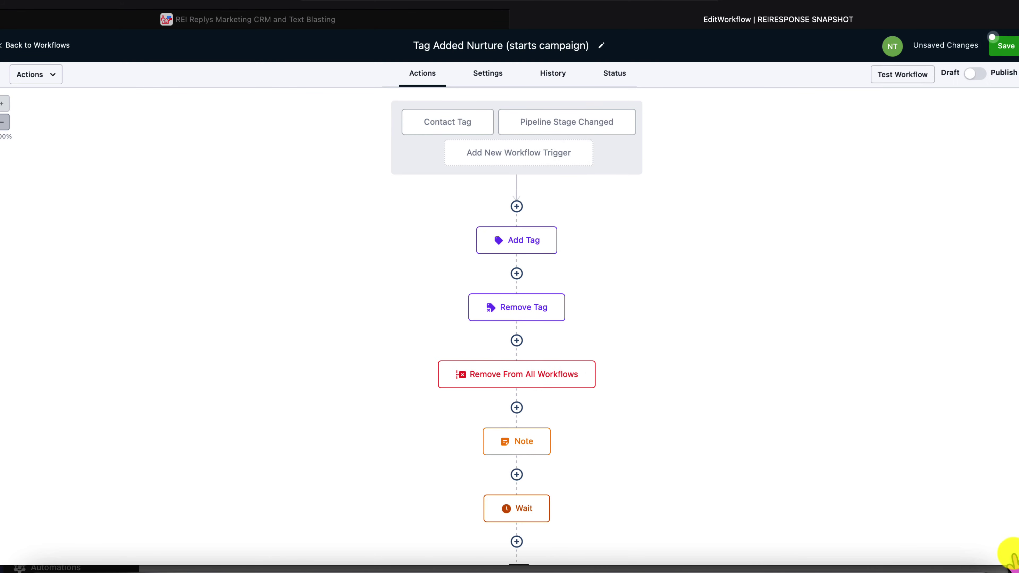
Add an SMS action reading "Hey there, have you stumbled upon any haunted houses or abandoned mansions lately? Looking to go all in." and save it.
{"action": "left_click", "coordinate": [516, 542]}
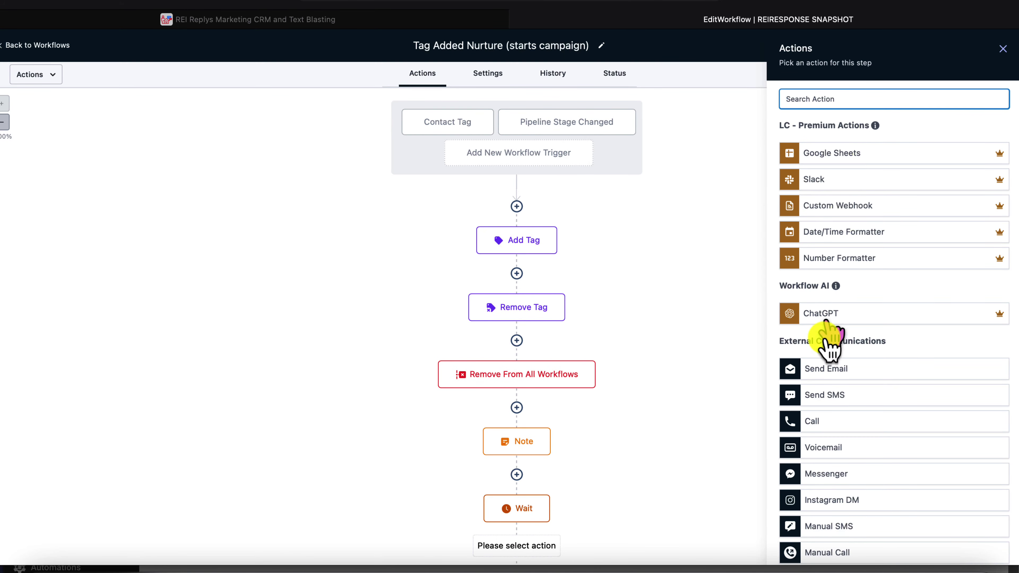
{"action": "left_click", "coordinate": [832, 396]}
{"action": "scroll", "coordinate": [675, 403], "scroll_direction": "down", "scroll_amount": 2}
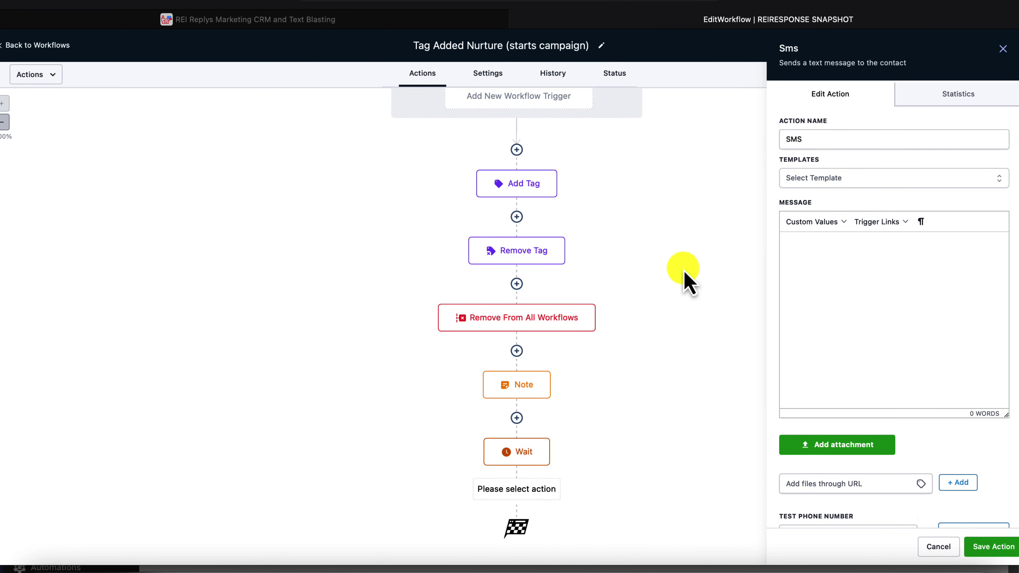
{"action": "key", "text": "super+Tab"}
{"action": "left_click", "coordinate": [811, 268]}
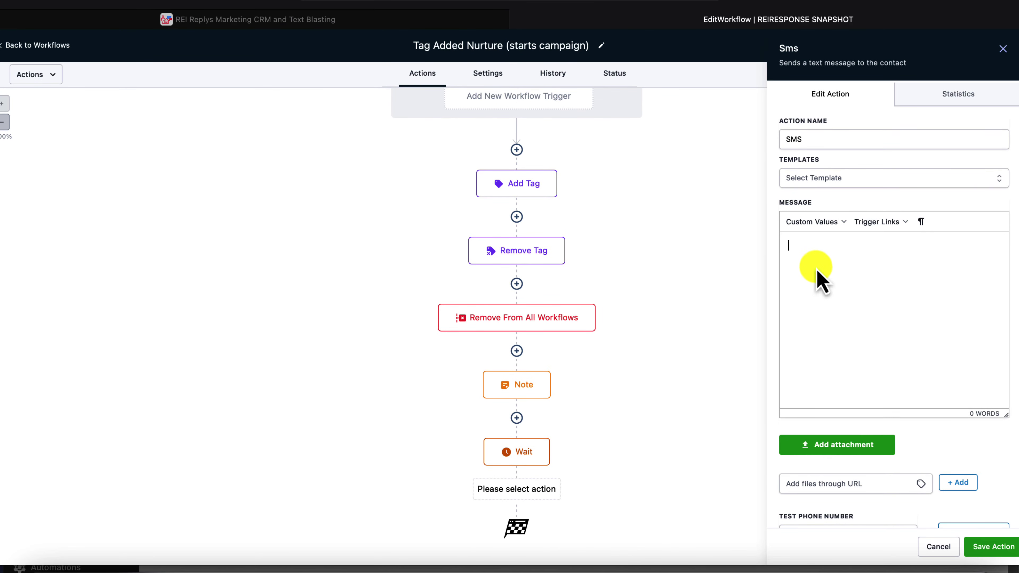
{"action": "type", "text": "Hey there, have you stumbled upon any haunted houses or abandoned mansions lately? Looking for to go all in."}
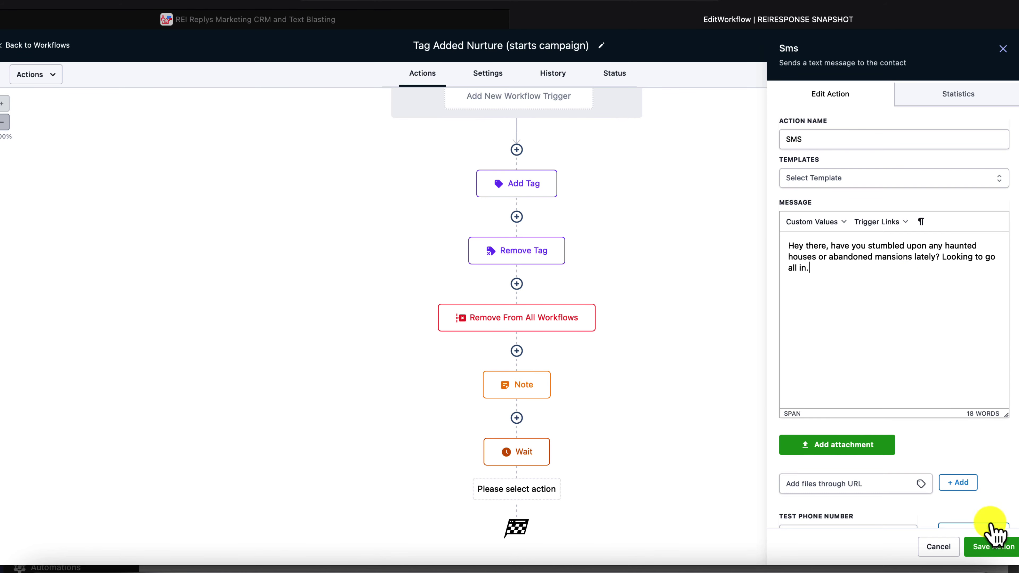
{"action": "left_click", "coordinate": [990, 544]}
Set the Wait action's time delay value to 10, rename it "Wait 10 days" and save it.
{"action": "scroll", "coordinate": [610, 488], "scroll_direction": "down", "scroll_amount": 2}
{"action": "left_click_drag", "start_coordinate": [518, 466], "coordinate": [525, 403]}
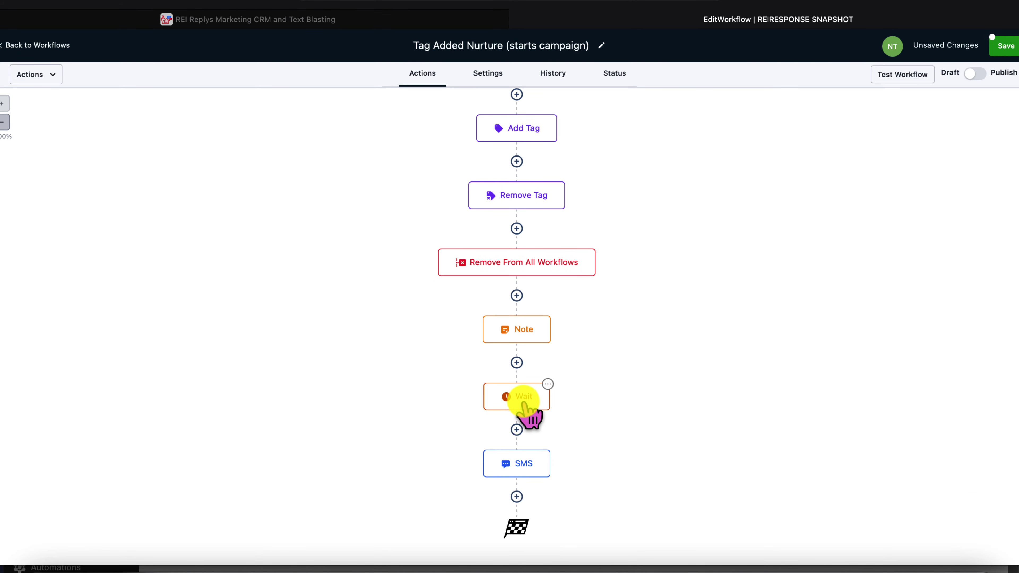
{"action": "left_click", "coordinate": [524, 402]}
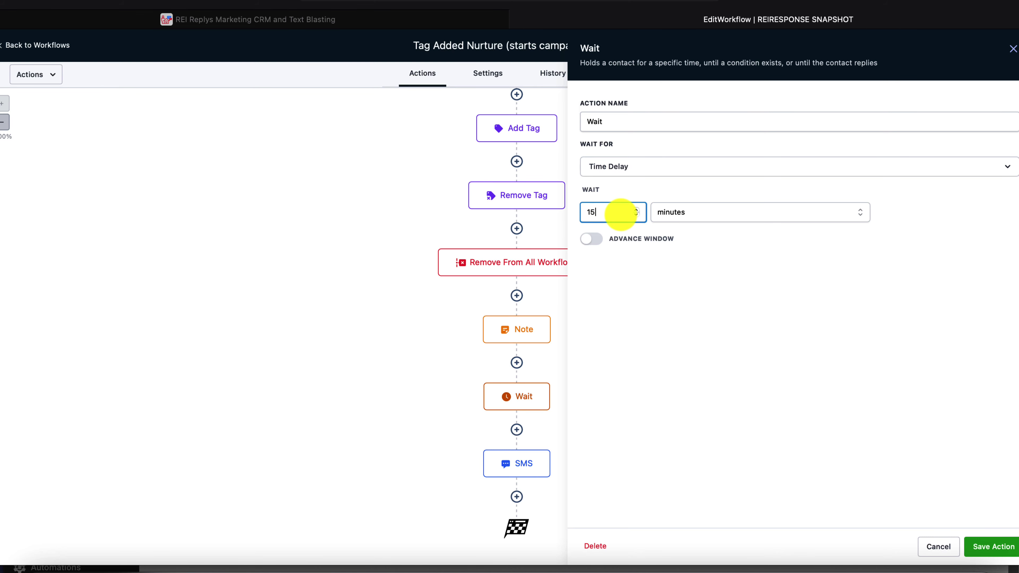
{"action": "left_click", "coordinate": [661, 118]}
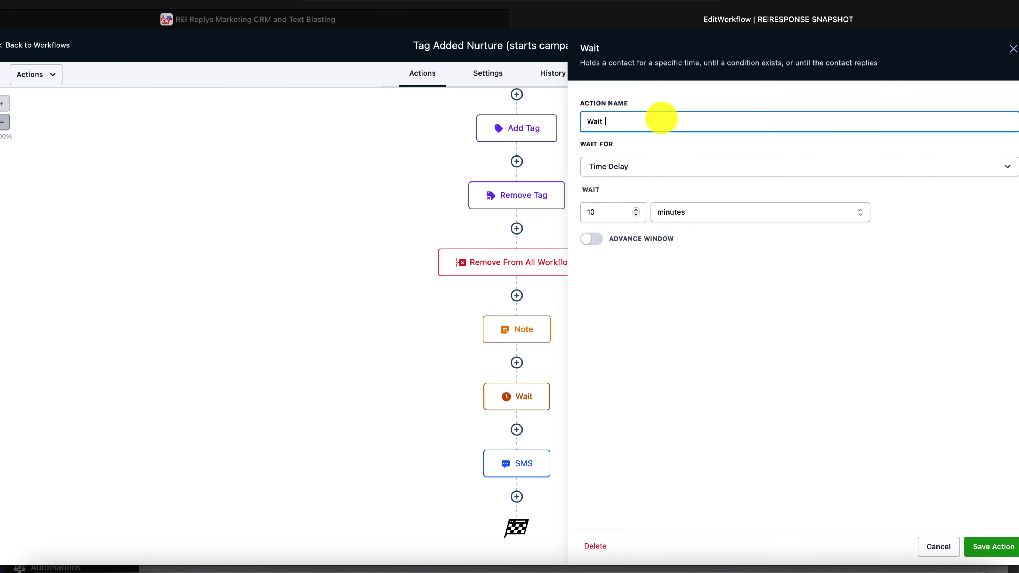
{"action": "type", "text": "10 days"}
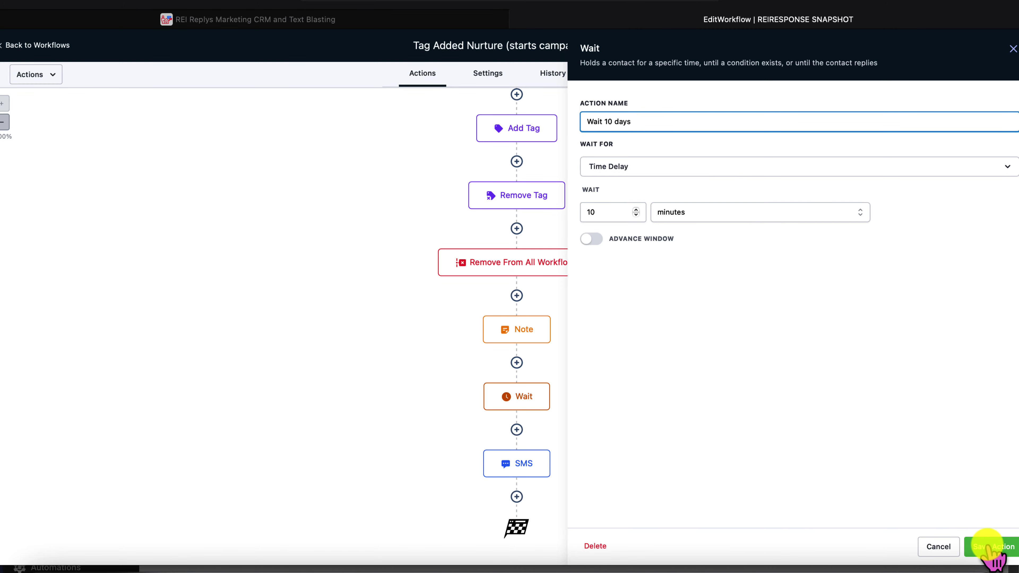
{"action": "left_click", "coordinate": [990, 547]}
Rename the Wait action before the SMS to "Wait 15 days", set its delay to 15 days and save it.
{"action": "left_click", "coordinate": [526, 406]}
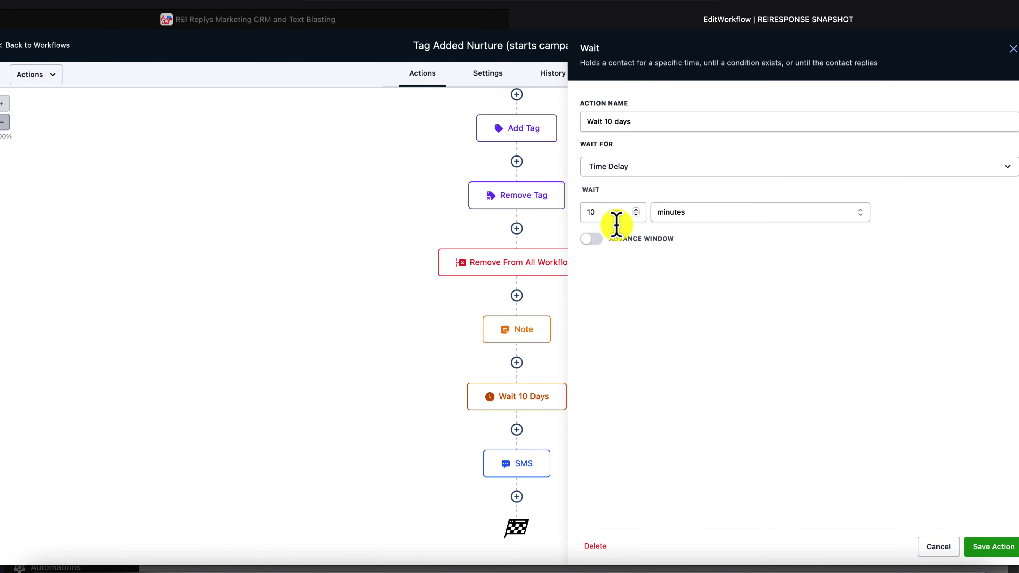
{"action": "double_click", "coordinate": [624, 120]}
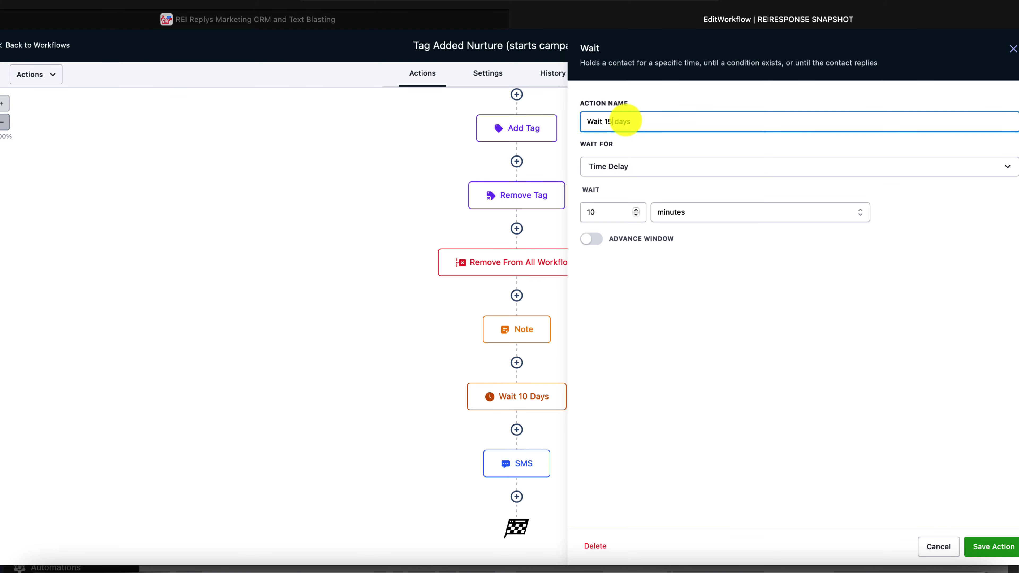
{"action": "double_click", "coordinate": [606, 212]}
{"action": "type", "text": "15"}
{"action": "left_click", "coordinate": [698, 213]}
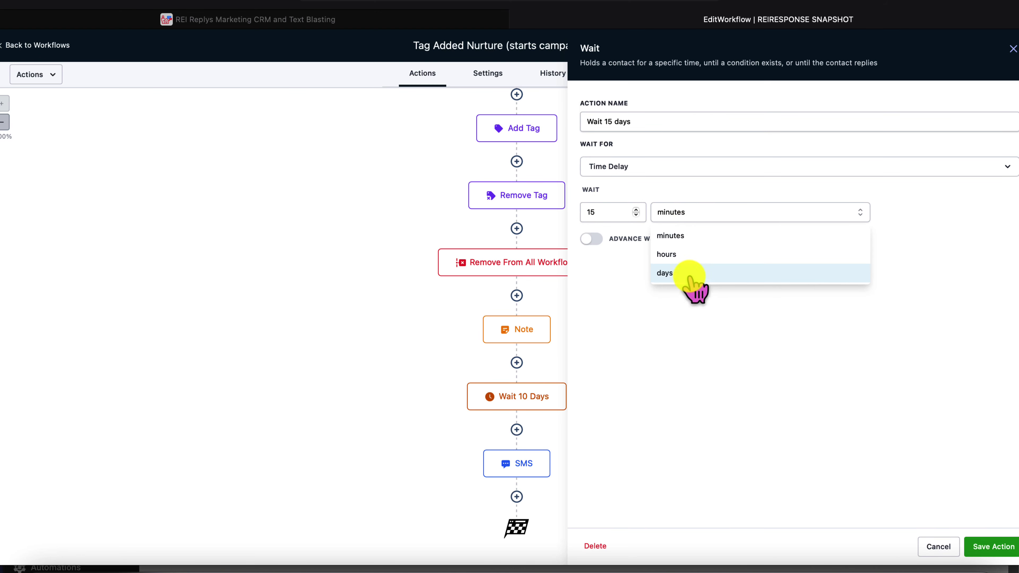
{"action": "left_click", "coordinate": [689, 276]}
{"action": "left_click", "coordinate": [993, 546]}
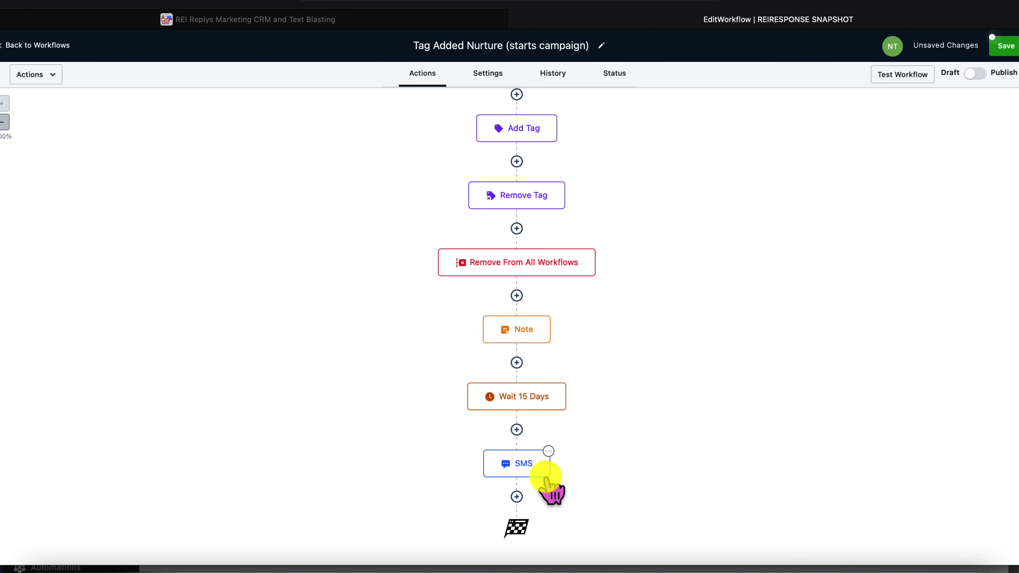
Add a second Wait action after the SMS step, named "Wait 15 days", with a time delay of 15 days, and save it.
{"action": "left_click", "coordinate": [544, 476]}
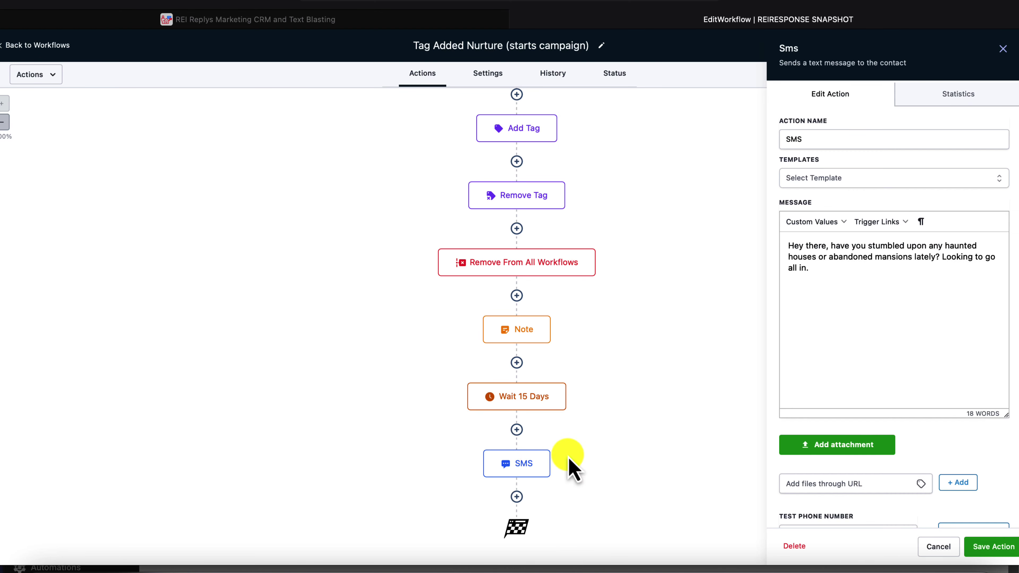
{"action": "left_click", "coordinate": [1003, 48]}
{"action": "left_click", "coordinate": [517, 496]}
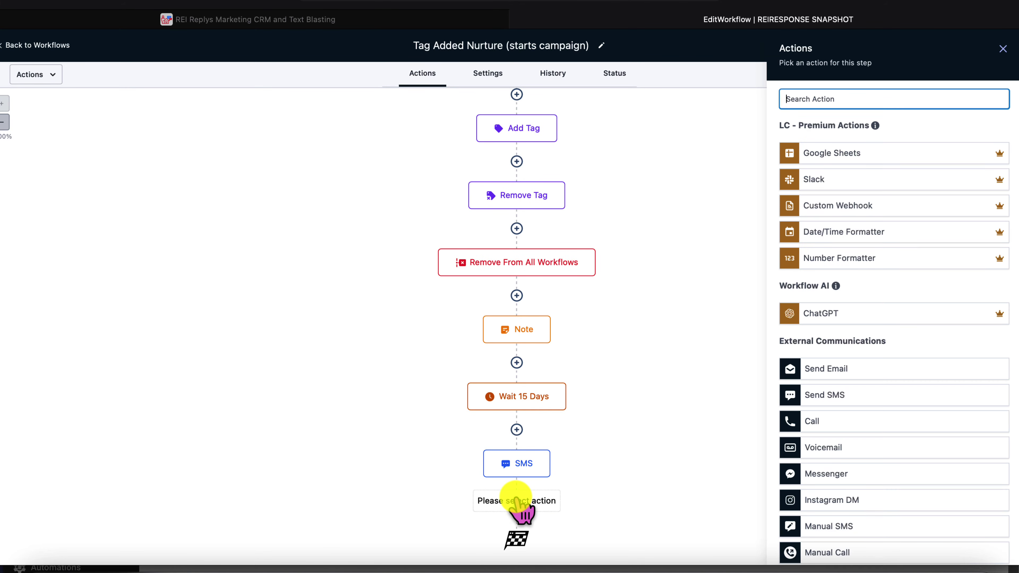
{"action": "type", "text": "wait"}
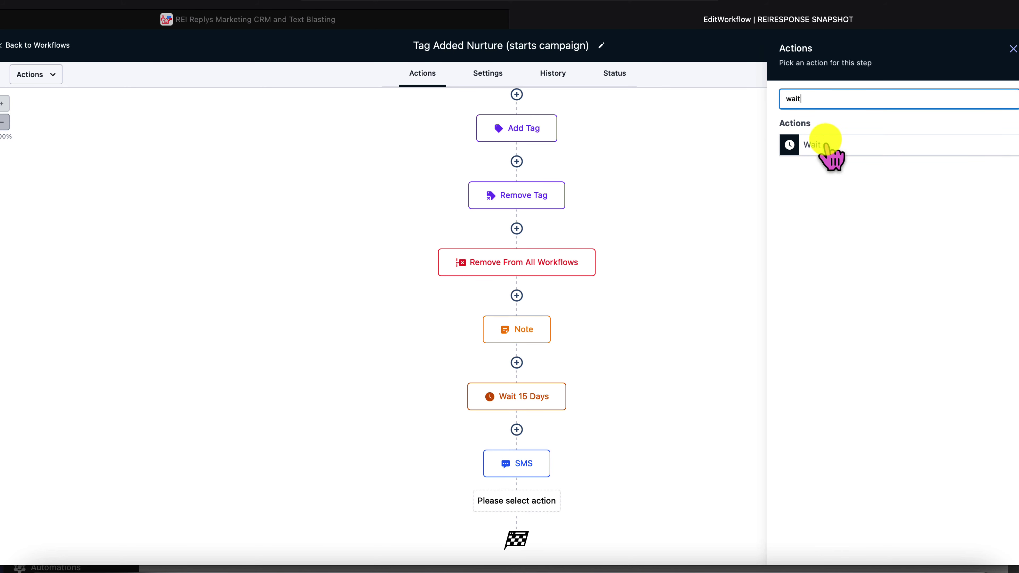
{"action": "left_click", "coordinate": [819, 145]}
{"action": "left_click", "coordinate": [609, 213]}
{"action": "type", "text": "15"}
{"action": "left_click", "coordinate": [682, 215]}
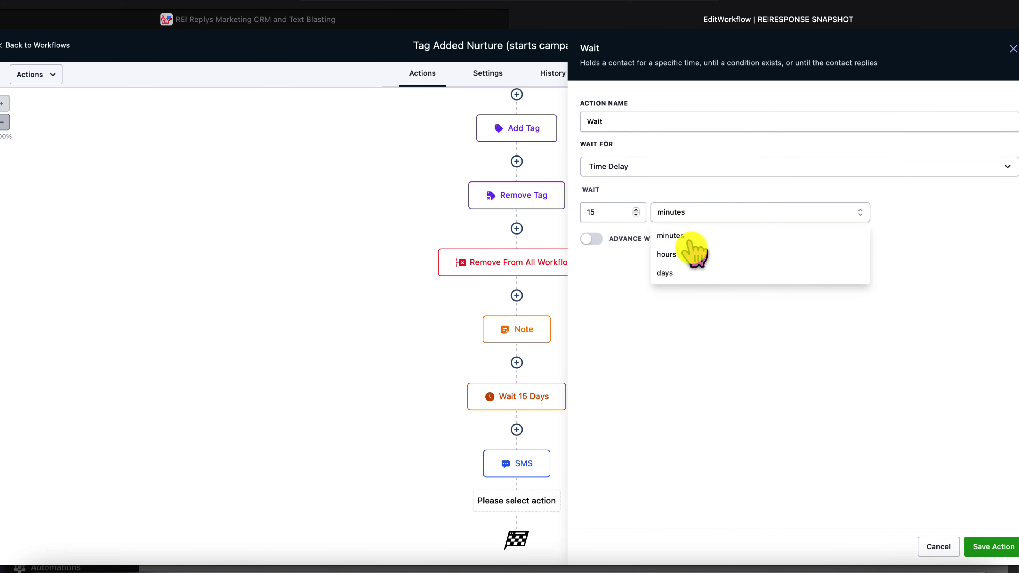
{"action": "left_click", "coordinate": [703, 281]}
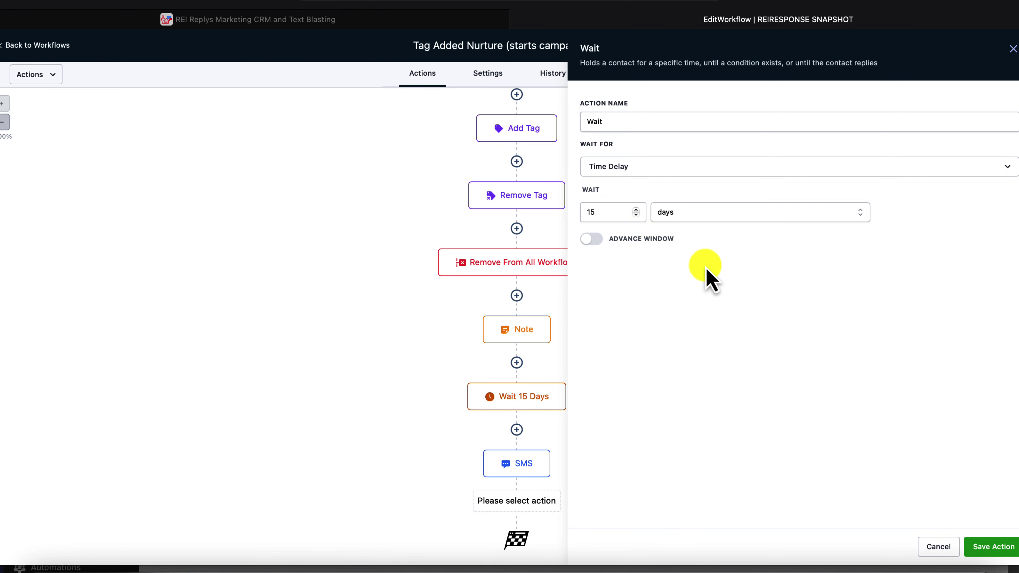
{"action": "left_click", "coordinate": [743, 125]}
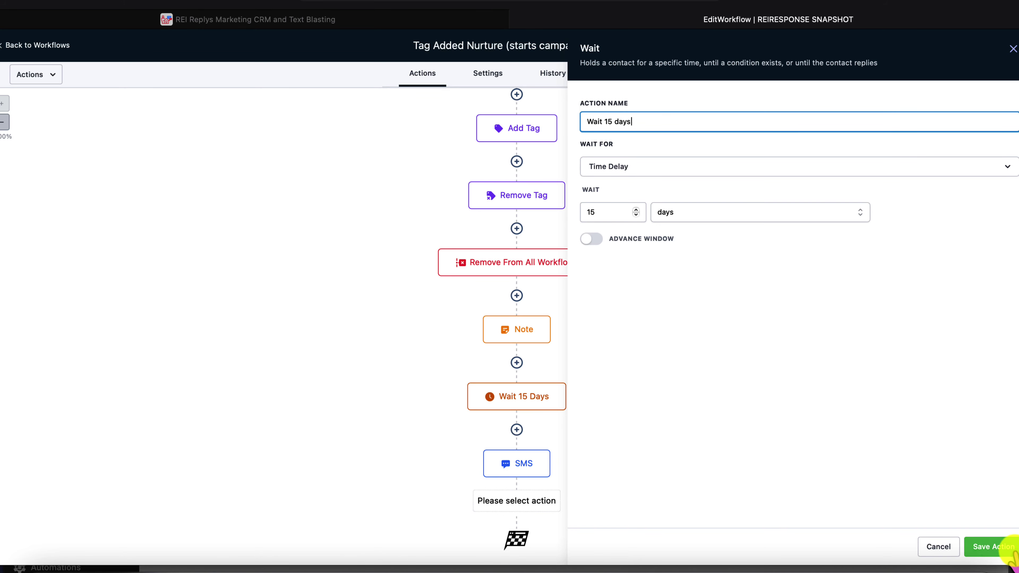
{"action": "left_click", "coordinate": [993, 547]}
Add an SMS action after the second Wait 15 Days, starting its message with "Hello" and the contact's first name custom value.
{"action": "scroll", "coordinate": [621, 435], "scroll_direction": "down", "scroll_amount": 2}
{"action": "left_click", "coordinate": [517, 493]}
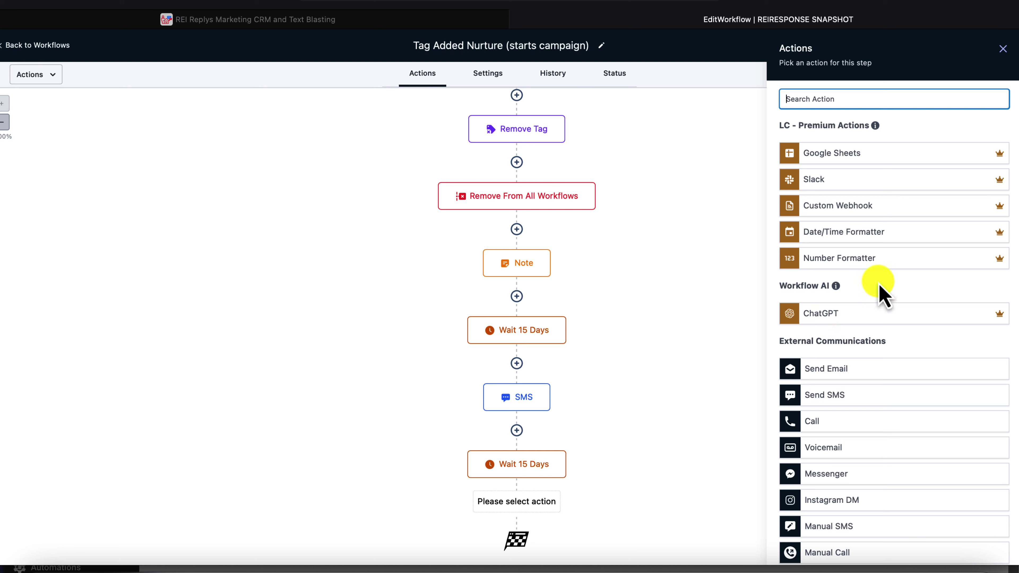
{"action": "left_click", "coordinate": [832, 395]}
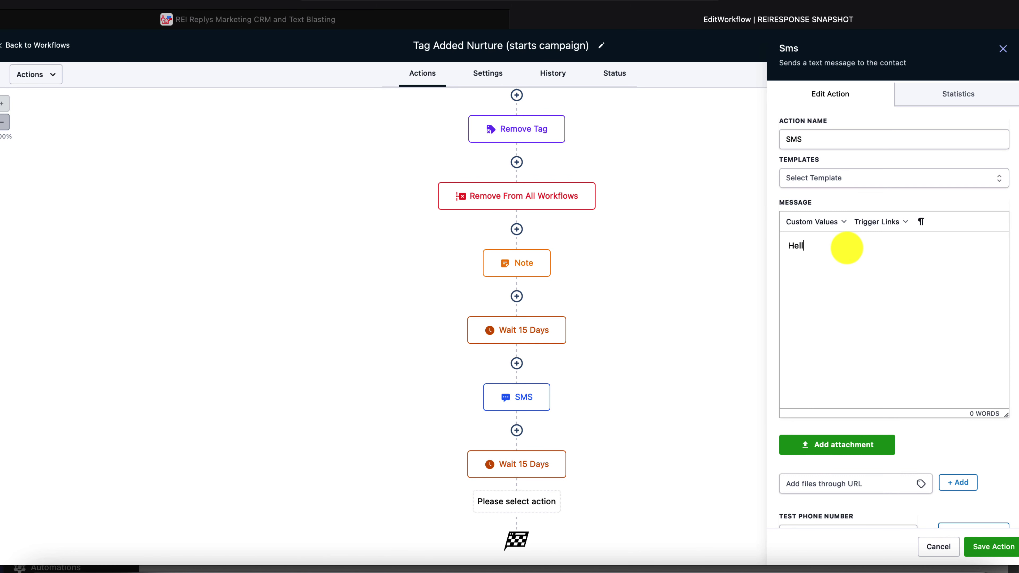
{"action": "left_click", "coordinate": [812, 224]}
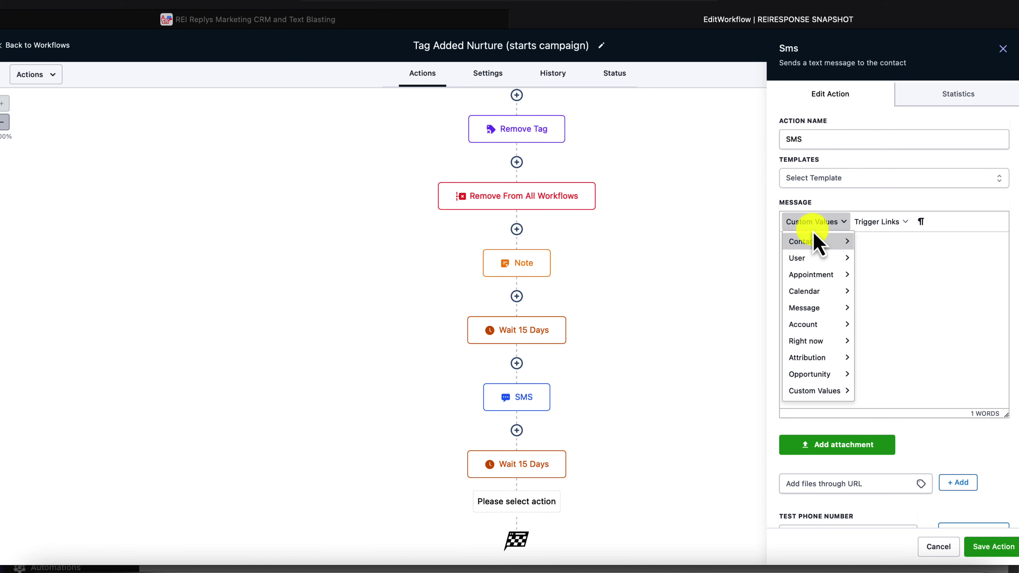
{"action": "mouse_move", "coordinate": [814, 243]}
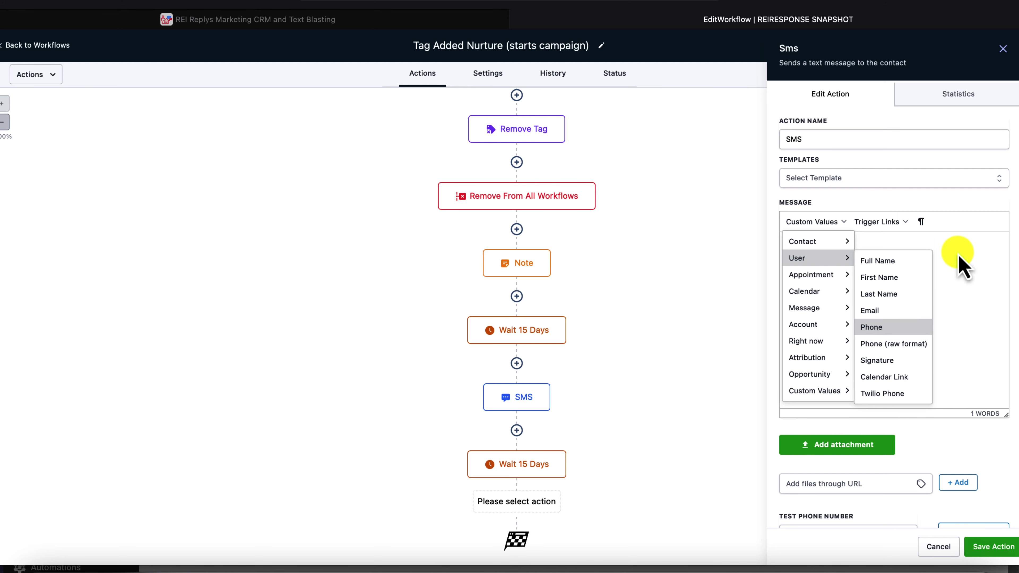
{"action": "left_click", "coordinate": [956, 263]}
{"action": "left_click", "coordinate": [812, 222]}
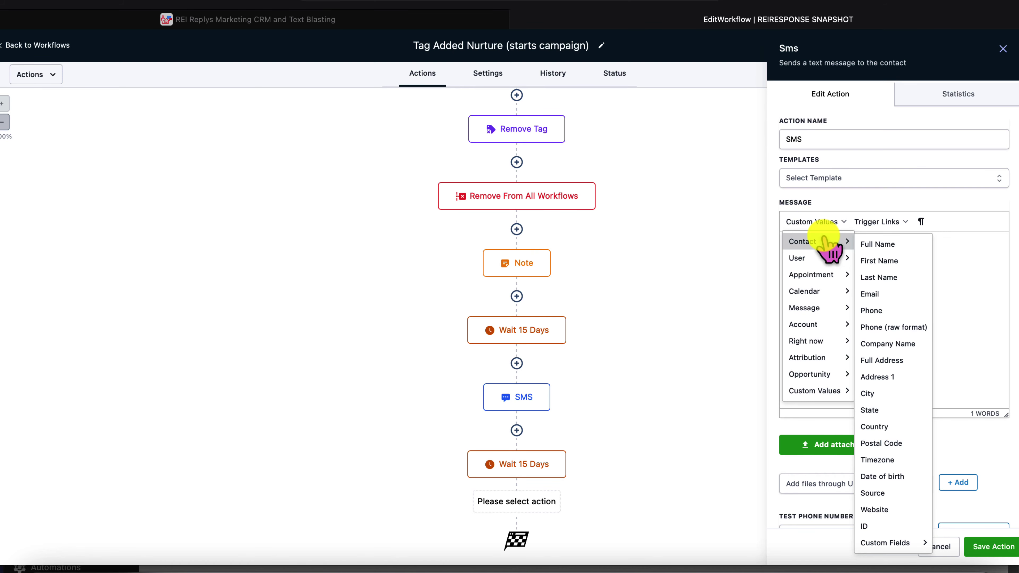
{"action": "left_click", "coordinate": [883, 261]}
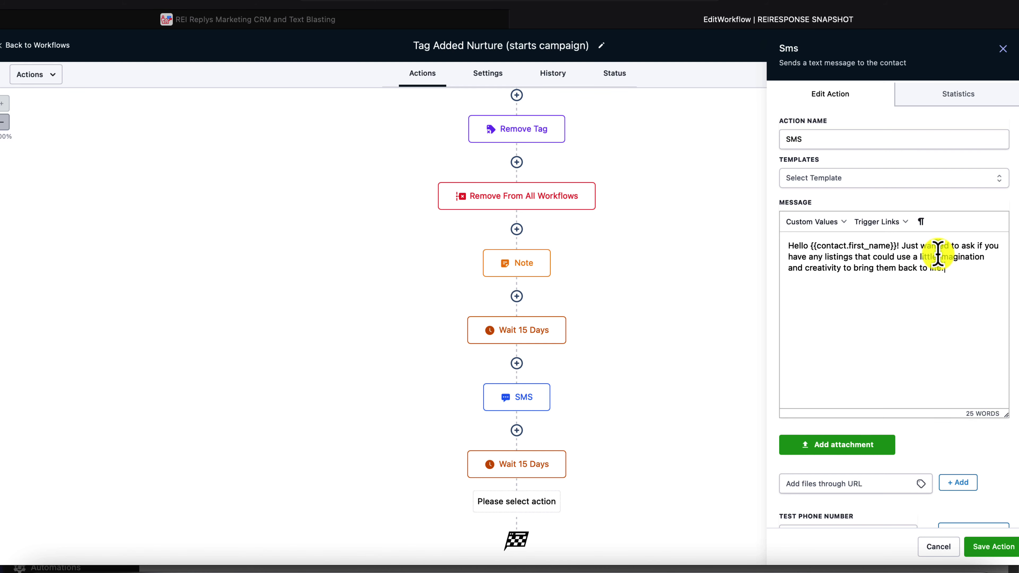
Append "! Just wanted to ask if you have any listings that could use a little imagination and creativity to bring them back to life." and save the SMS.
{"action": "type", "text": "!"}
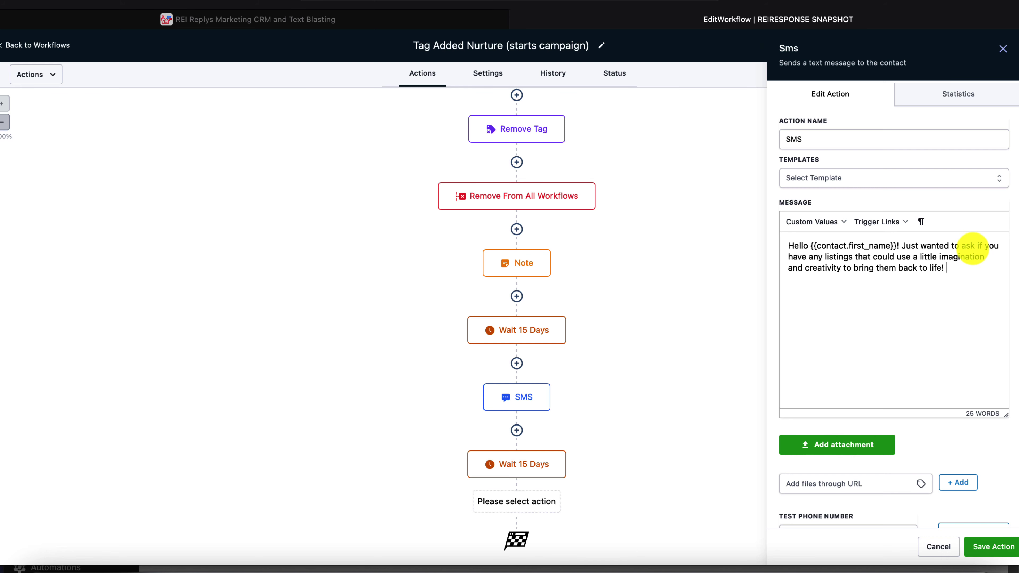
{"action": "type", "text": "!!!."}
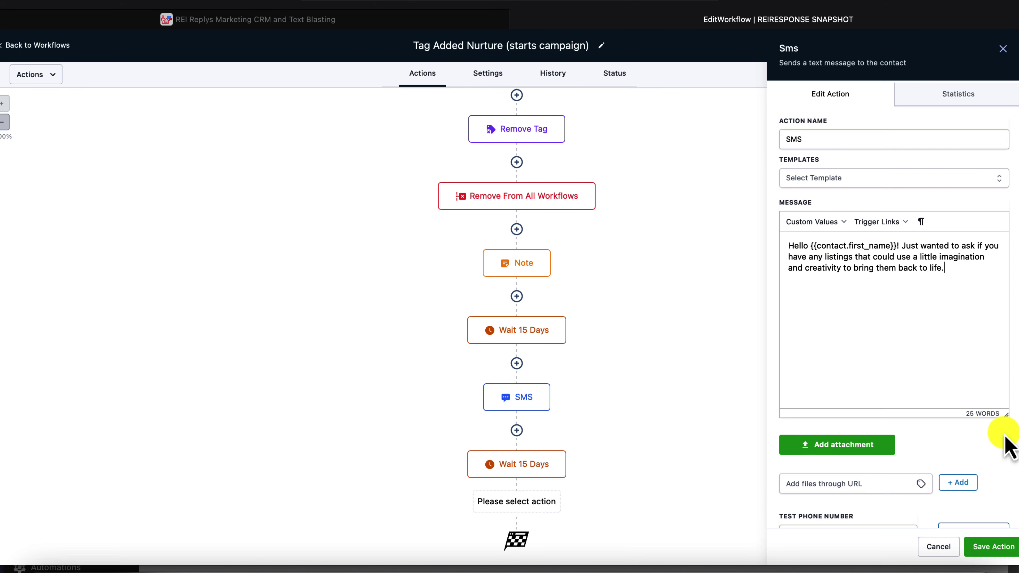
{"action": "left_click", "coordinate": [997, 547]}
{"action": "scroll", "coordinate": [577, 393], "scroll_direction": "down", "scroll_amount": 2}
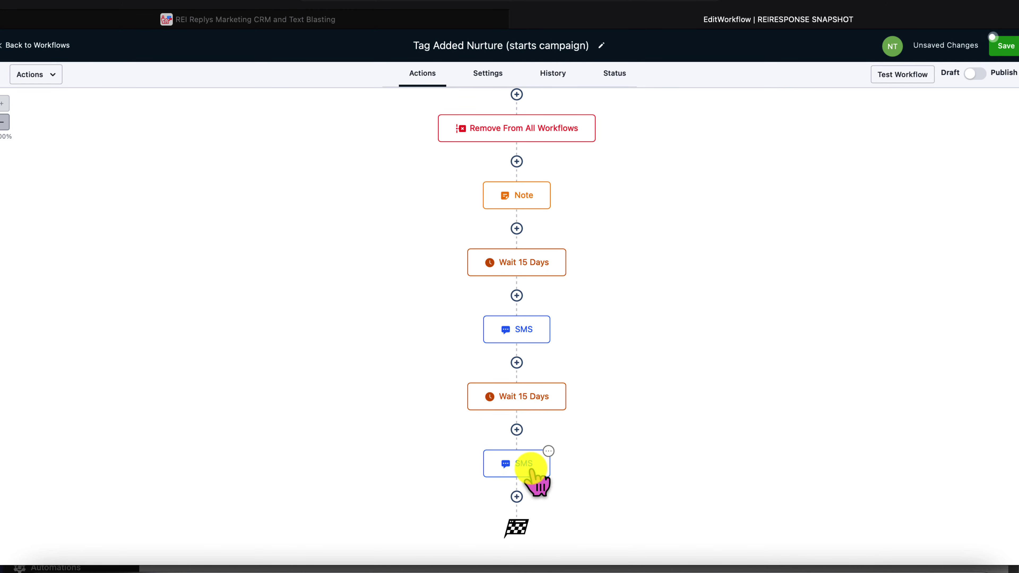
{"action": "left_click", "coordinate": [517, 496]}
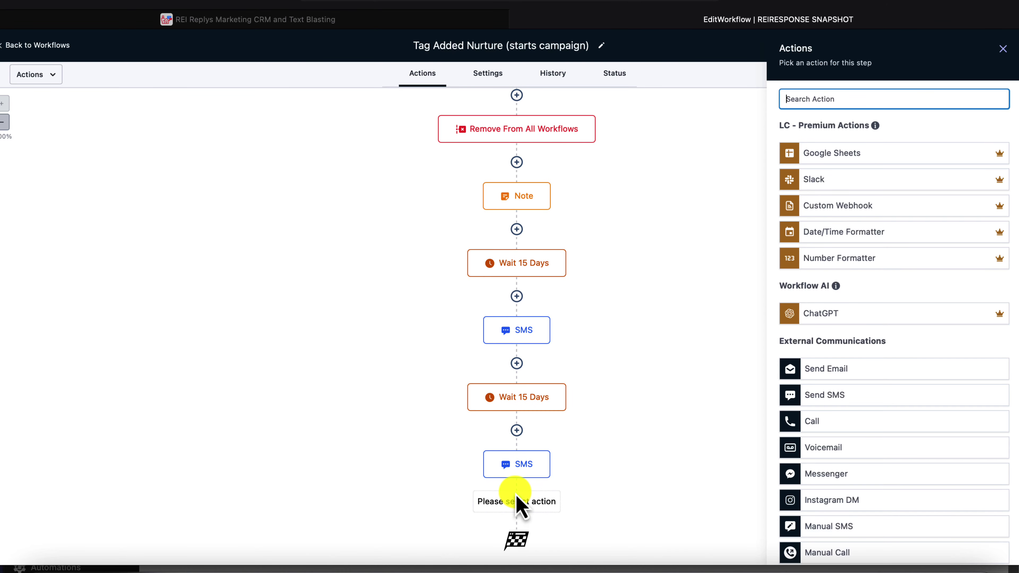
{"action": "left_click", "coordinate": [1003, 46]}
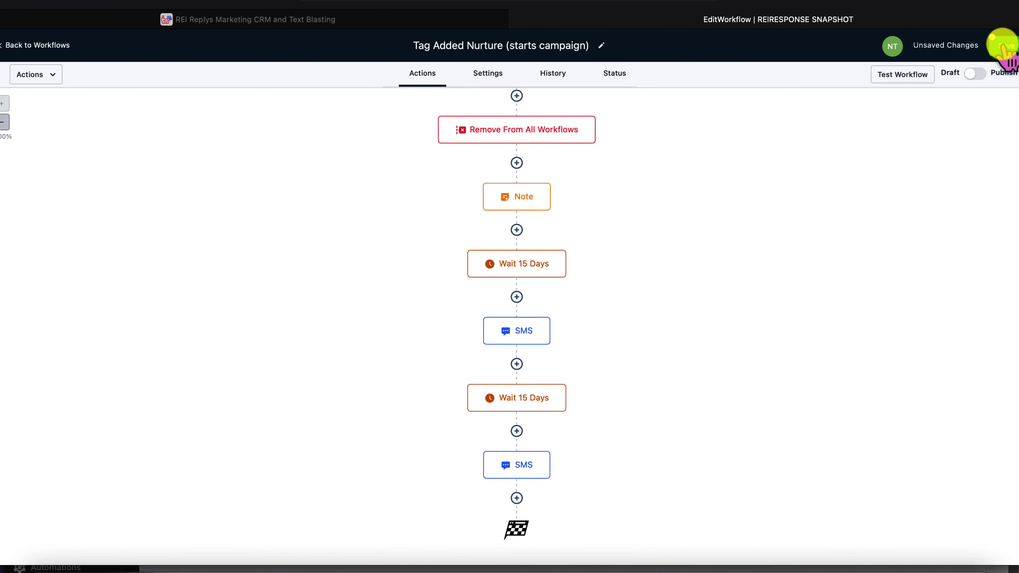
Copy the second Wait 15 Days action and place the copy after the last SMS at the end of the workflow.
{"action": "left_click", "coordinate": [564, 386]}
{"action": "mouse_move", "coordinate": [603, 441]}
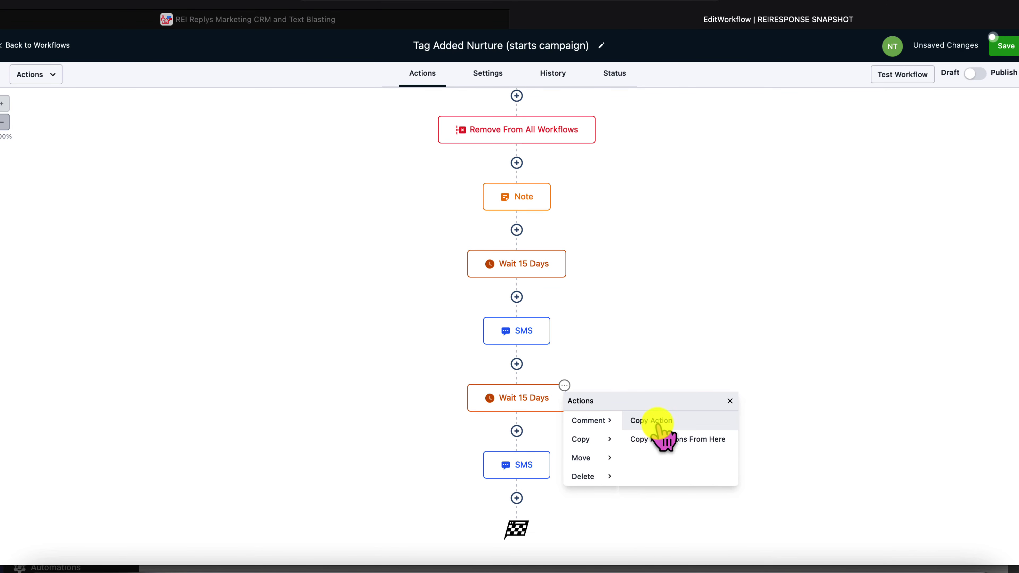
{"action": "left_click", "coordinate": [654, 424]}
{"action": "scroll", "coordinate": [533, 486], "scroll_direction": "down", "scroll_amount": 2}
{"action": "scroll", "coordinate": [525, 484], "scroll_direction": "down", "scroll_amount": 1}
{"action": "left_click", "coordinate": [519, 489]}
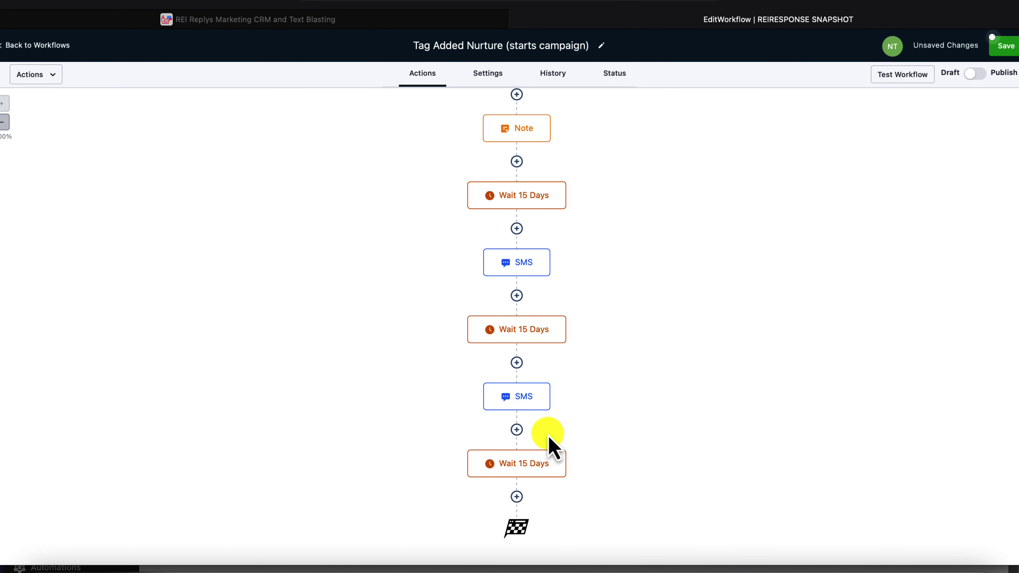
Add and save an SMS reading "Hi there! Just checking in to see if you have any listings that need a little creativity and outside-the-box thinking to sell.".
{"action": "left_click", "coordinate": [516, 497]}
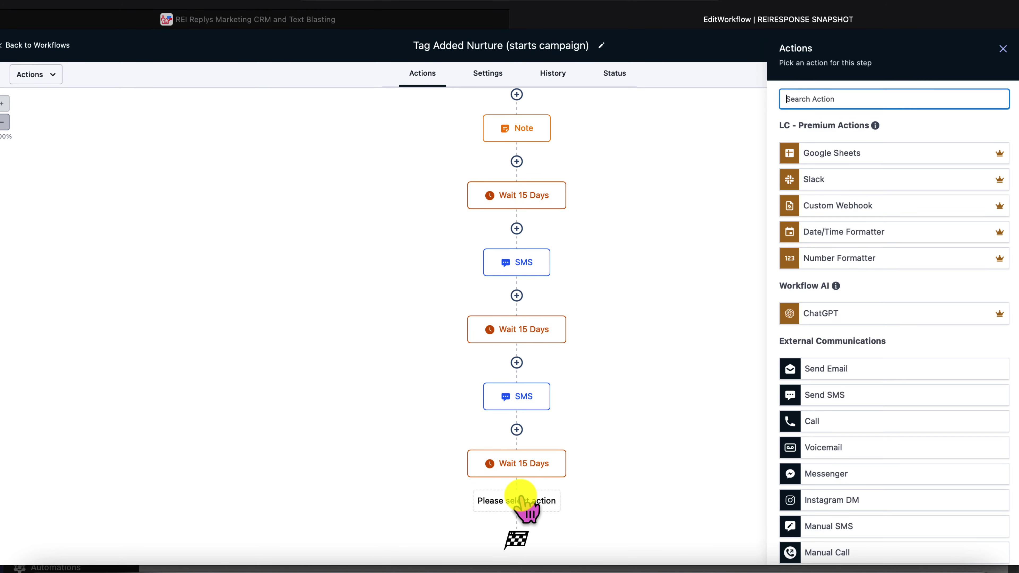
{"action": "left_click", "coordinate": [815, 395]}
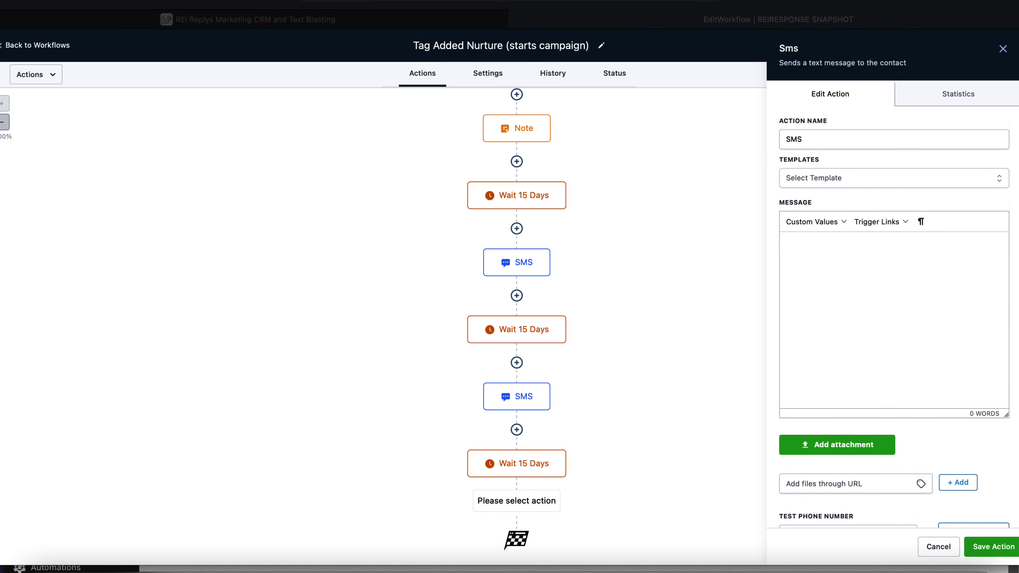
{"action": "key", "text": "super+v"}
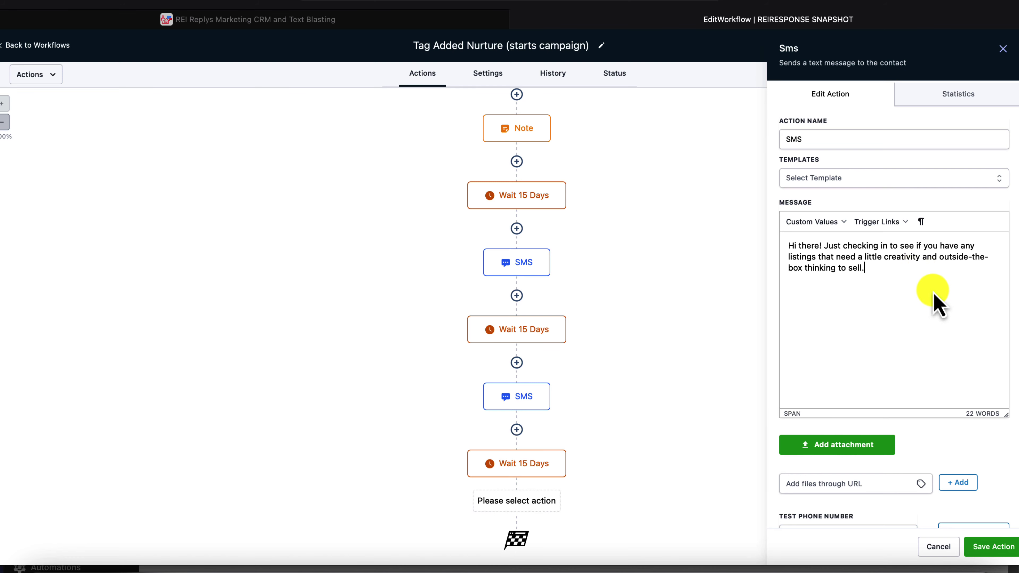
{"action": "left_click", "coordinate": [997, 561]}
Add a Wait action after the third SMS with a time delay of 15 days, name it "Wait 15 days" and save it.
{"action": "scroll", "coordinate": [539, 401], "scroll_direction": "down", "scroll_amount": 3}
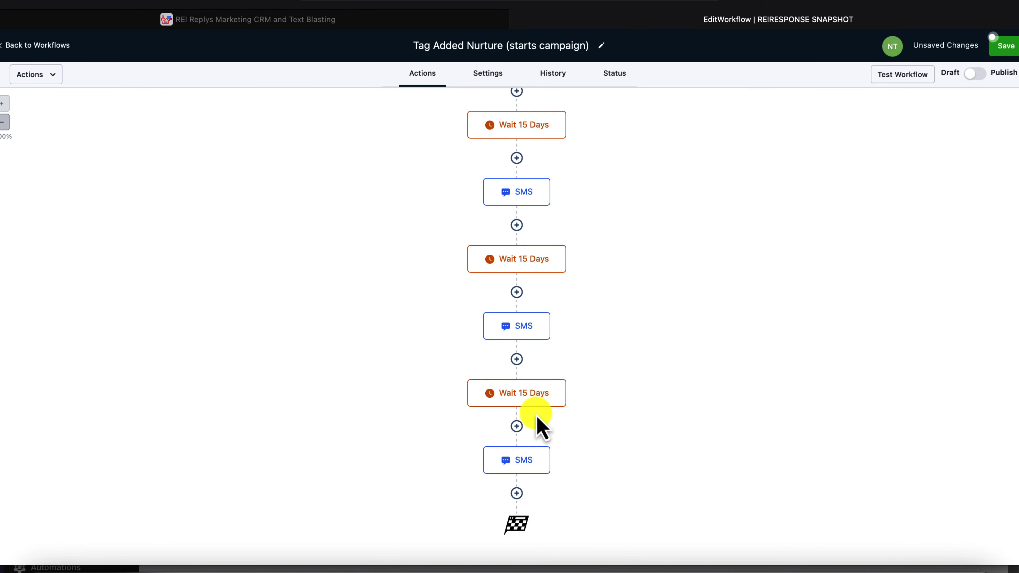
{"action": "left_click", "coordinate": [517, 496]}
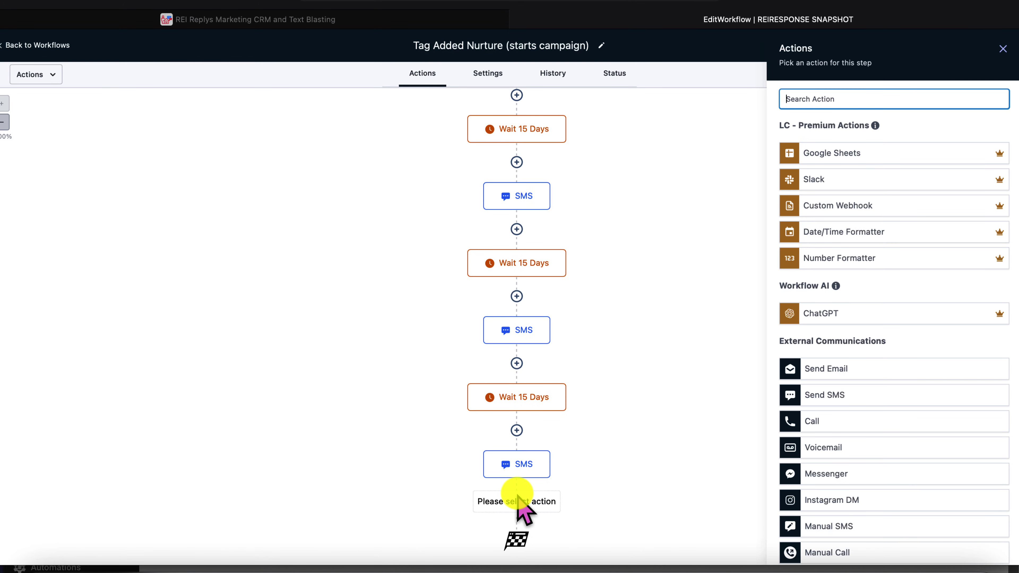
{"action": "type", "text": "wa"}
{"action": "left_click", "coordinate": [820, 157]}
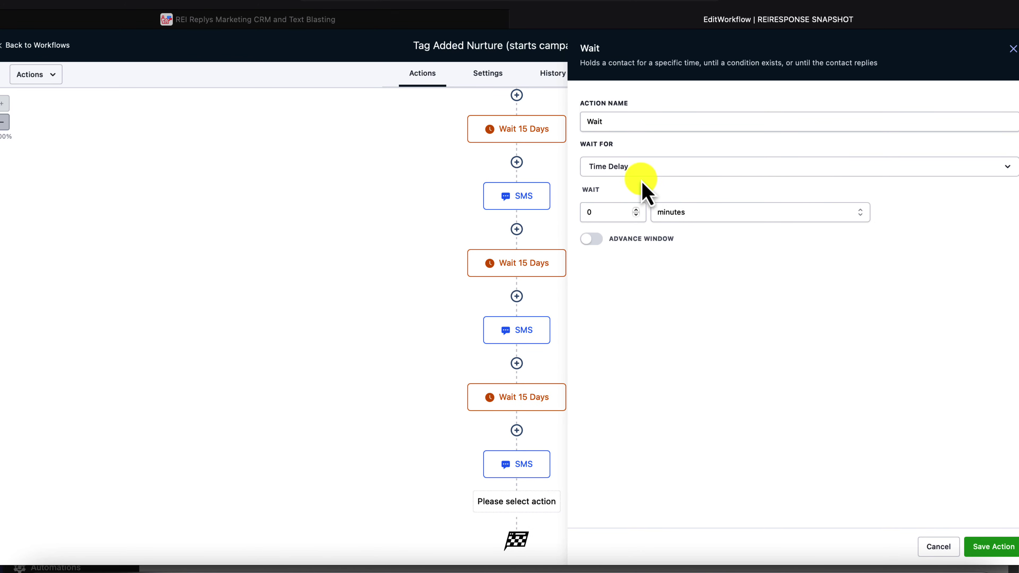
{"action": "left_click", "coordinate": [598, 208]}
{"action": "type", "text": "15"}
{"action": "left_click", "coordinate": [702, 213]}
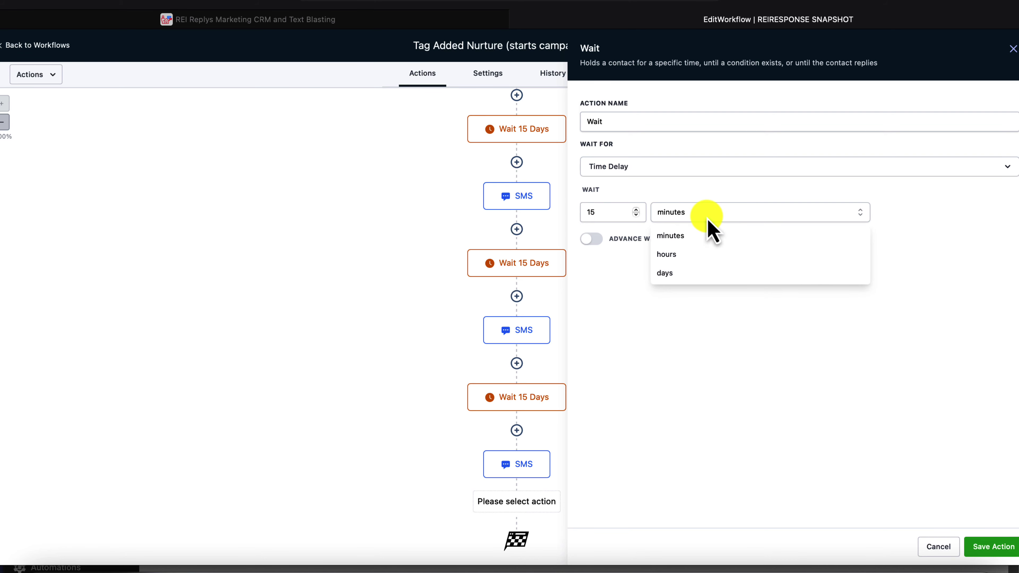
{"action": "left_click", "coordinate": [678, 274]}
{"action": "left_click", "coordinate": [641, 117]}
{"action": "type", "text": "15 days"}
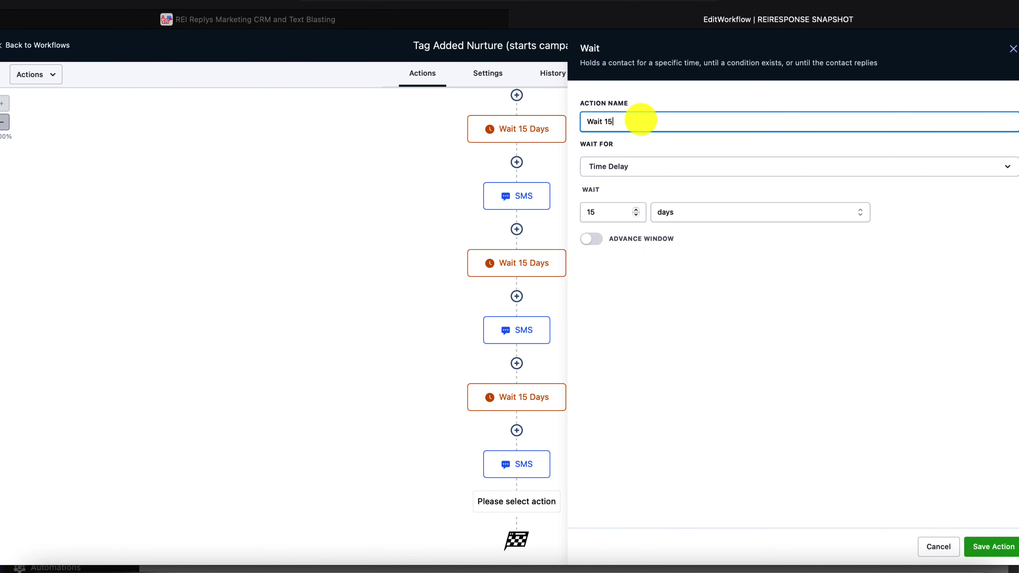
{"action": "left_click", "coordinate": [983, 546]}
Add and save an SMS reading "Yo {{contact.first_name}}, what's shakin'? I'm still on the lookout for hidden treasures or unconventional properties. Any luck on your end?".
{"action": "scroll", "coordinate": [625, 439], "scroll_direction": "down", "scroll_amount": 5}
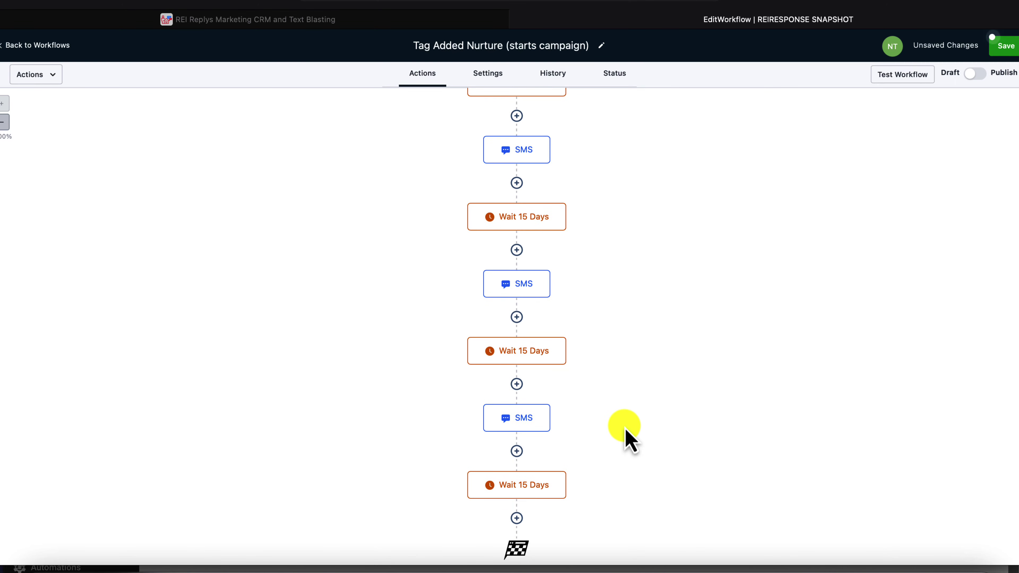
{"action": "left_click", "coordinate": [517, 520]}
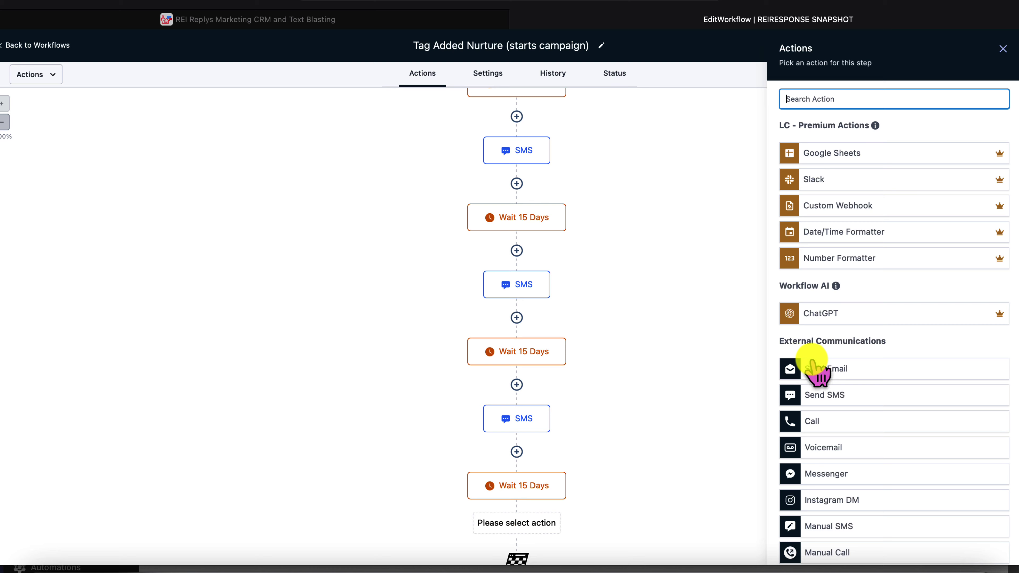
{"action": "left_click", "coordinate": [823, 394]}
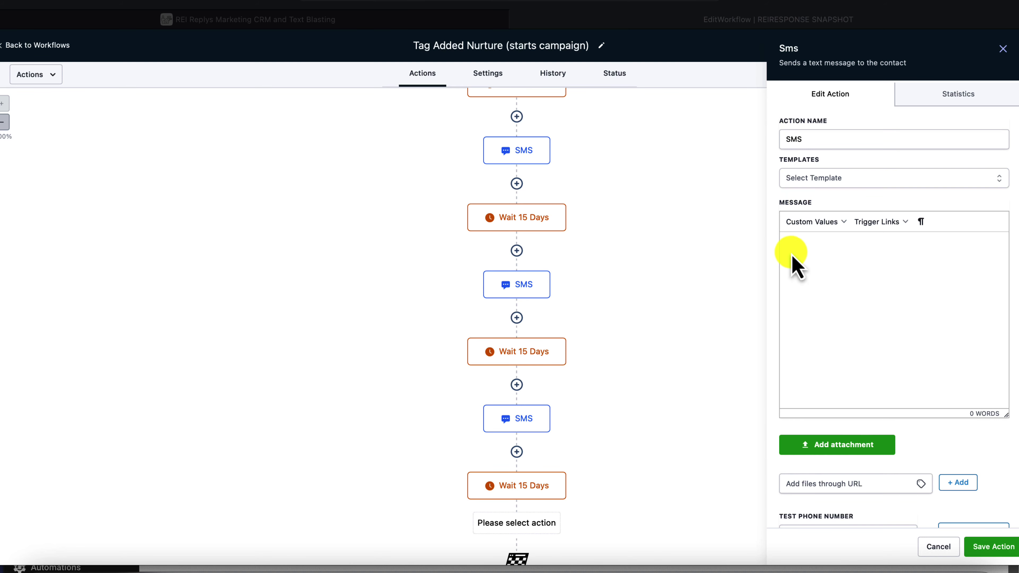
{"action": "left_click", "coordinate": [831, 273]}
{"action": "key", "text": "ctrl+v"}
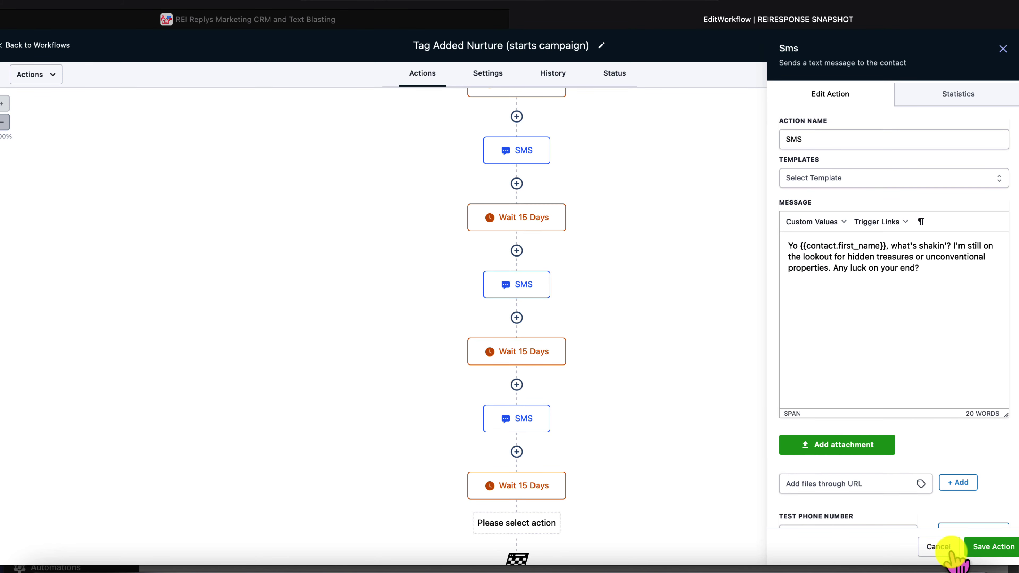
{"action": "left_click", "coordinate": [994, 548]}
Save the workflow with its complete chain of wait and SMS actions.
{"action": "scroll", "coordinate": [568, 364], "scroll_direction": "down", "scroll_amount": 1}
{"action": "scroll", "coordinate": [570, 369], "scroll_direction": "up", "scroll_amount": 5}
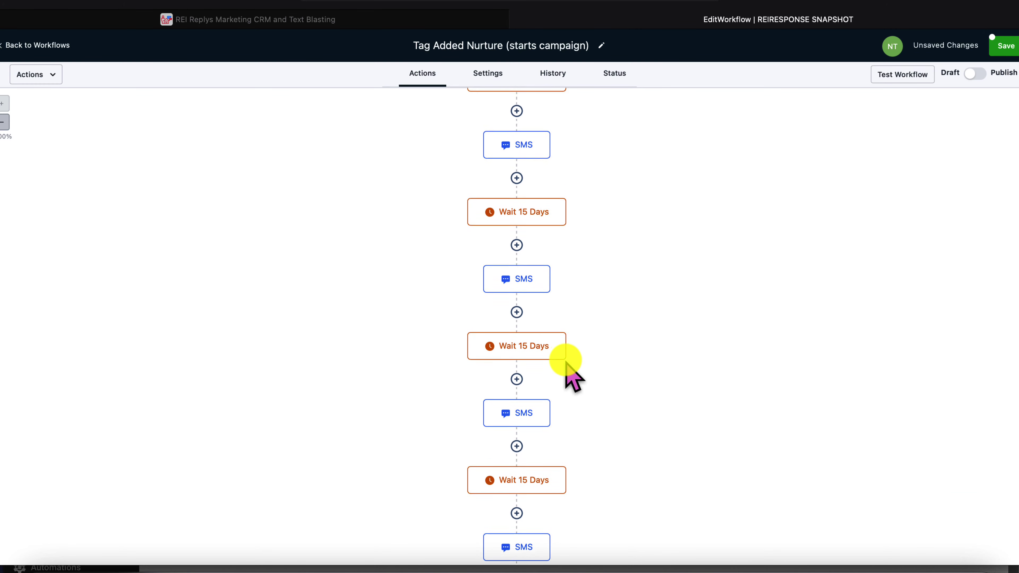
{"action": "scroll", "coordinate": [520, 281], "scroll_direction": "up", "scroll_amount": 8}
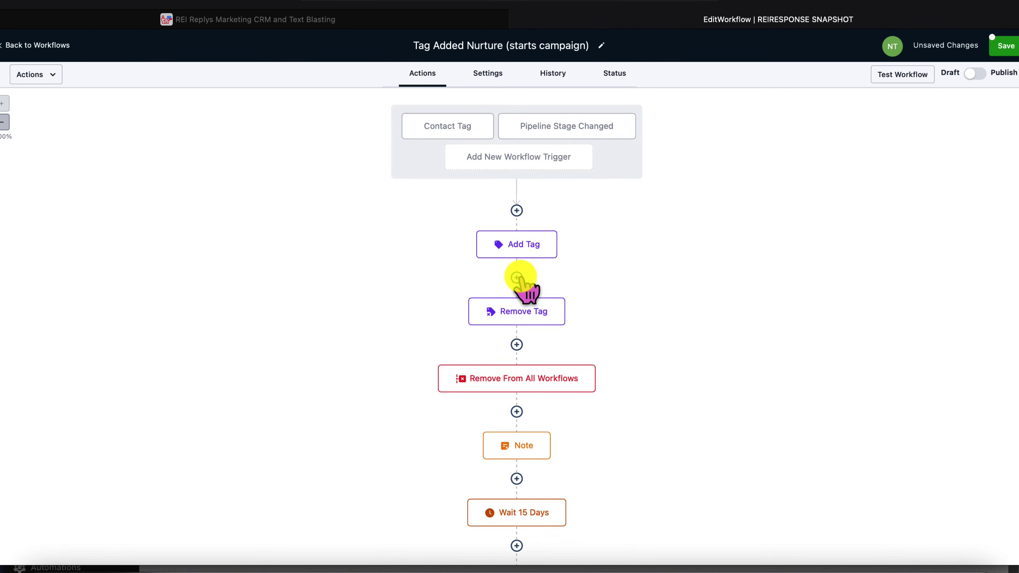
{"action": "left_click", "coordinate": [1003, 40]}
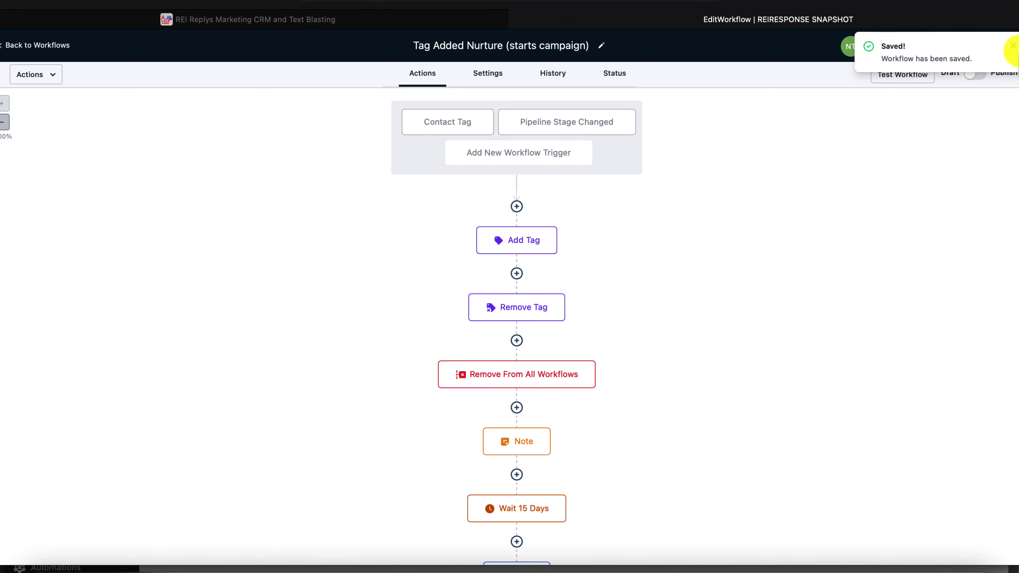
{"action": "scroll", "coordinate": [662, 158], "scroll_direction": "down", "scroll_amount": 7}
{"action": "scroll", "coordinate": [654, 158], "scroll_direction": "down", "scroll_amount": 3}
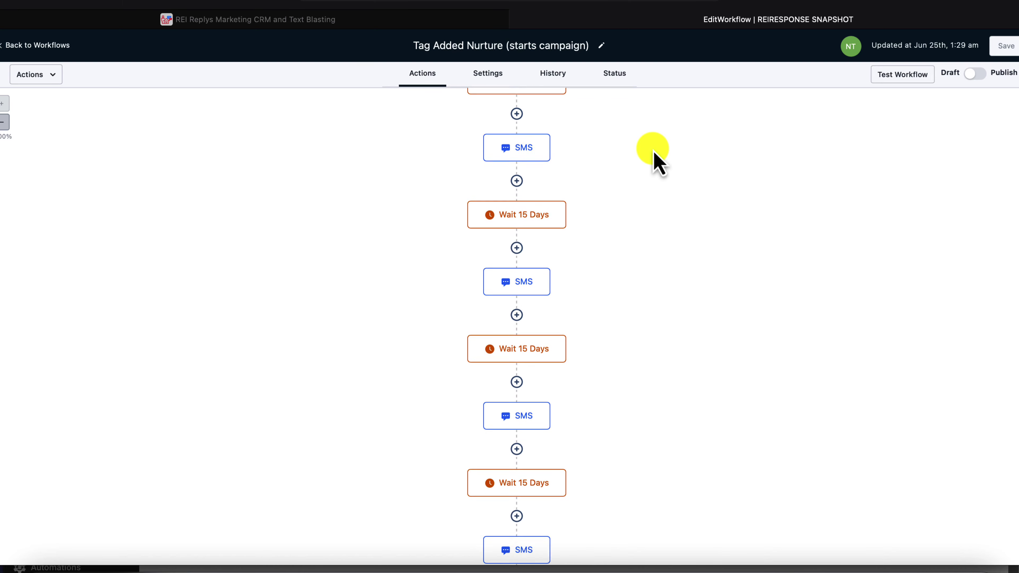
{"action": "scroll", "coordinate": [550, 201], "scroll_direction": "up", "scroll_amount": 4}
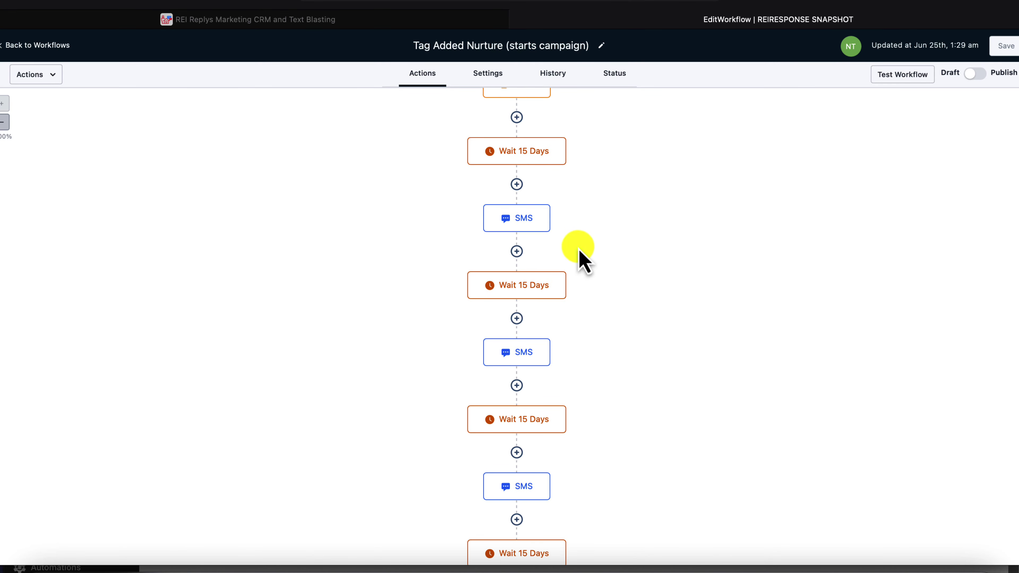
{"action": "left_click", "coordinate": [547, 347]}
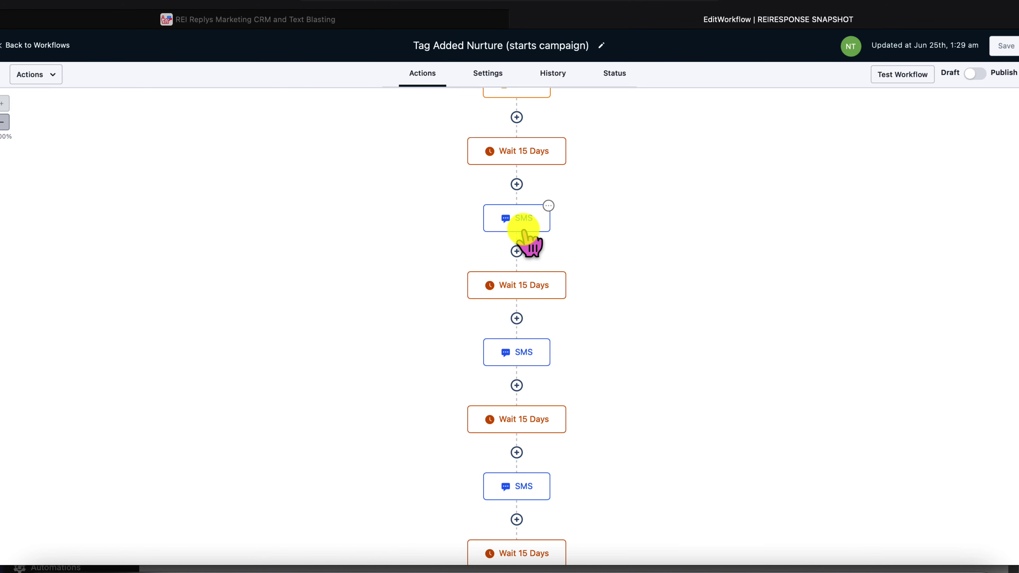
{"action": "scroll", "coordinate": [522, 229], "scroll_direction": "down", "scroll_amount": 4}
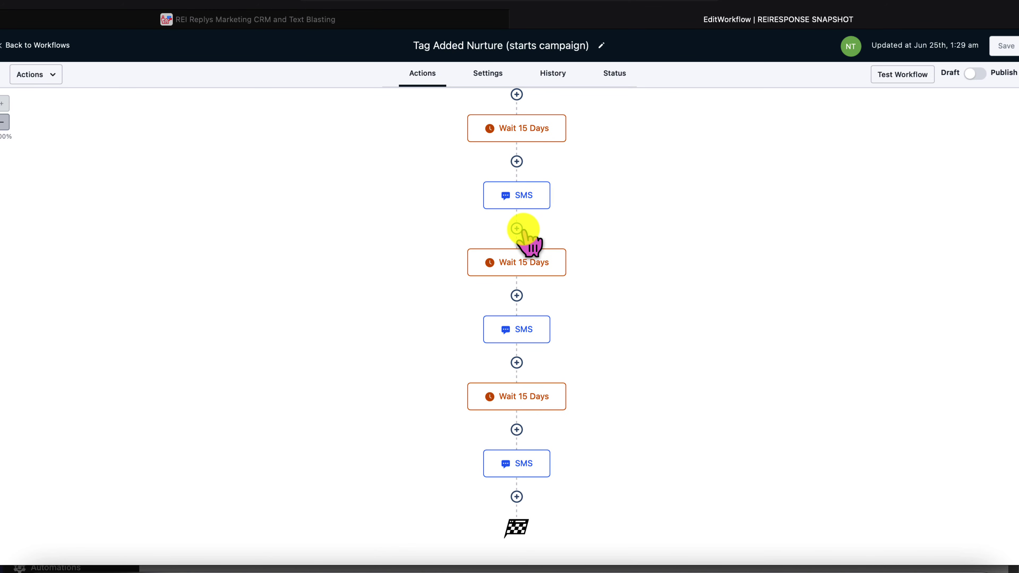
Restrict the workflow's communication window to Specific Time and add Sunday and Saturday to the included days.
{"action": "left_click", "coordinate": [488, 73]}
{"action": "left_click", "coordinate": [278, 229]}
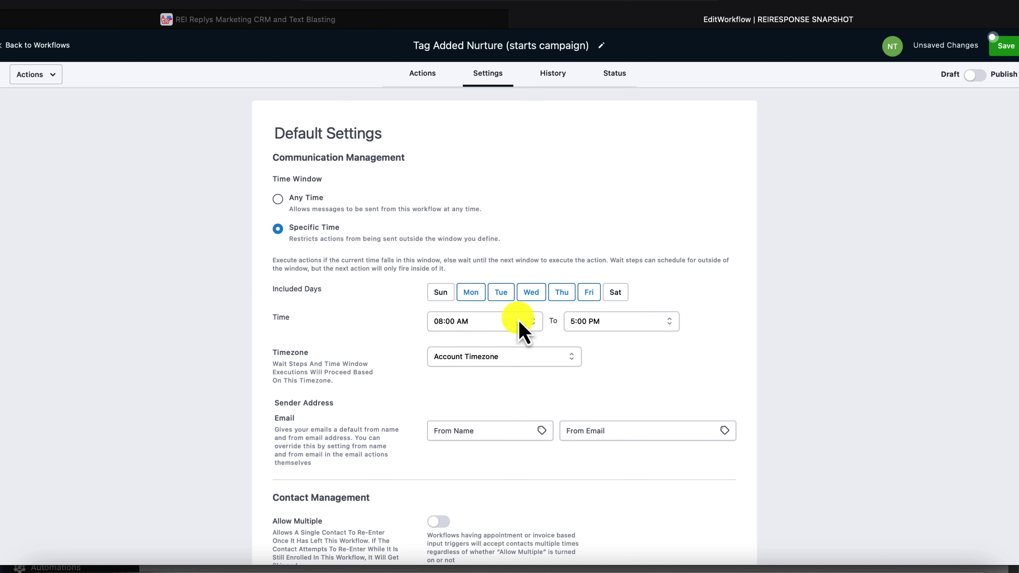
{"action": "left_click", "coordinate": [439, 292]}
{"action": "left_click", "coordinate": [616, 292]}
{"action": "left_click", "coordinate": [495, 321]}
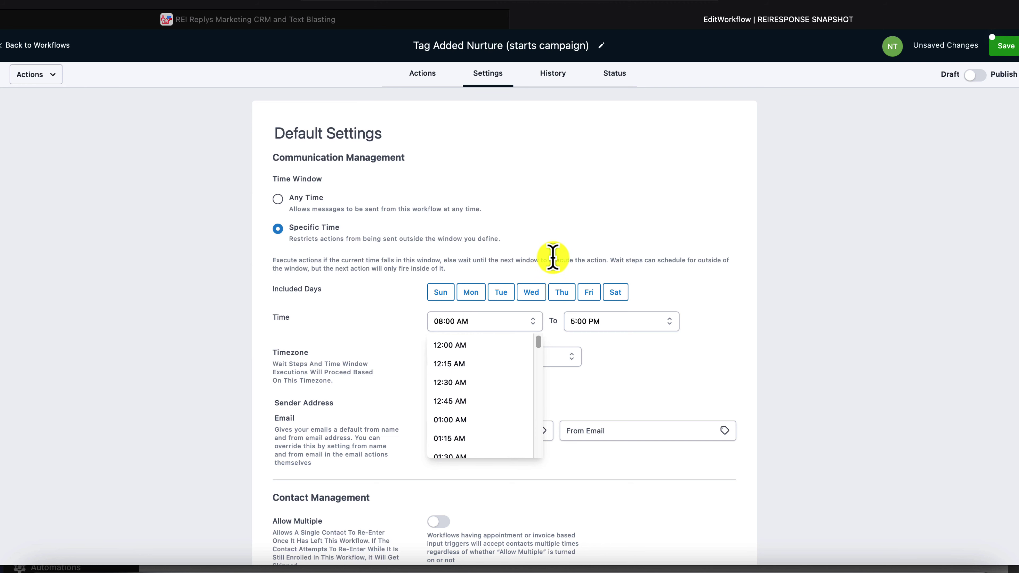
{"action": "left_click", "coordinate": [497, 340]}
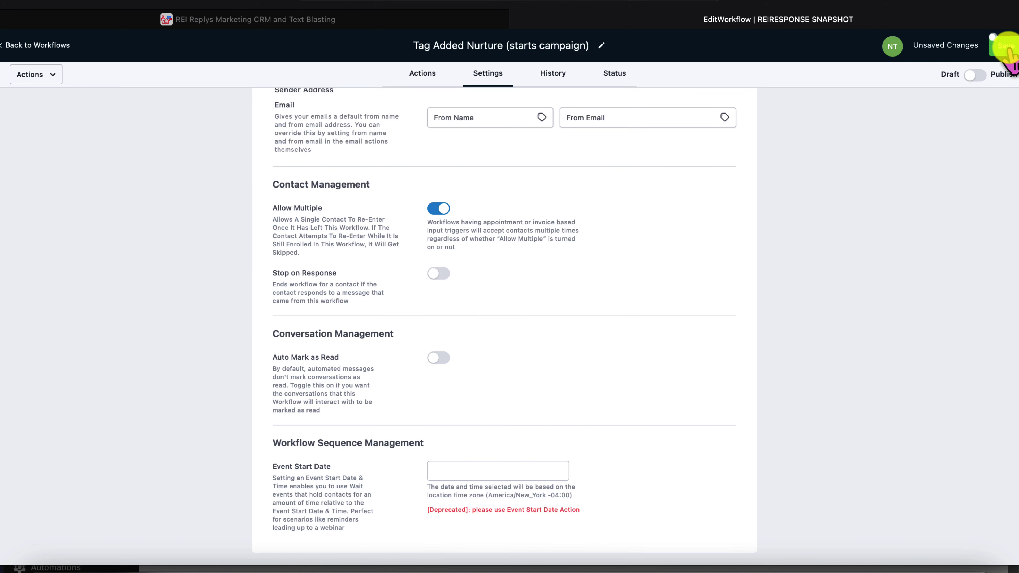
Save the workflow settings and return to the workflow's action sequence.
{"action": "left_click", "coordinate": [1003, 45]}
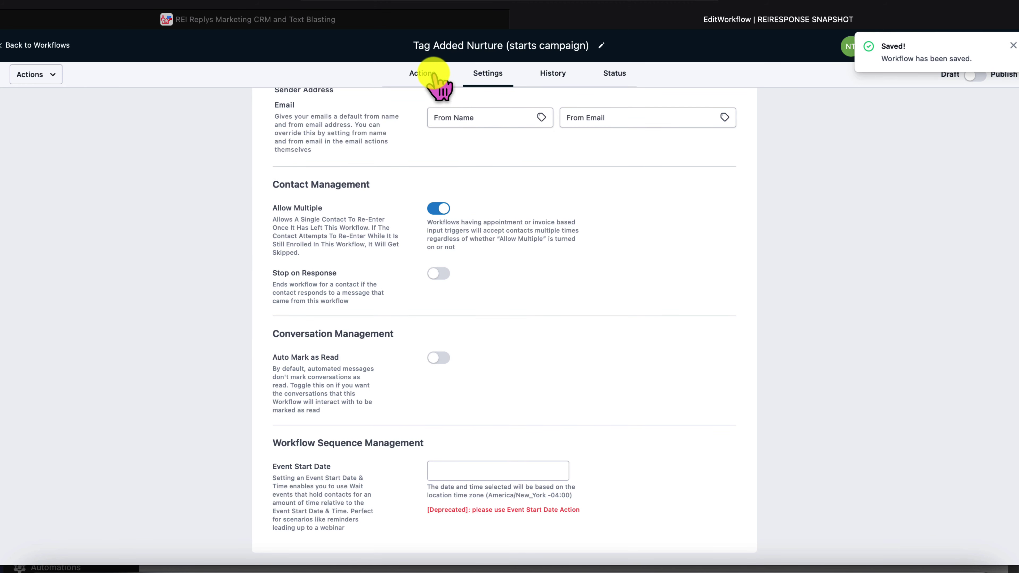
{"action": "left_click", "coordinate": [433, 73]}
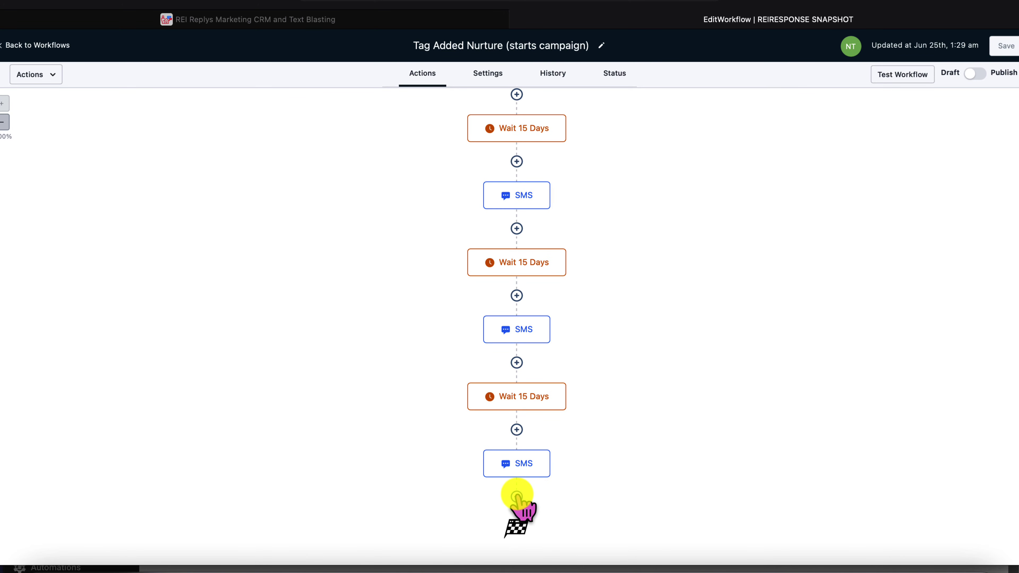
Add a Remove Contact Tag action after the last SMS and search its tags for "nurture".
{"action": "left_click", "coordinate": [516, 496]}
{"action": "type", "text": "remove"}
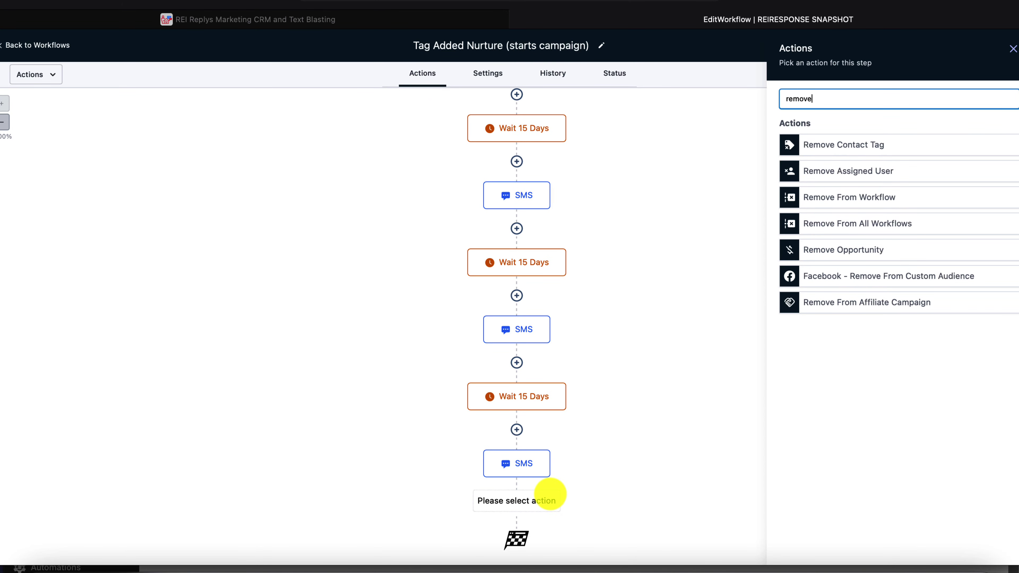
{"action": "left_click", "coordinate": [846, 143]}
{"action": "left_click", "coordinate": [812, 165]}
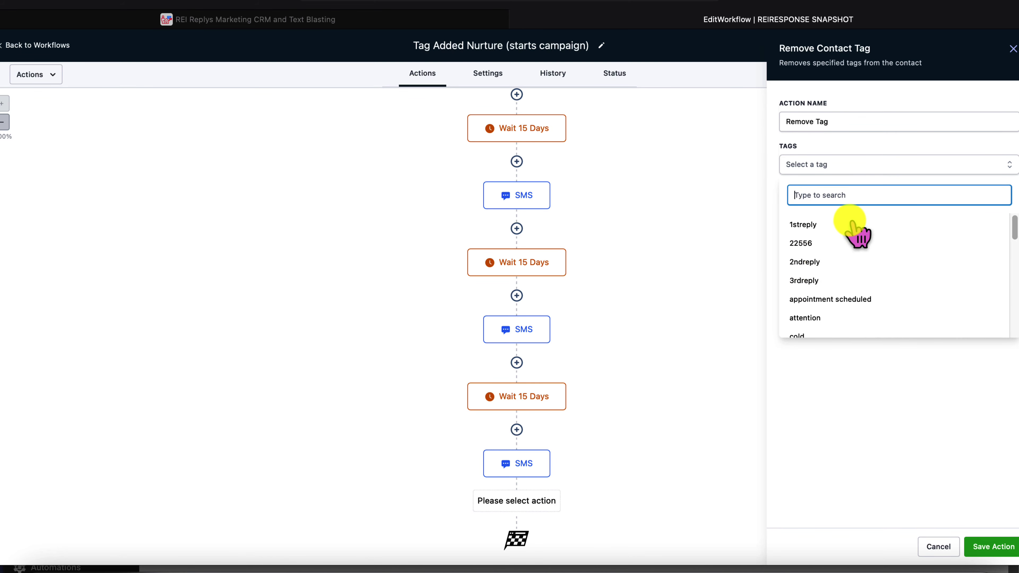
{"action": "type", "text": "nuture"}
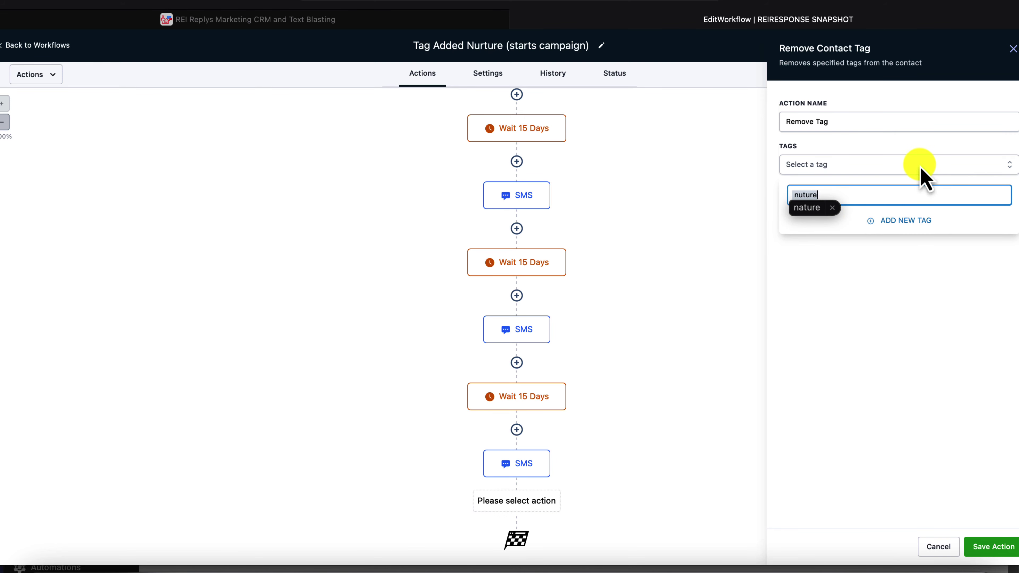
{"action": "key", "text": "BackSpace"}
{"action": "key", "text": "BackSpace"}
{"action": "key", "text": "BackSpace"}
{"action": "key", "text": "BackSpace"}
{"action": "type", "text": "rture"}
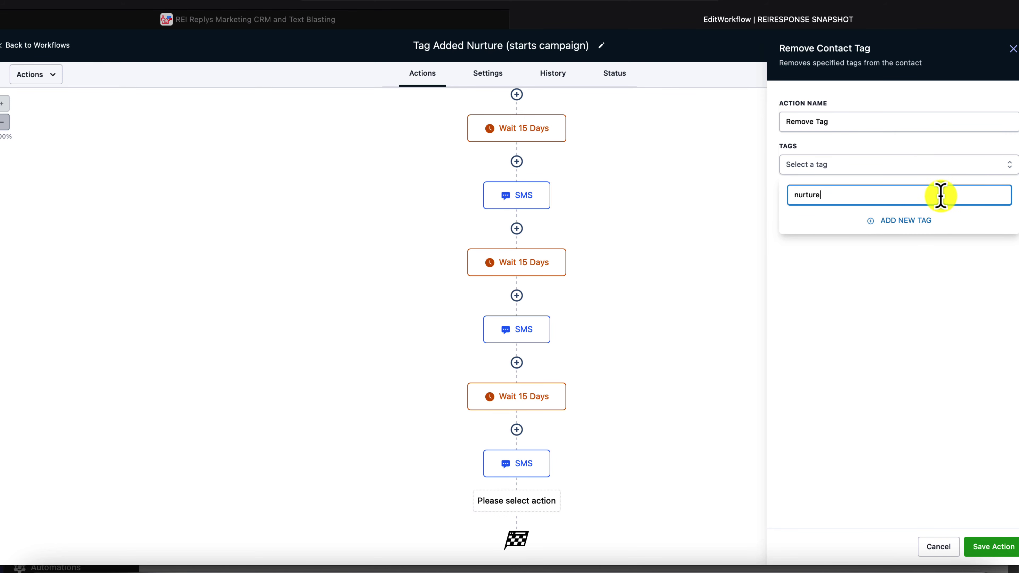
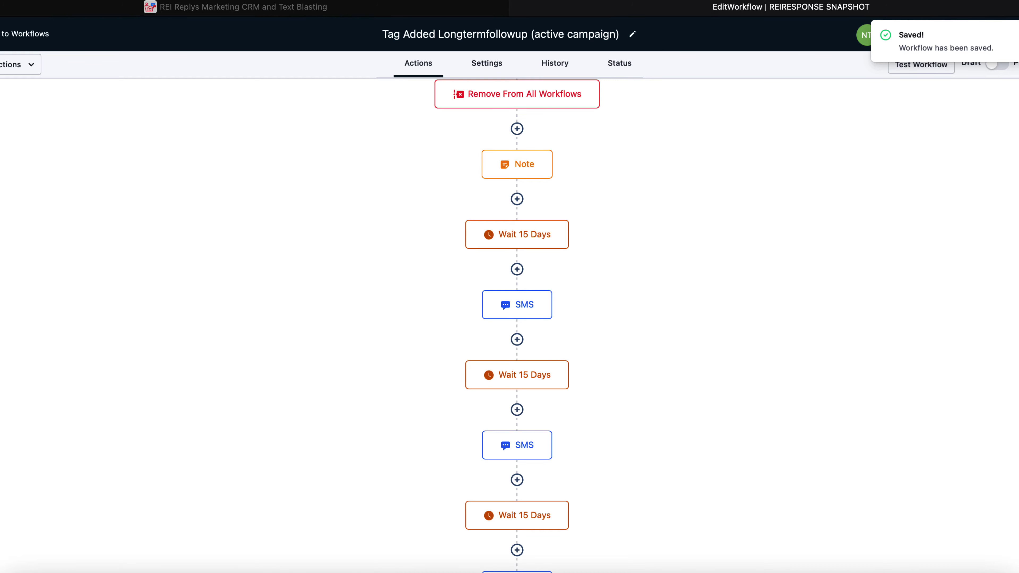
Replace the first SMS message in the Tag Added Longtermfollowup workflow with the copied text and save the action.
{"action": "scroll", "coordinate": [495, 200], "scroll_direction": "down", "scroll_amount": 1}
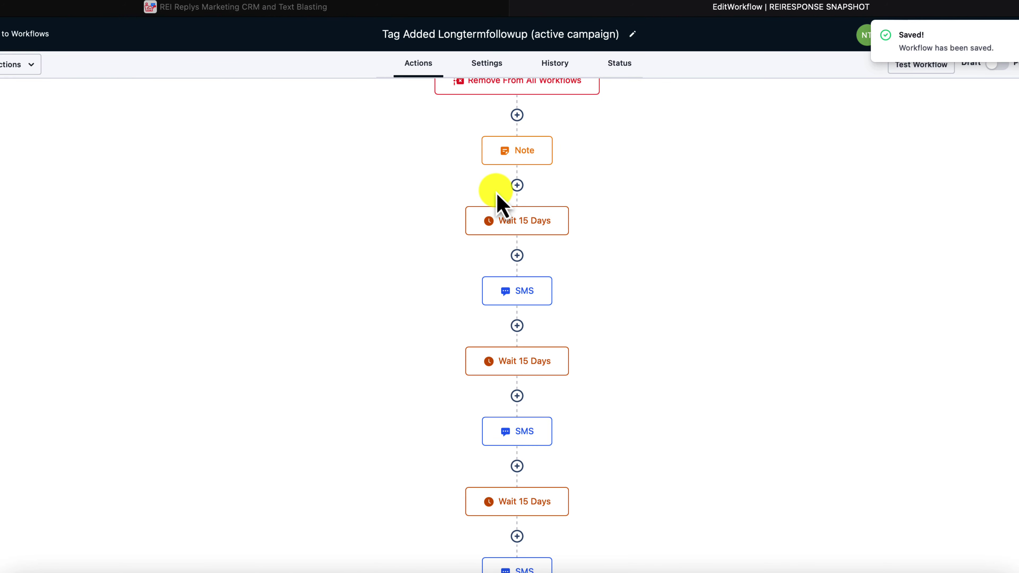
{"action": "left_click", "coordinate": [528, 297]}
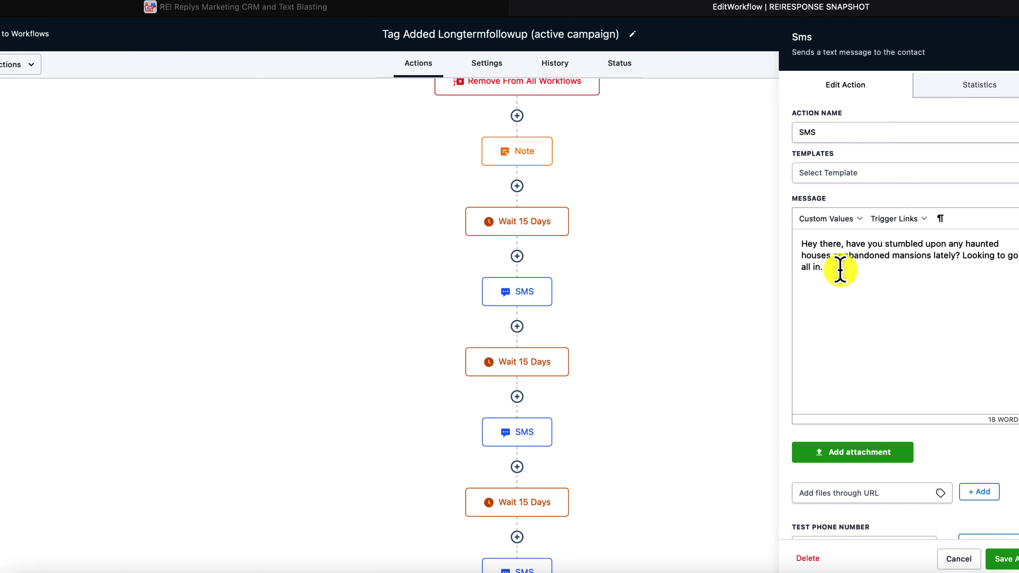
{"action": "left_click_drag", "start_coordinate": [837, 267], "coordinate": [799, 244]}
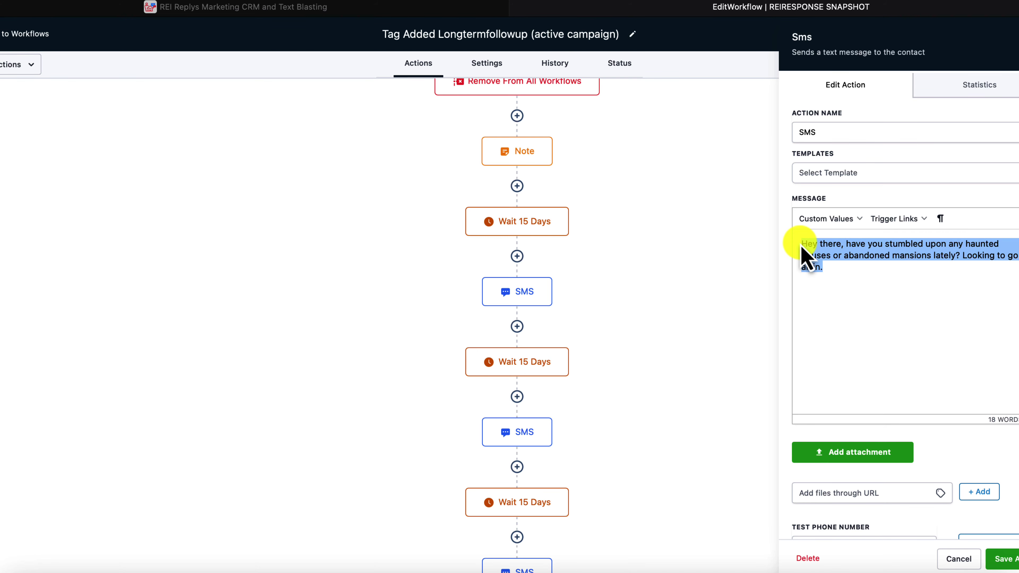
{"action": "key", "text": "BackSpace"}
{"action": "key", "text": "super+v"}
{"action": "left_click", "coordinate": [1002, 559]}
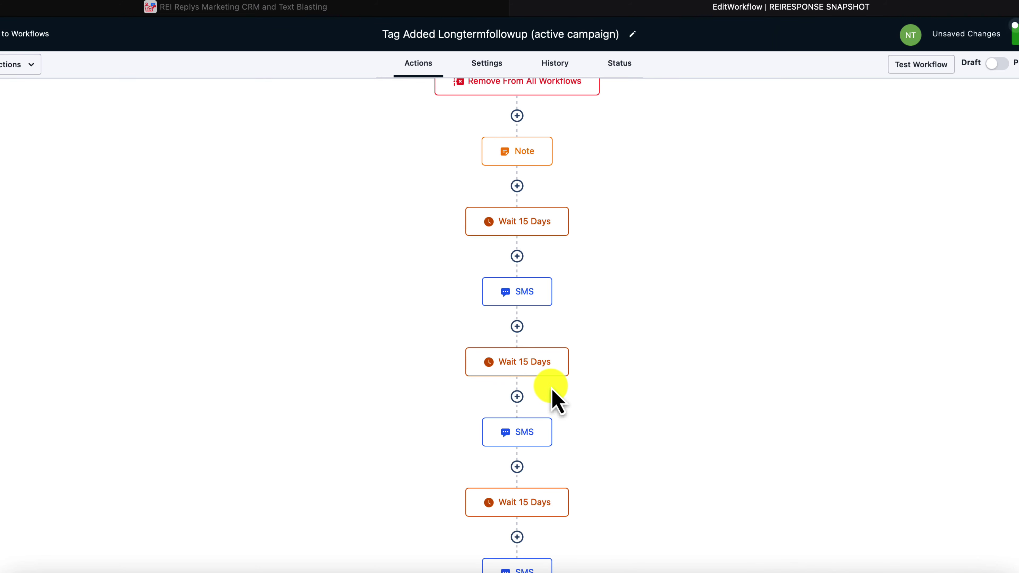
Replace and save the second SMS message: "Hi {{contact.first_name}}, I trust your instincts when it comes to finding hidden gems. Anything on your radar lately?".
{"action": "scroll", "coordinate": [552, 390], "scroll_direction": "down", "scroll_amount": 3}
{"action": "left_click", "coordinate": [526, 367]}
{"action": "left_click_drag", "start_coordinate": [971, 268], "coordinate": [768, 245]}
{"action": "key", "text": "BackSpace"}
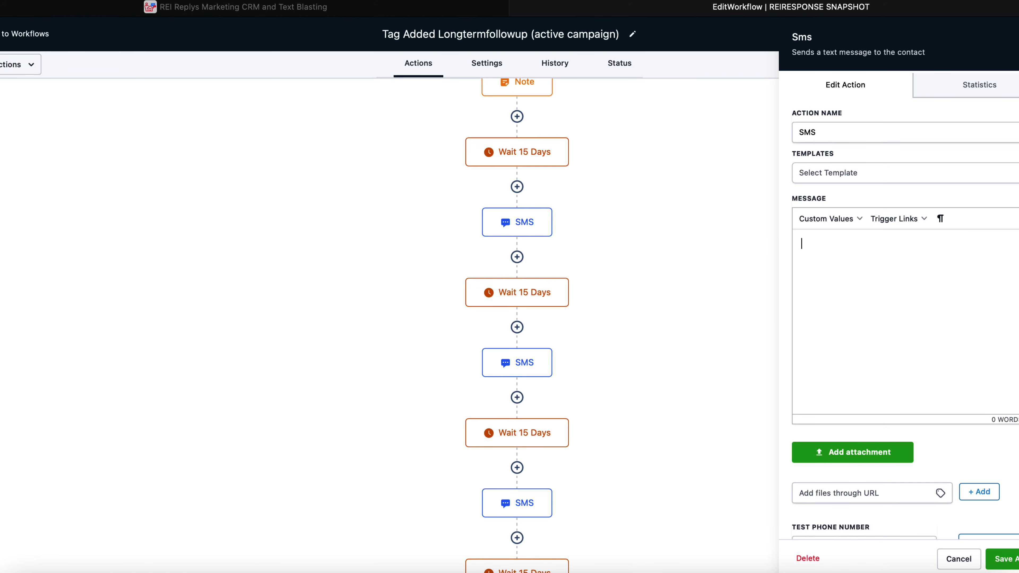
{"action": "key", "text": "super+Tab"}
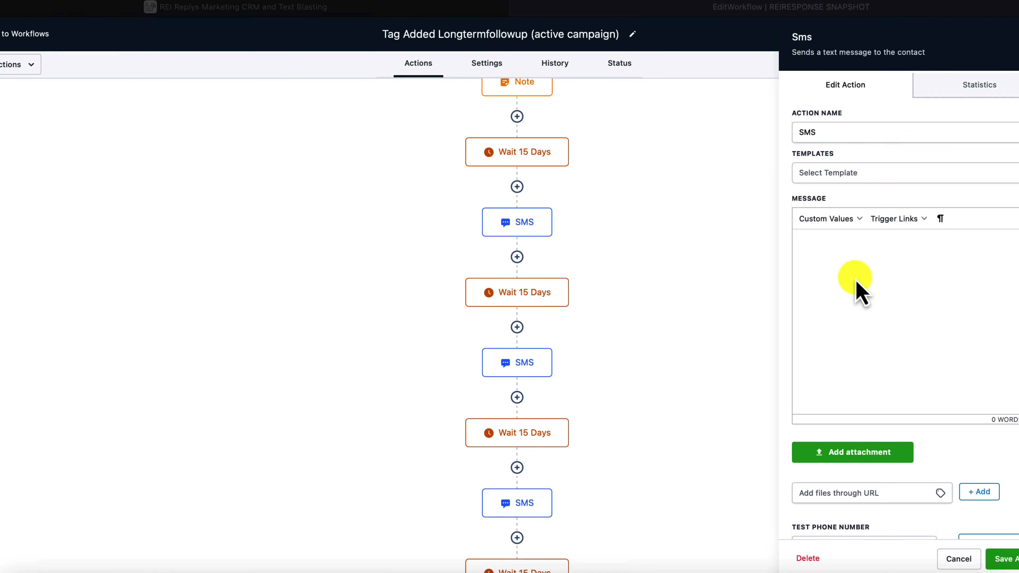
{"action": "left_click", "coordinate": [860, 291]}
{"action": "type", "text": "Hi {{contact.first_name}}, I trust your instincts when it comes to finding hidden gems. Anything on your radar lately?"}
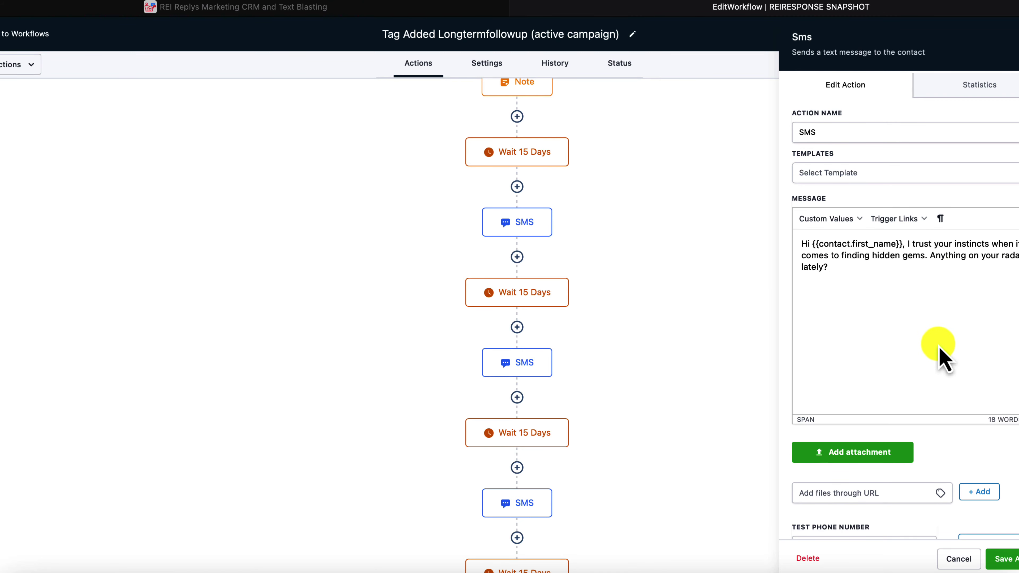
{"action": "left_click", "coordinate": [1009, 561]}
Replace and save the third SMS: "Hey {{contact.first_name}}, I know you've got a keen eye for spotting great deals. Have you found anything worth checking out?".
{"action": "scroll", "coordinate": [598, 421], "scroll_direction": "down", "scroll_amount": 3}
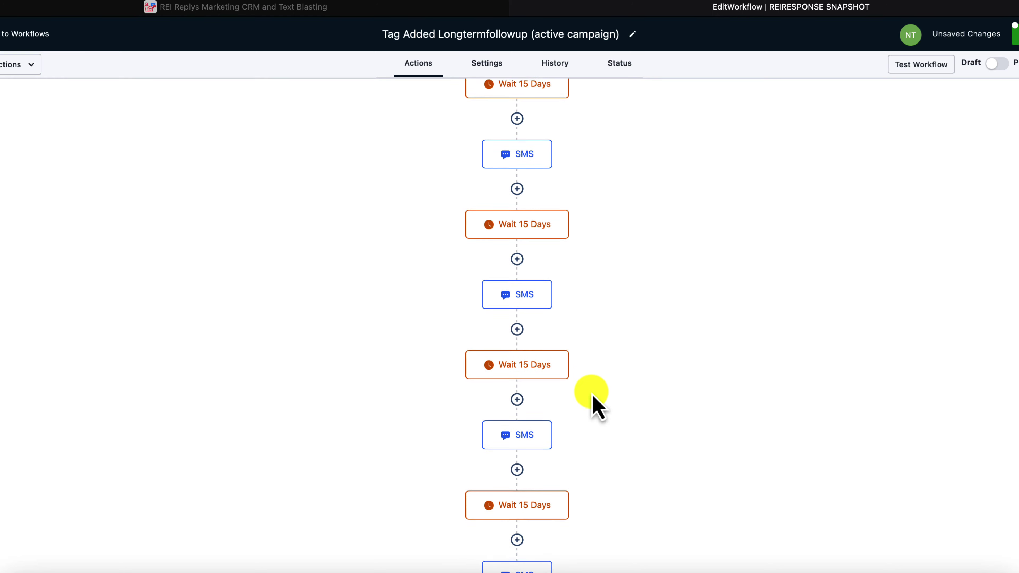
{"action": "left_click", "coordinate": [513, 406]}
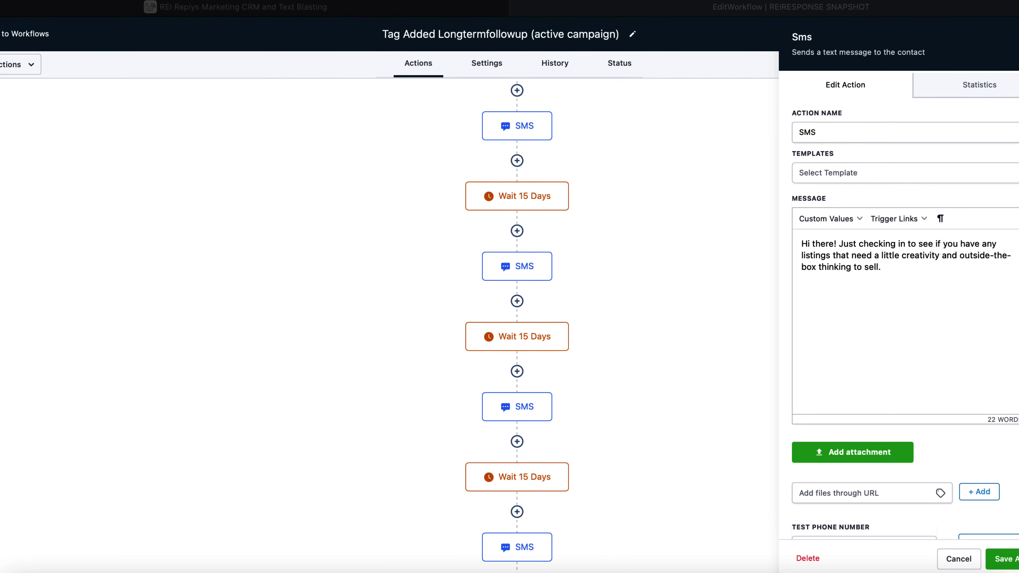
{"action": "left_click", "coordinate": [884, 284]}
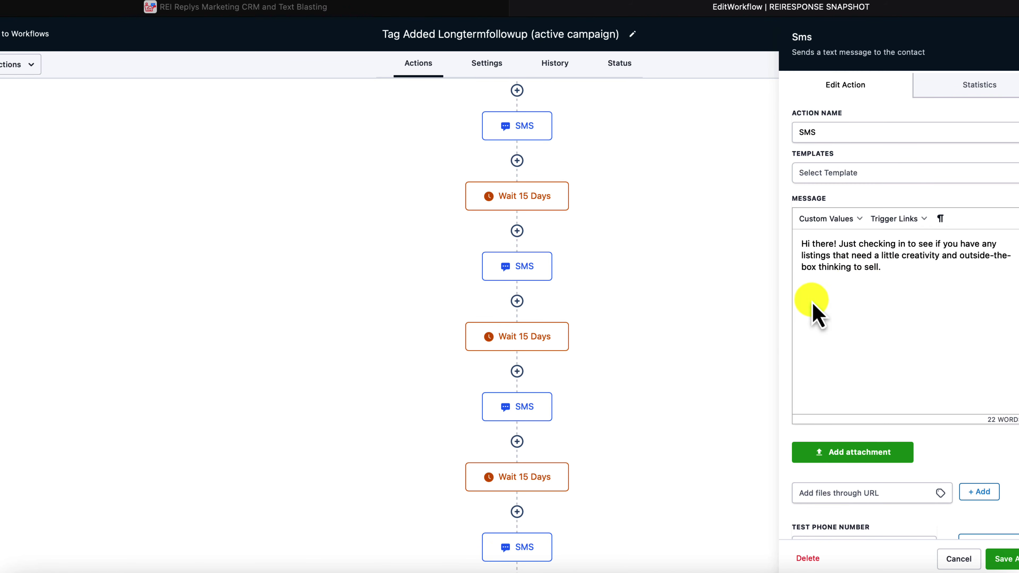
{"action": "left_click_drag", "start_coordinate": [893, 255], "coordinate": [801, 255]}
{"action": "left_click_drag", "start_coordinate": [916, 289], "coordinate": [789, 244]}
{"action": "type", "text": "Hey {{contact.first_name}}, I know you've got a keen eye for spotting great deals. Have you found anything worth checking out?"}
{"action": "left_click", "coordinate": [1007, 557]}
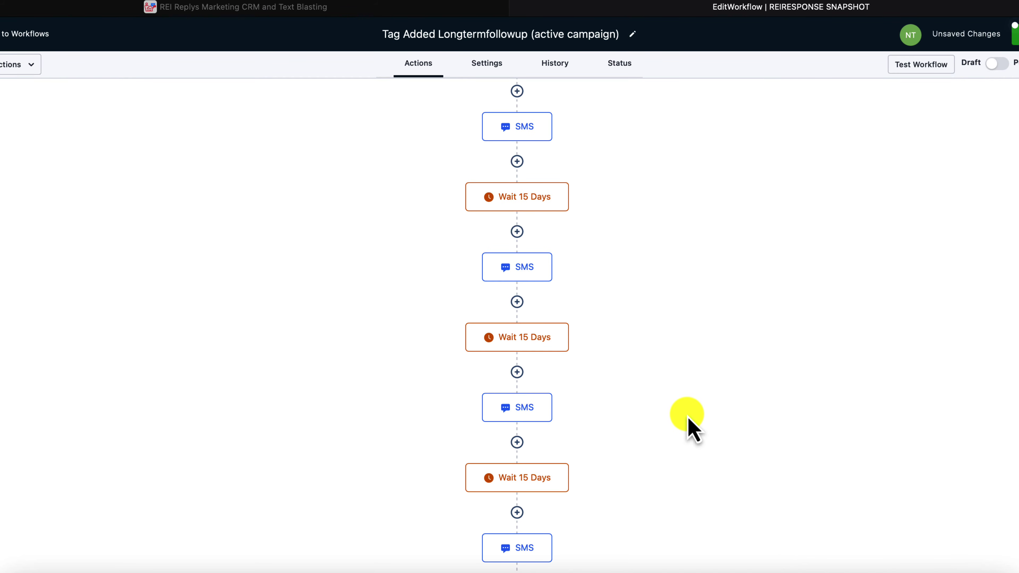
Replace and save the last SMS: "Hi {{contact.first_name}}, just a friendly reminder that I'm always on the lookout for a good investment opportunity. Do you have any leads?".
{"action": "scroll", "coordinate": [562, 414], "scroll_direction": "down", "scroll_amount": 1}
{"action": "scroll", "coordinate": [550, 406], "scroll_direction": "up", "scroll_amount": 1}
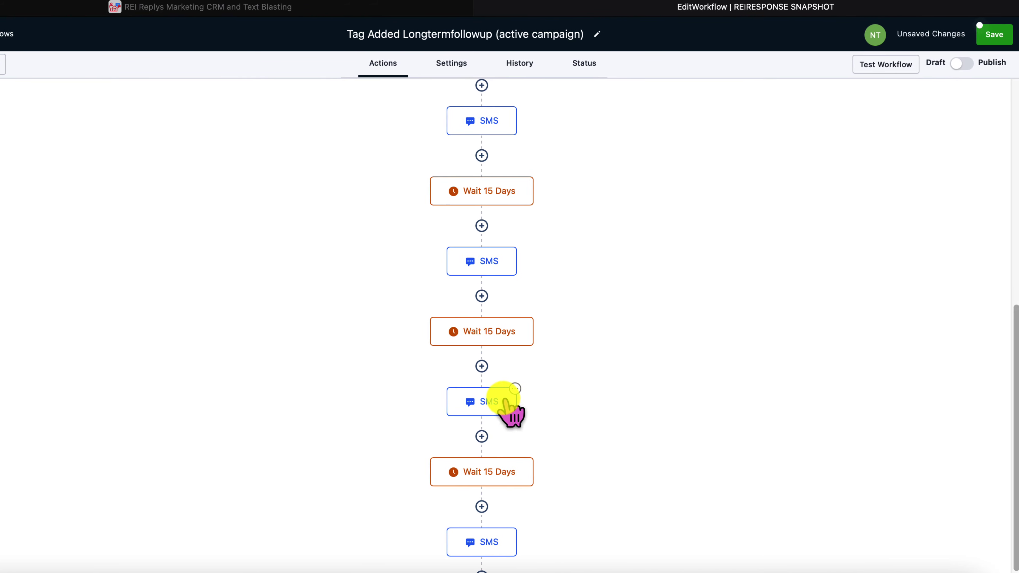
{"action": "left_click", "coordinate": [543, 403]}
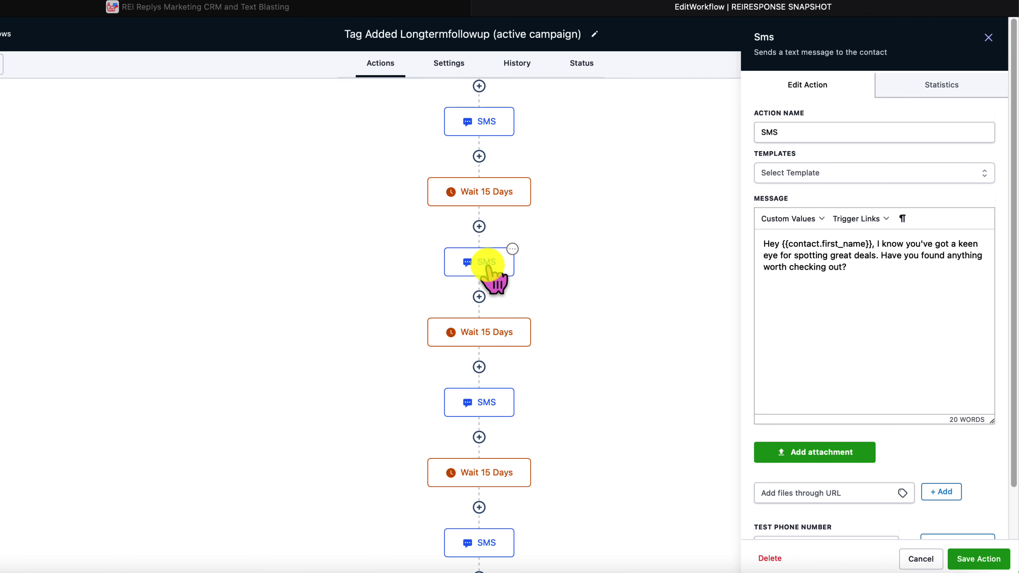
{"action": "scroll", "coordinate": [486, 277], "scroll_direction": "down", "scroll_amount": 4}
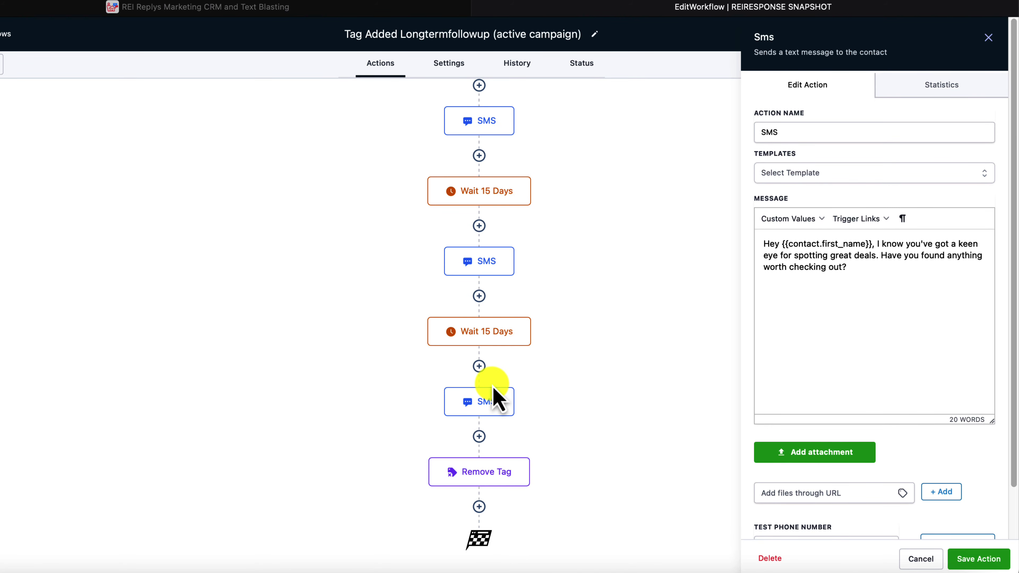
{"action": "left_click", "coordinate": [494, 400]}
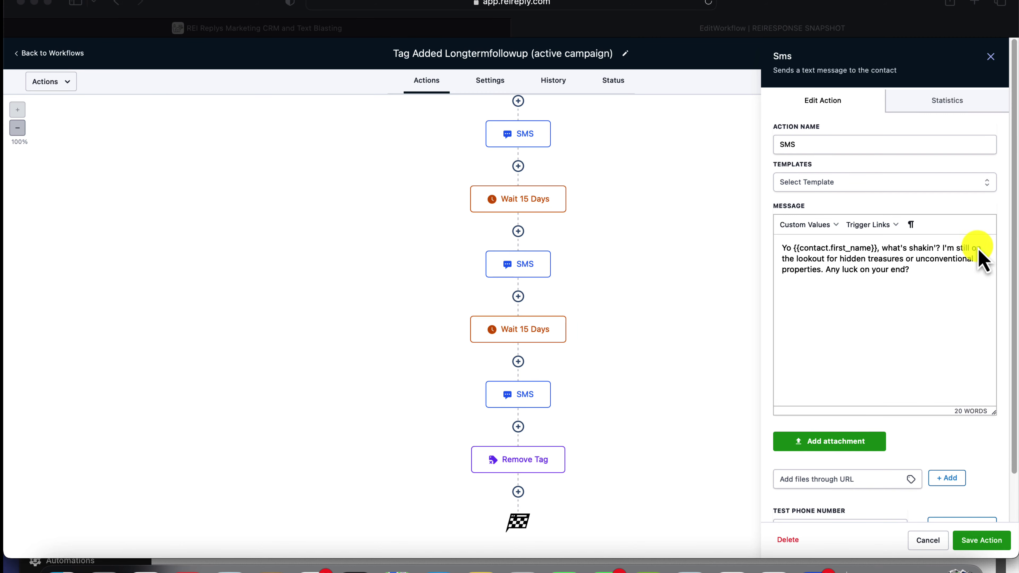
{"action": "left_click", "coordinate": [931, 270]}
{"action": "left_click_drag", "start_coordinate": [922, 273], "coordinate": [780, 228]}
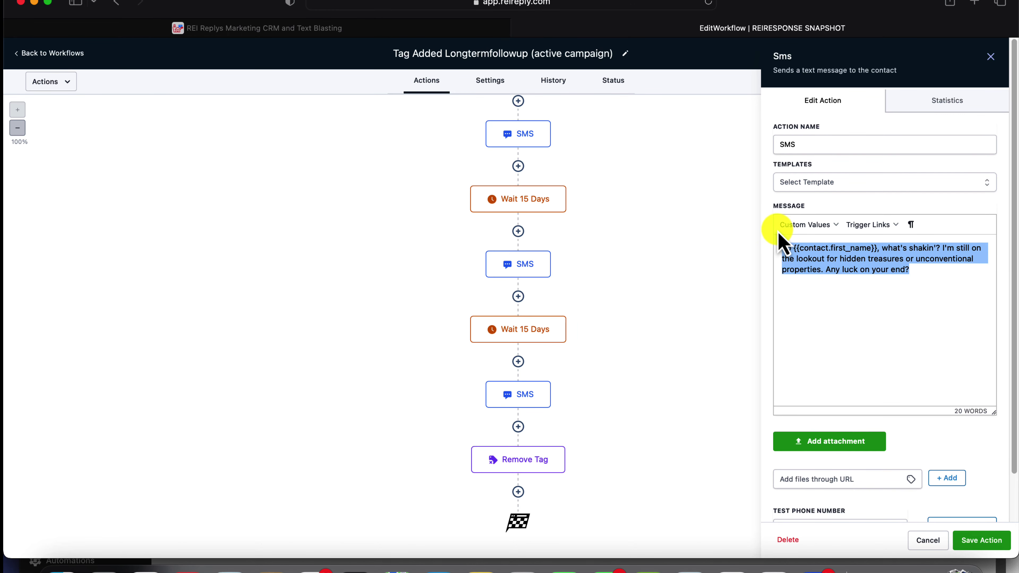
{"action": "type", "text": "Hi {{contact.first_name}}, just a friendly reminder that I'm always on the lookout for a good investment opportunity. Do you have any leads?"}
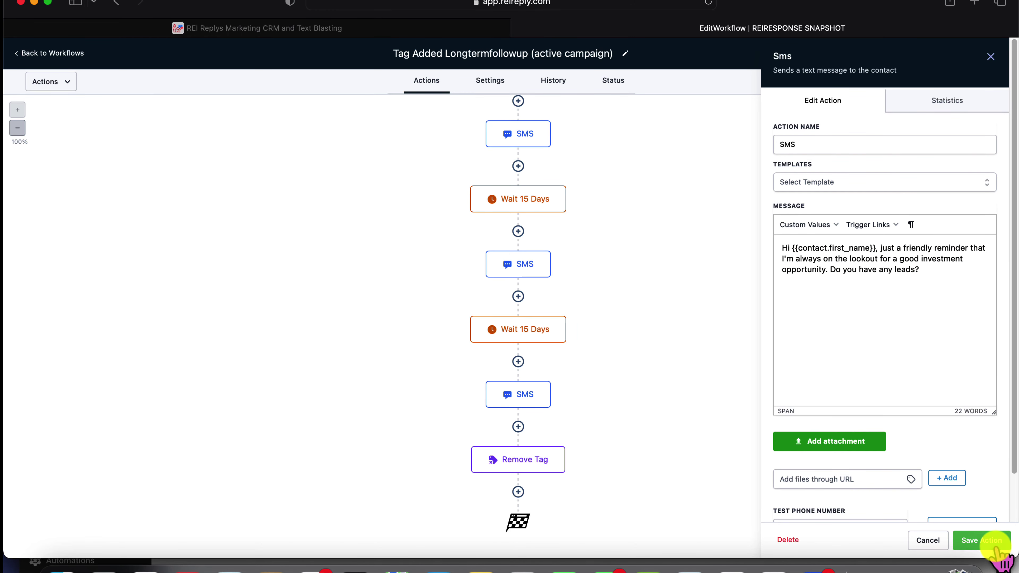
{"action": "left_click", "coordinate": [987, 540]}
Save the Tag Added Longtermfollowup workflow with its rewritten SMS messages.
{"action": "scroll", "coordinate": [537, 333], "scroll_direction": "up", "scroll_amount": 10}
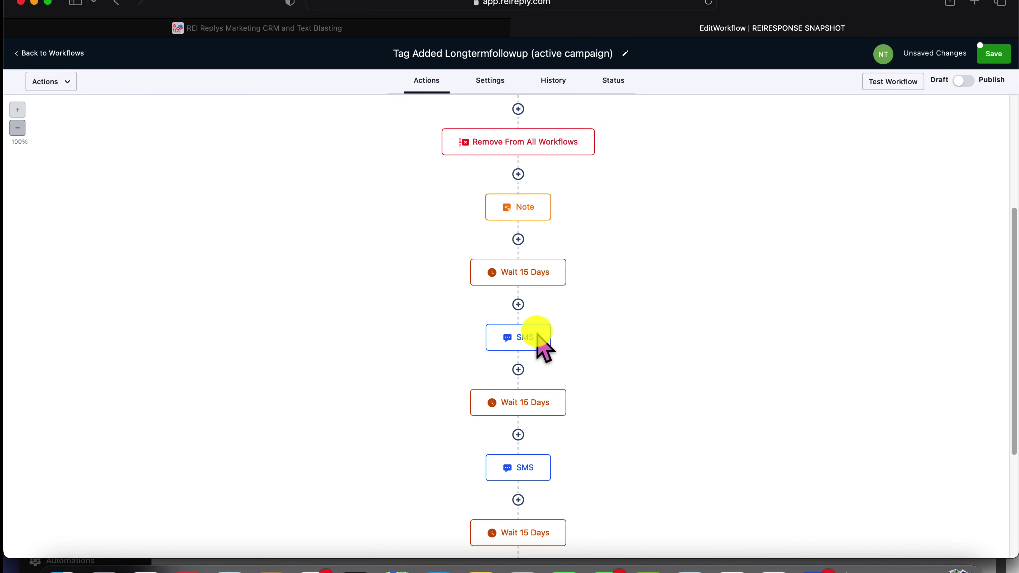
{"action": "scroll", "coordinate": [541, 346], "scroll_direction": "down", "scroll_amount": 2}
{"action": "left_click", "coordinate": [995, 55]}
Set the Remove Tag action at the end of the workflow to remove the longtermfollowup tag and save the action.
{"action": "scroll", "coordinate": [559, 250], "scroll_direction": "down", "scroll_amount": 4}
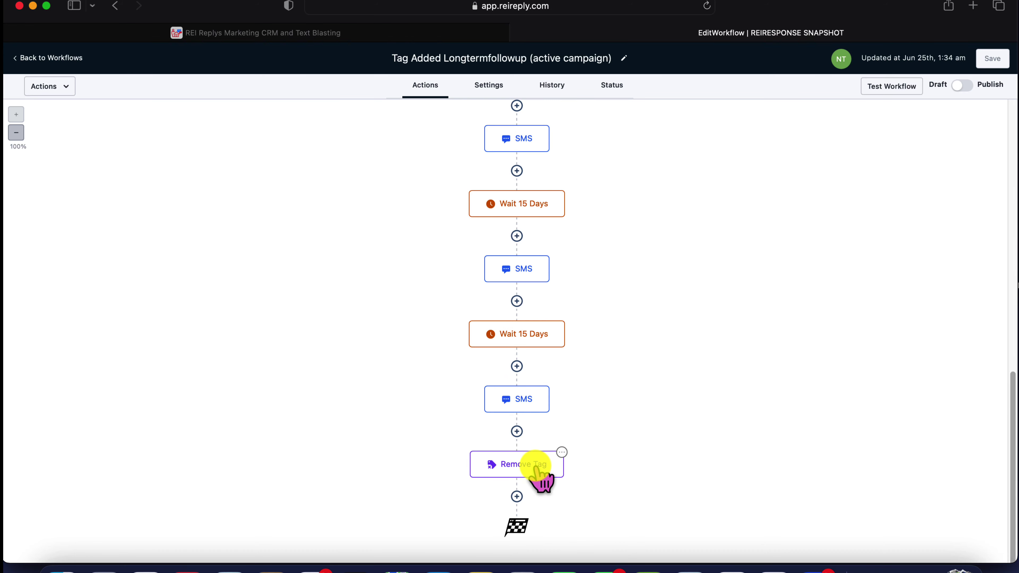
{"action": "left_click", "coordinate": [543, 465]}
{"action": "left_click", "coordinate": [809, 175]}
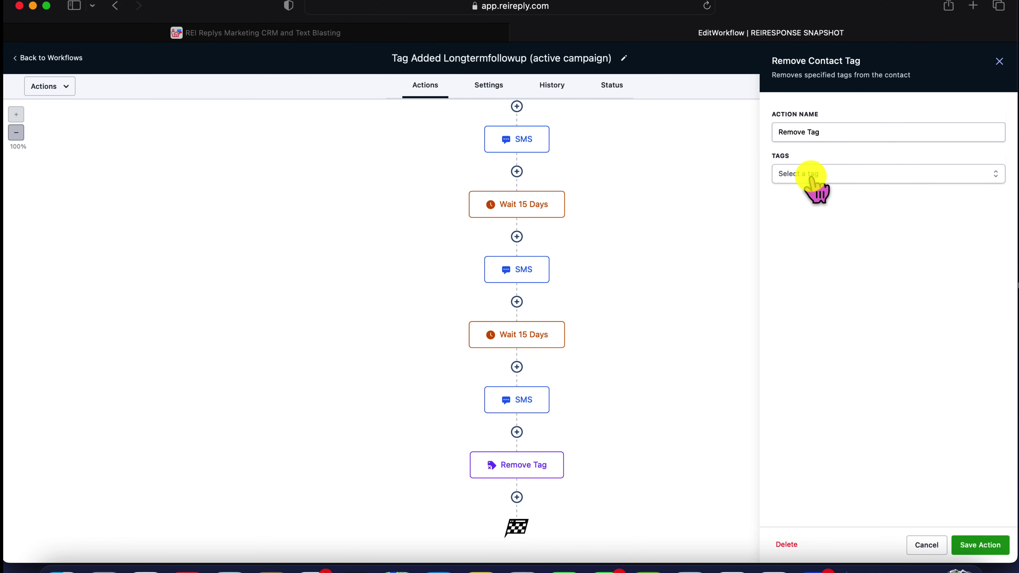
{"action": "left_click", "coordinate": [811, 176]}
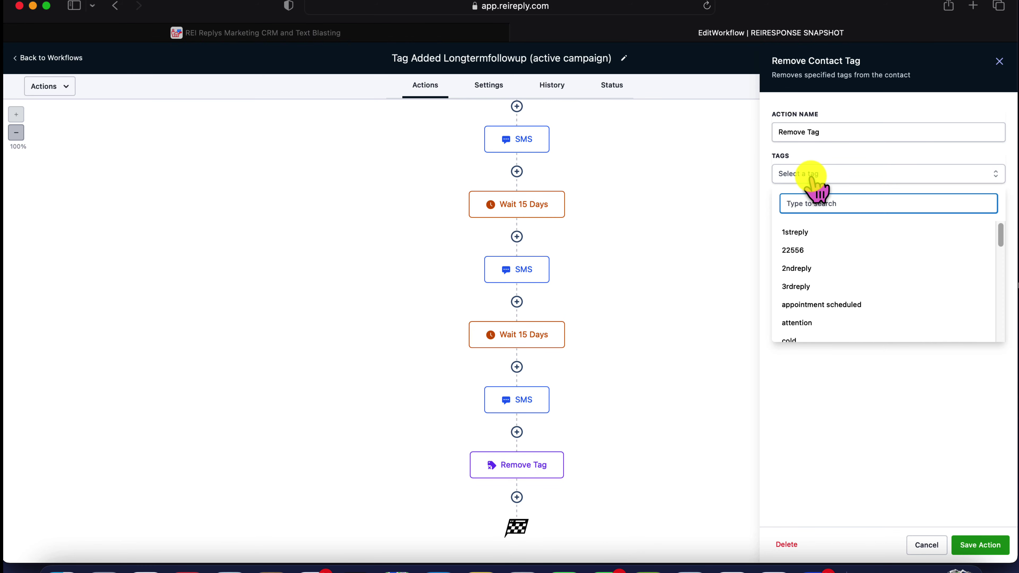
{"action": "type", "text": "long"}
{"action": "left_click", "coordinate": [821, 236]}
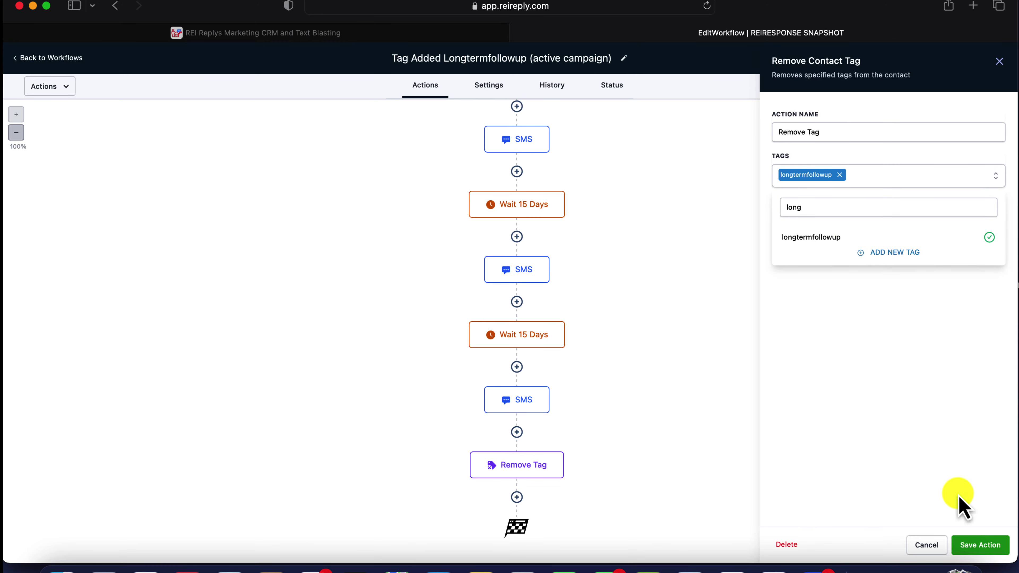
{"action": "left_click", "coordinate": [978, 546]}
Replace the longtermfollowup tag with nurture in the Remove Tag action near the start of the workflow and save the action.
{"action": "scroll", "coordinate": [616, 303], "scroll_direction": "up", "scroll_amount": 15}
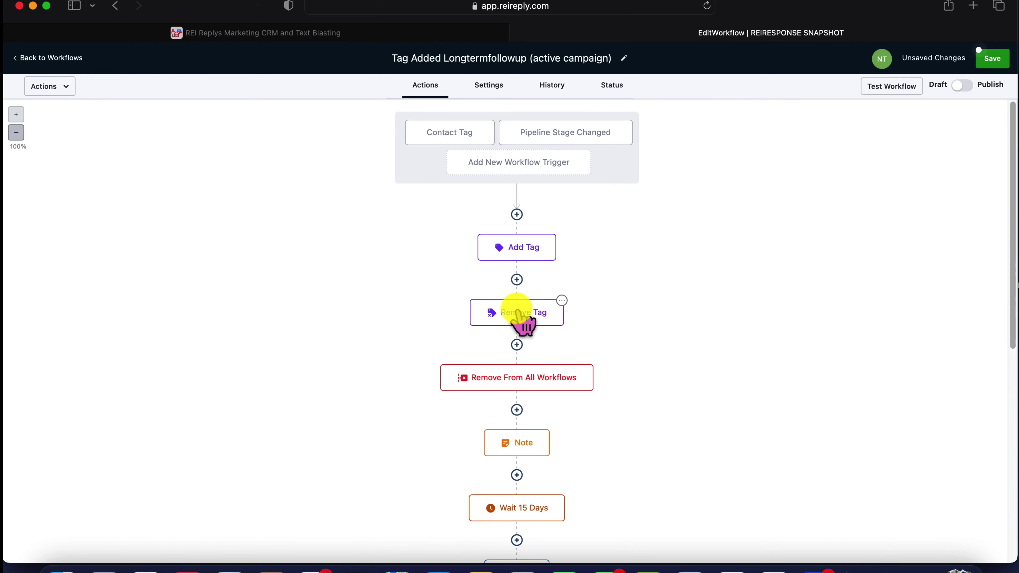
{"action": "left_click", "coordinate": [516, 311]}
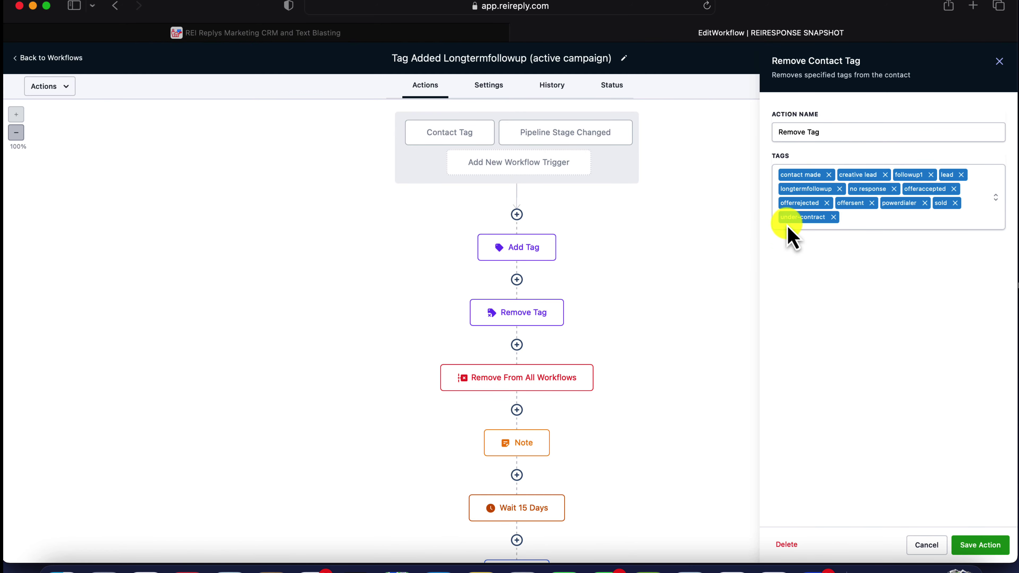
{"action": "scroll", "coordinate": [850, 214], "scroll_direction": "up", "scroll_amount": 3}
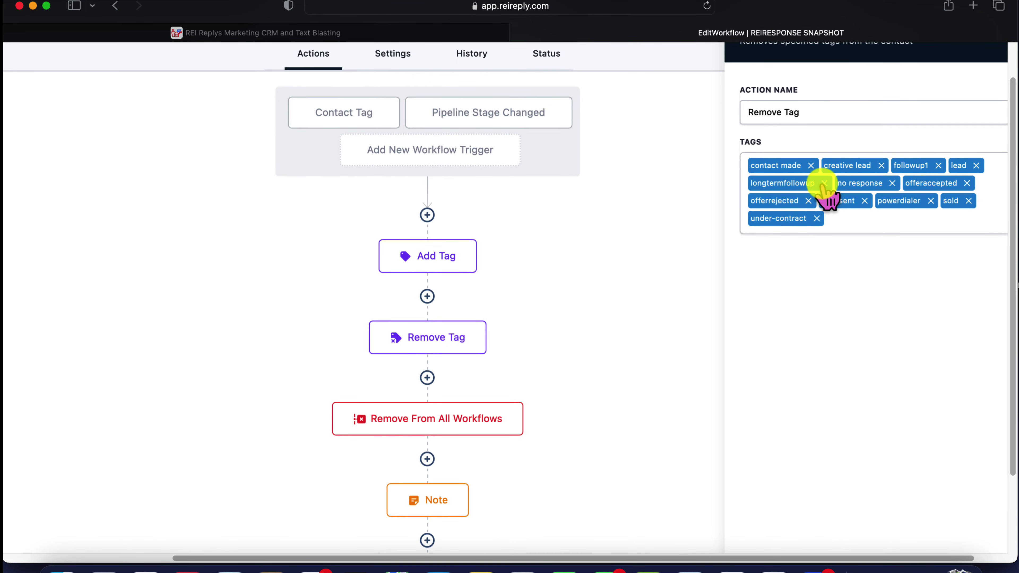
{"action": "left_click", "coordinate": [825, 183]}
{"action": "left_click", "coordinate": [974, 188]}
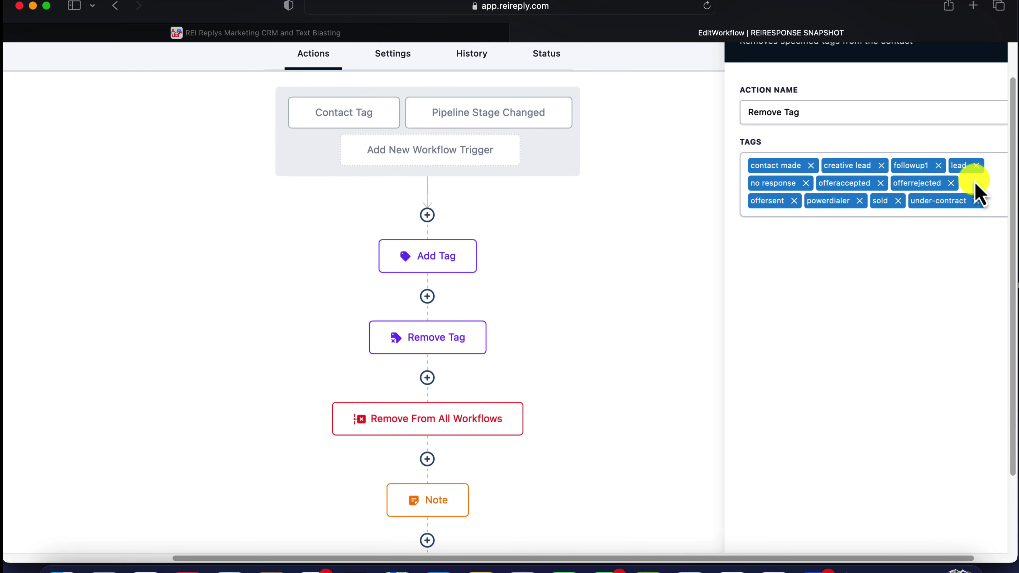
{"action": "type", "text": "nurtur"}
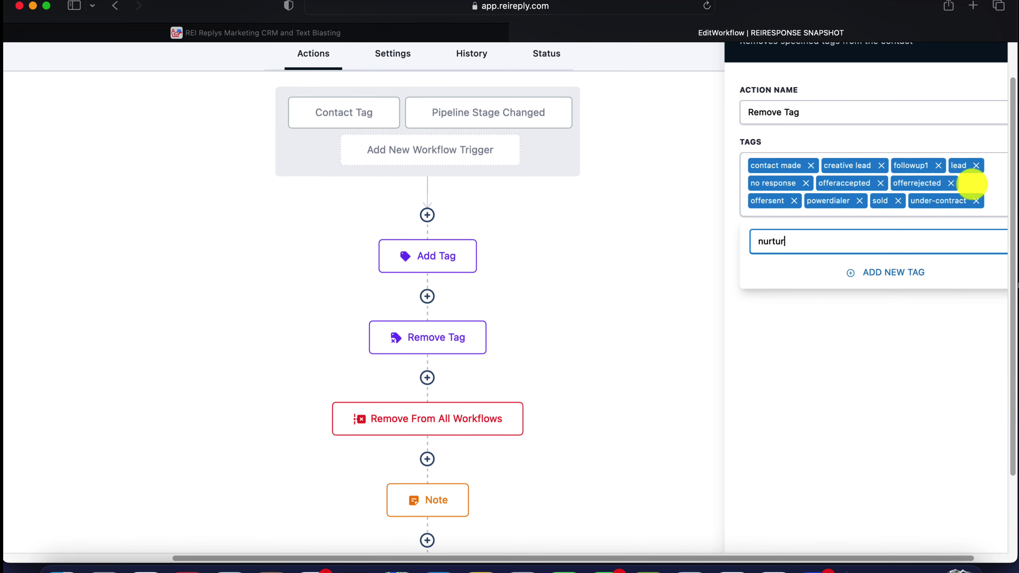
{"action": "type", "text": "e"}
{"action": "left_click", "coordinate": [894, 272]}
{"action": "left_click", "coordinate": [866, 406]}
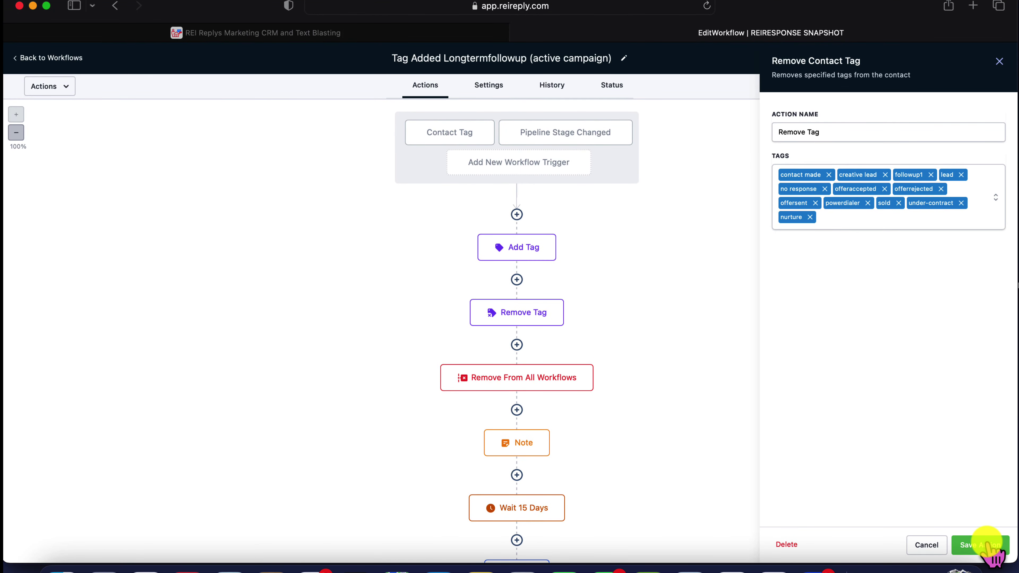
{"action": "left_click", "coordinate": [988, 544]}
Save the Tag Added Longtermfollowup workflow, switch it from draft to published, and save the published state.
{"action": "left_click", "coordinate": [994, 58]}
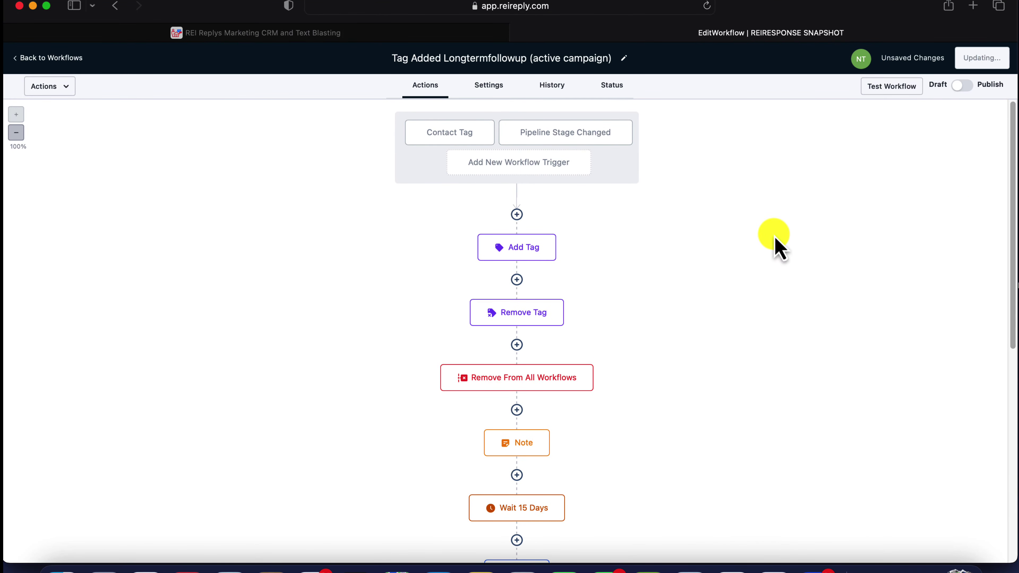
{"action": "scroll", "coordinate": [676, 302], "scroll_direction": "down", "scroll_amount": 10}
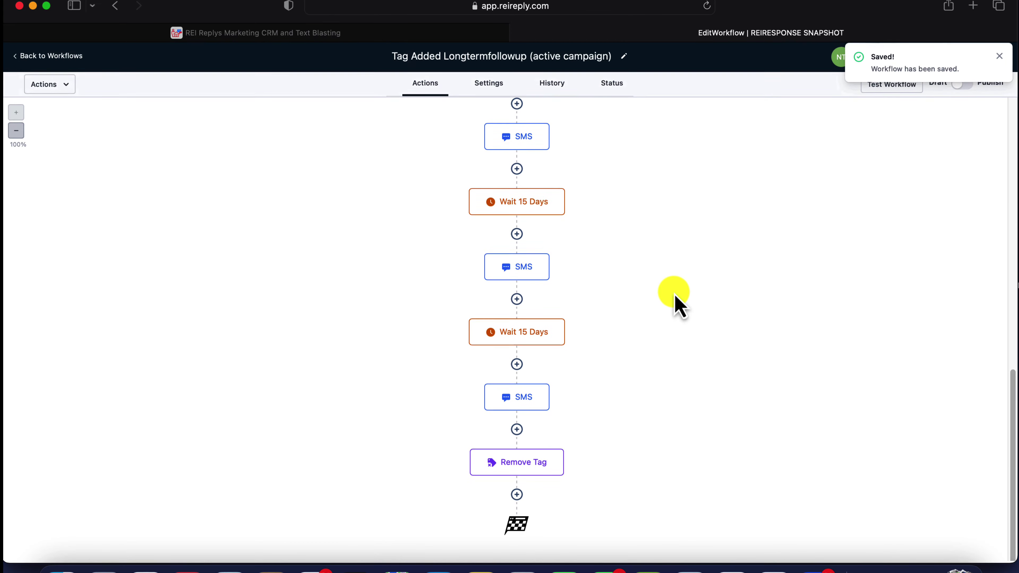
{"action": "scroll", "coordinate": [676, 299], "scroll_direction": "up", "scroll_amount": 10}
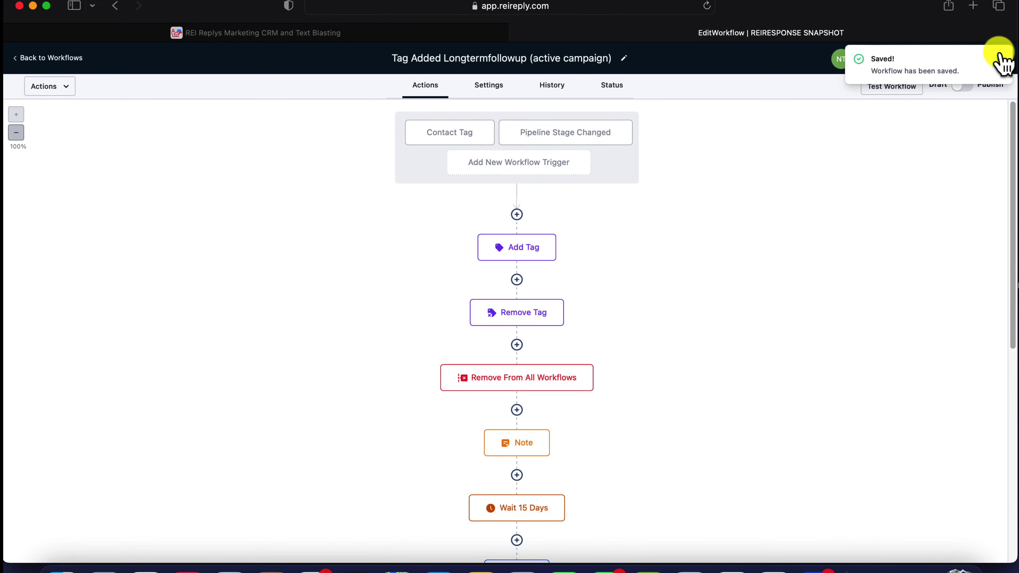
{"action": "left_click", "coordinate": [963, 85]}
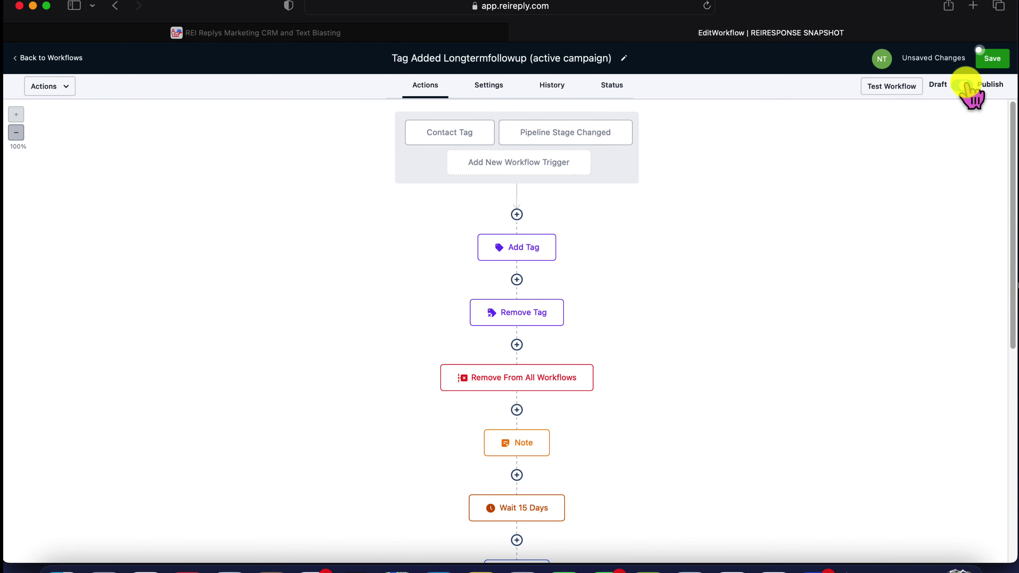
{"action": "left_click", "coordinate": [999, 60]}
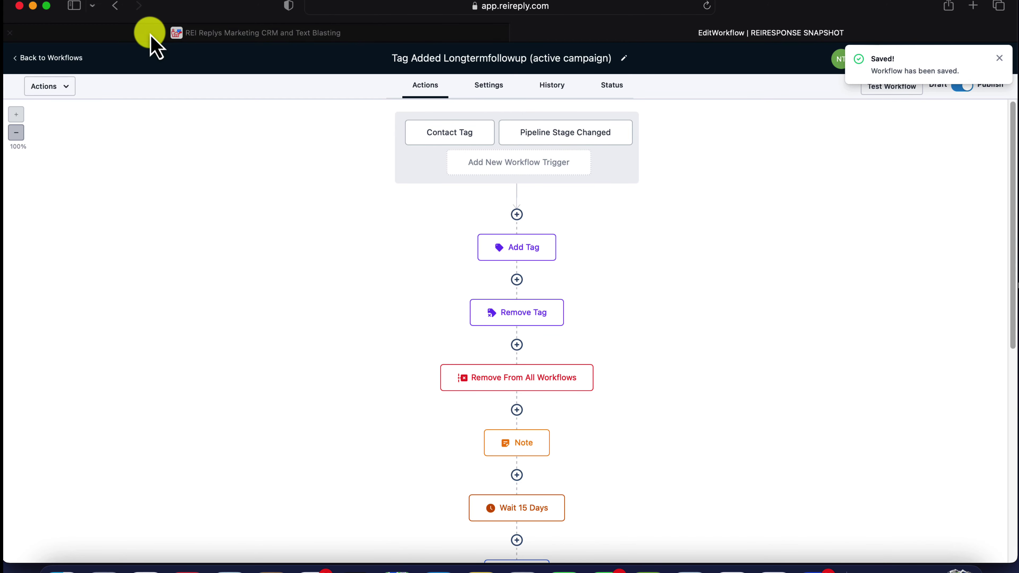
Check the Agent CRM opportunities pipeline for the next campaign stage, expanding the Follow up 1 (active campaign) column.
{"action": "left_click", "coordinate": [72, 58]}
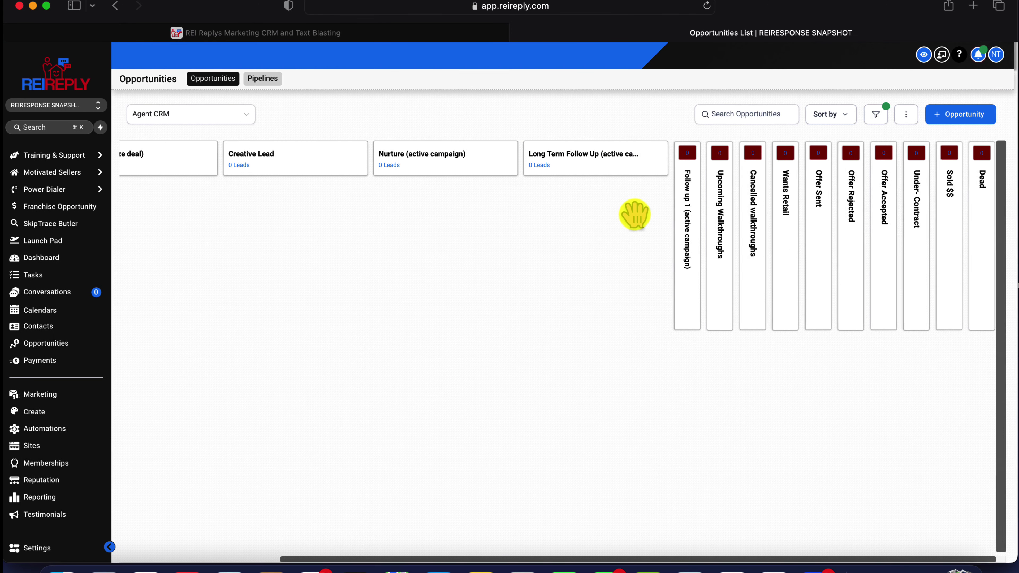
{"action": "left_click", "coordinate": [684, 197]}
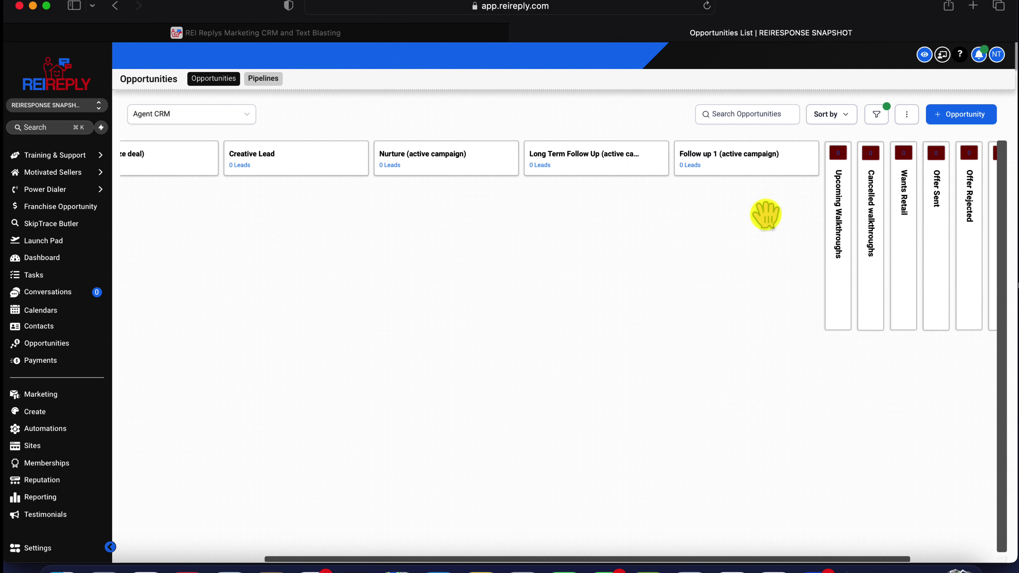
{"action": "scroll", "coordinate": [765, 214], "scroll_direction": "right", "scroll_amount": 2}
{"action": "scroll", "coordinate": [765, 214], "scroll_direction": "left", "scroll_amount": 3}
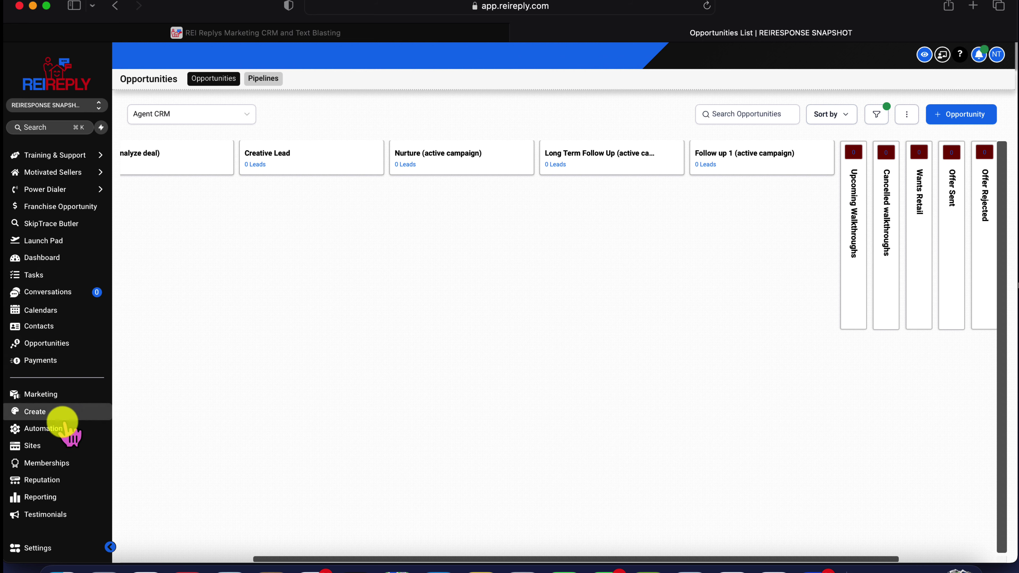
Duplicate the Tag Added Longtermfollowup workflow in the Agent CRM workflows folder under the name "Tag Added Followup1".
{"action": "left_click", "coordinate": [59, 431]}
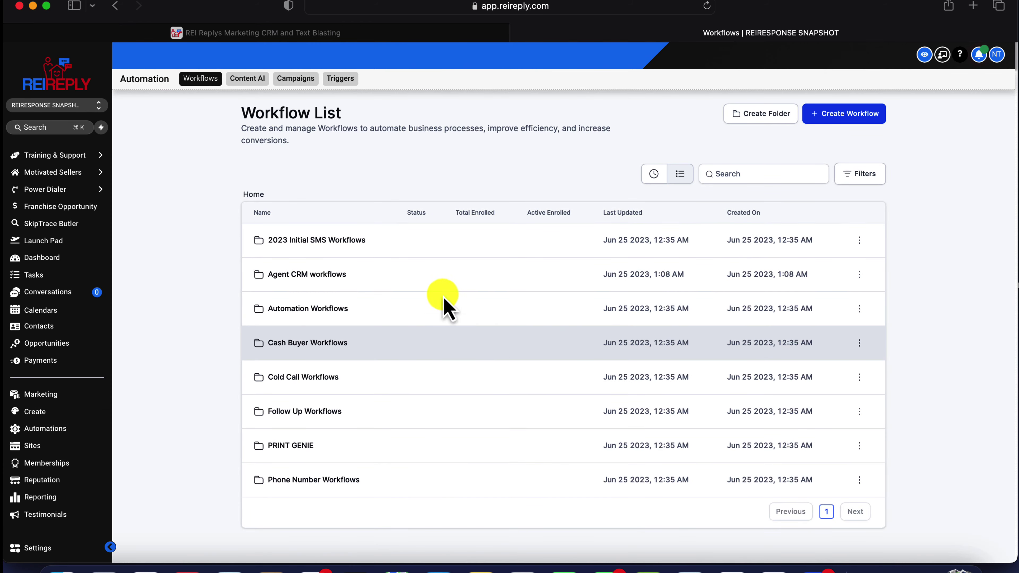
{"action": "left_click", "coordinate": [329, 274]}
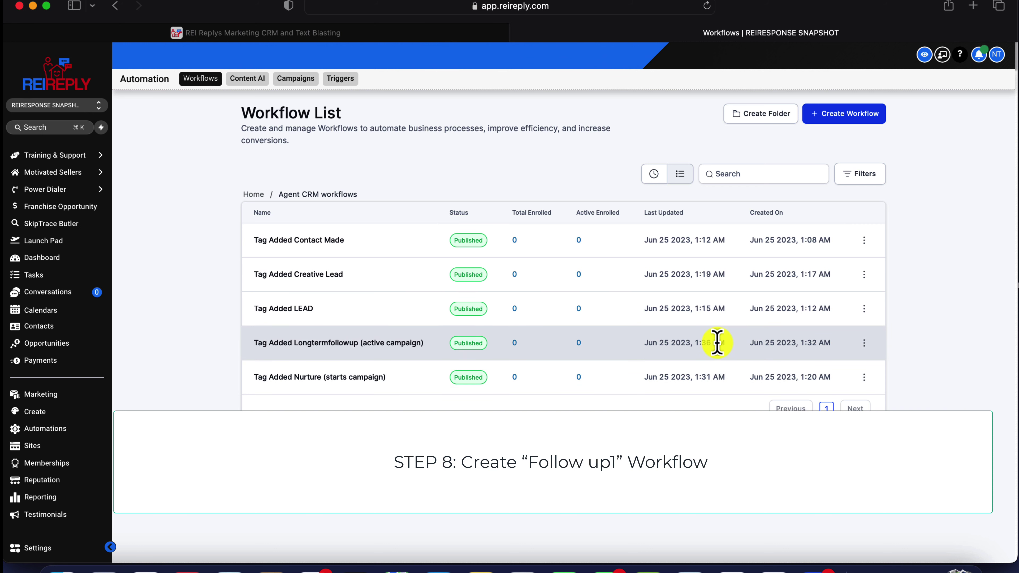
{"action": "left_click", "coordinate": [864, 343]}
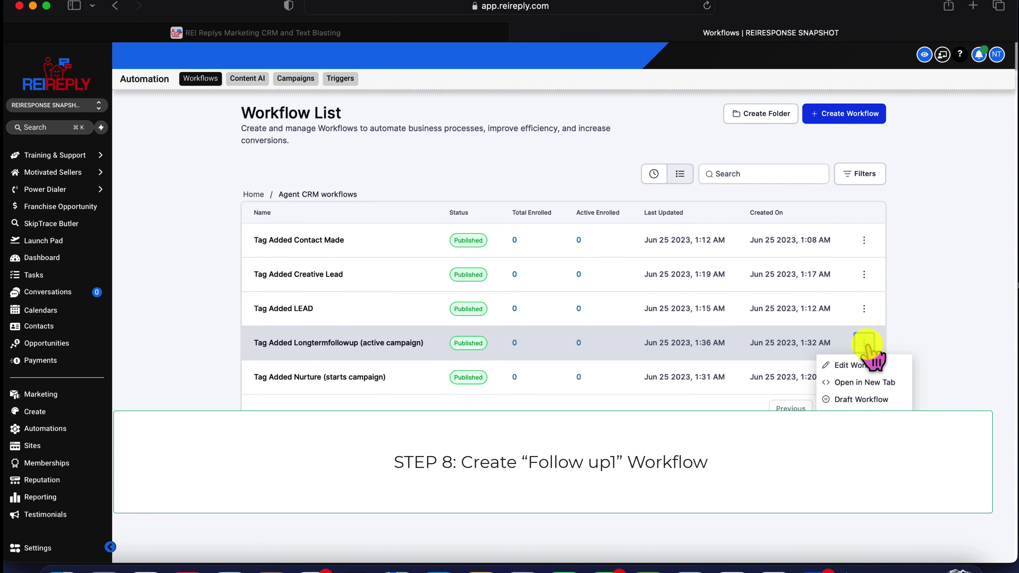
{"action": "left_click", "coordinate": [858, 416]}
{"action": "left_click_drag", "start_coordinate": [486, 337], "coordinate": [697, 337]}
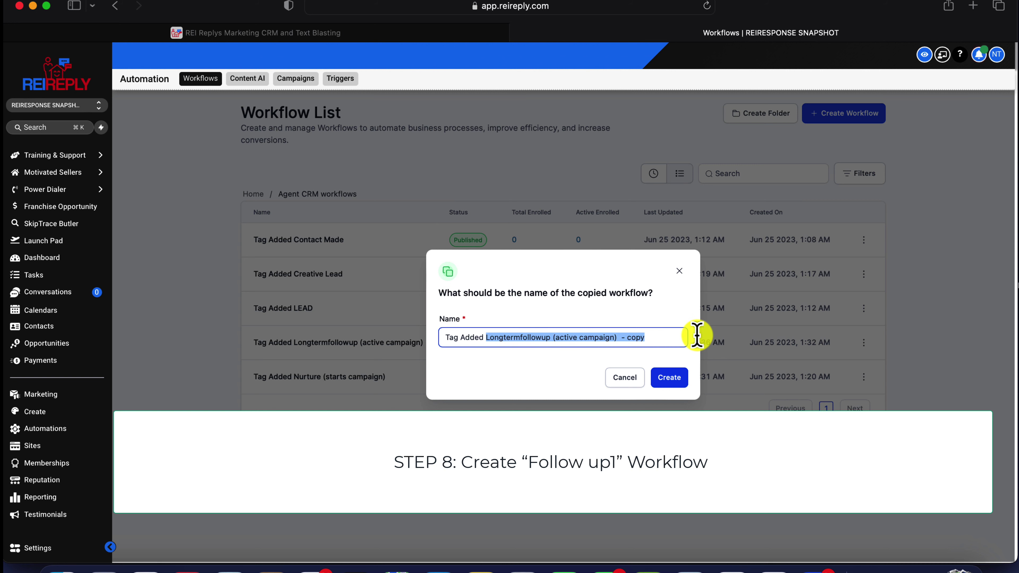
{"action": "key", "text": "BackSpace"}
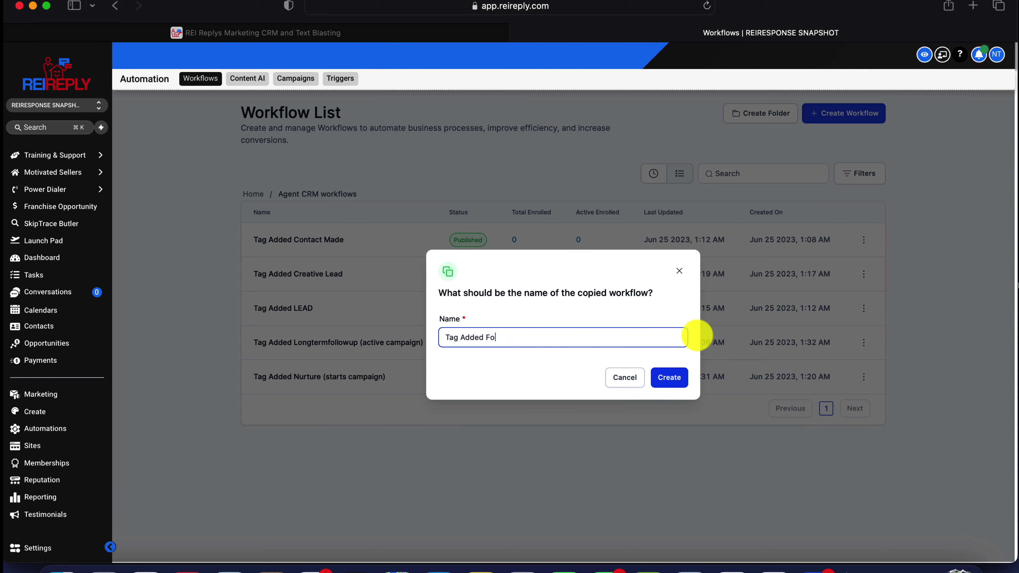
{"action": "key", "text": "BackSpace"}
{"action": "type", "text": "lowup1Folo"}
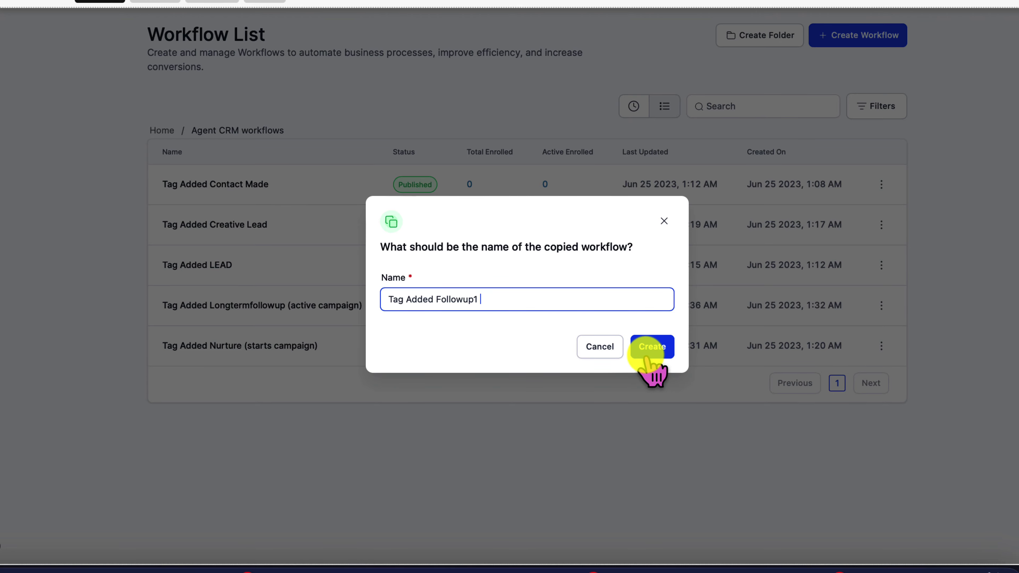
{"action": "left_click", "coordinate": [647, 354]}
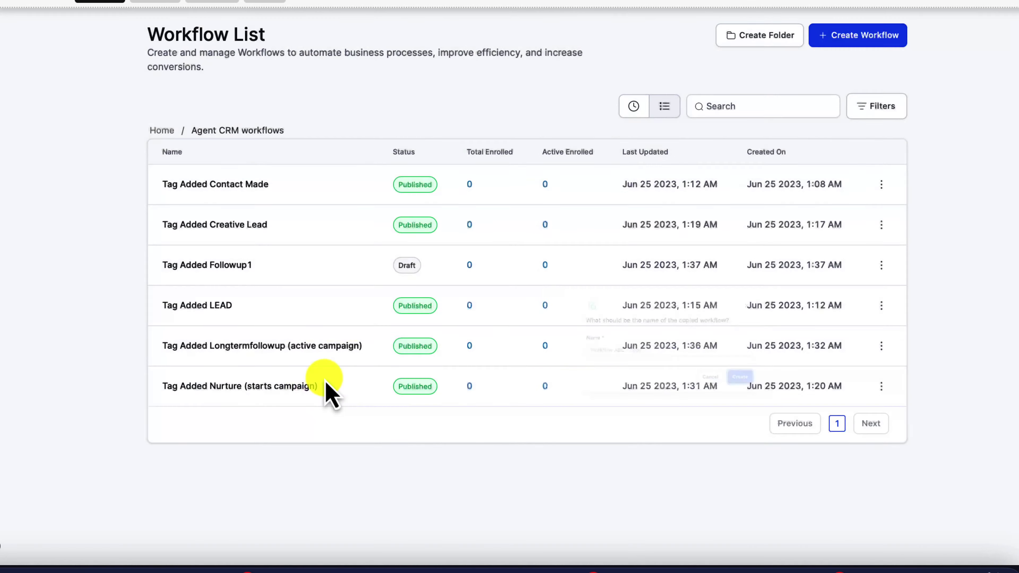
Set the Contact Tag trigger of the Tag Added Followup1 workflow to fire when followup1 is added, and save the trigger.
{"action": "left_click", "coordinate": [207, 265]}
{"action": "left_click", "coordinate": [578, 121]}
{"action": "left_click", "coordinate": [853, 225]}
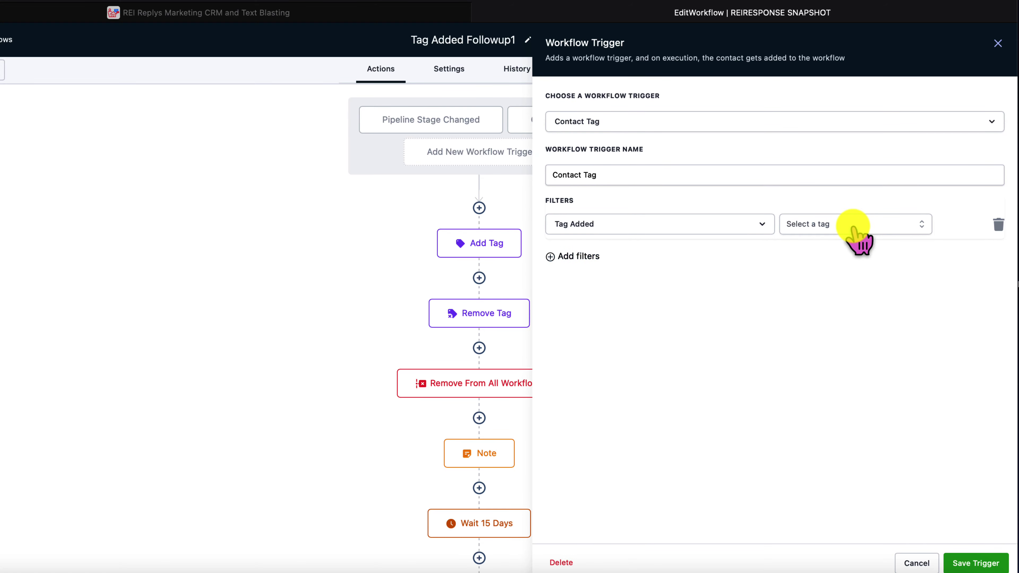
{"action": "left_click", "coordinate": [822, 226]}
{"action": "type", "text": "follo"}
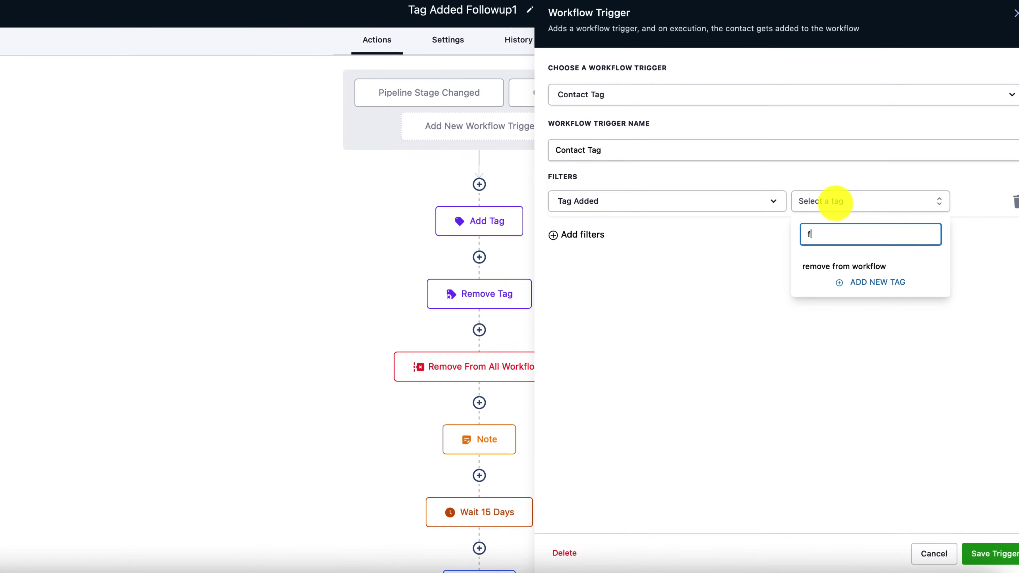
{"action": "left_click", "coordinate": [826, 266]}
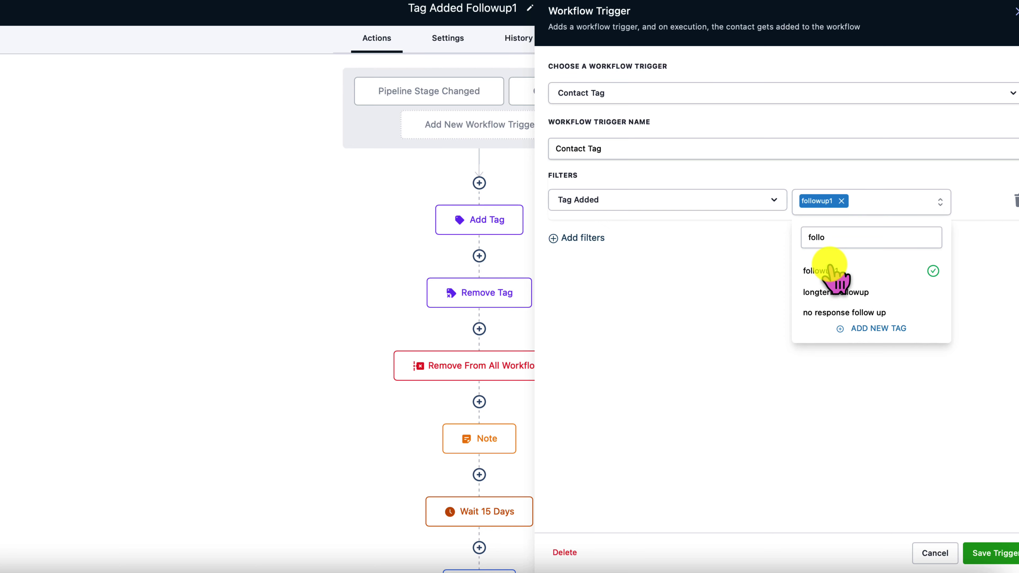
{"action": "left_click", "coordinate": [999, 553]}
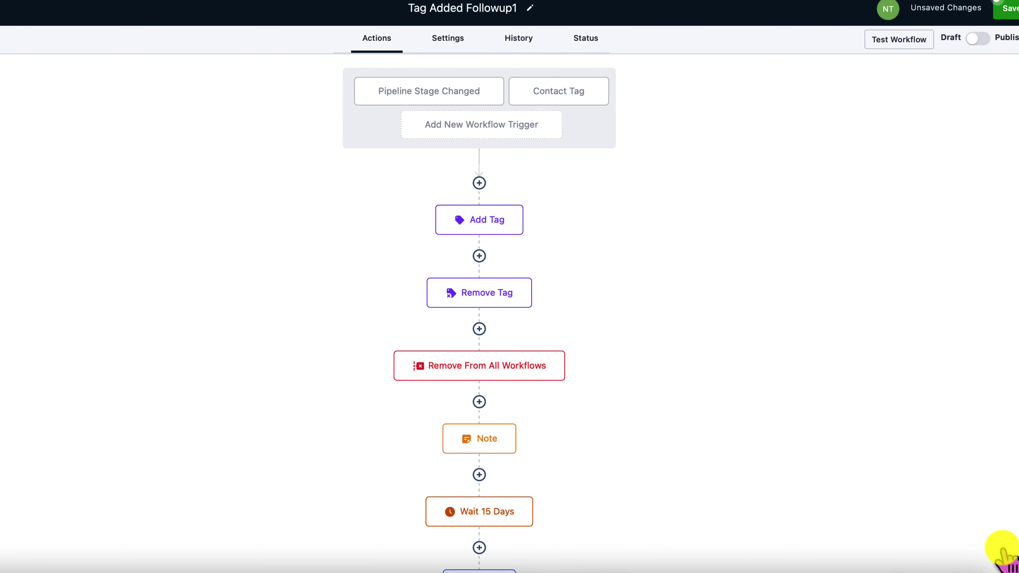
{"action": "left_click", "coordinate": [563, 99]}
{"action": "left_click", "coordinate": [984, 553]}
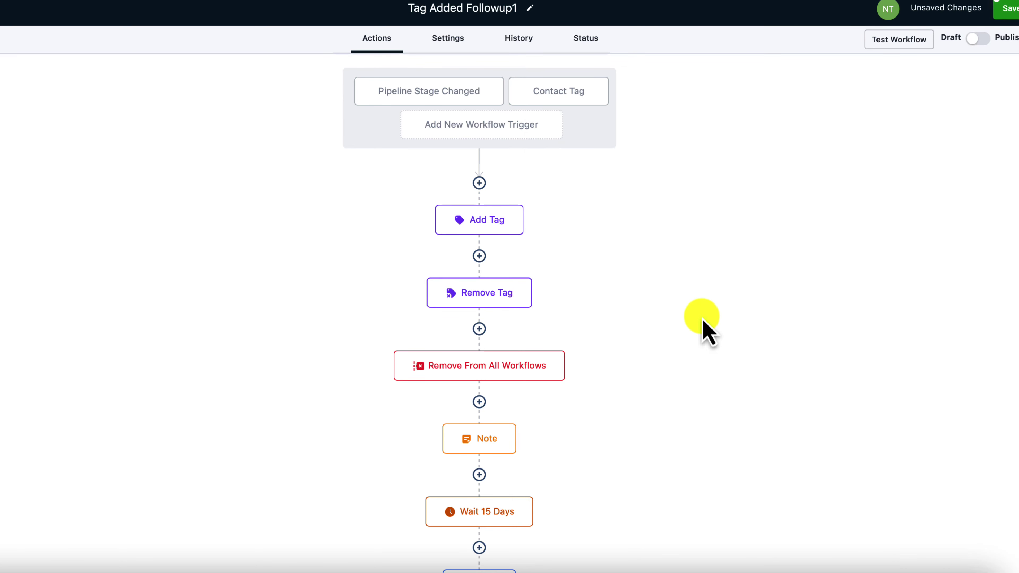
Set the Add Tag action at the start of the workflow to apply the followup1 tag and save the action.
{"action": "left_click", "coordinate": [495, 219]}
{"action": "left_click", "coordinate": [841, 138]}
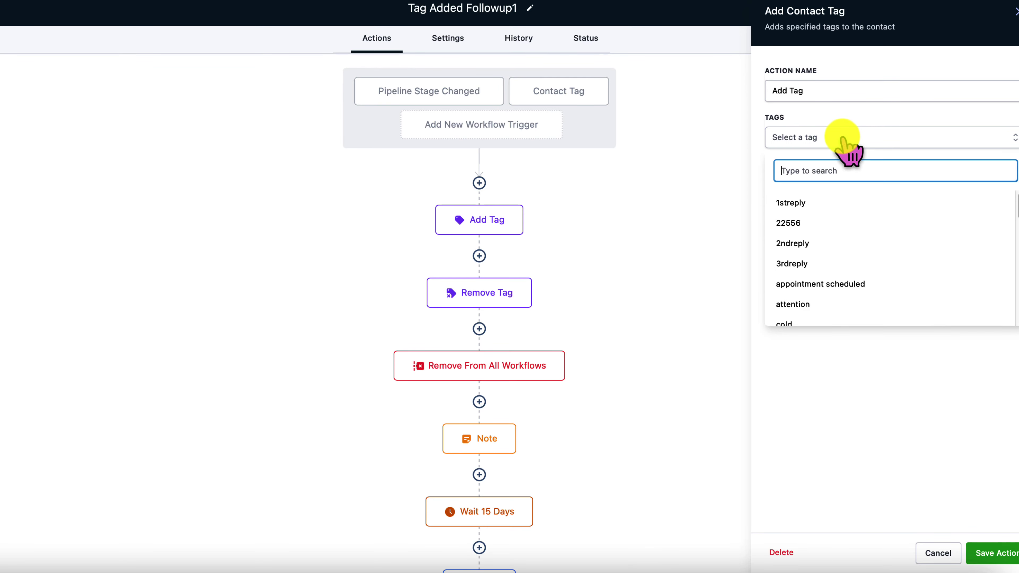
{"action": "type", "text": "fol"}
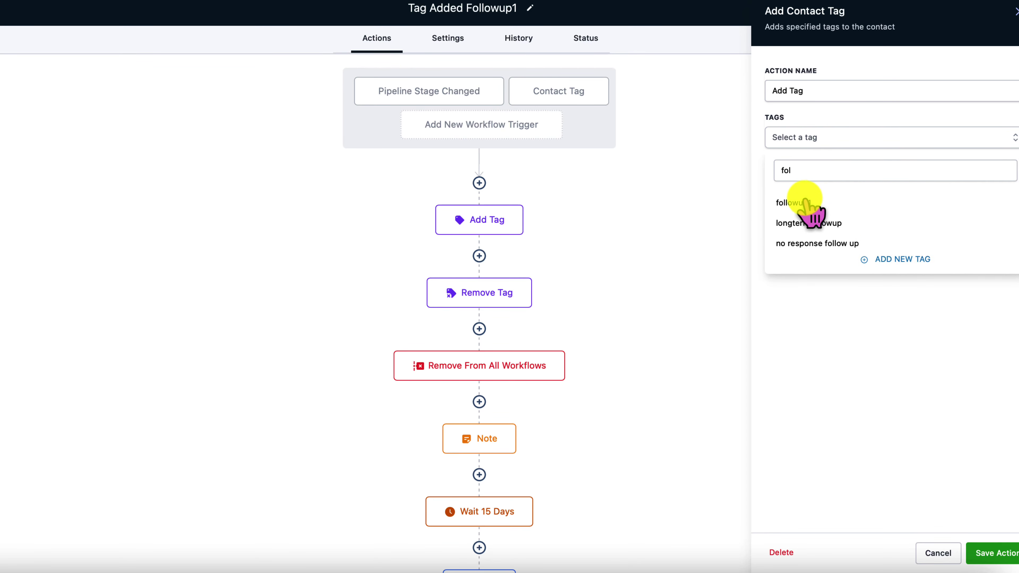
{"action": "left_click", "coordinate": [798, 207]}
{"action": "left_click", "coordinate": [990, 553]}
{"action": "left_click", "coordinate": [496, 218]}
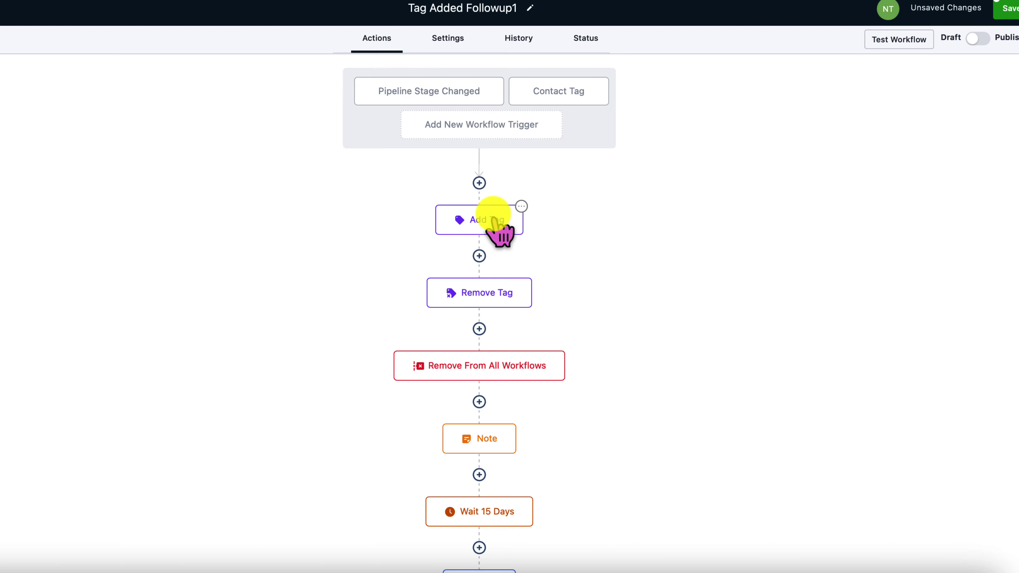
In the Remove Tag action near the start of the workflow, replace the followup1 tag with longtermfollowup and save the action.
{"action": "left_click", "coordinate": [488, 291]}
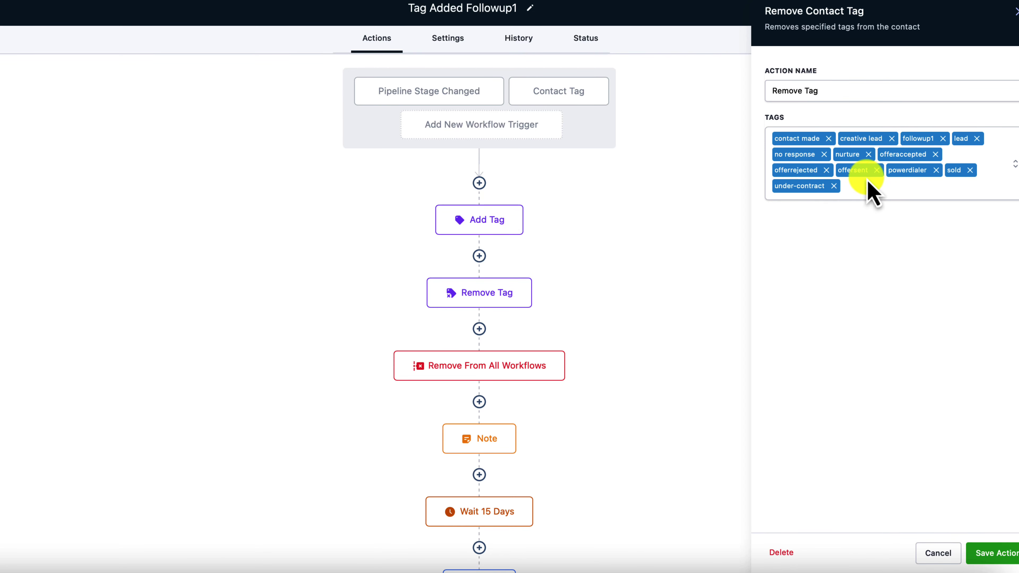
{"action": "left_click", "coordinate": [943, 138]}
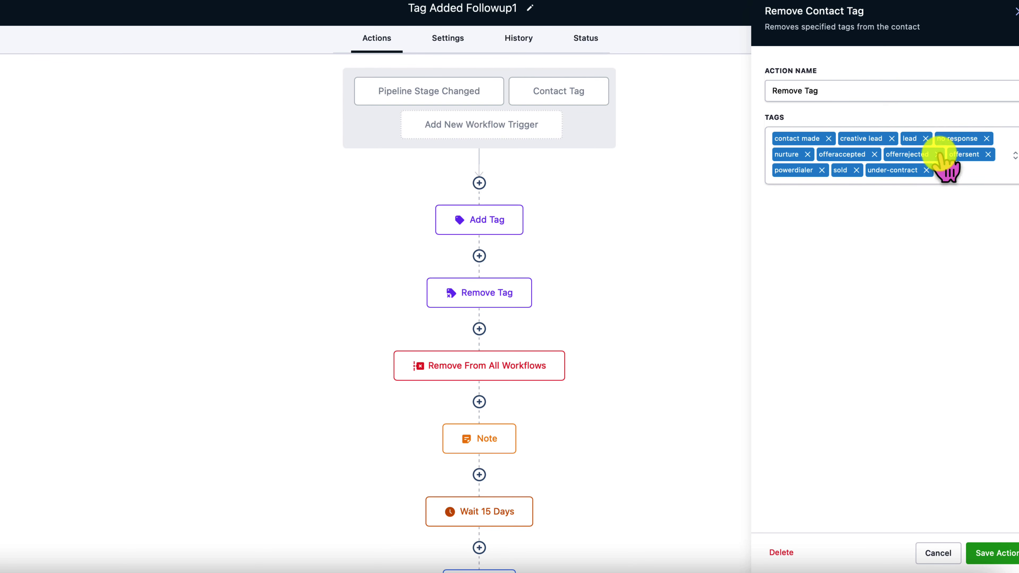
{"action": "left_click", "coordinate": [956, 181]}
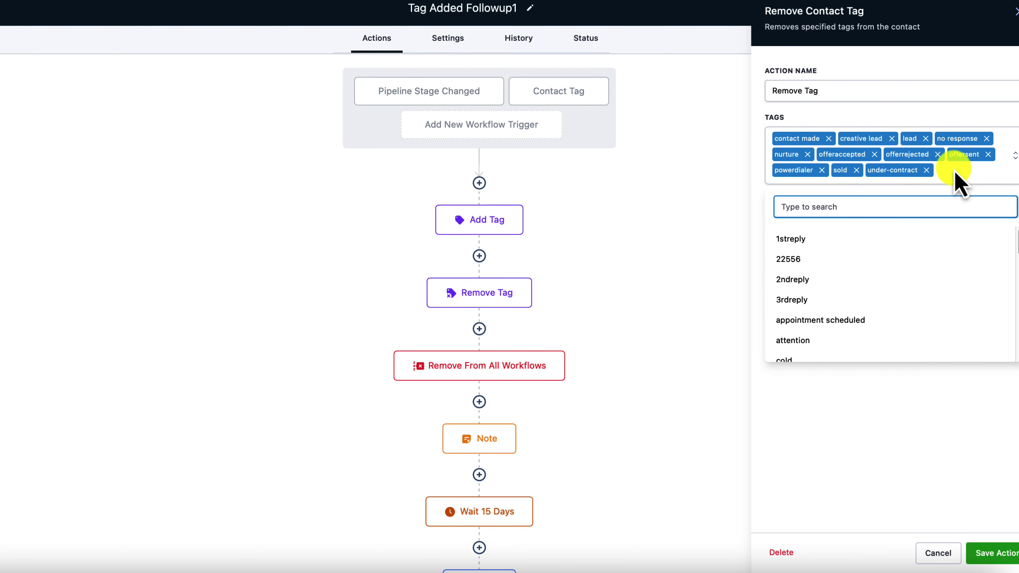
{"action": "type", "text": "long"}
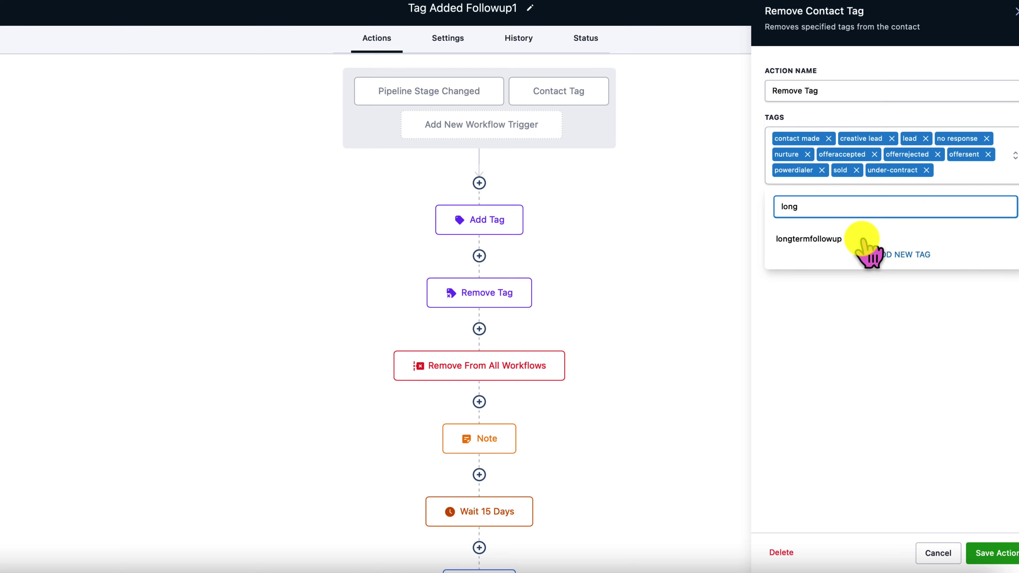
{"action": "left_click", "coordinate": [863, 240]}
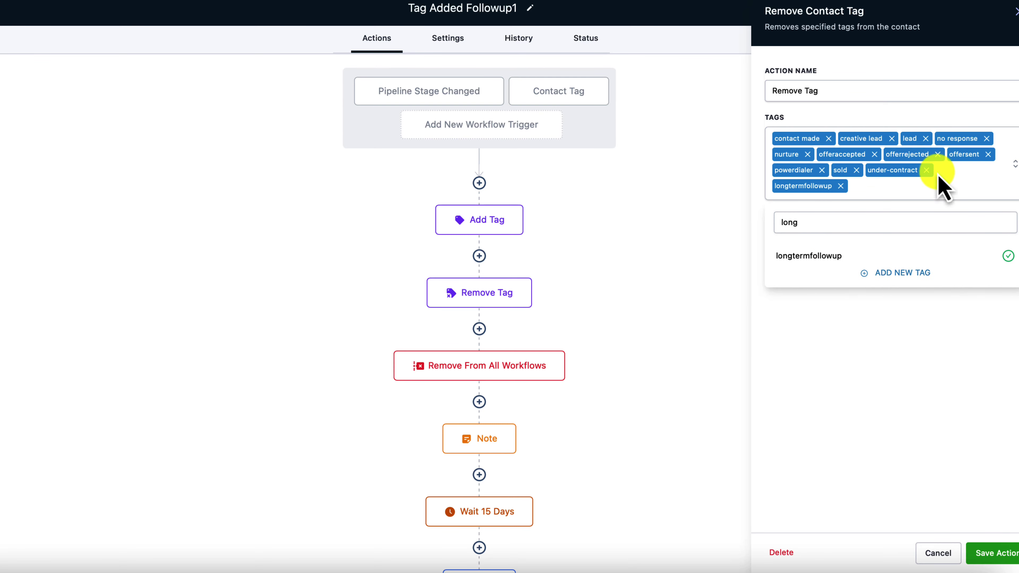
{"action": "left_click", "coordinate": [933, 189]}
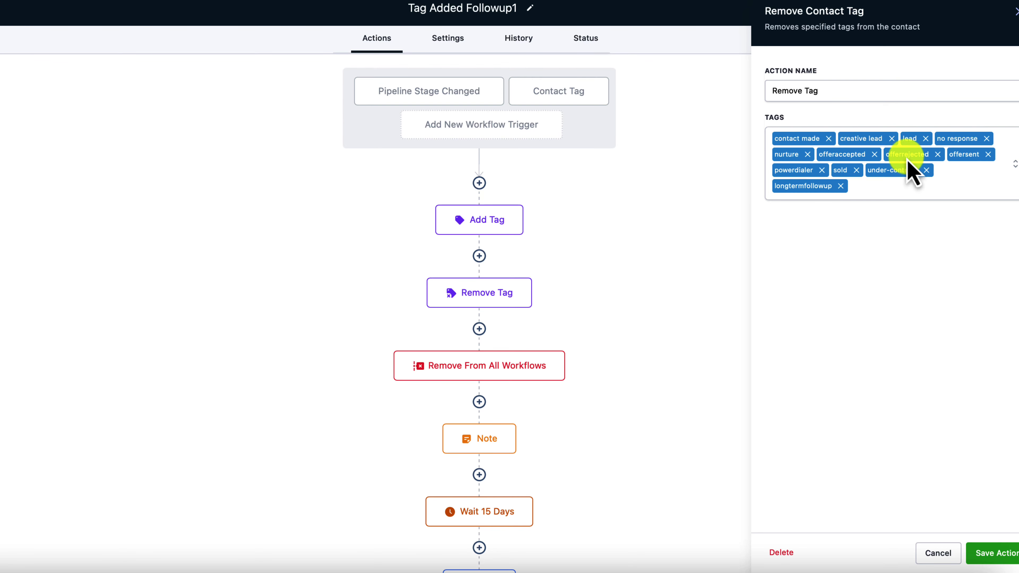
{"action": "left_click", "coordinate": [1001, 554]}
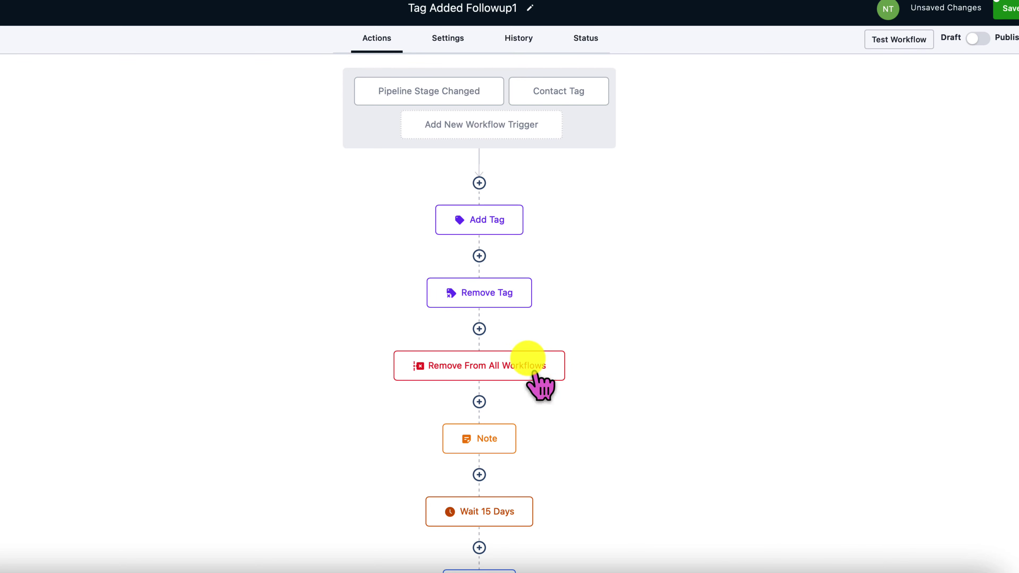
Change the campaign name in the Note action's text to FOLLOWUP1 and save the action.
{"action": "scroll", "coordinate": [525, 361], "scroll_direction": "down", "scroll_amount": 2}
{"action": "scroll", "coordinate": [501, 306], "scroll_direction": "down", "scroll_amount": 2}
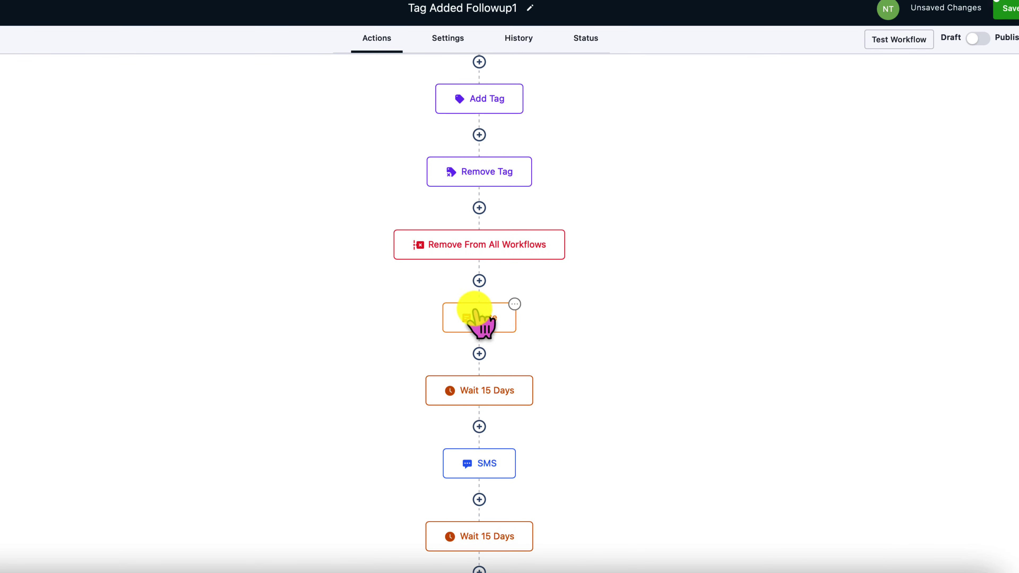
{"action": "left_click", "coordinate": [477, 317]}
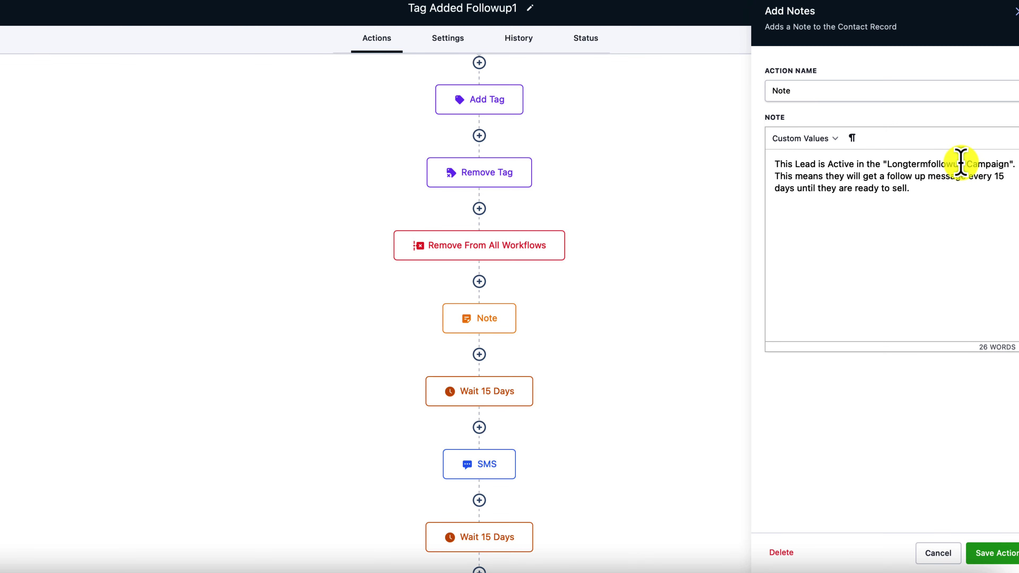
{"action": "left_click_drag", "start_coordinate": [963, 164], "coordinate": [891, 164]}
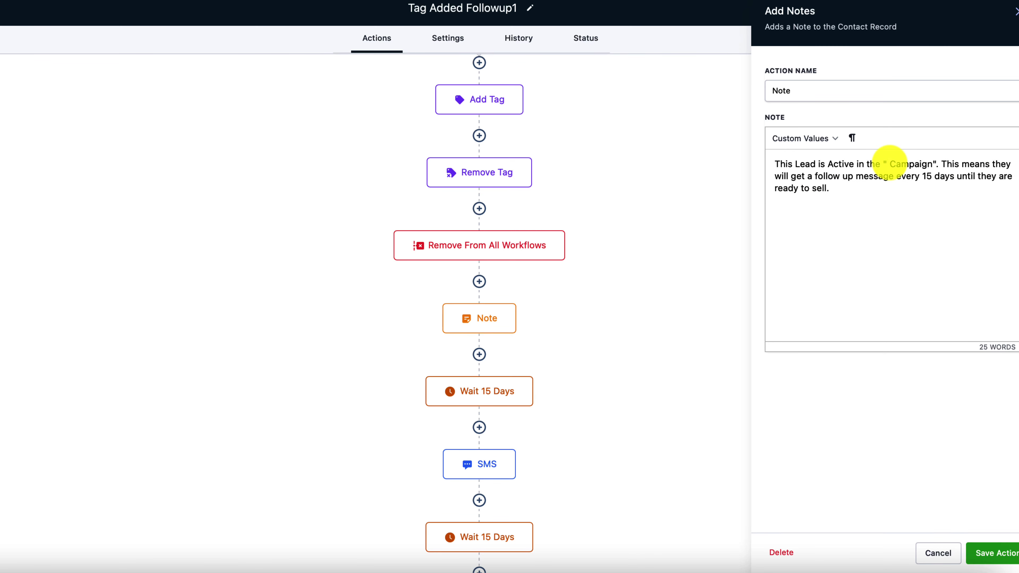
{"action": "type", "text": "FOLLOWUP1"}
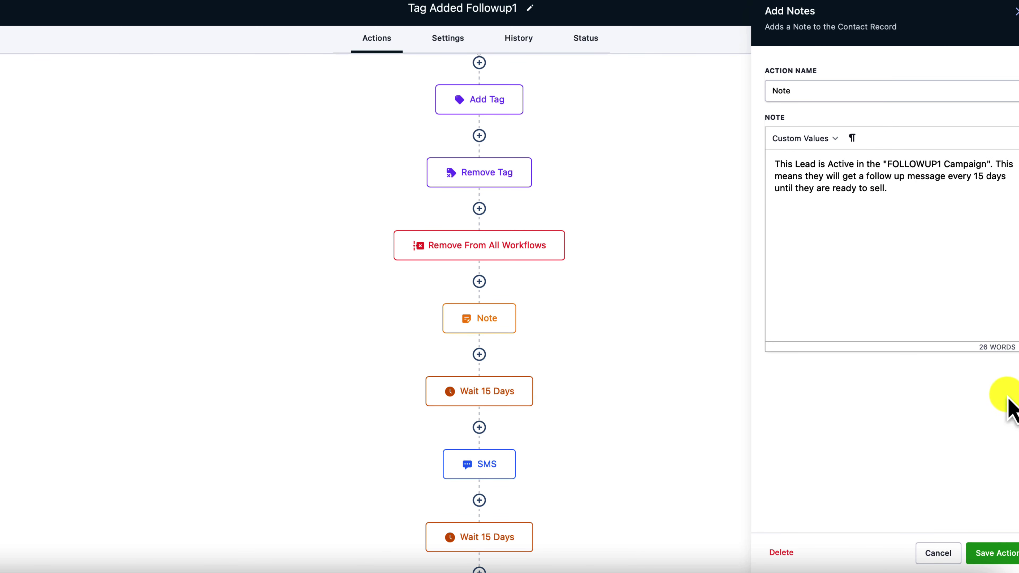
{"action": "left_click", "coordinate": [993, 553]}
Replace the first SMS message with "Hi {{contact.first_name}}, I trust your instincts when it comes to finding hidden gems. Anything on your radar lately?" and save it.
{"action": "scroll", "coordinate": [488, 370], "scroll_direction": "down", "scroll_amount": 3}
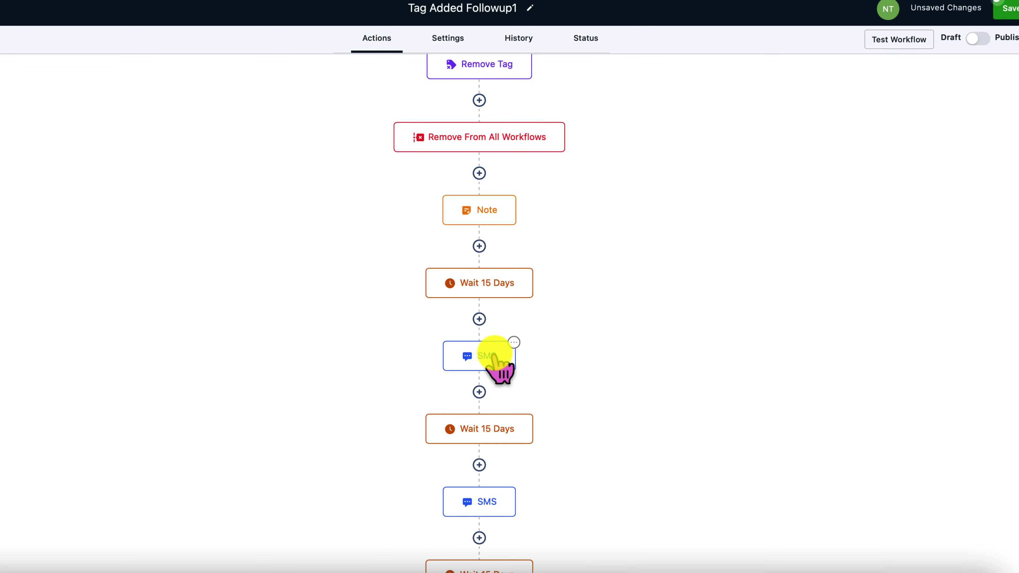
{"action": "left_click", "coordinate": [497, 286]}
{"action": "scroll", "coordinate": [477, 353], "scroll_direction": "down", "scroll_amount": 1}
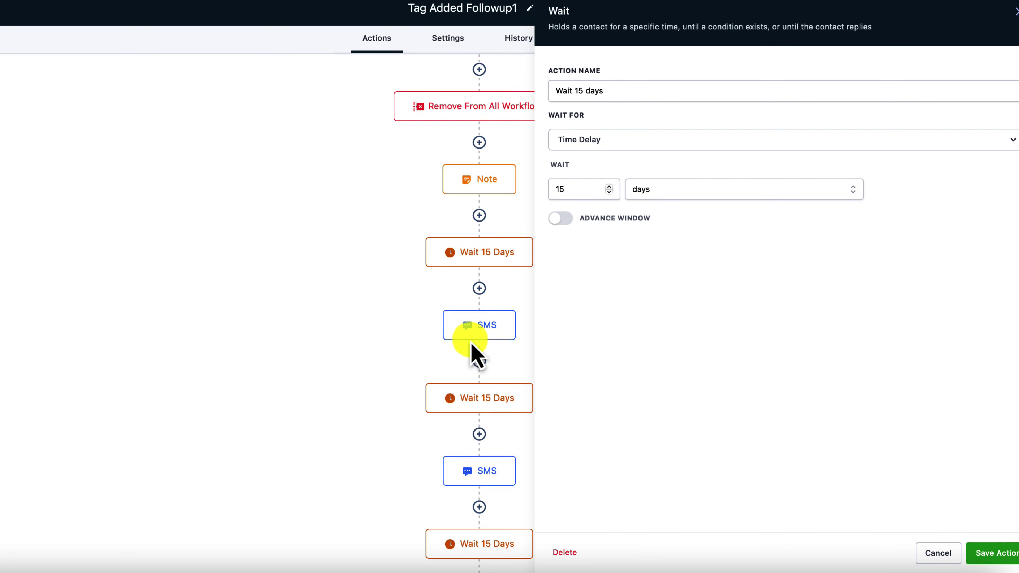
{"action": "left_click", "coordinate": [486, 323]}
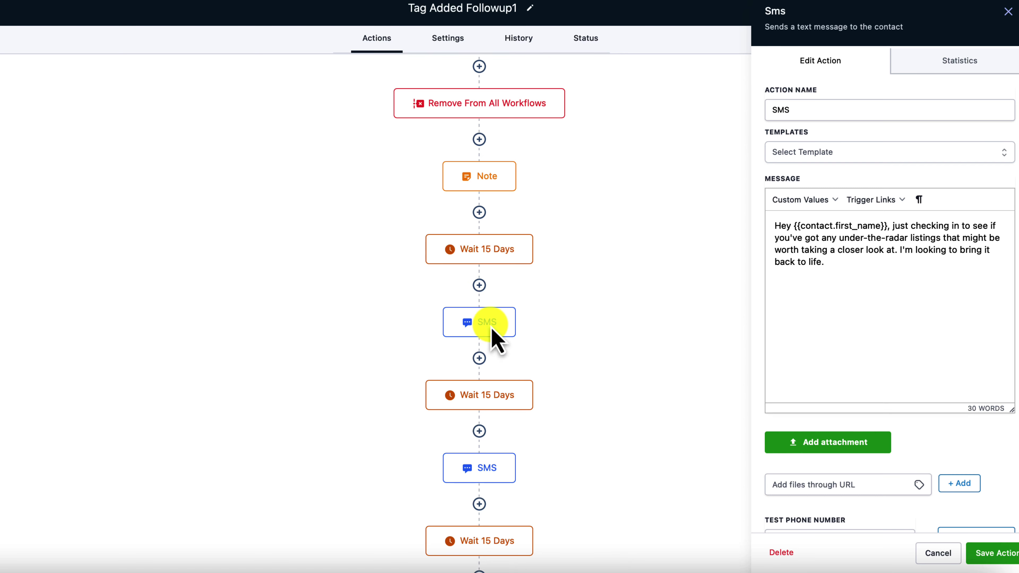
{"action": "scroll", "coordinate": [491, 341], "scroll_direction": "up", "scroll_amount": 3}
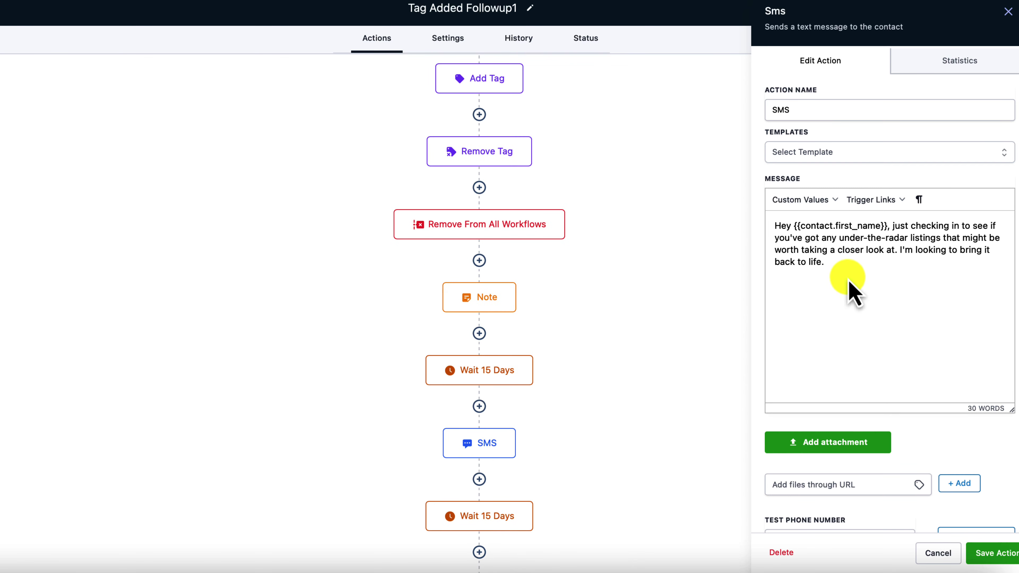
{"action": "left_click_drag", "start_coordinate": [835, 262], "coordinate": [727, 200]}
{"action": "key", "text": "BackSpace"}
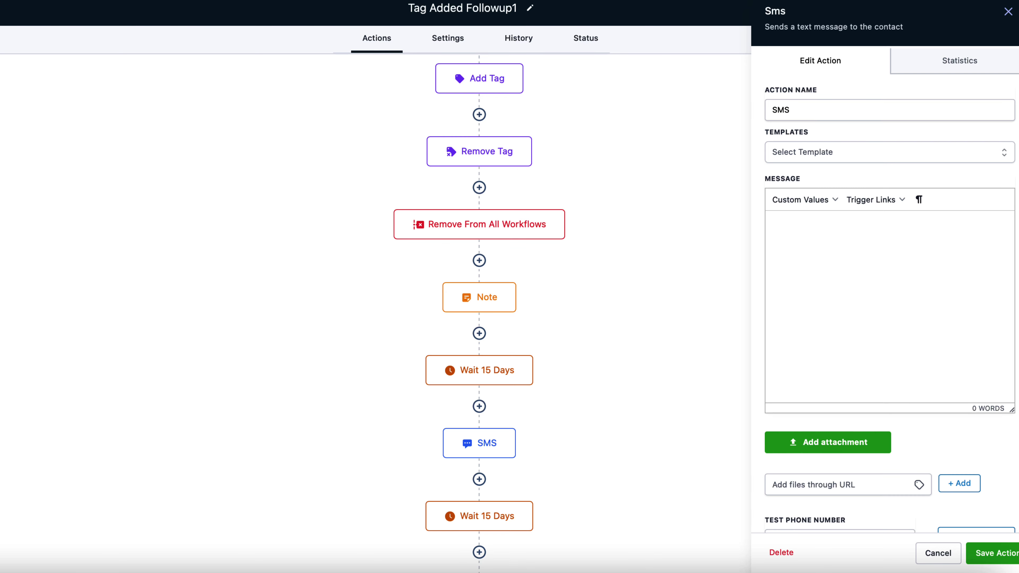
{"action": "left_click", "coordinate": [789, 273]}
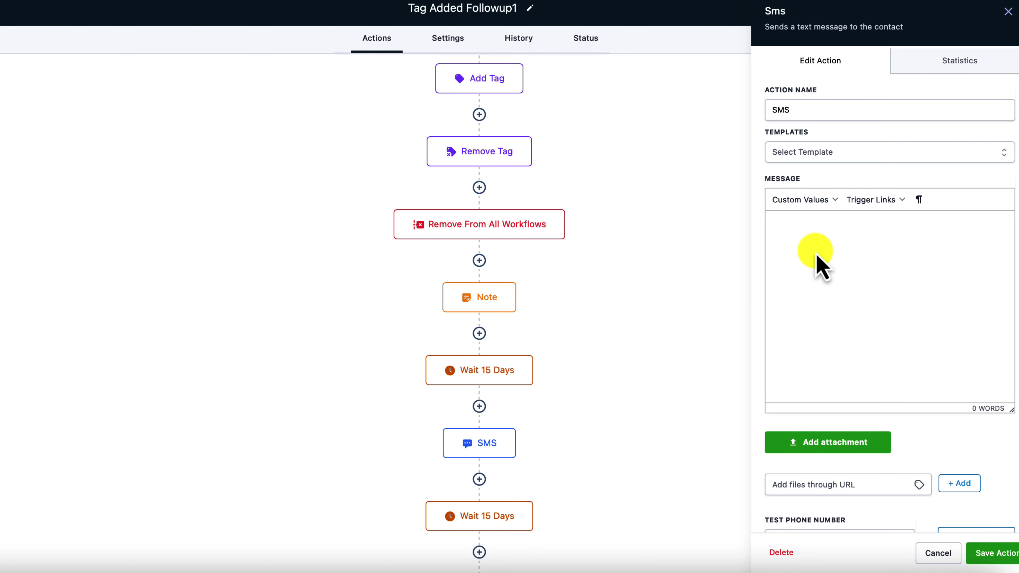
{"action": "type", "text": "Hi {{contact.first_name}}, I trust your instincts when it comes to finding hidden gems. Anything on your radar lately?"}
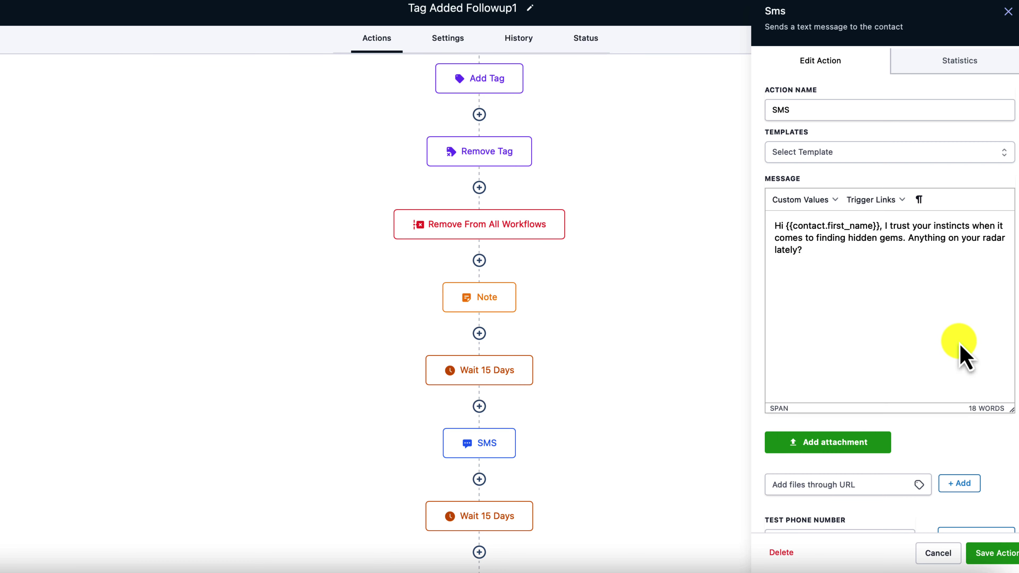
{"action": "left_click", "coordinate": [1007, 560]}
Replace the second SMS message with "Hi {{contact.first_name}}, I know we've talked about distressed properties before. Any new developments?" and save it.
{"action": "scroll", "coordinate": [486, 442], "scroll_direction": "down", "scroll_amount": 4}
{"action": "left_click", "coordinate": [489, 466]}
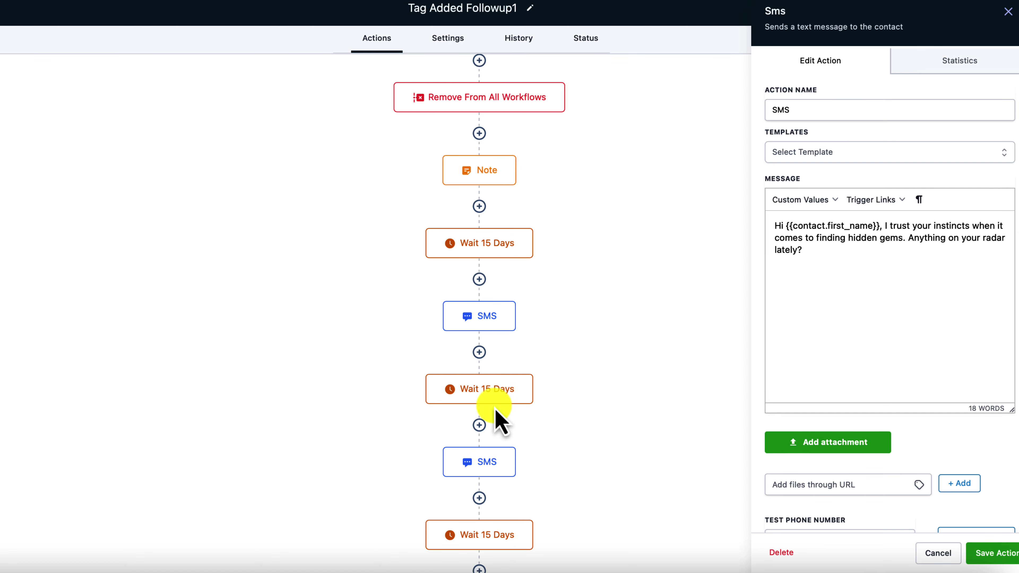
{"action": "left_click_drag", "start_coordinate": [808, 251], "coordinate": [764, 216]}
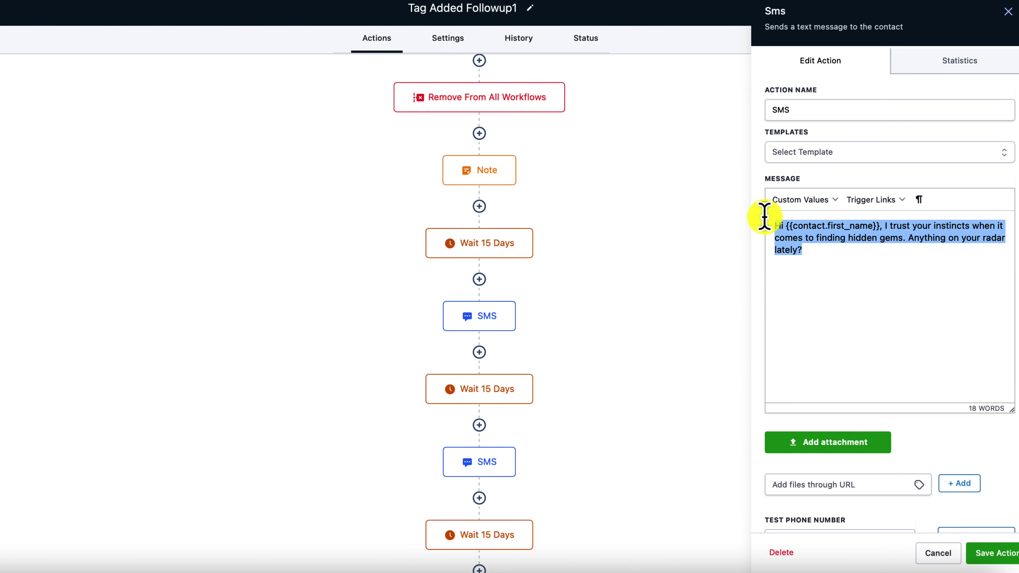
{"action": "type", "text": "Hi {{contact.first_name}}, I know we've talked about distressed properties before. Any new developments?"}
{"action": "left_click", "coordinate": [991, 546]}
Replace the SMS following the "keen eye" message with "Hey {{contact.first_name}}, it's always a pleasure working with you…", ending in "a little love and attention", and save it.
{"action": "scroll", "coordinate": [664, 403], "scroll_direction": "down", "scroll_amount": 4}
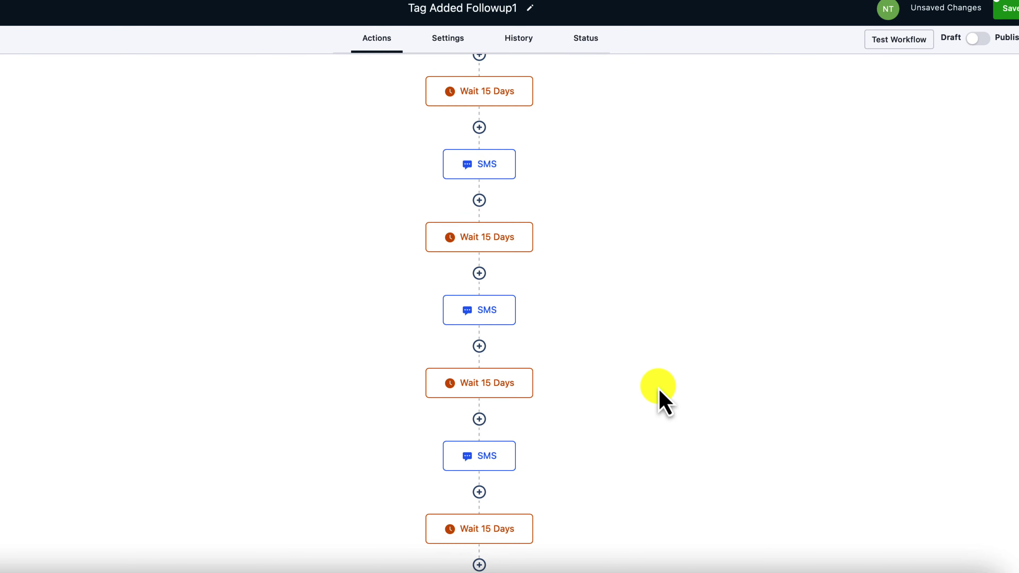
{"action": "scroll", "coordinate": [514, 391], "scroll_direction": "down", "scroll_amount": 3}
{"action": "left_click", "coordinate": [490, 385]}
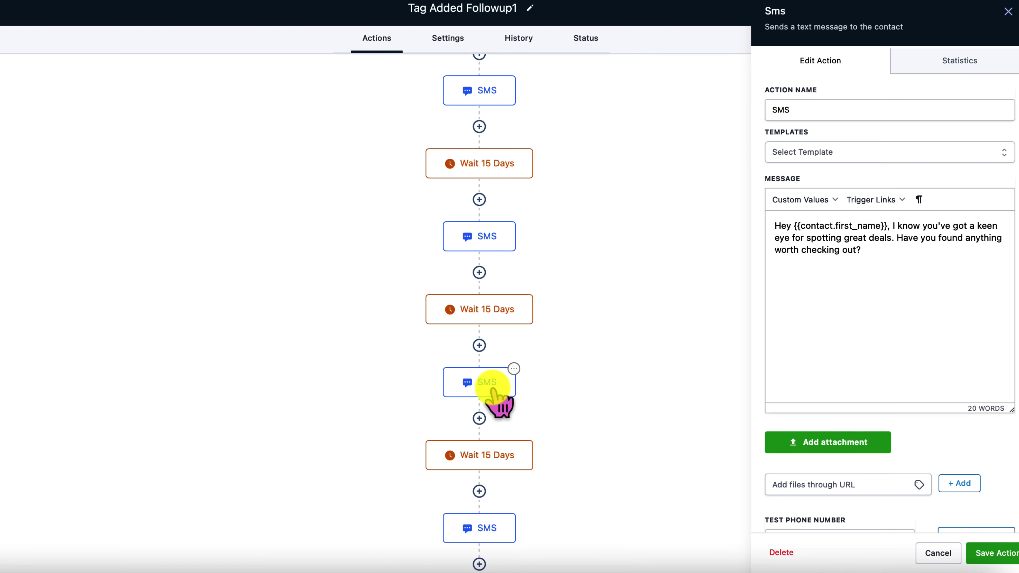
{"action": "left_click", "coordinate": [485, 529]}
{"action": "left_click", "coordinate": [936, 260]}
{"action": "key", "text": "ctrl+a"}
{"action": "type", "text": "Hey {{contact.first_name}}, it's always a pleasure working with you. I'm curious if you have any properties on the market that could use a little love and attention."}
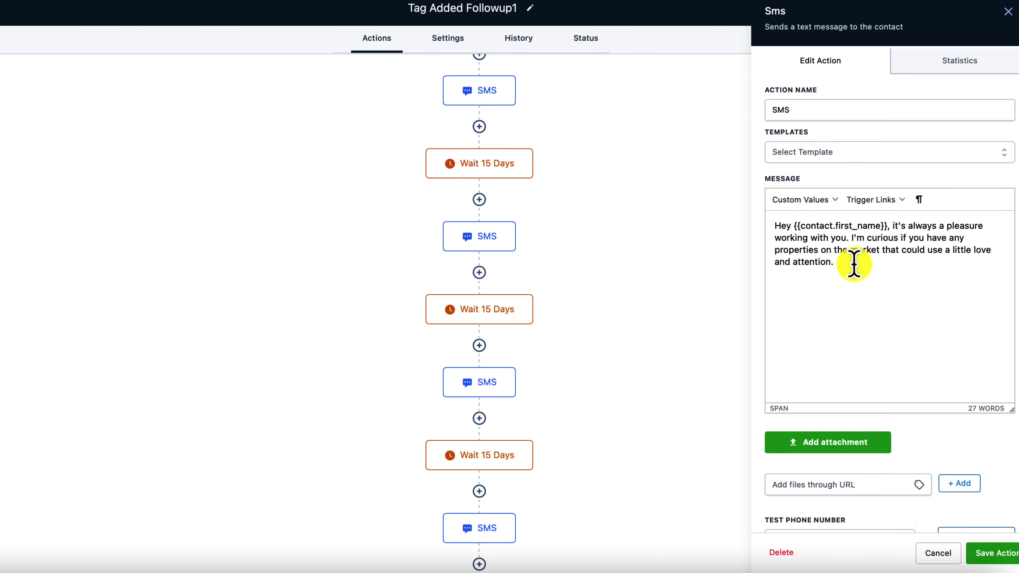
{"action": "left_click", "coordinate": [992, 553]}
Switch to the Chrome window with the Followup1 (Agent campaign) workflow and examine its sequence of Agent SMS and wait actions.
{"action": "scroll", "coordinate": [479, 305], "scroll_direction": "down", "scroll_amount": 3}
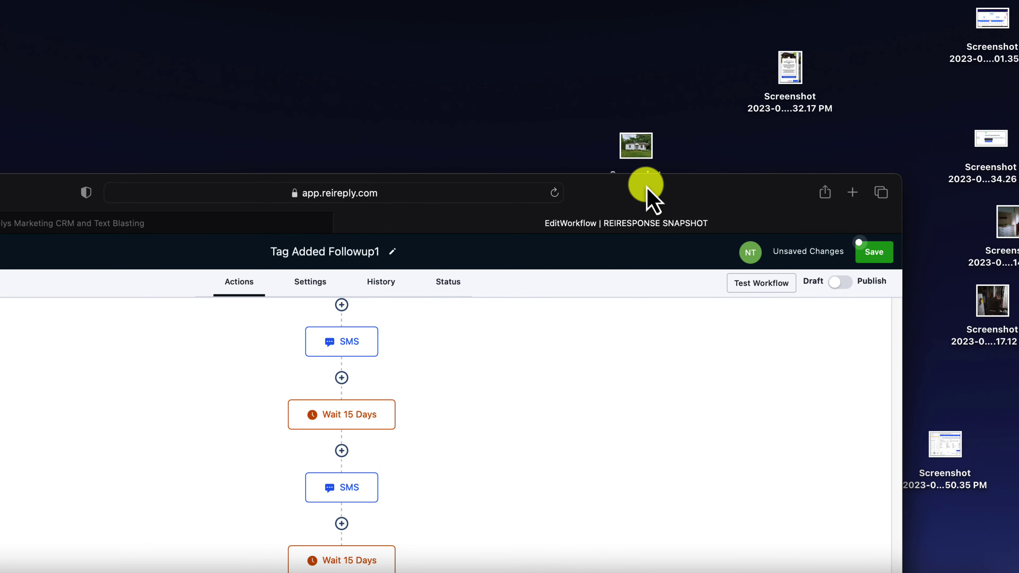
{"action": "key", "text": "ctrl+Up"}
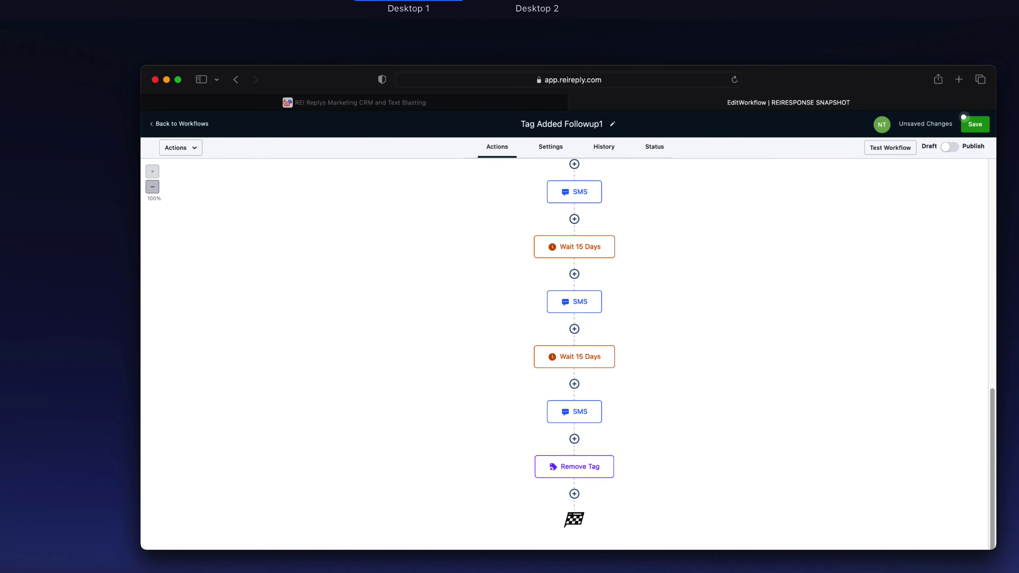
{"action": "left_click_drag", "start_coordinate": [963, 116], "coordinate": [375, 178]}
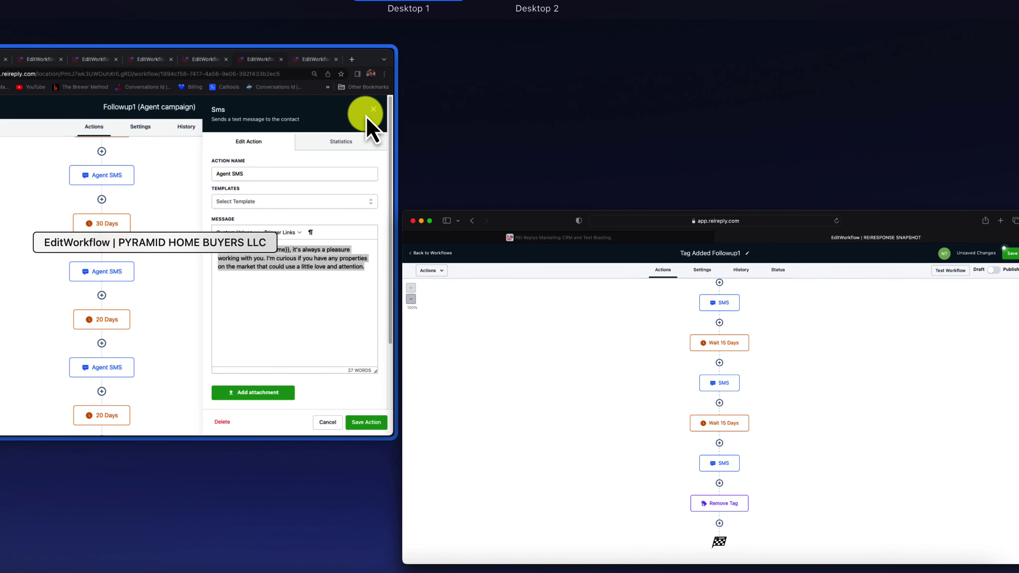
{"action": "left_click", "coordinate": [370, 126]}
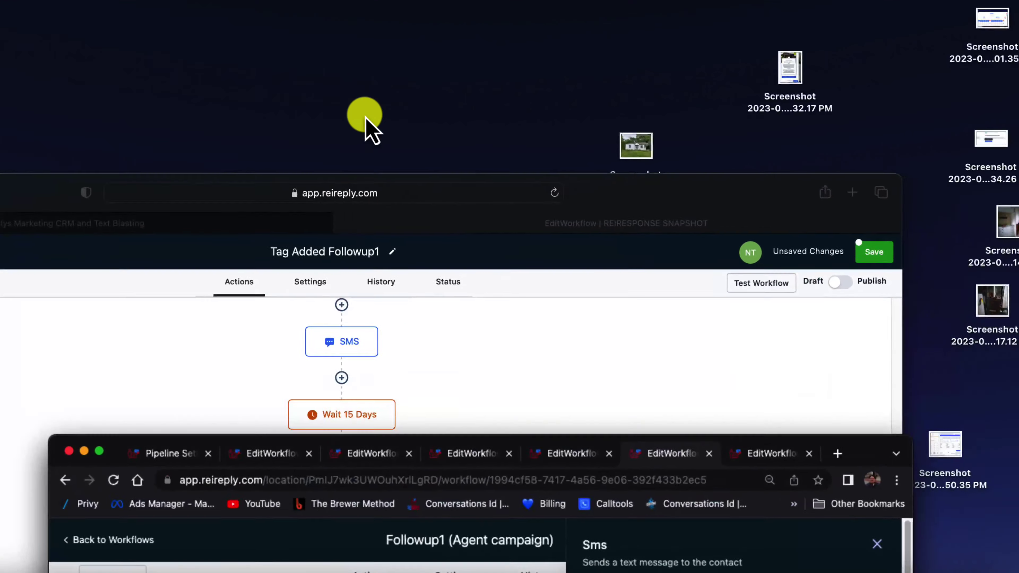
{"action": "scroll", "coordinate": [382, 350], "scroll_direction": "down", "scroll_amount": 10}
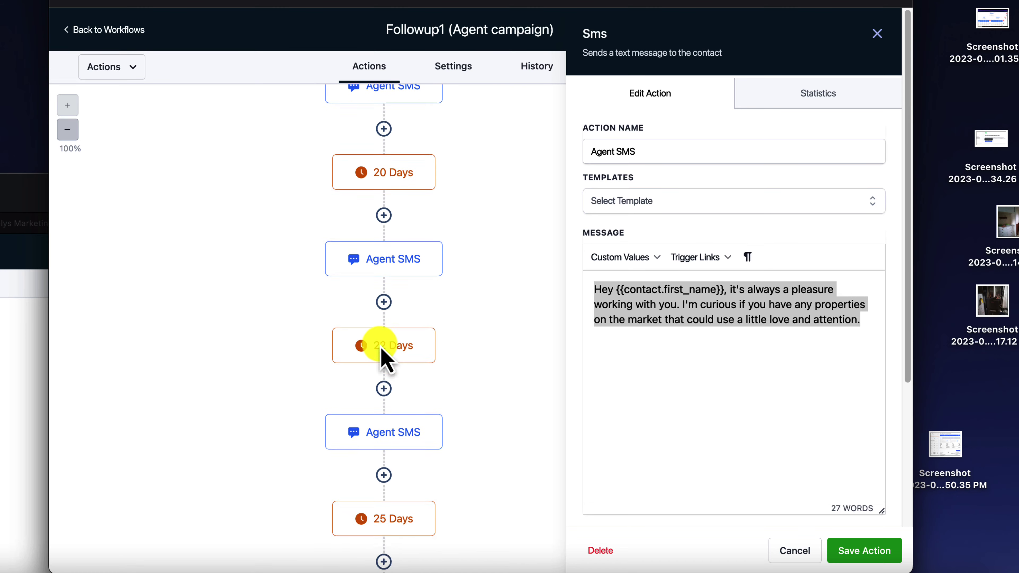
{"action": "scroll", "coordinate": [382, 350], "scroll_direction": "down", "scroll_amount": 10}
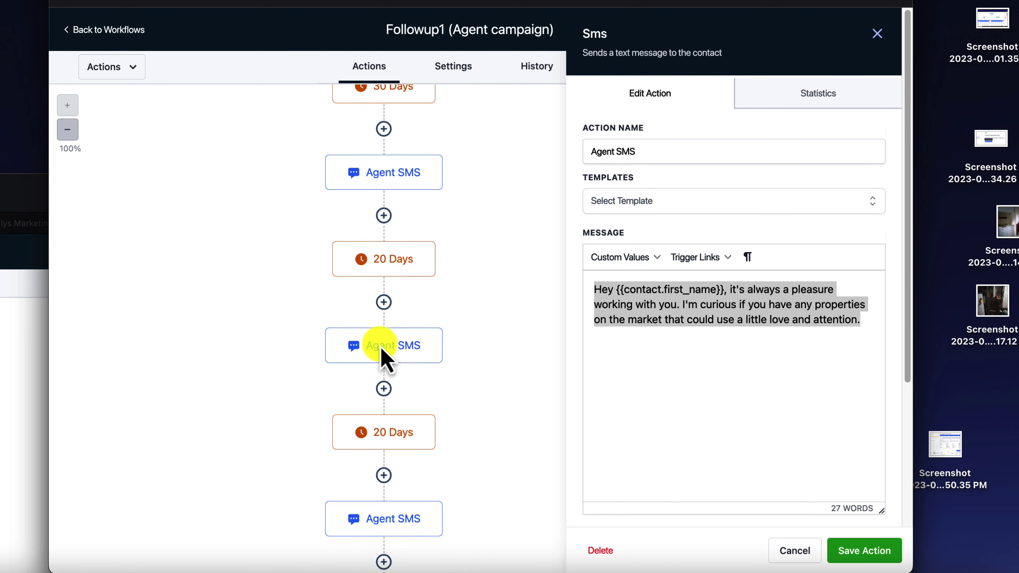
{"action": "scroll", "coordinate": [386, 357], "scroll_direction": "down", "scroll_amount": 10}
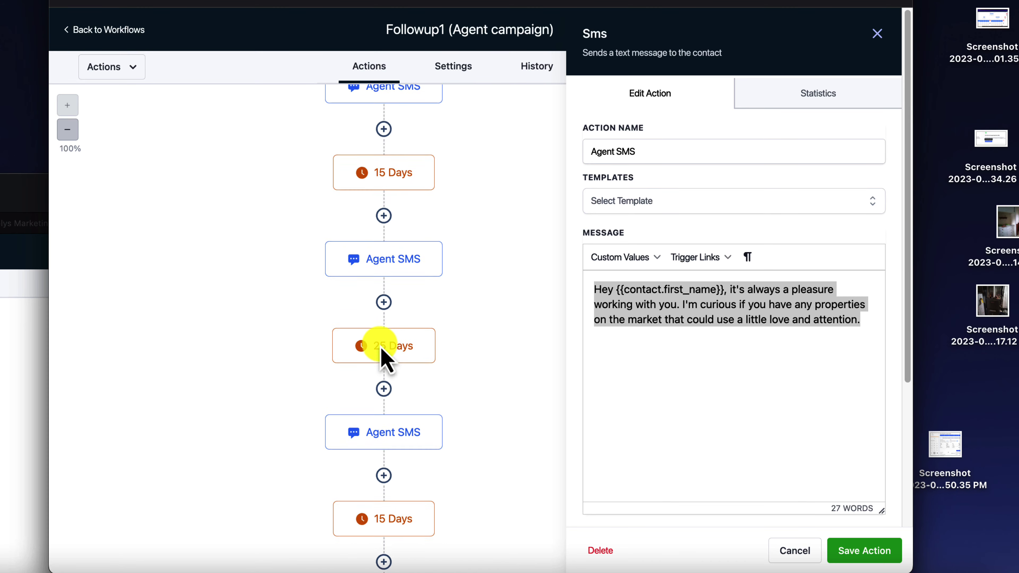
{"action": "scroll", "coordinate": [382, 350], "scroll_direction": "down", "scroll_amount": 5}
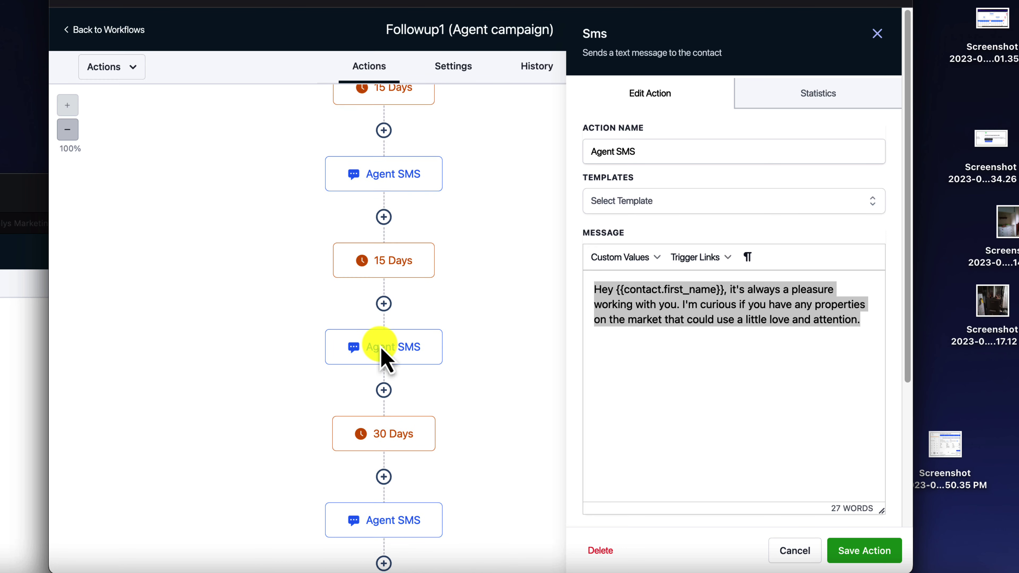
{"action": "scroll", "coordinate": [381, 349], "scroll_direction": "down", "scroll_amount": 8}
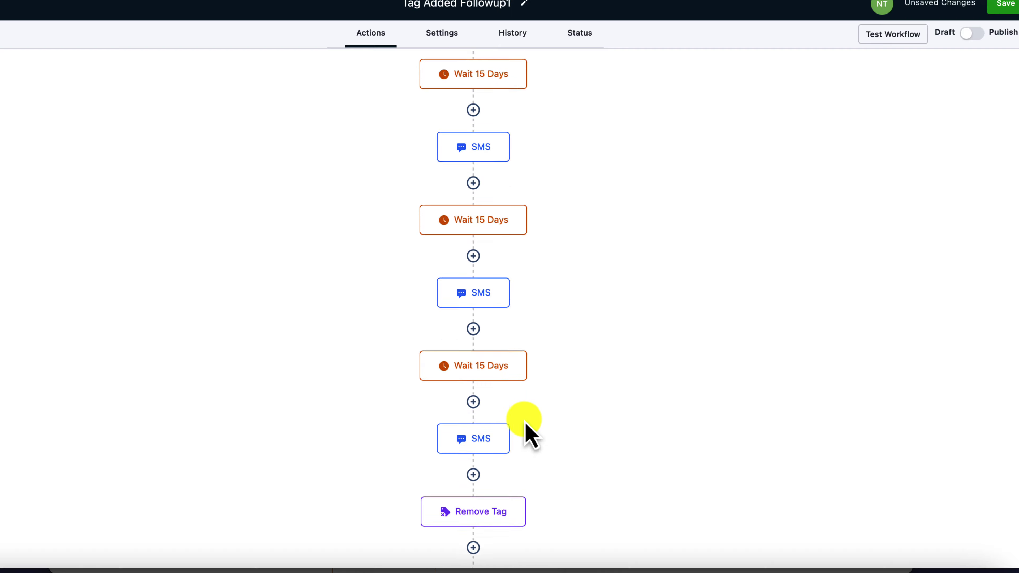
Check the Tag Added Followup1 workflow's action sequence from start to end and save the workflow.
{"action": "scroll", "coordinate": [526, 433], "scroll_direction": "down", "scroll_amount": 10}
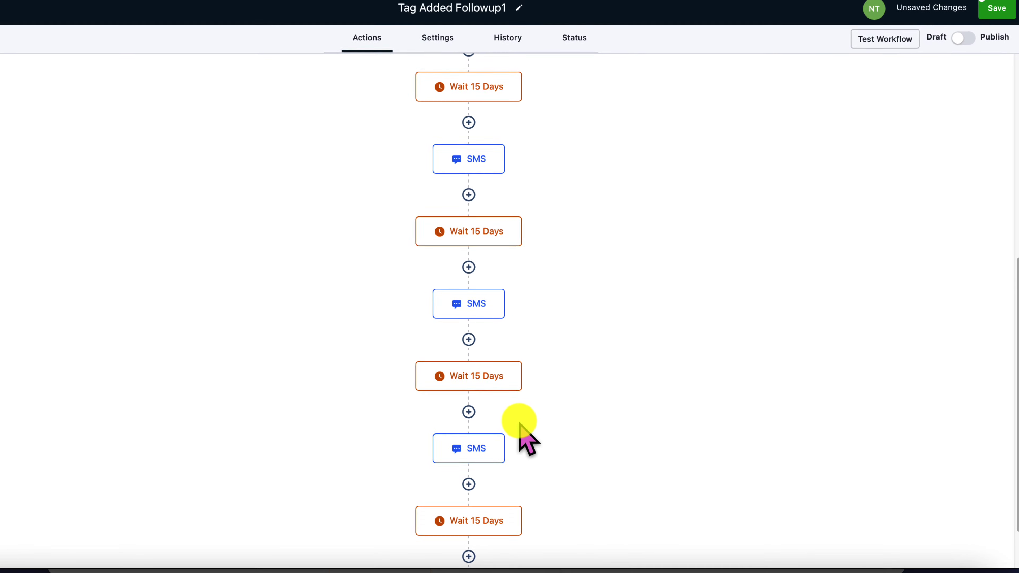
{"action": "scroll", "coordinate": [514, 437], "scroll_direction": "down", "scroll_amount": 3}
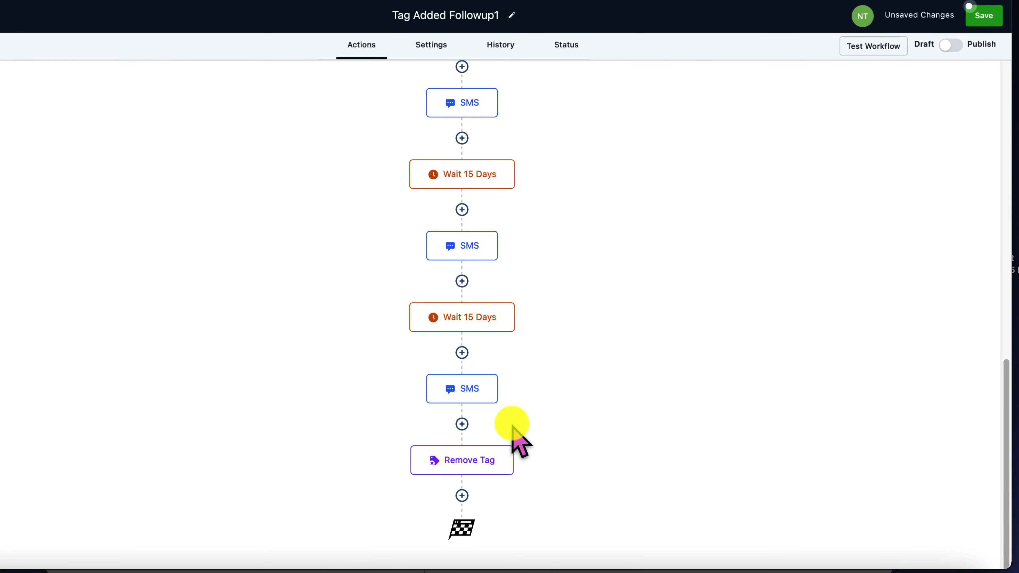
{"action": "scroll", "coordinate": [513, 429], "scroll_direction": "up", "scroll_amount": 15}
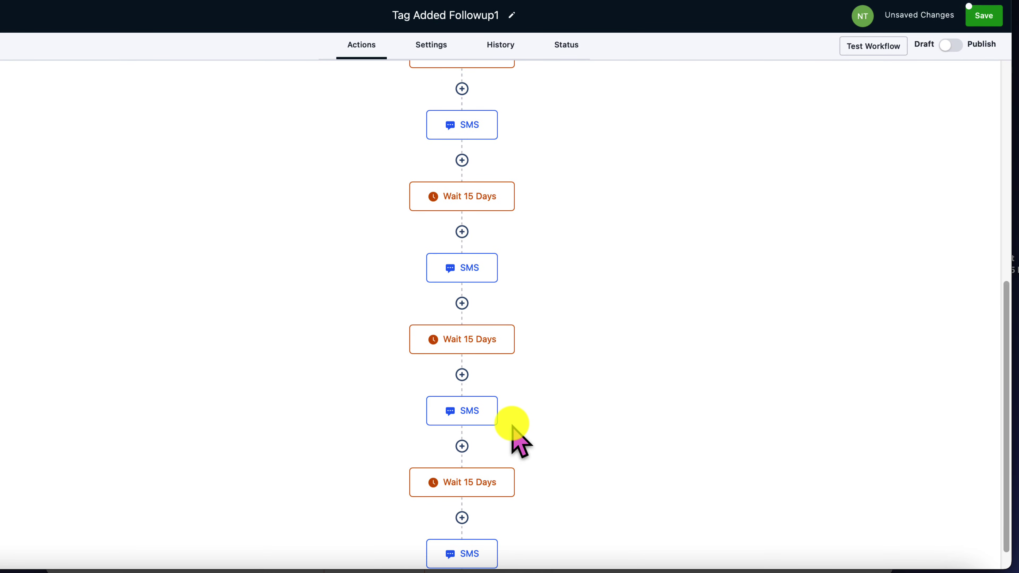
{"action": "scroll", "coordinate": [514, 429], "scroll_direction": "up", "scroll_amount": 1}
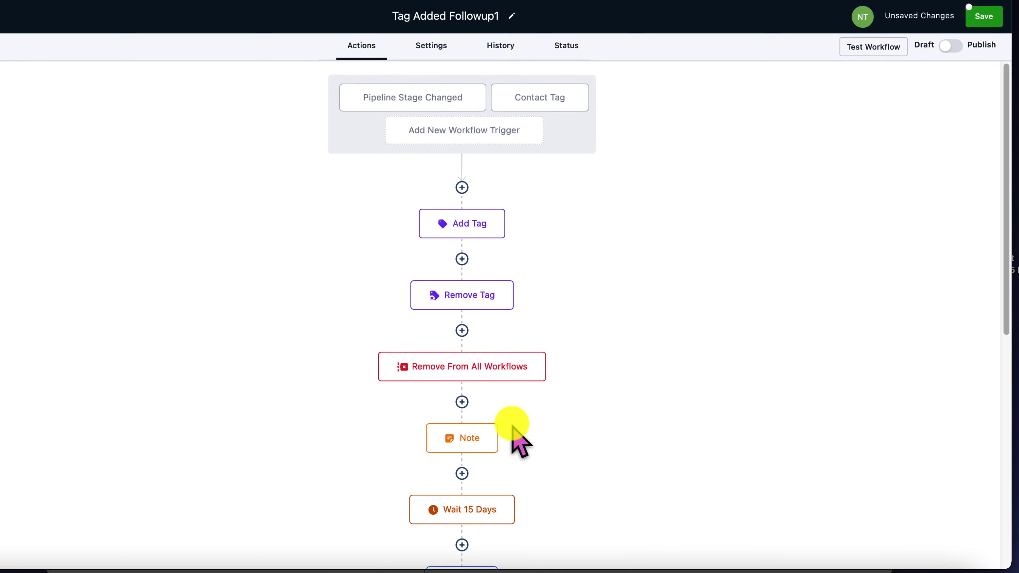
{"action": "left_click", "coordinate": [986, 19]}
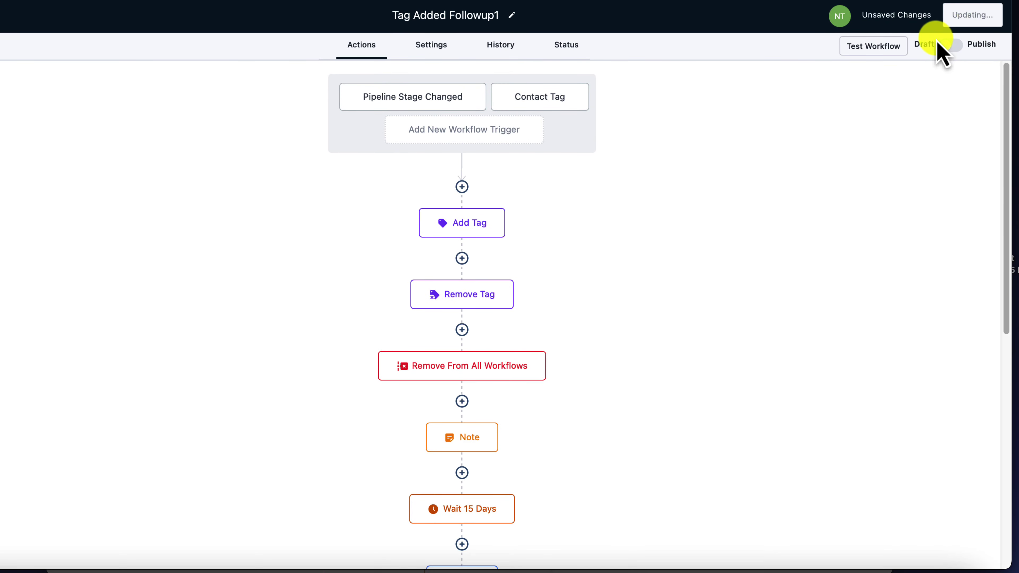
Review the workflow's final Remove Tag and SMS actions and the initial Remove Tag and Add Tag actions.
{"action": "scroll", "coordinate": [554, 197], "scroll_direction": "down", "scroll_amount": 15}
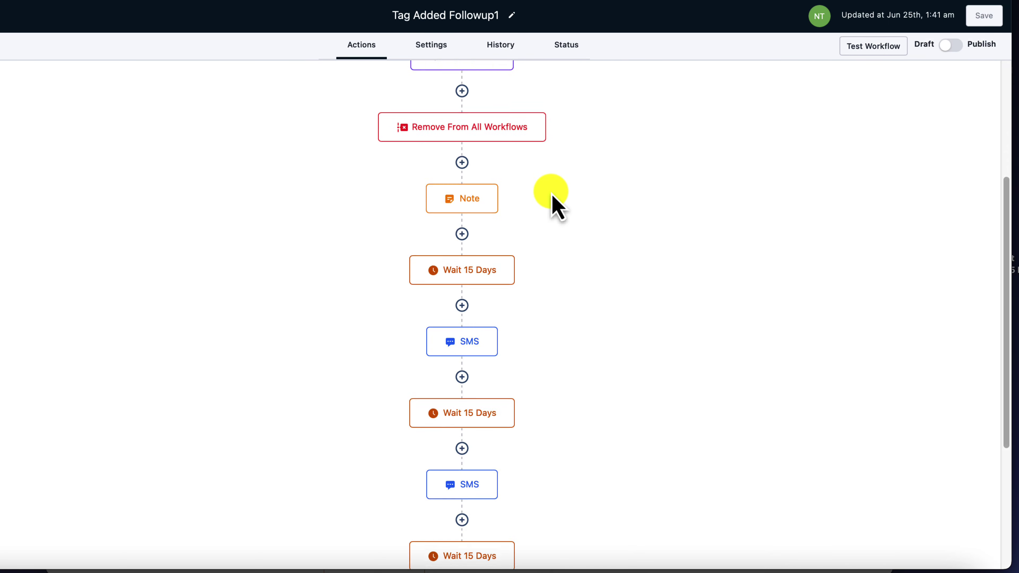
{"action": "left_click", "coordinate": [484, 467]}
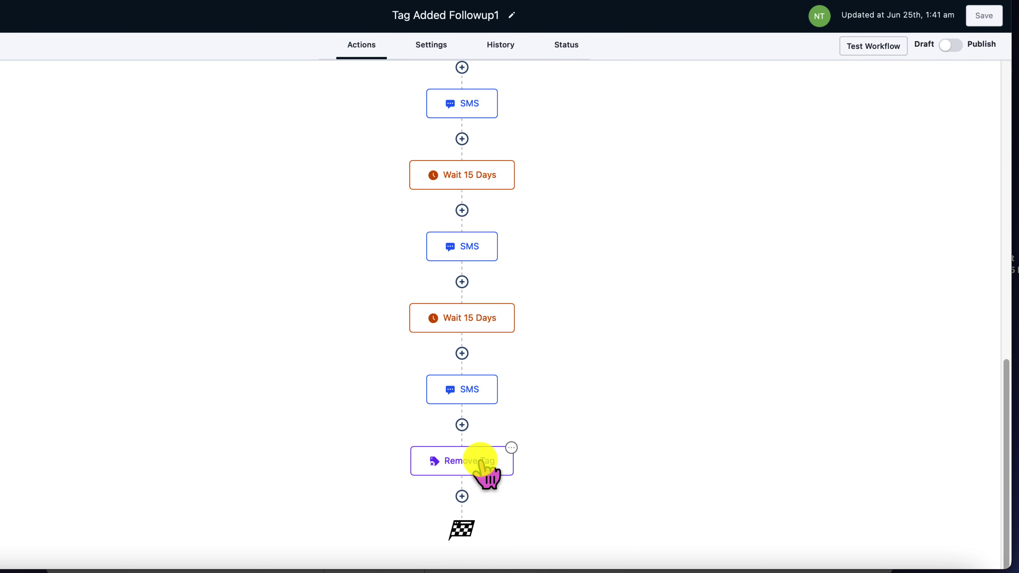
{"action": "left_click", "coordinate": [479, 395]}
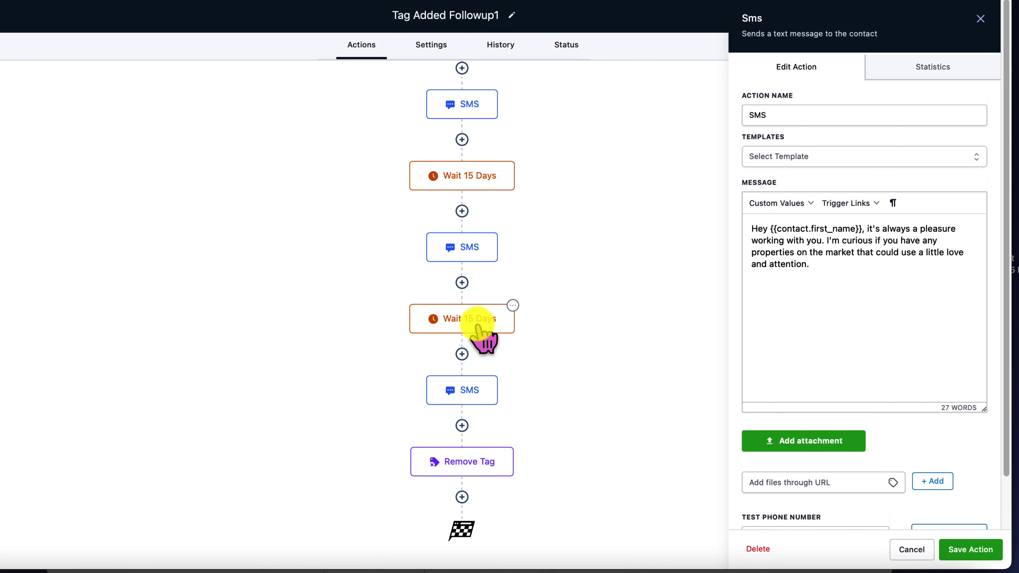
{"action": "scroll", "coordinate": [478, 323], "scroll_direction": "up", "scroll_amount": 15}
{"action": "left_click", "coordinate": [478, 292]}
{"action": "left_click", "coordinate": [483, 223]}
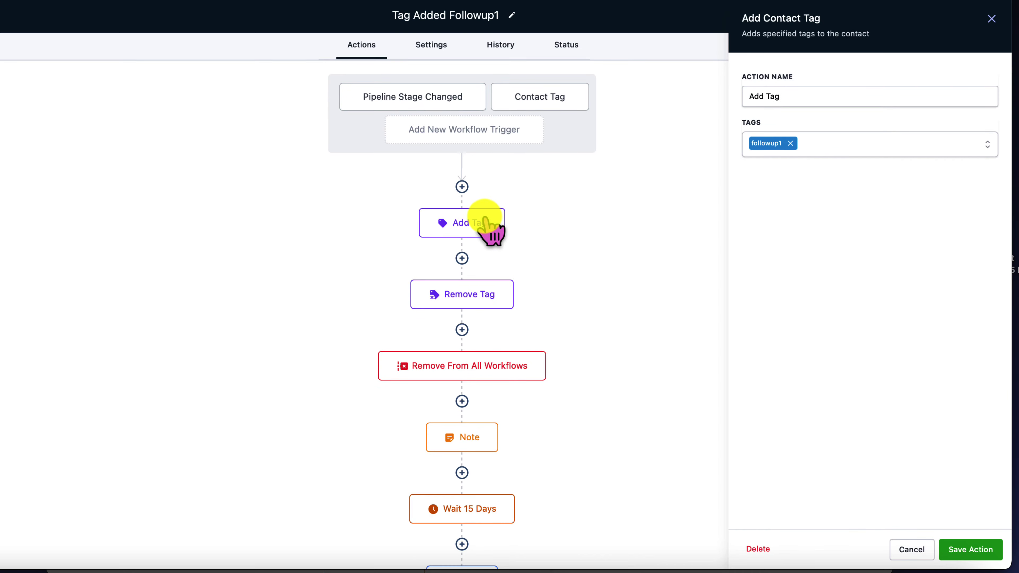
Check the workflow's time window and contact management settings, switch the workflow from Draft to Publish and save it.
{"action": "left_click", "coordinate": [437, 48]}
{"action": "scroll", "coordinate": [502, 321], "scroll_direction": "down", "scroll_amount": 1}
{"action": "scroll", "coordinate": [505, 334], "scroll_direction": "down", "scroll_amount": 3}
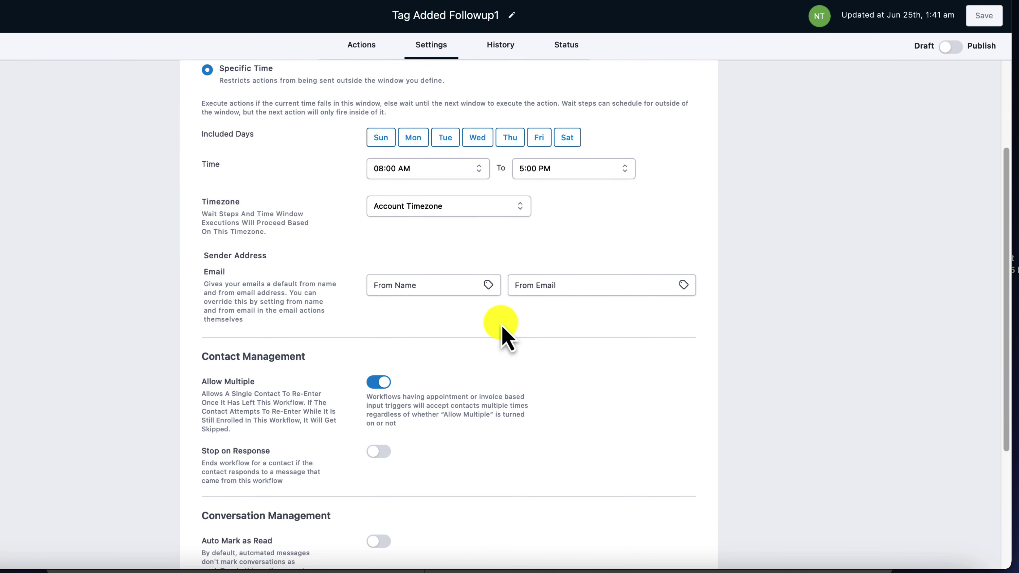
{"action": "scroll", "coordinate": [505, 334], "scroll_direction": "up", "scroll_amount": 3}
{"action": "scroll", "coordinate": [417, 255], "scroll_direction": "down", "scroll_amount": 4}
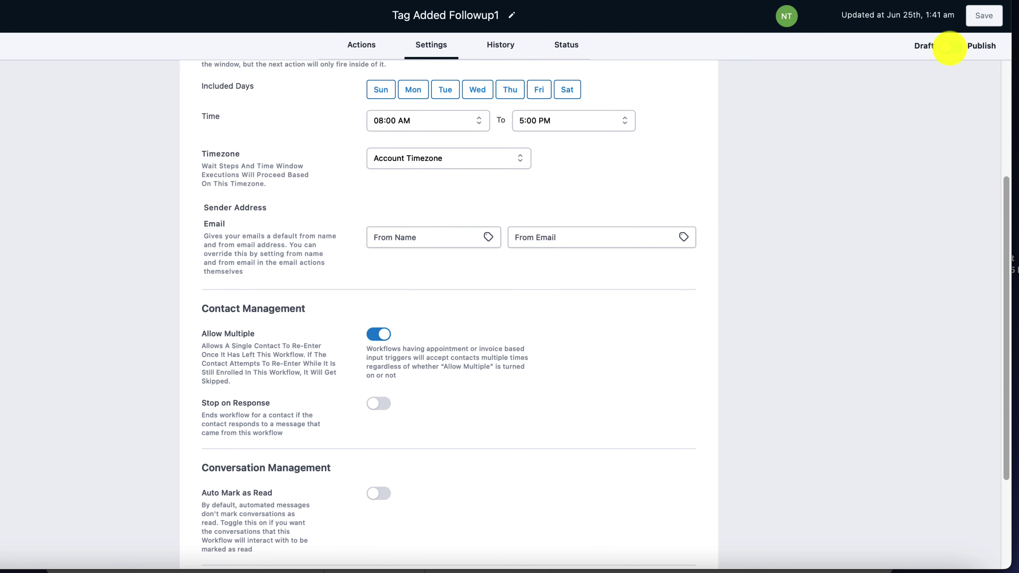
{"action": "left_click", "coordinate": [949, 47]}
{"action": "left_click", "coordinate": [970, 24]}
Inspect the Pipeline Stage Changed trigger's pipeline and stage filters in the workflow's actions.
{"action": "left_click", "coordinate": [353, 46]}
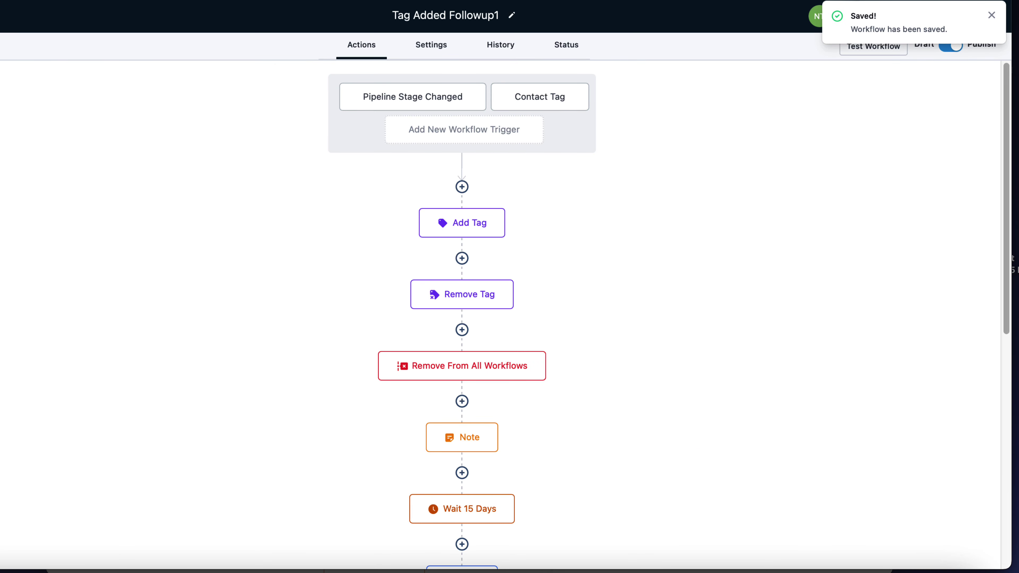
{"action": "left_click", "coordinate": [366, 87]}
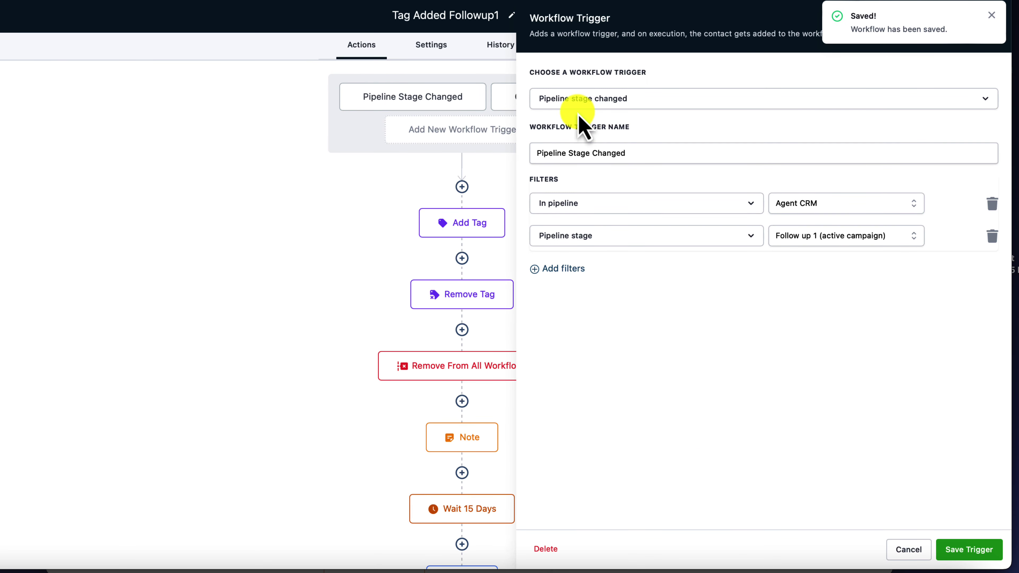
{"action": "left_click", "coordinate": [991, 15]}
{"action": "left_click", "coordinate": [521, 102]}
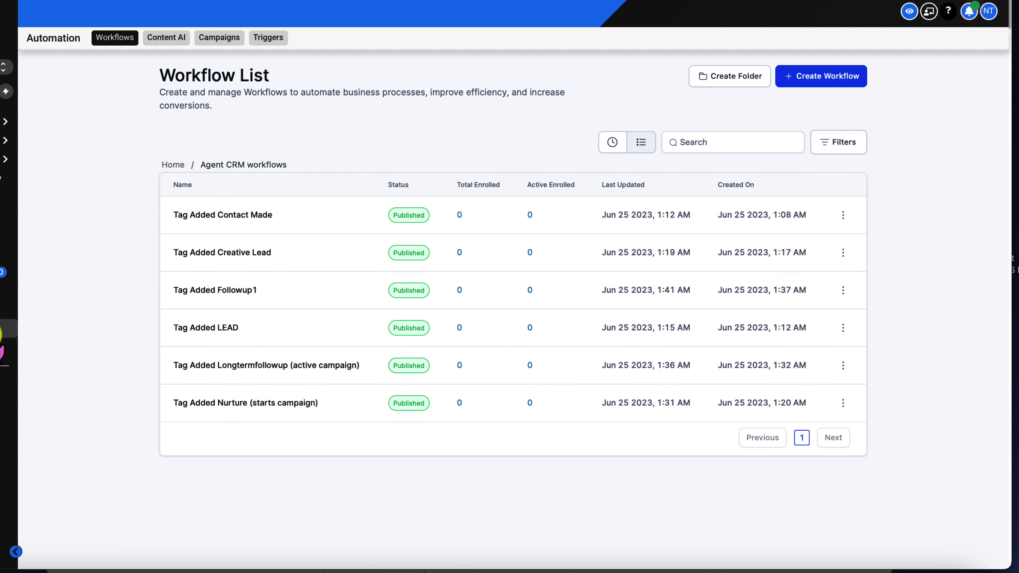
Examine the Agent CRM pipeline's stages in Opportunities and open the list of available pipelines.
{"action": "left_click", "coordinate": [5, 329]}
{"action": "scroll", "coordinate": [221, 175], "scroll_direction": "right", "scroll_amount": 10}
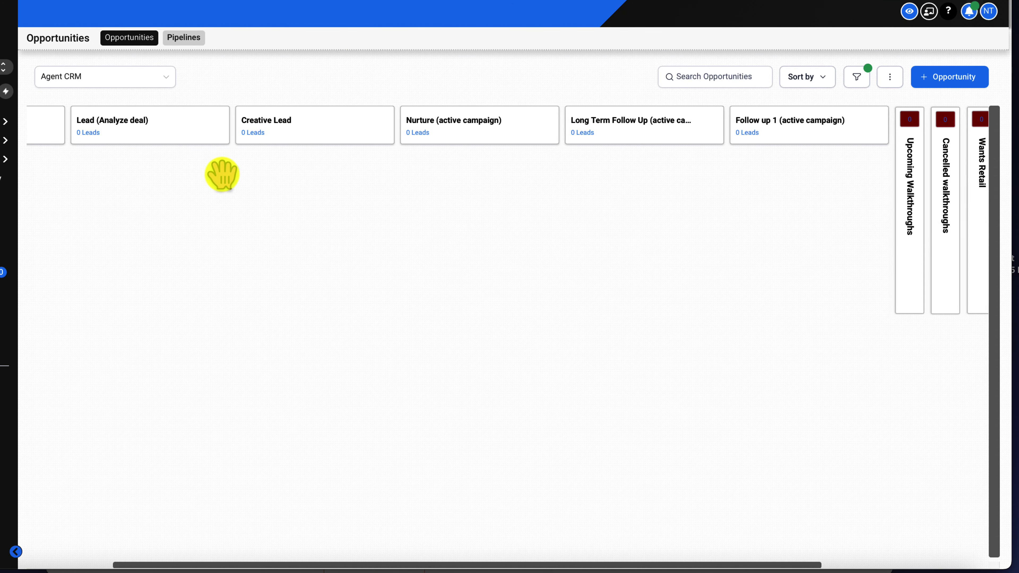
{"action": "scroll", "coordinate": [575, 153], "scroll_direction": "right", "scroll_amount": 3}
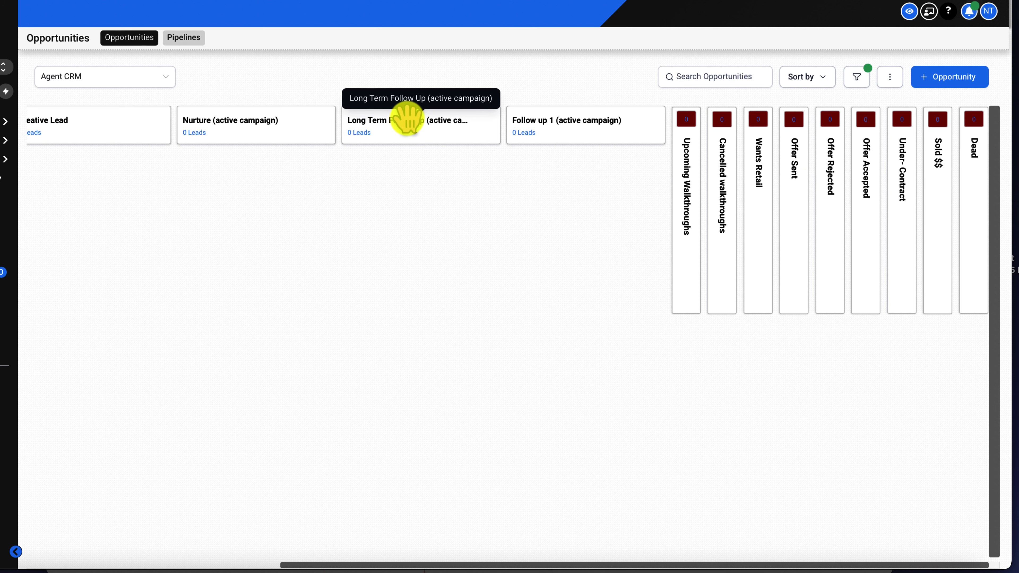
{"action": "left_click", "coordinate": [150, 82]}
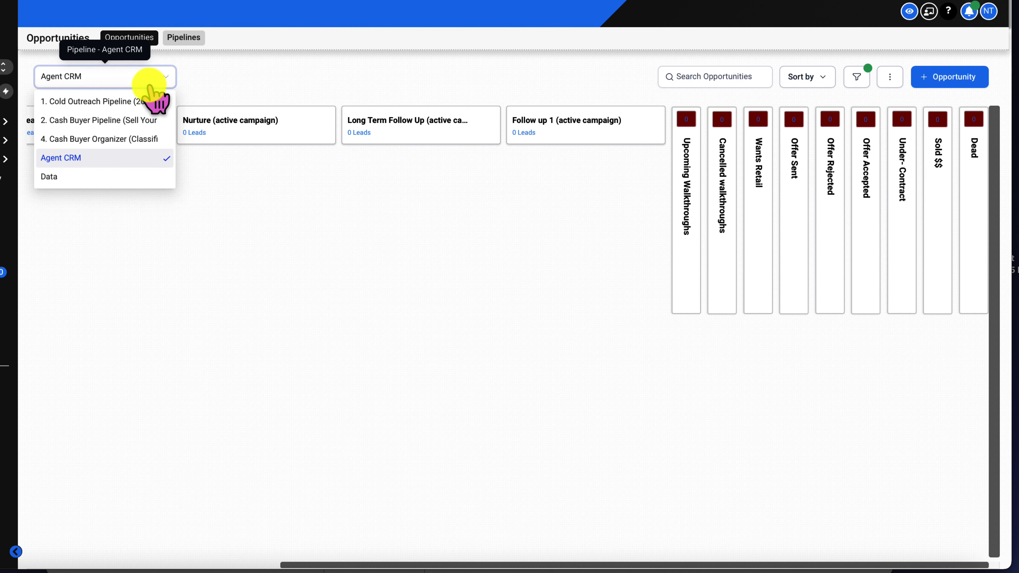